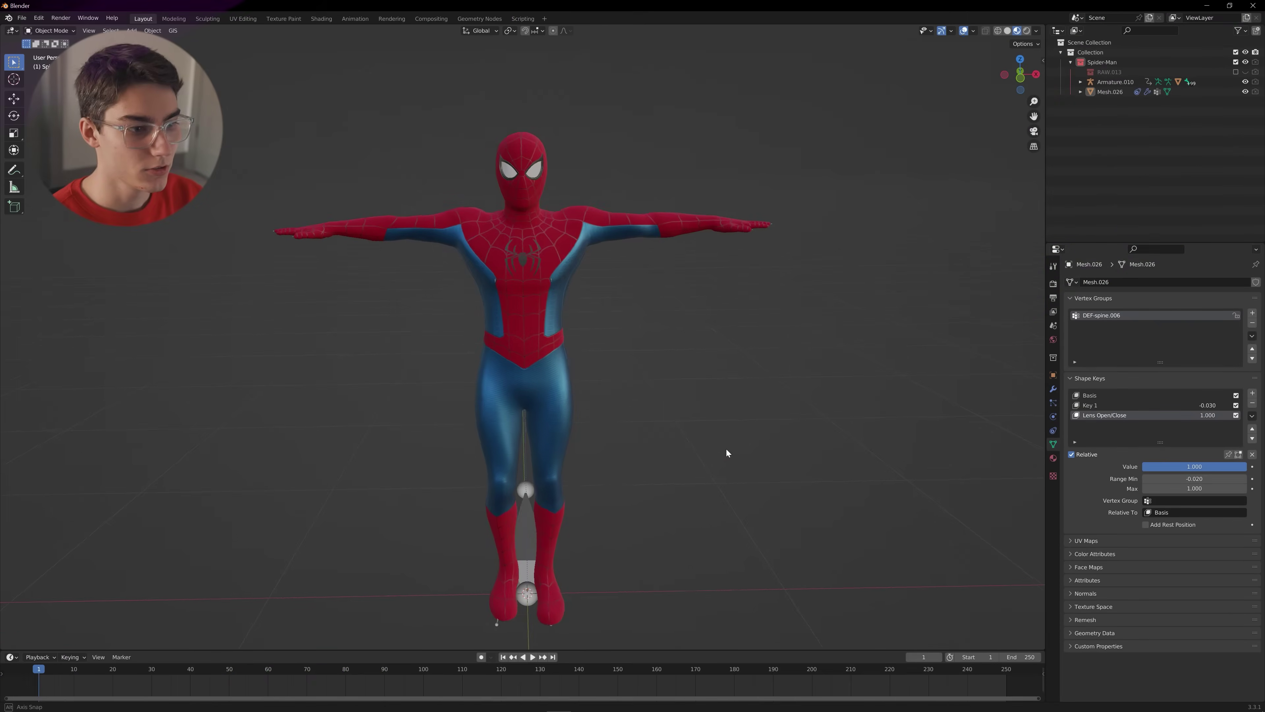
- Look over the Spider-Man model, then switch to CGTrader and browse the No Way Home Classic Suit listing and its preview images
{"action": "scroll", "coordinate": [742, 451], "scroll_direction": "up", "scroll_amount": 6}
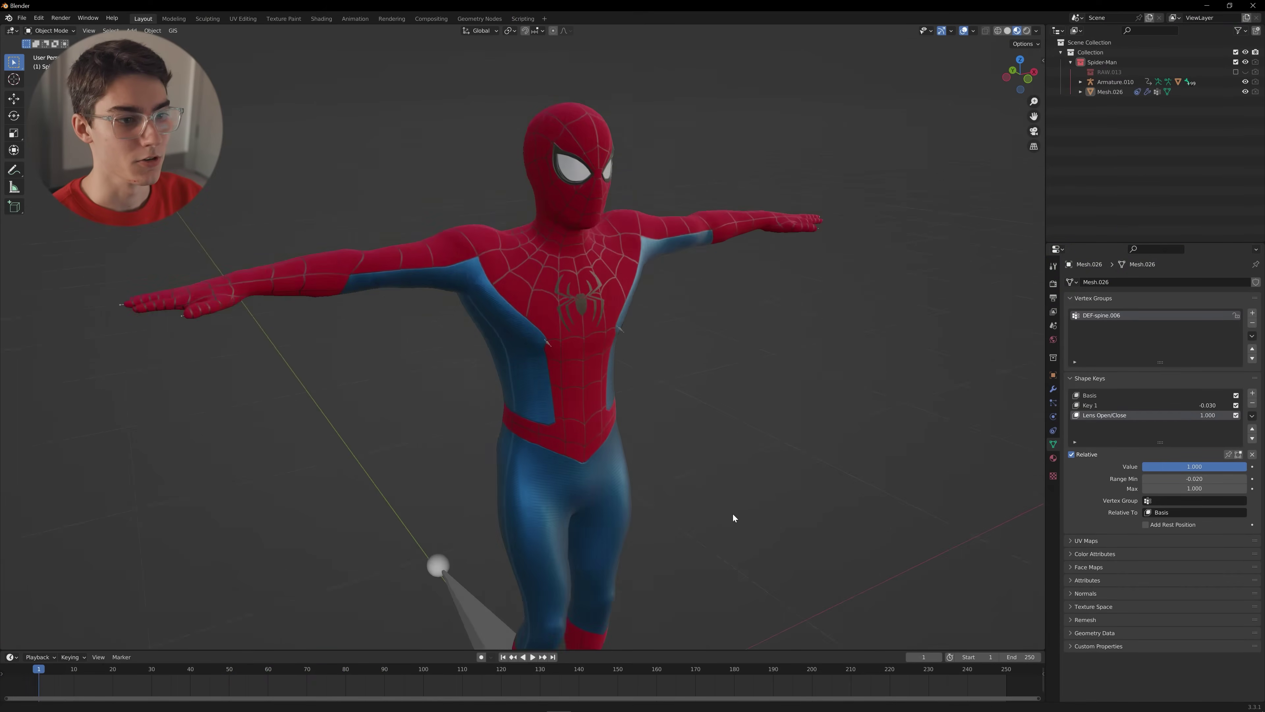
{"action": "scroll", "coordinate": [703, 510], "scroll_direction": "down", "scroll_amount": 6}
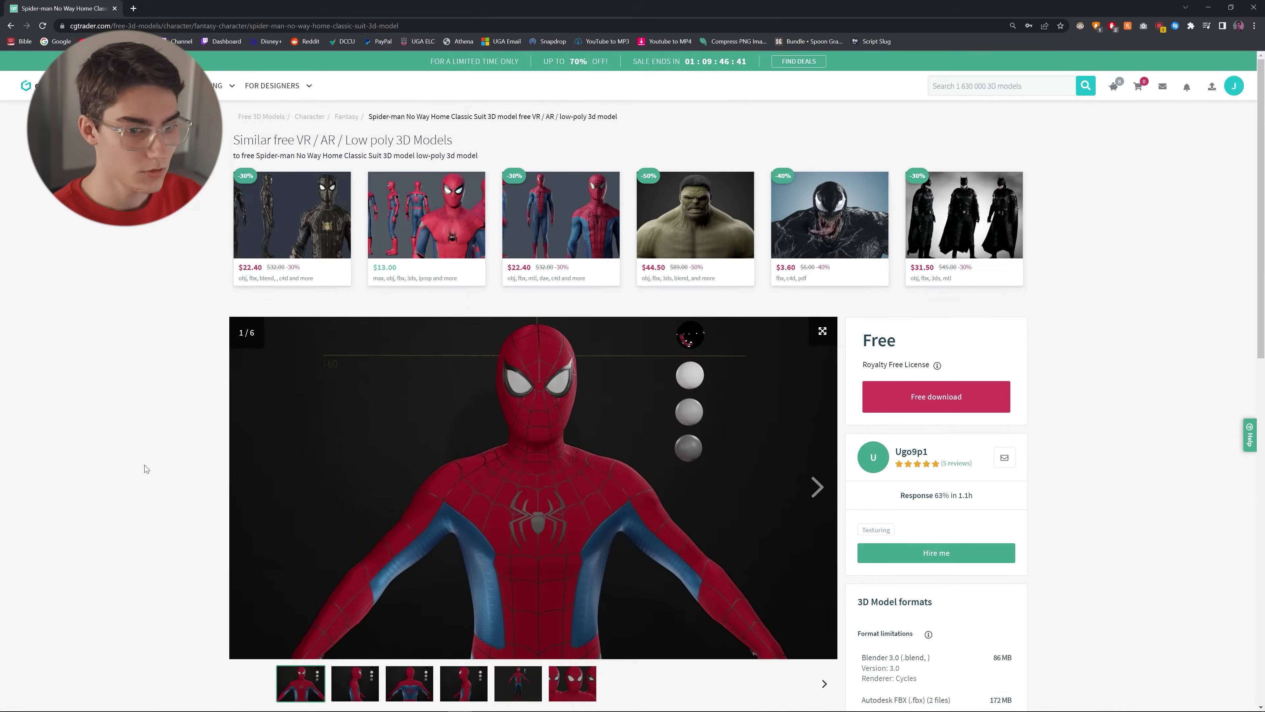
{"action": "scroll", "coordinate": [144, 468], "scroll_direction": "down", "scroll_amount": 1}
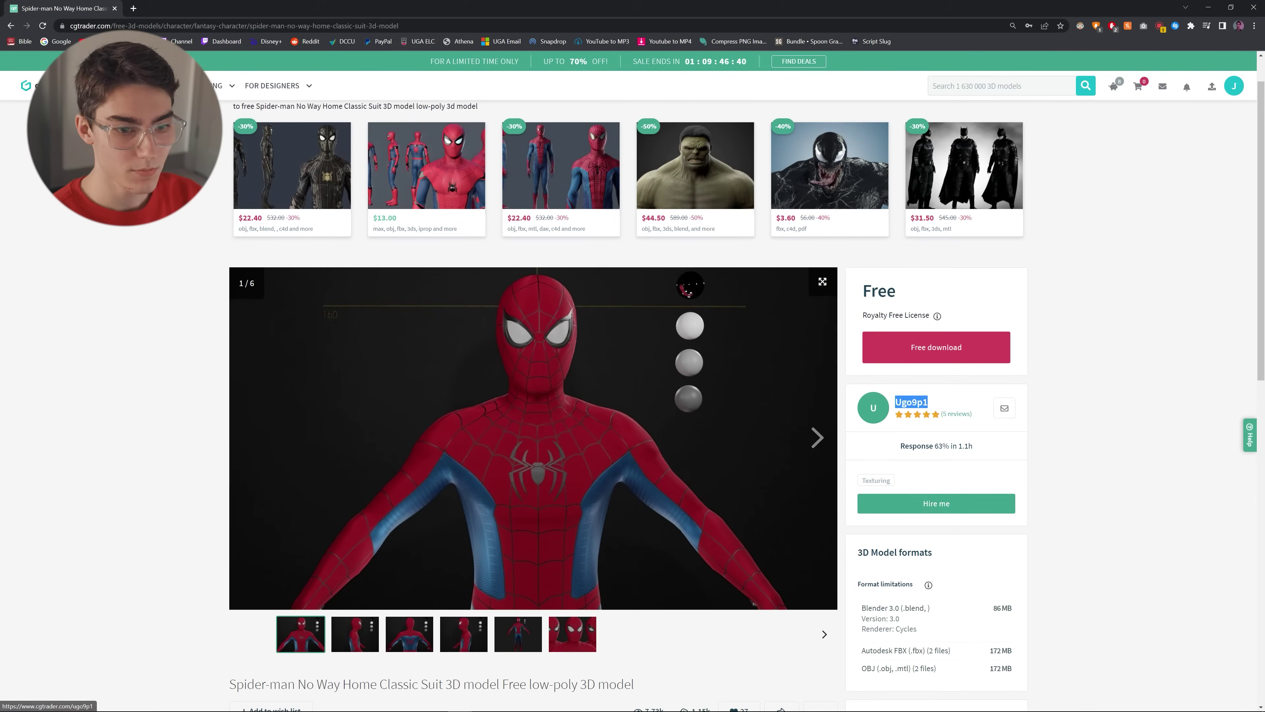
{"action": "scroll", "coordinate": [717, 480], "scroll_direction": "down", "scroll_amount": 5}
{"action": "scroll", "coordinate": [790, 436], "scroll_direction": "up", "scroll_amount": 4}
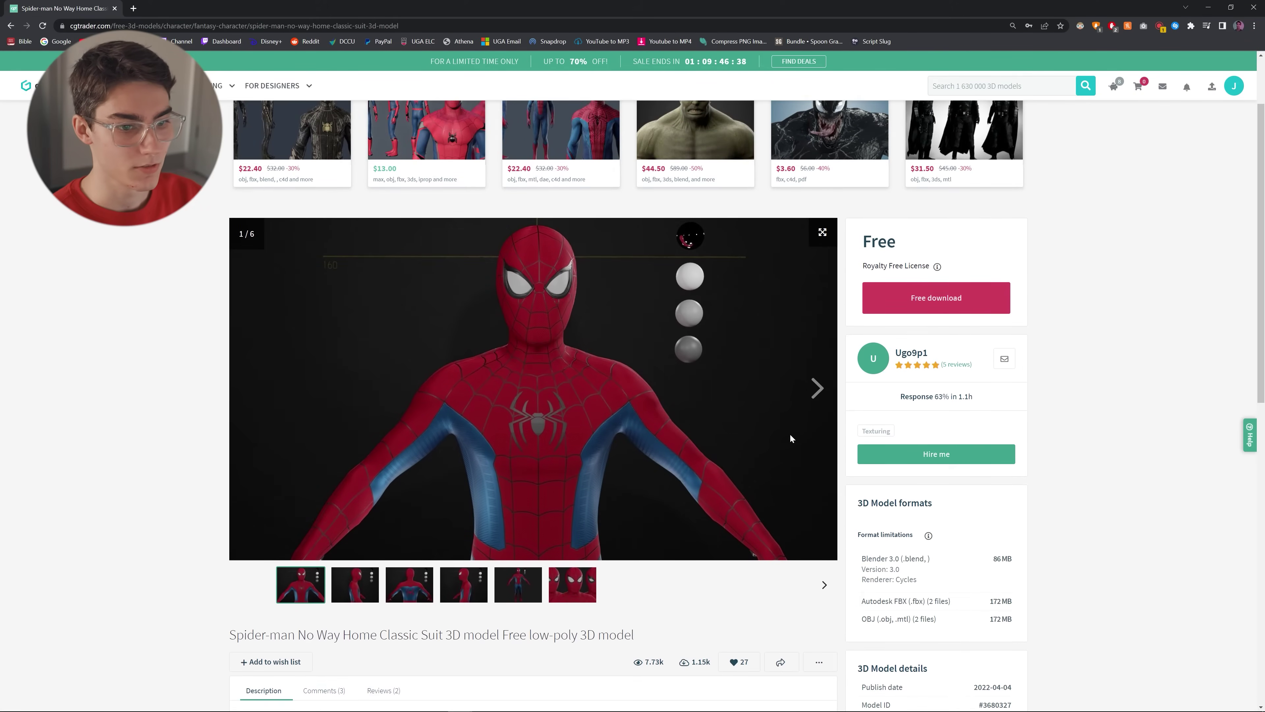
{"action": "left_click", "coordinate": [816, 393]}
{"action": "left_click", "coordinate": [813, 394]}
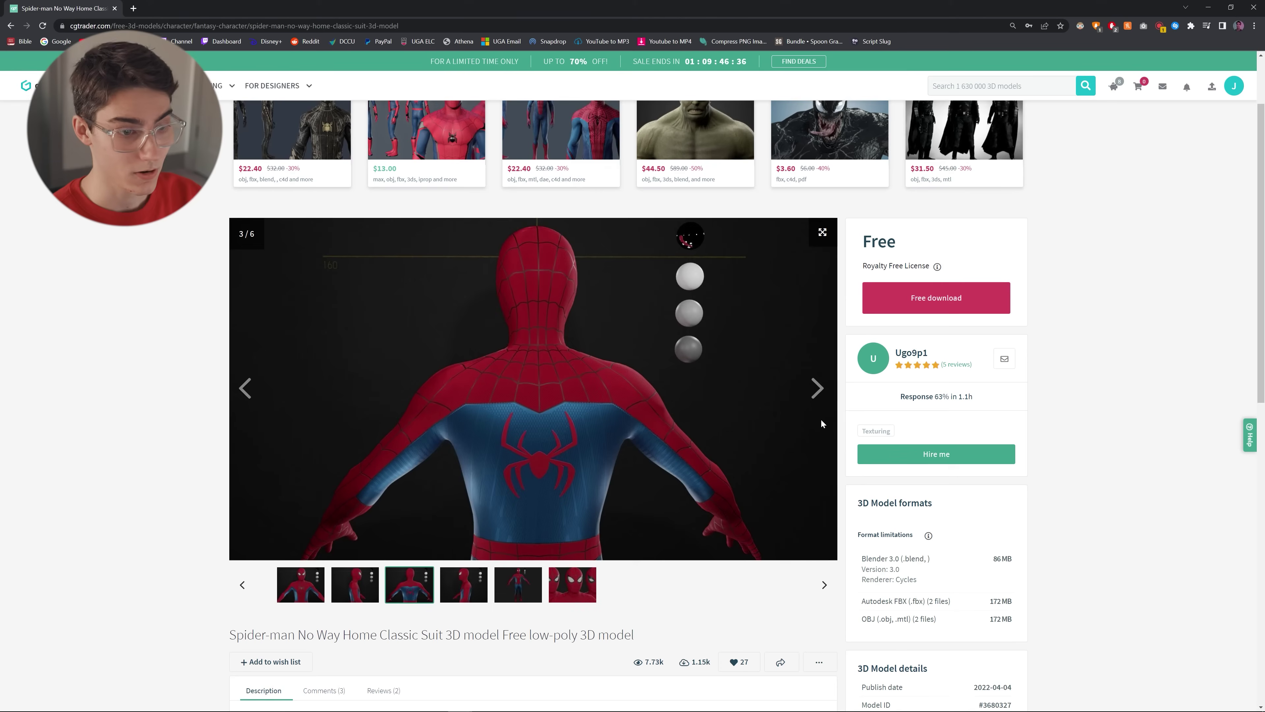
{"action": "left_click", "coordinate": [818, 394]}
{"action": "left_click", "coordinate": [818, 392]}
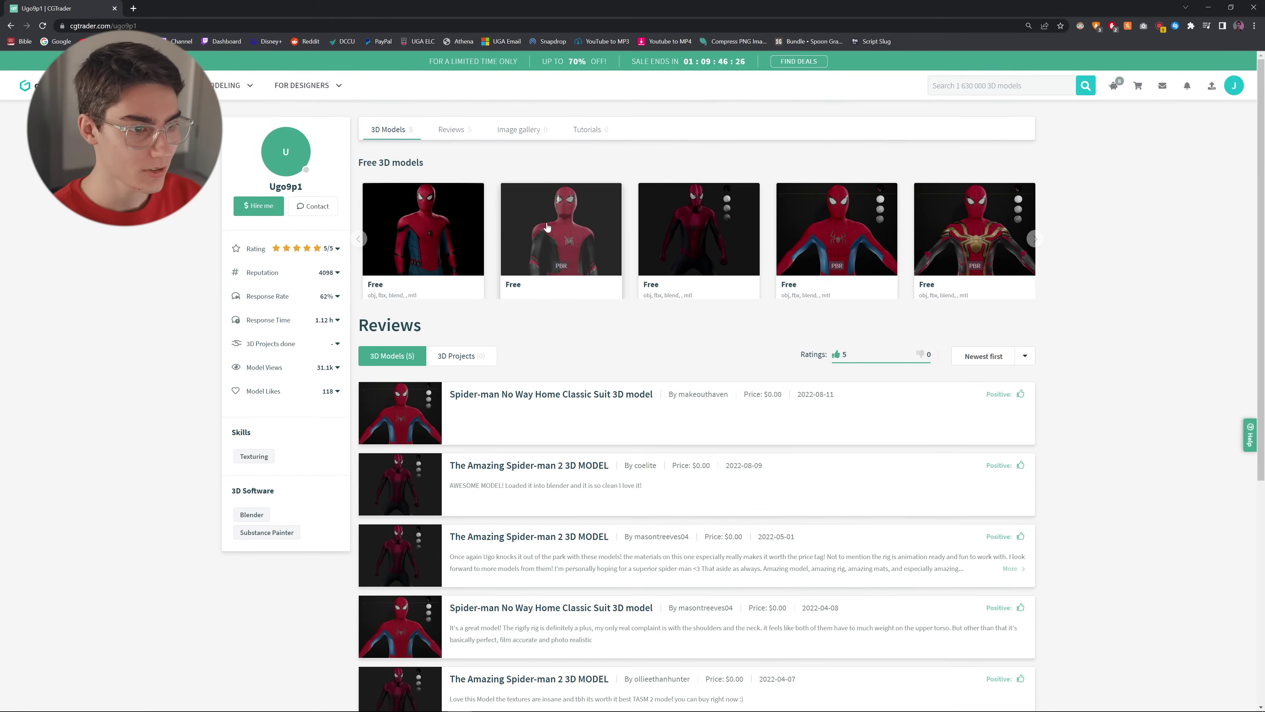
- Open the free Spider-man No Way Home Integrated Suit model from the creator's profile and browse its preview images
{"action": "left_click", "coordinate": [990, 238]}
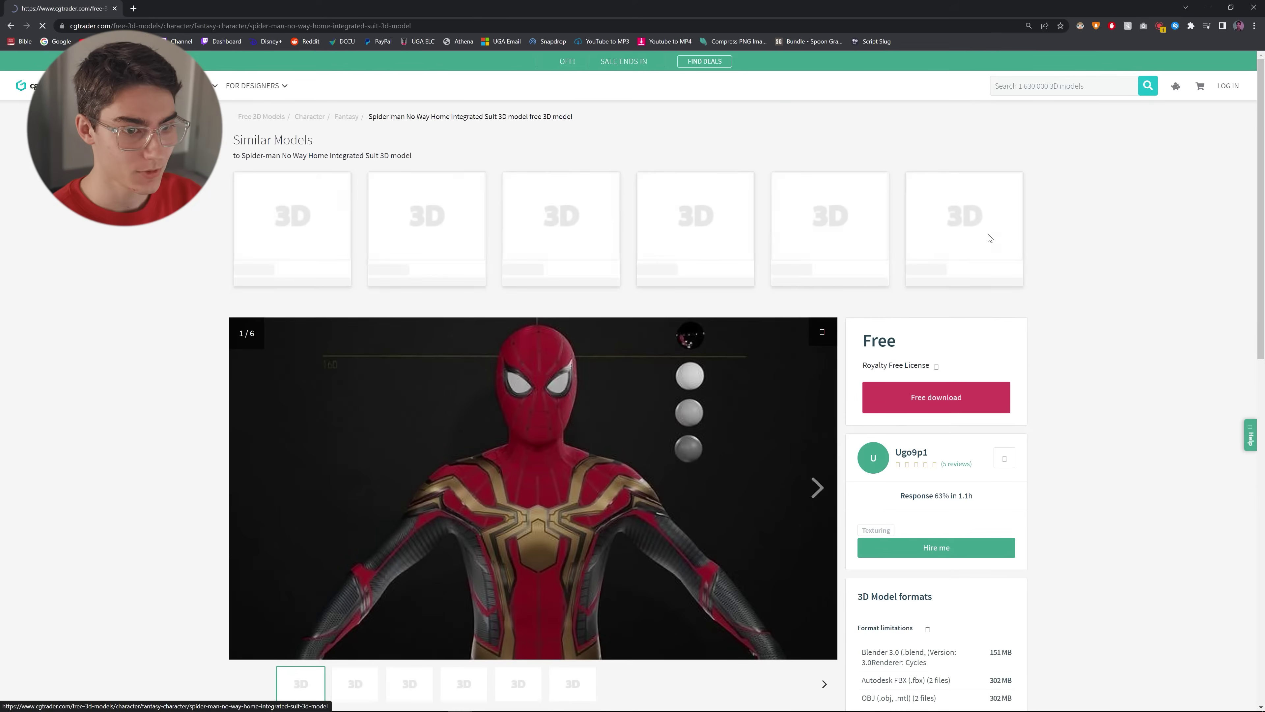
{"action": "scroll", "coordinate": [713, 421], "scroll_direction": "down", "scroll_amount": 1}
{"action": "left_click", "coordinate": [827, 429]}
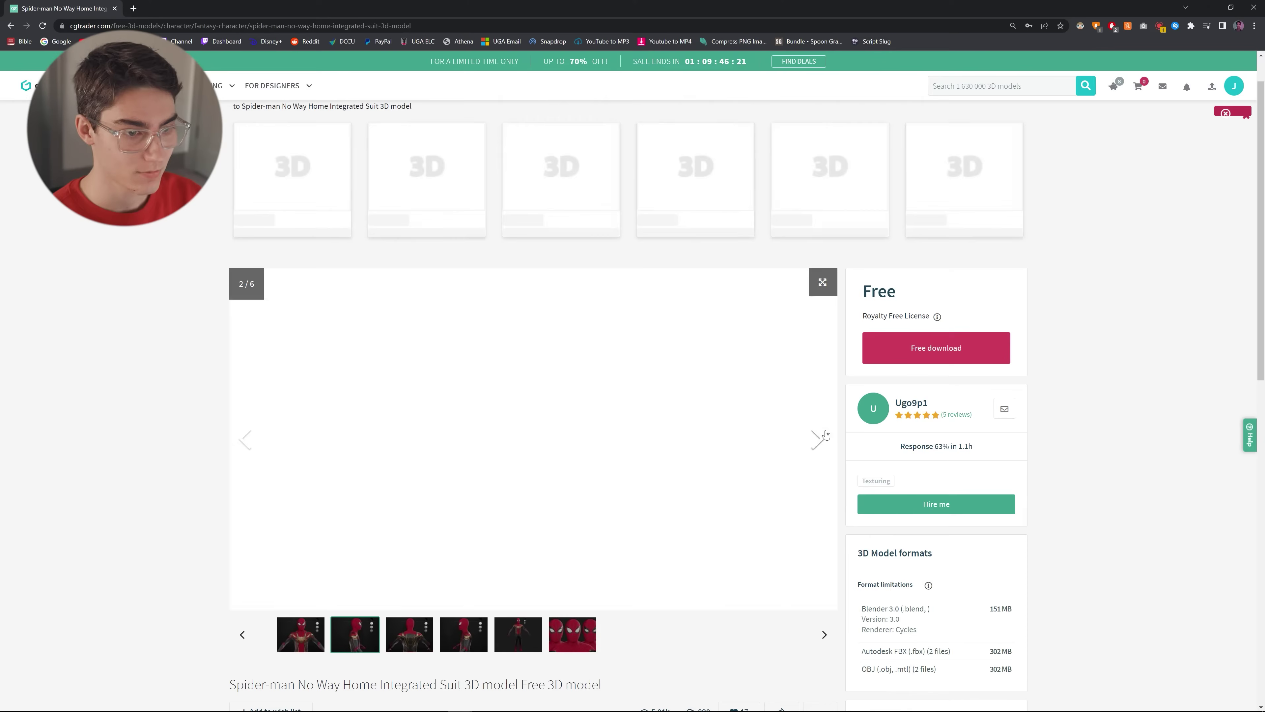
{"action": "left_click", "coordinate": [826, 432]}
{"action": "left_click", "coordinate": [824, 434]}
{"action": "left_click", "coordinate": [825, 434]}
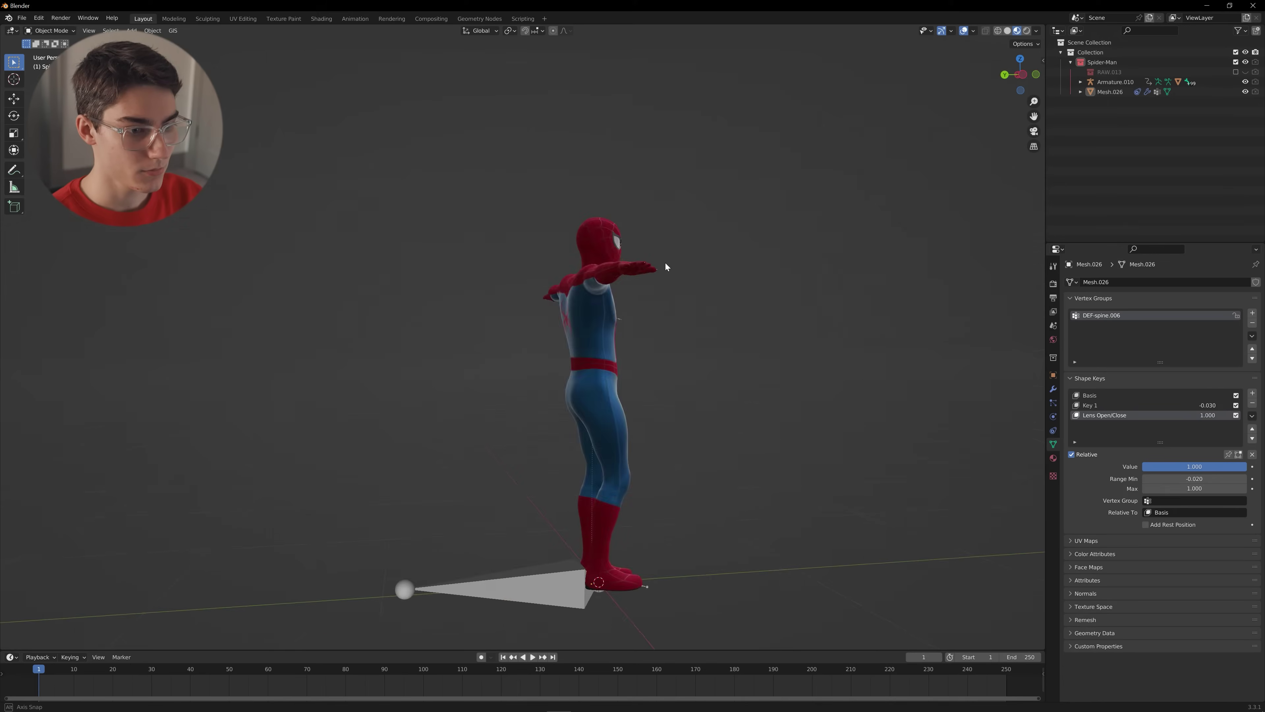
- Switch to Blender and delete the Spider-Man character's armature
{"action": "middle_click_drag", "start_coordinate": [665, 263], "coordinate": [680, 311]}
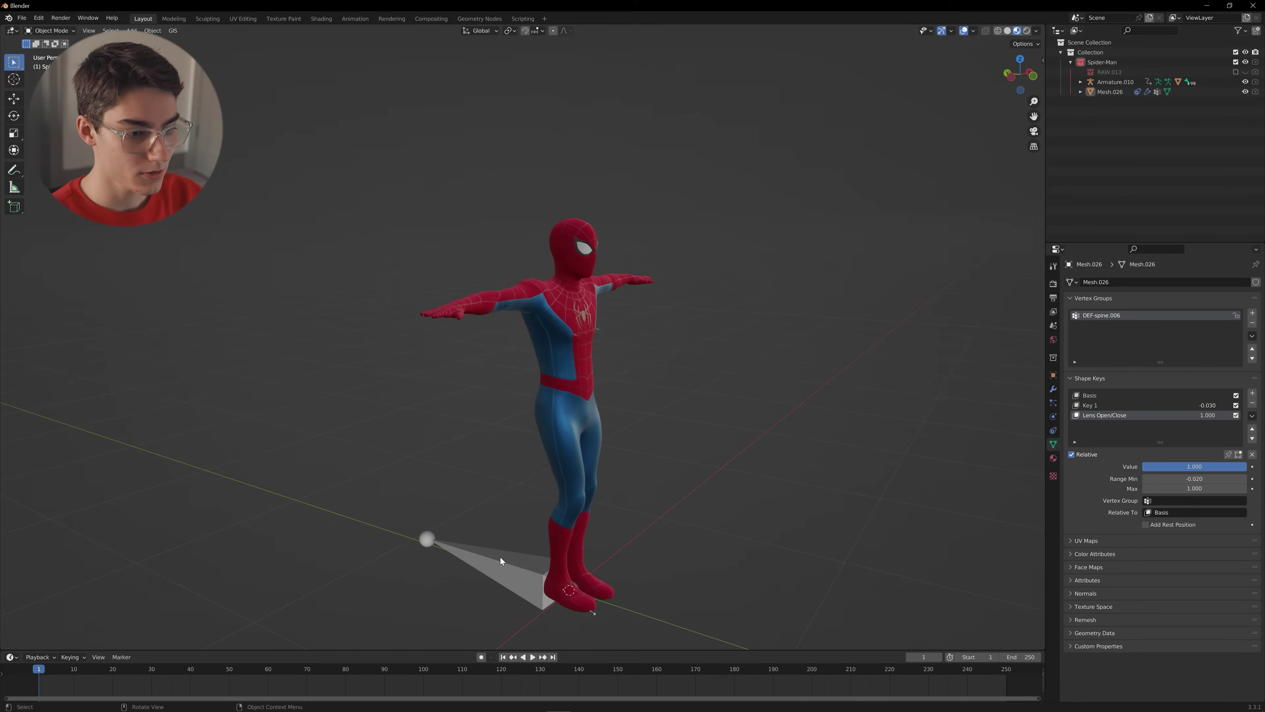
{"action": "key", "text": "x"}
{"action": "left_click", "coordinate": [680, 309]}
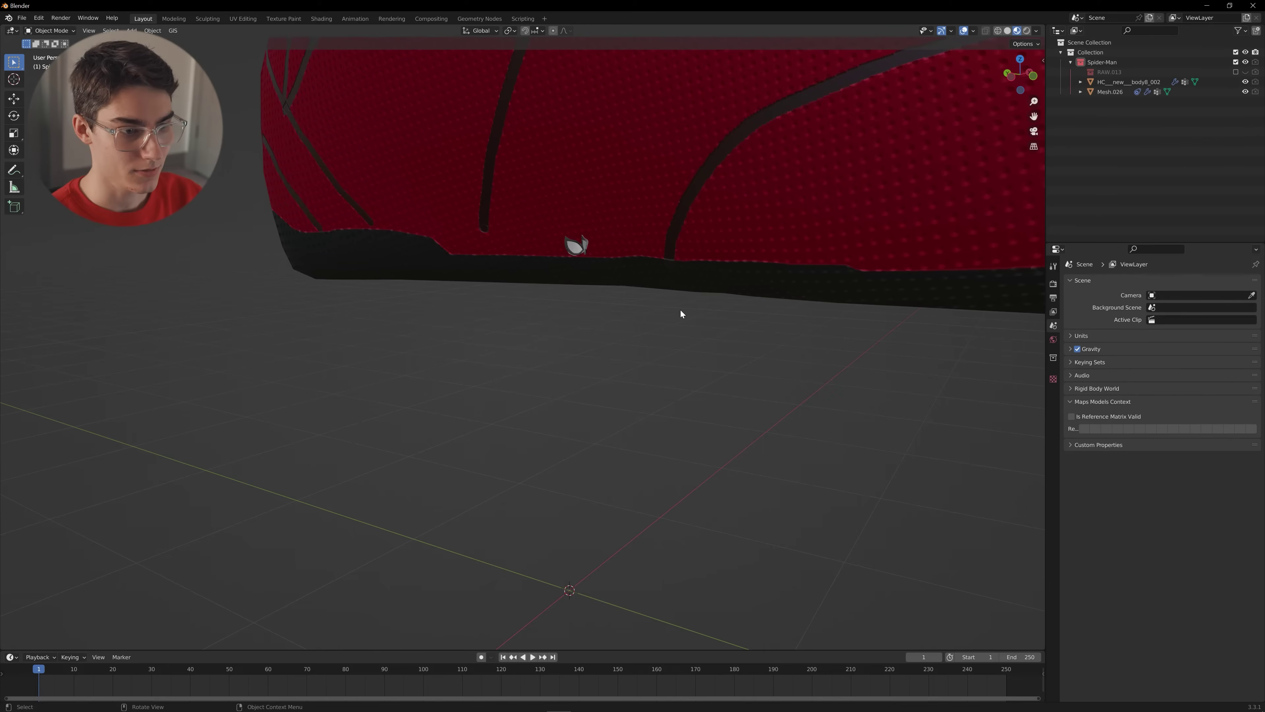
{"action": "middle_click_drag", "start_coordinate": [680, 309], "coordinate": [611, 358]}
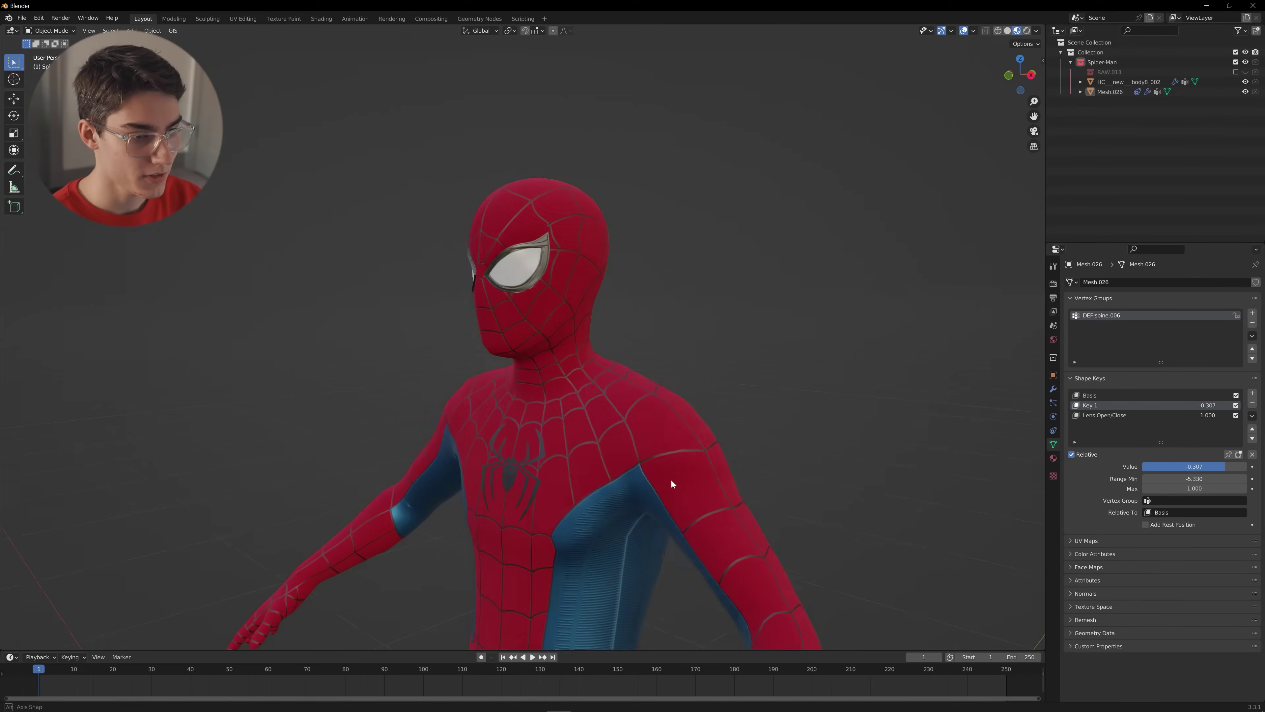
- Select the eye lens mesh on the mask and set its Lens Open/Close shape key value to 1.000
{"action": "middle_click_drag", "start_coordinate": [669, 481], "coordinate": [644, 460]}
{"action": "left_click", "coordinate": [578, 318]}
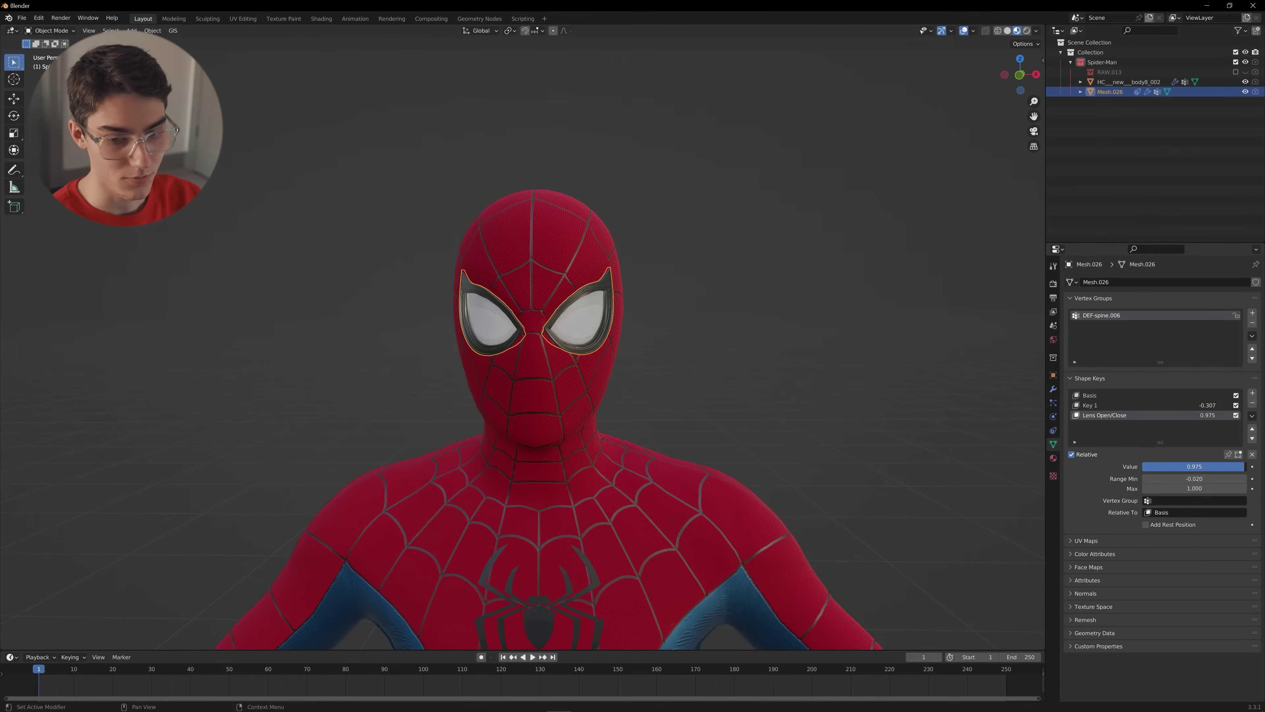
{"action": "left_click_drag", "start_coordinate": [1195, 466], "coordinate": [1220, 466]}
{"action": "left_click", "coordinate": [676, 498]}
{"action": "mouse_move", "coordinate": [643, 464]}
{"action": "middle_mouse_down"}
{"action": "mouse_move", "coordinate": [676, 498]}
{"action": "mouse_move", "coordinate": [488, 481]}
{"action": "mouse_move", "coordinate": [579, 466]}
{"action": "mouse_move", "coordinate": [682, 482]}
{"action": "mouse_move", "coordinate": [613, 478]}
{"action": "mouse_move", "coordinate": [658, 476]}
{"action": "middle_mouse_up"}
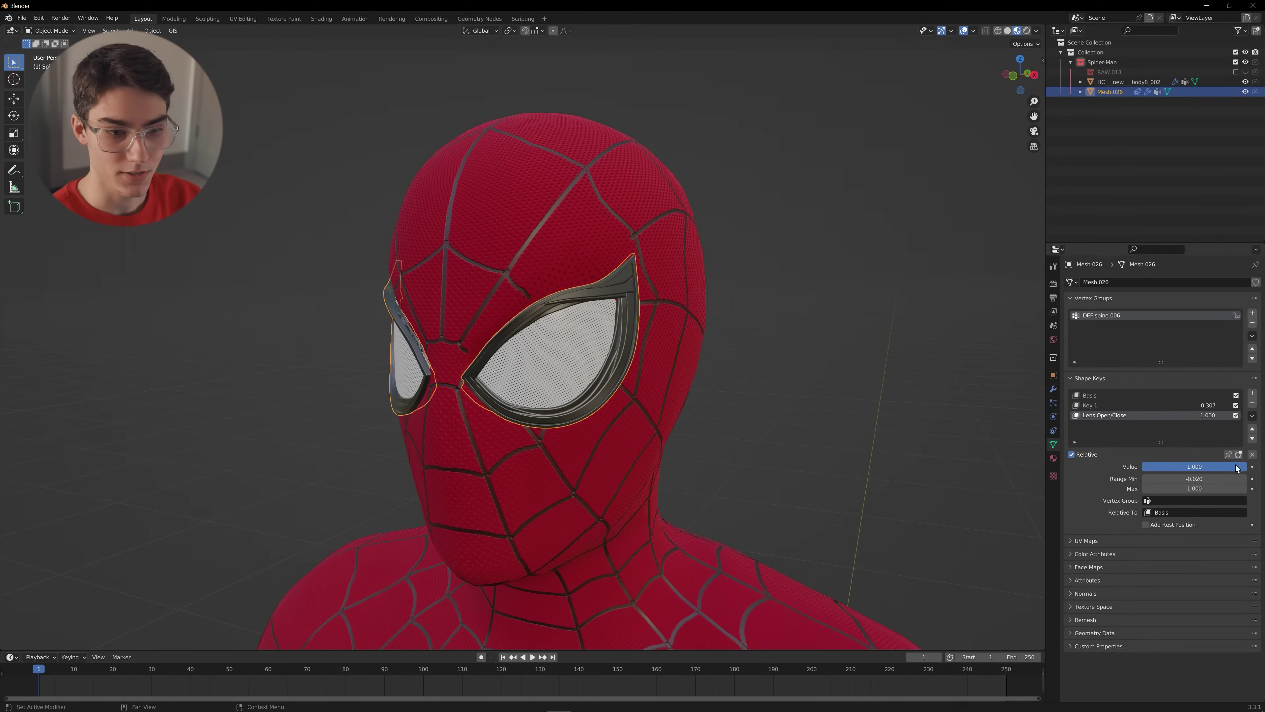
{"action": "mouse_move", "coordinate": [1237, 468]}
{"action": "left_mouse_down"}
{"action": "mouse_move", "coordinate": [1197, 466]}
{"action": "mouse_move", "coordinate": [1246, 466]}
{"action": "left_mouse_up"}
{"action": "scroll", "coordinate": [528, 480], "scroll_direction": "down", "scroll_amount": 5}
{"action": "middle_click_drag", "start_coordinate": [528, 480], "coordinate": [592, 420]}
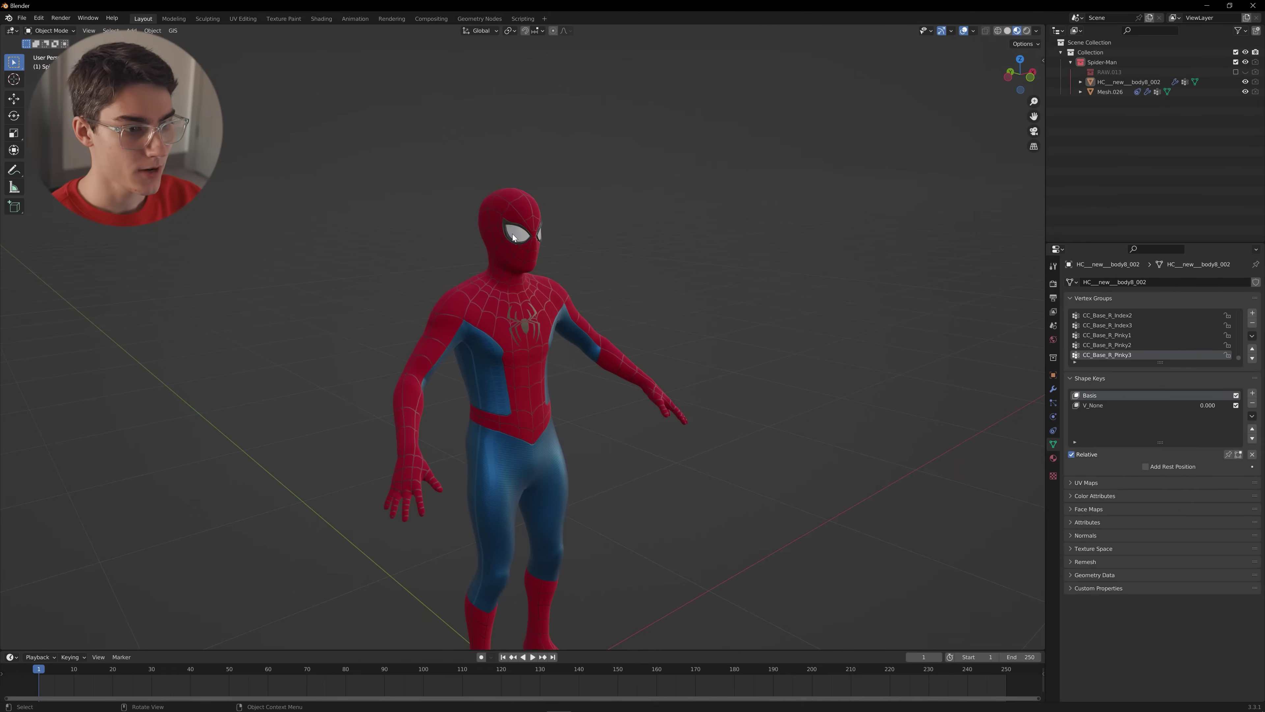
- Select only the Spider-Man body mesh and try moving it away from the separate eye lenses
{"action": "mouse_move", "coordinate": [554, 318]}
{"action": "middle_mouse_down"}
{"action": "mouse_move", "coordinate": [423, 315]}
{"action": "mouse_move", "coordinate": [583, 322]}
{"action": "mouse_move", "coordinate": [562, 314]}
{"action": "middle_mouse_up"}
{"action": "scroll", "coordinate": [573, 339], "scroll_direction": "down", "scroll_amount": 3}
{"action": "middle_click_drag", "start_coordinate": [582, 358], "coordinate": [550, 341]}
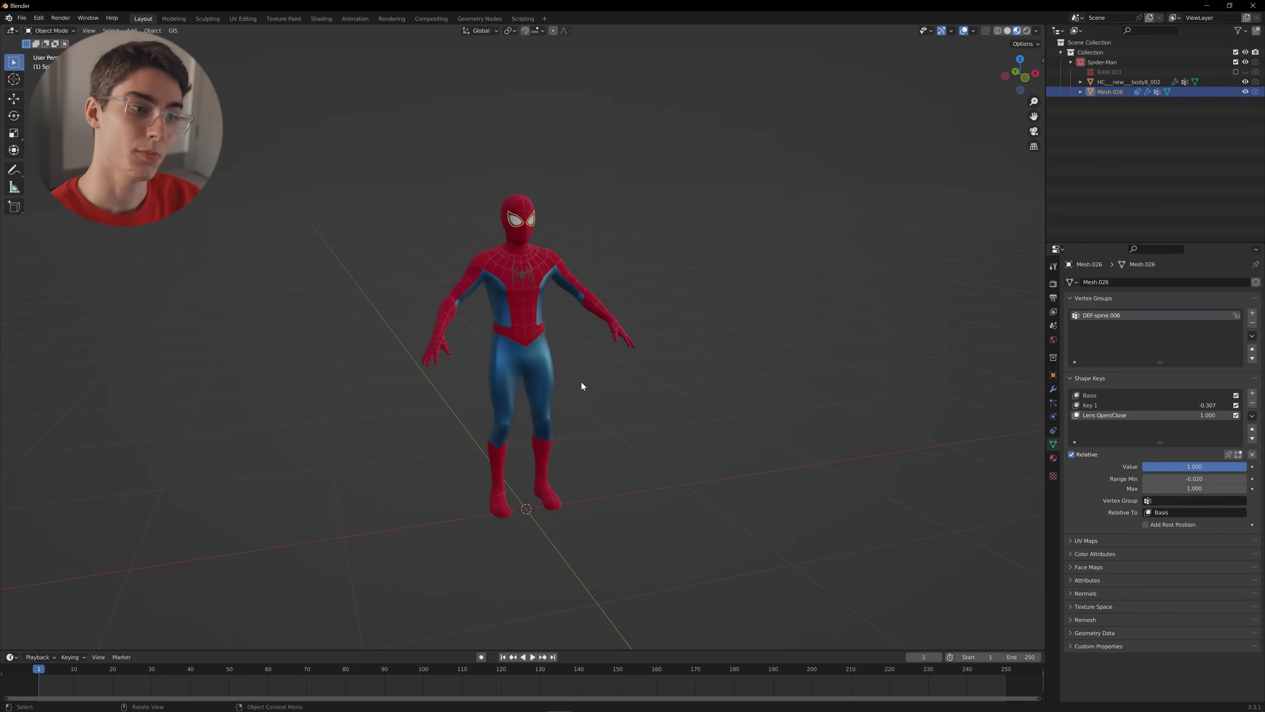
{"action": "middle_click_drag", "start_coordinate": [582, 382], "coordinate": [646, 455]}
{"action": "left_click", "coordinate": [537, 281]}
{"action": "key", "text": "g"}
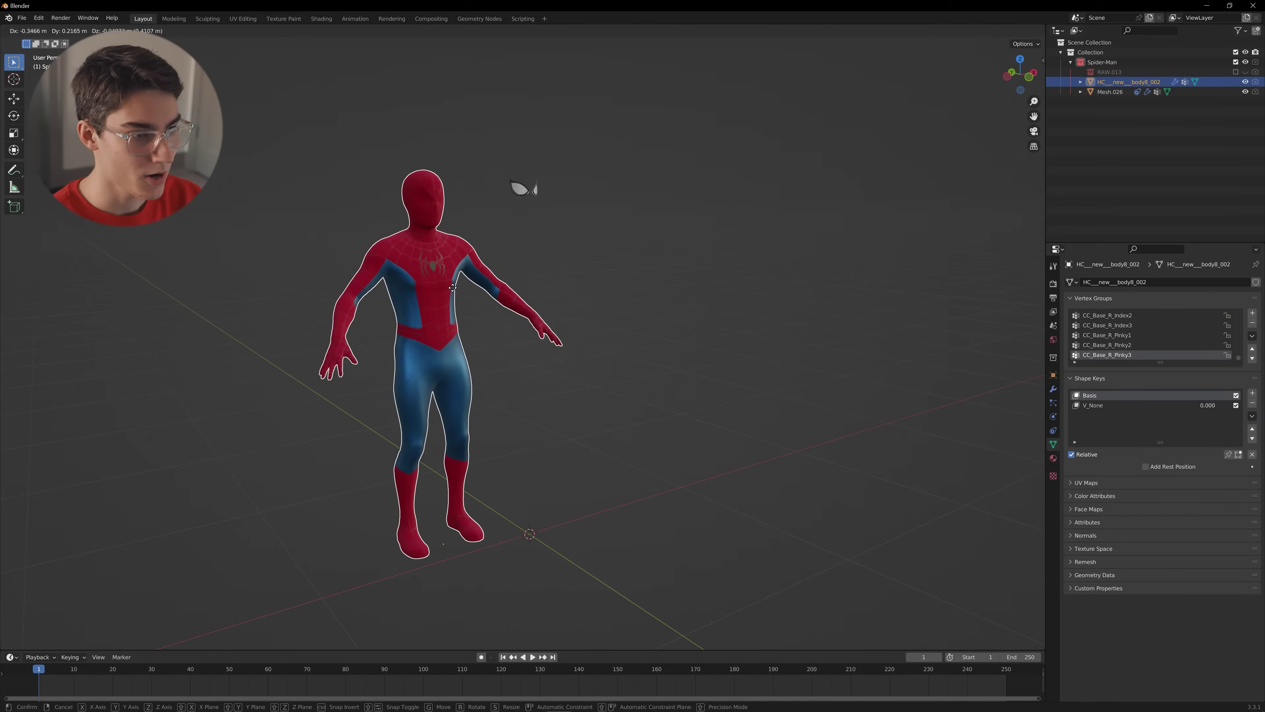
{"action": "right_click", "coordinate": [549, 295]}
{"action": "middle_click_drag", "start_coordinate": [549, 295], "coordinate": [503, 357]}
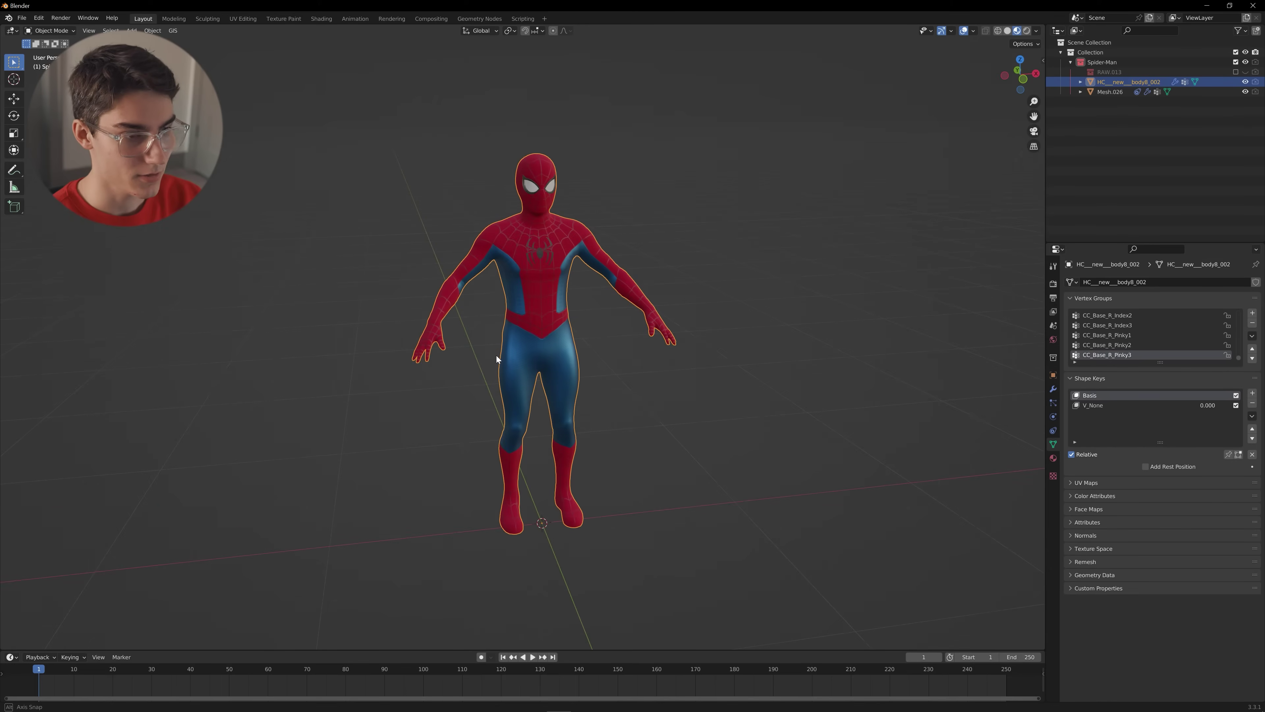
- Set up an FBX export of the selected body to Downloads as Spidey NORIG.fbx, with Mesh as the only object type
{"action": "left_click", "coordinate": [22, 17]}
{"action": "mouse_move", "coordinate": [75, 160]}
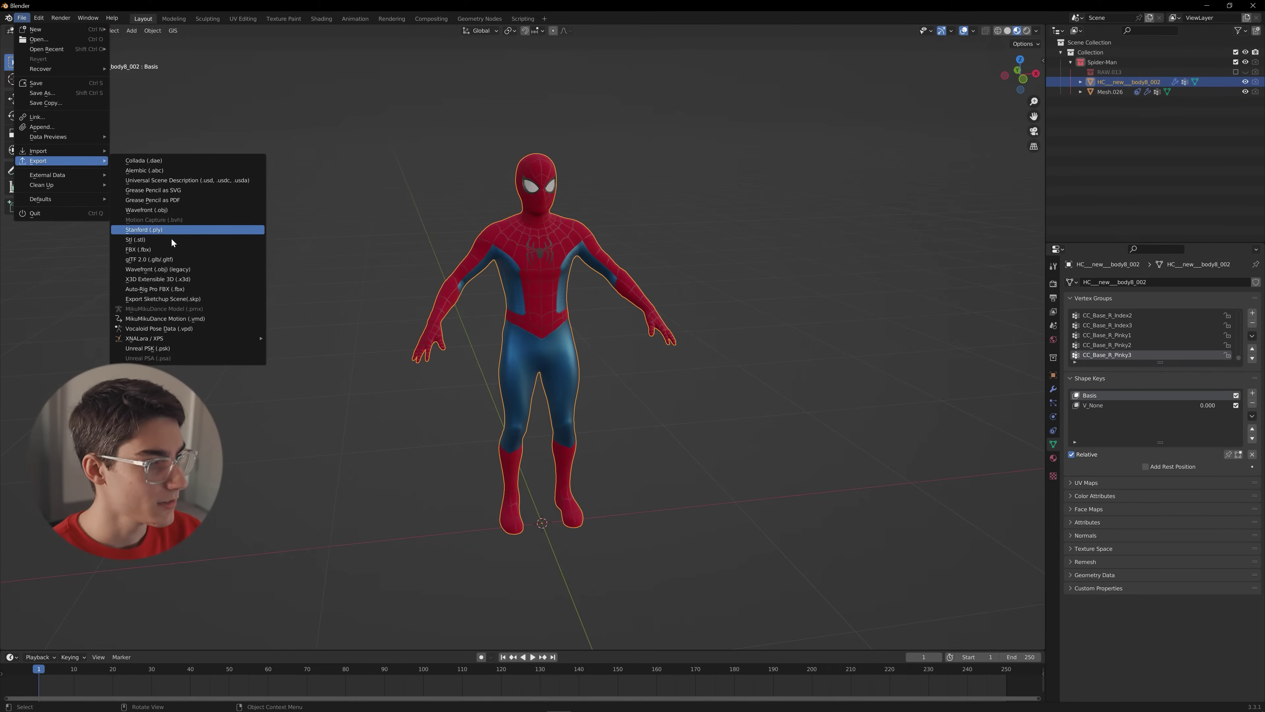
{"action": "left_click", "coordinate": [160, 249]}
{"action": "type", "text": "Spidey NORIG.fbx"}
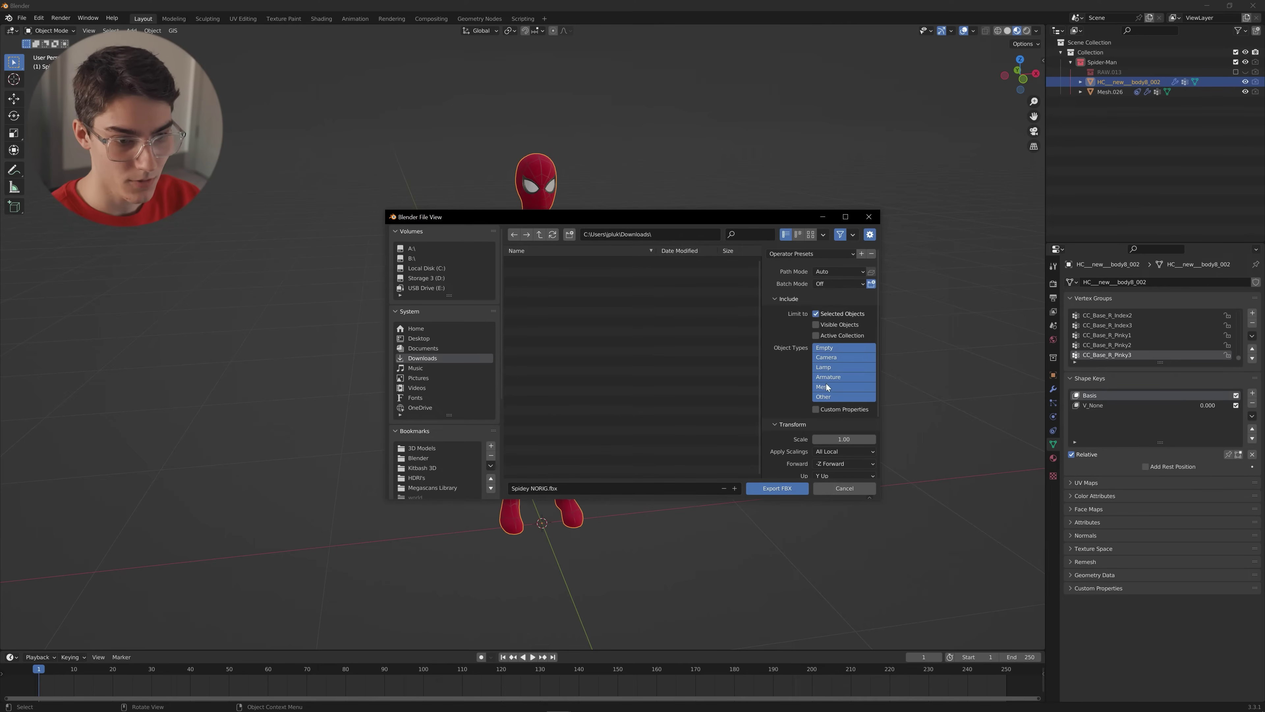
{"action": "scroll", "coordinate": [785, 372], "scroll_direction": "down", "scroll_amount": 4}
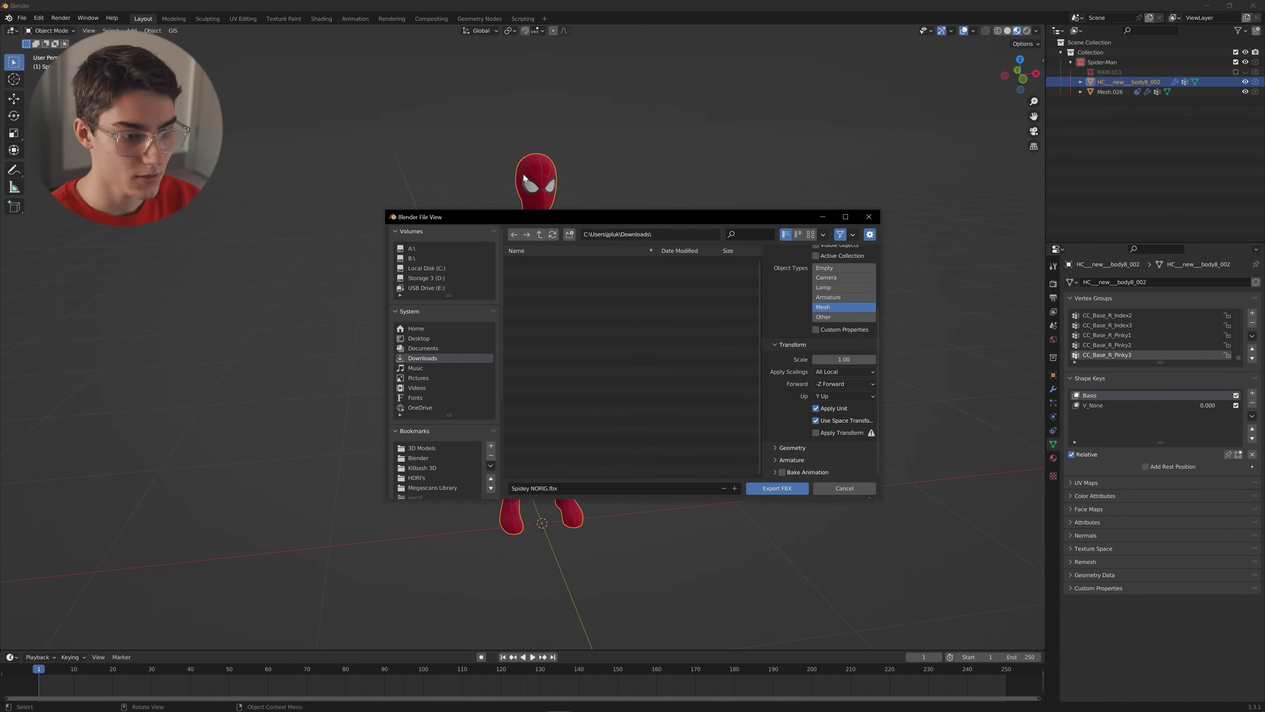
{"action": "scroll", "coordinate": [811, 391], "scroll_direction": "up", "scroll_amount": 4}
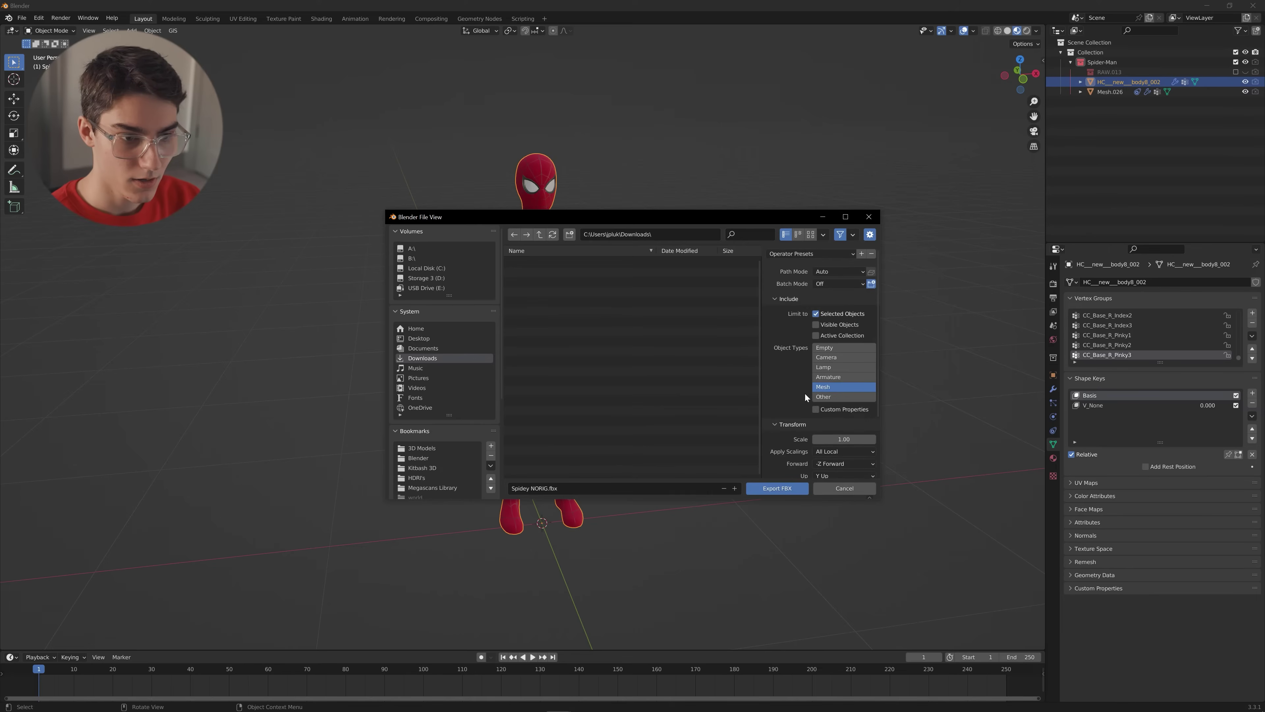
- Set the export's path mode to Copy with embedded textures and export the FBX file
{"action": "left_click", "coordinate": [831, 336]}
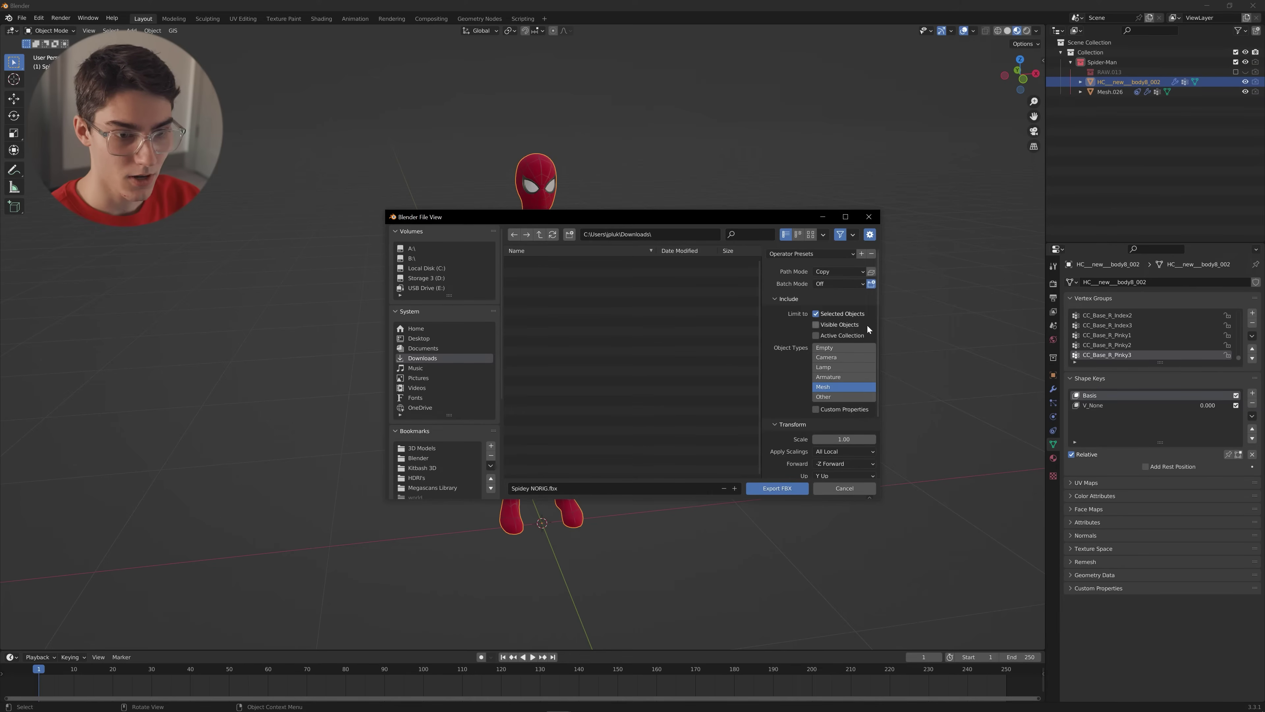
{"action": "left_click", "coordinate": [871, 272]}
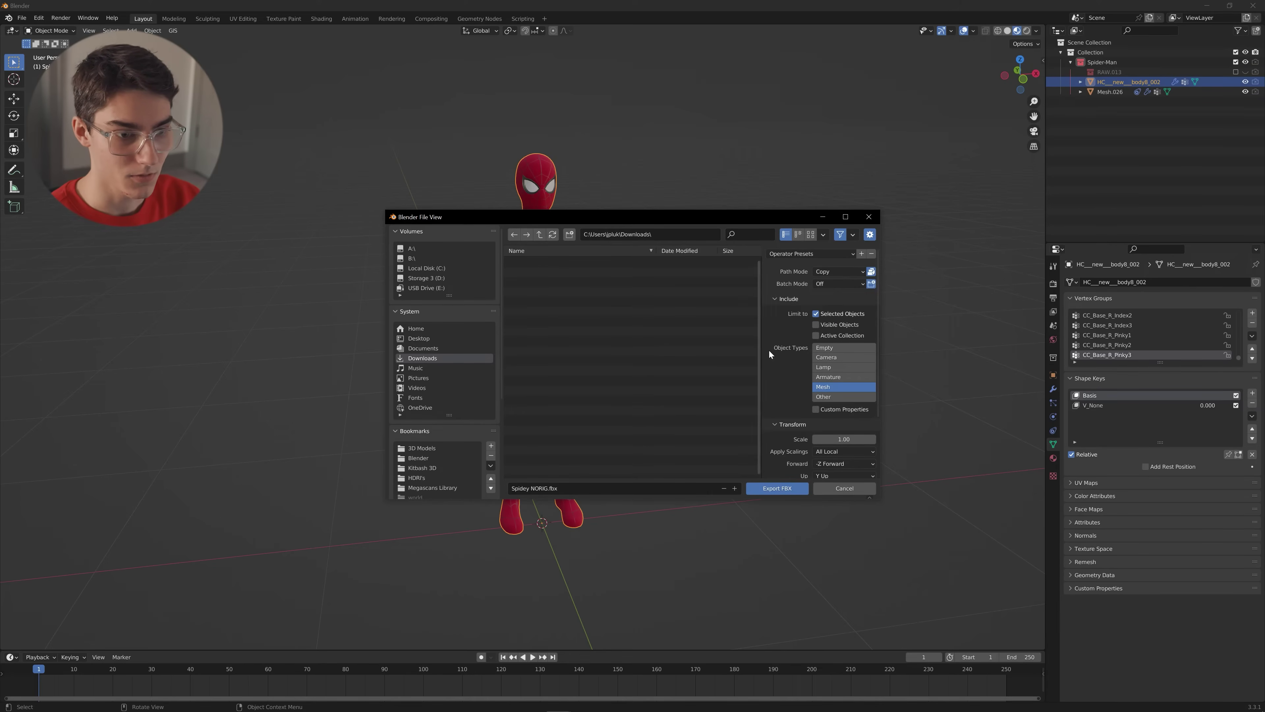
{"action": "left_click", "coordinate": [769, 487]}
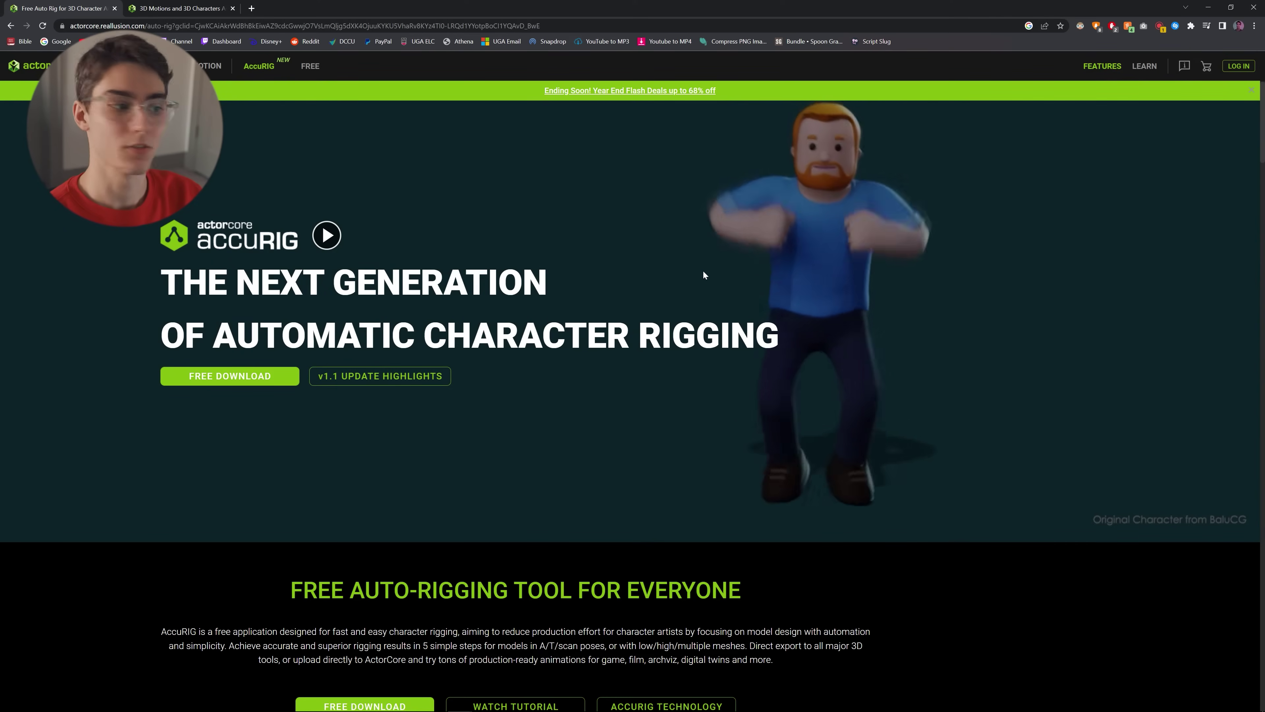
- Switch to the browser and review the AccuRIG auto-rigging page and the ActorCore 3D motions and characters homepage
{"action": "scroll", "coordinate": [703, 275], "scroll_direction": "down", "scroll_amount": 5}
{"action": "scroll", "coordinate": [702, 274], "scroll_direction": "down", "scroll_amount": 5}
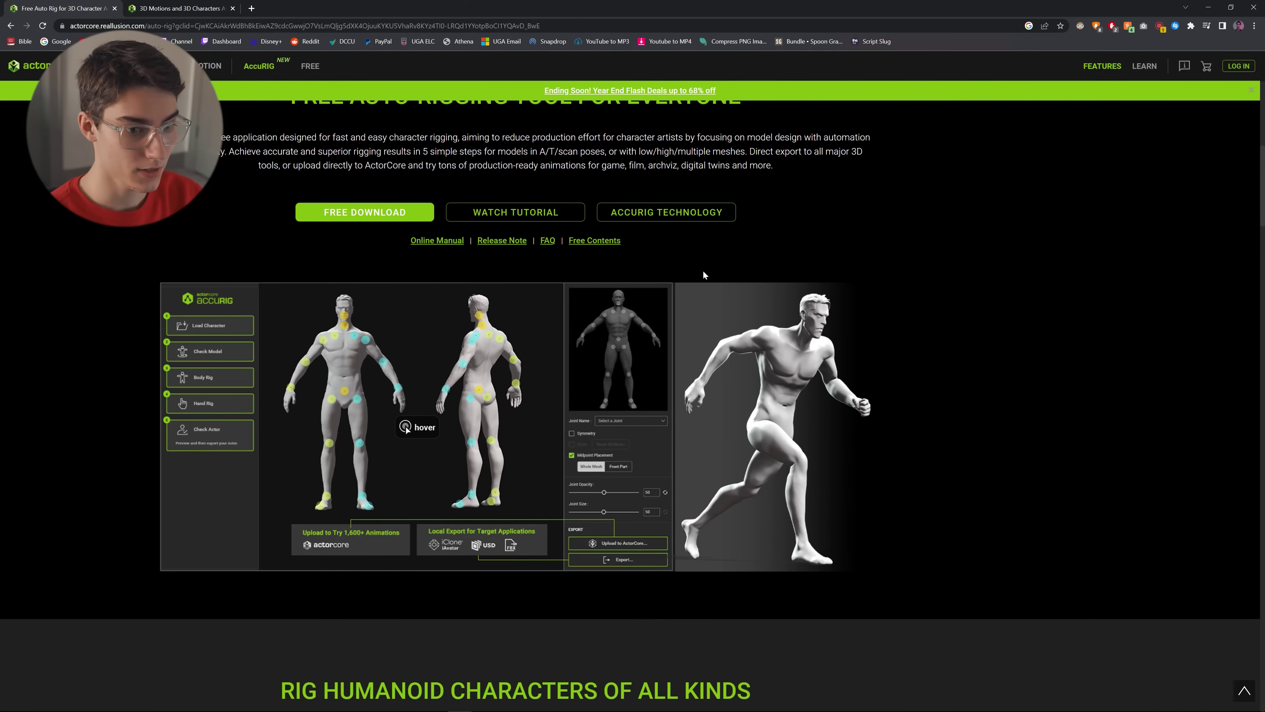
{"action": "scroll", "coordinate": [703, 275], "scroll_direction": "down", "scroll_amount": 10}
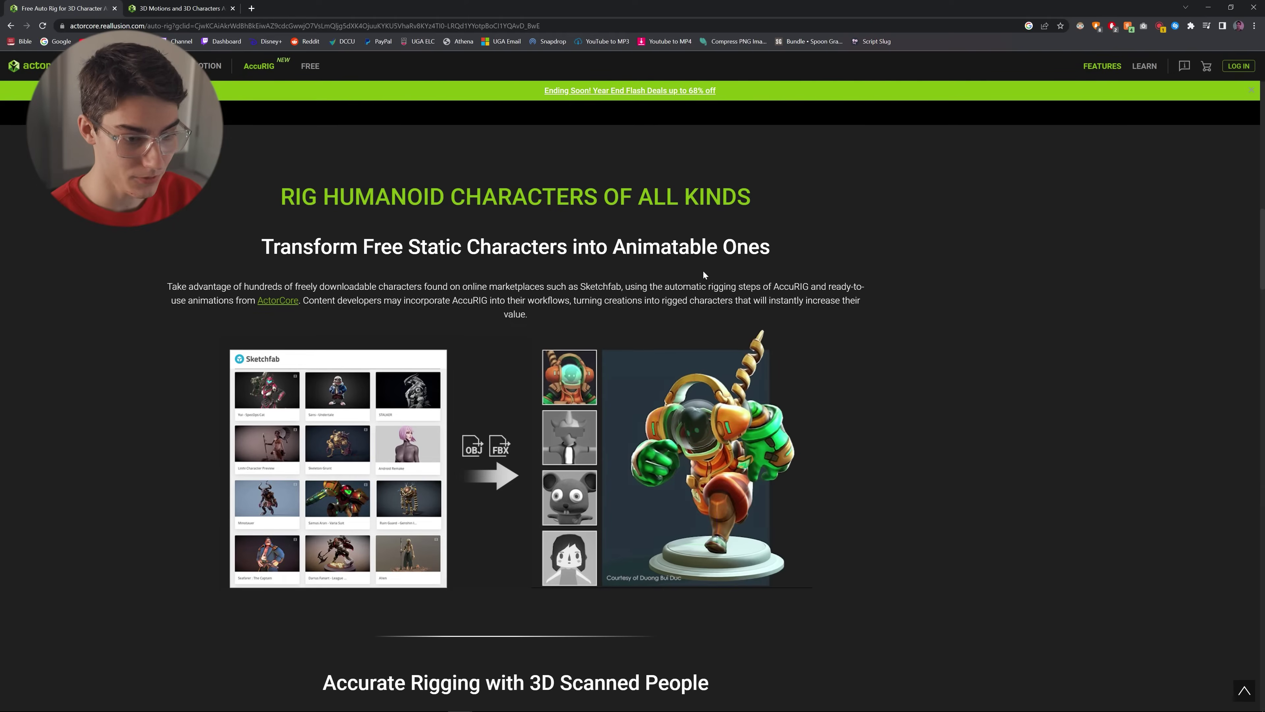
{"action": "scroll", "coordinate": [703, 268], "scroll_direction": "down", "scroll_amount": 9}
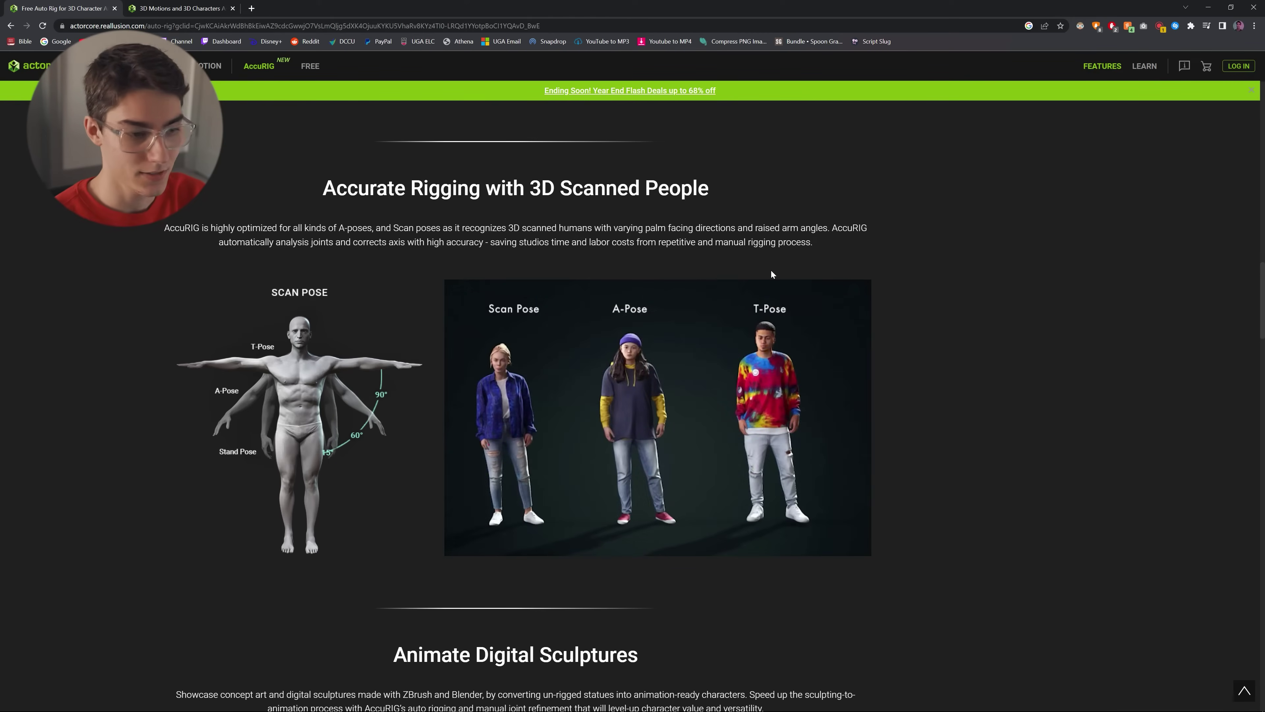
{"action": "key", "text": "ctrl+Tab"}
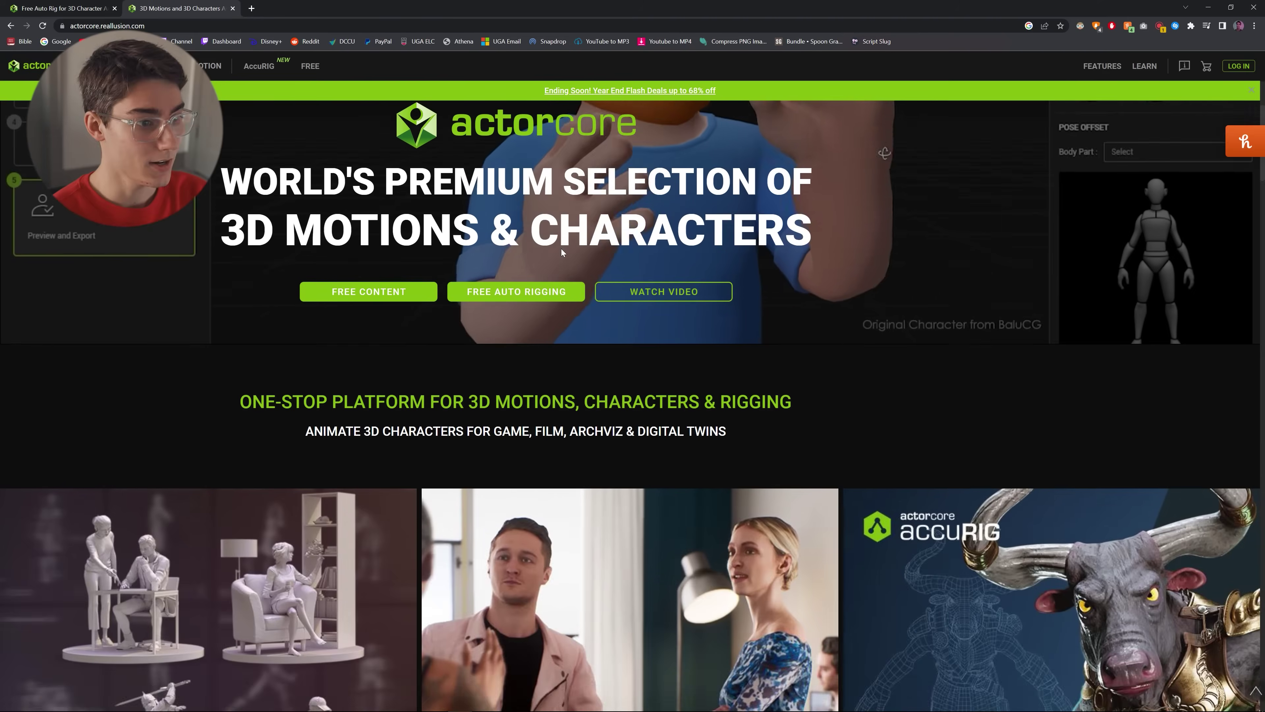
{"action": "scroll", "coordinate": [646, 269], "scroll_direction": "down", "scroll_amount": 20}
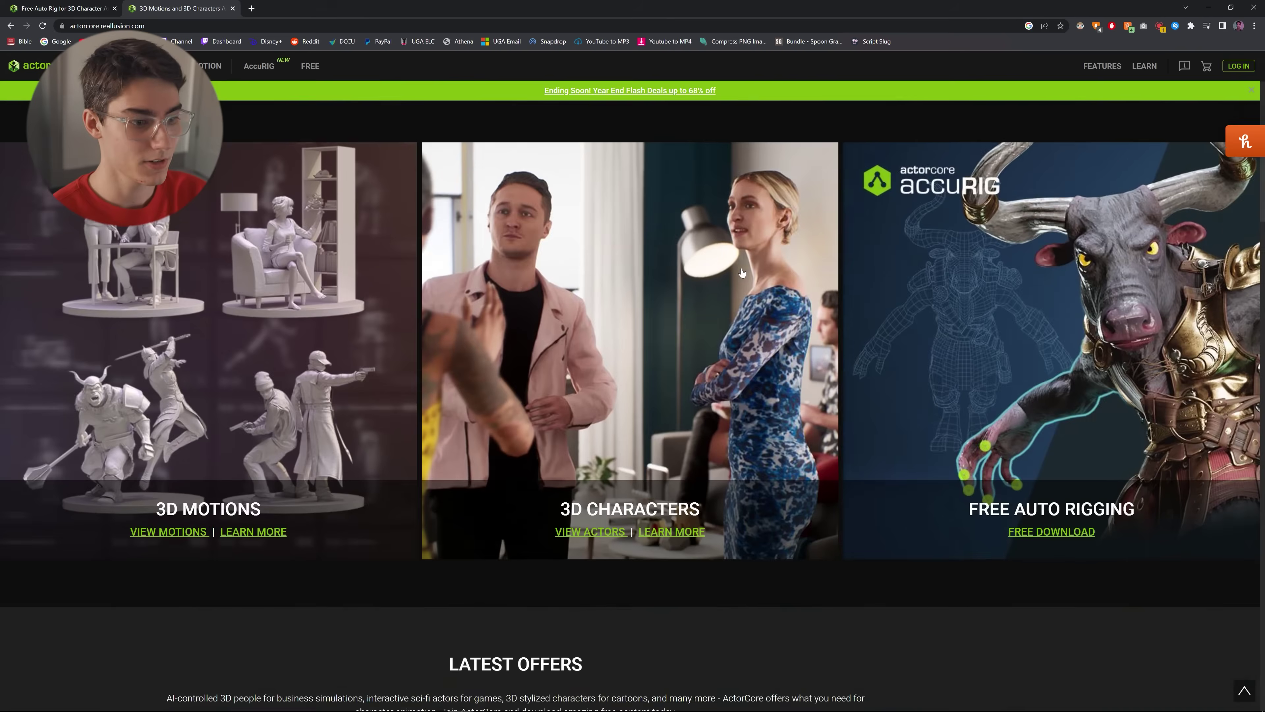
{"action": "scroll", "coordinate": [742, 269], "scroll_direction": "down", "scroll_amount": 5}
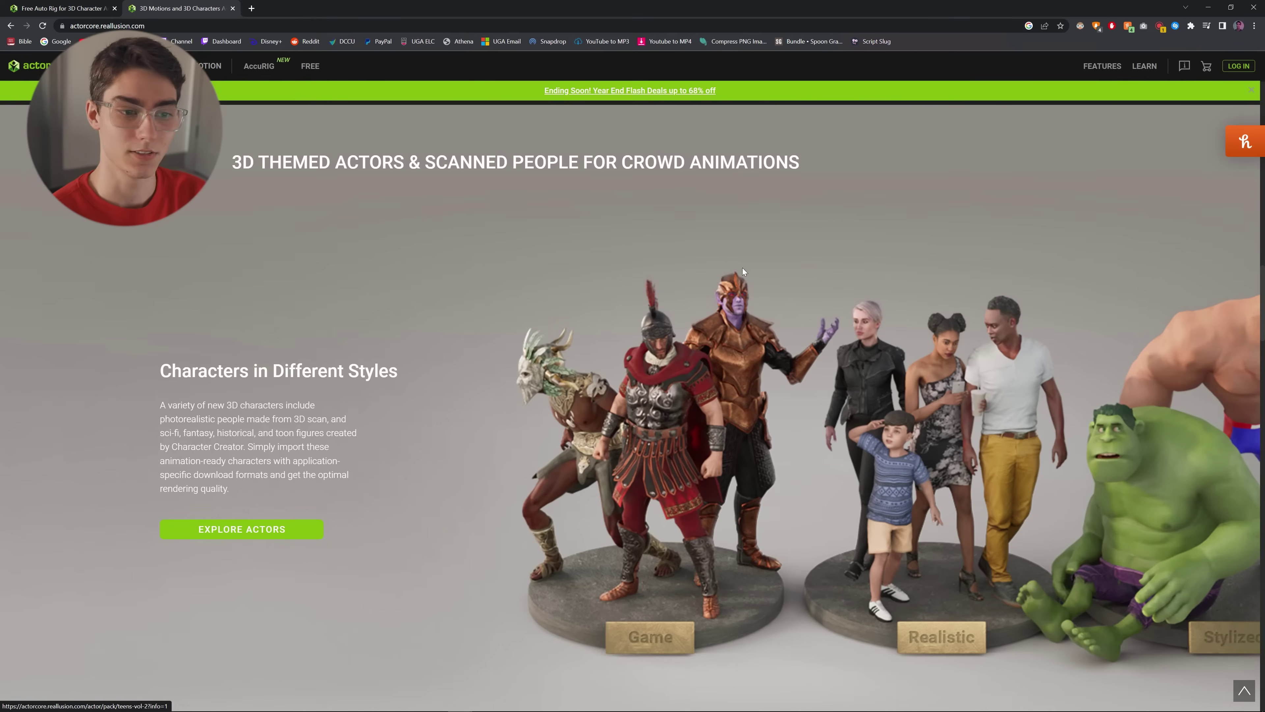
{"action": "scroll", "coordinate": [744, 269], "scroll_direction": "up", "scroll_amount": 10}
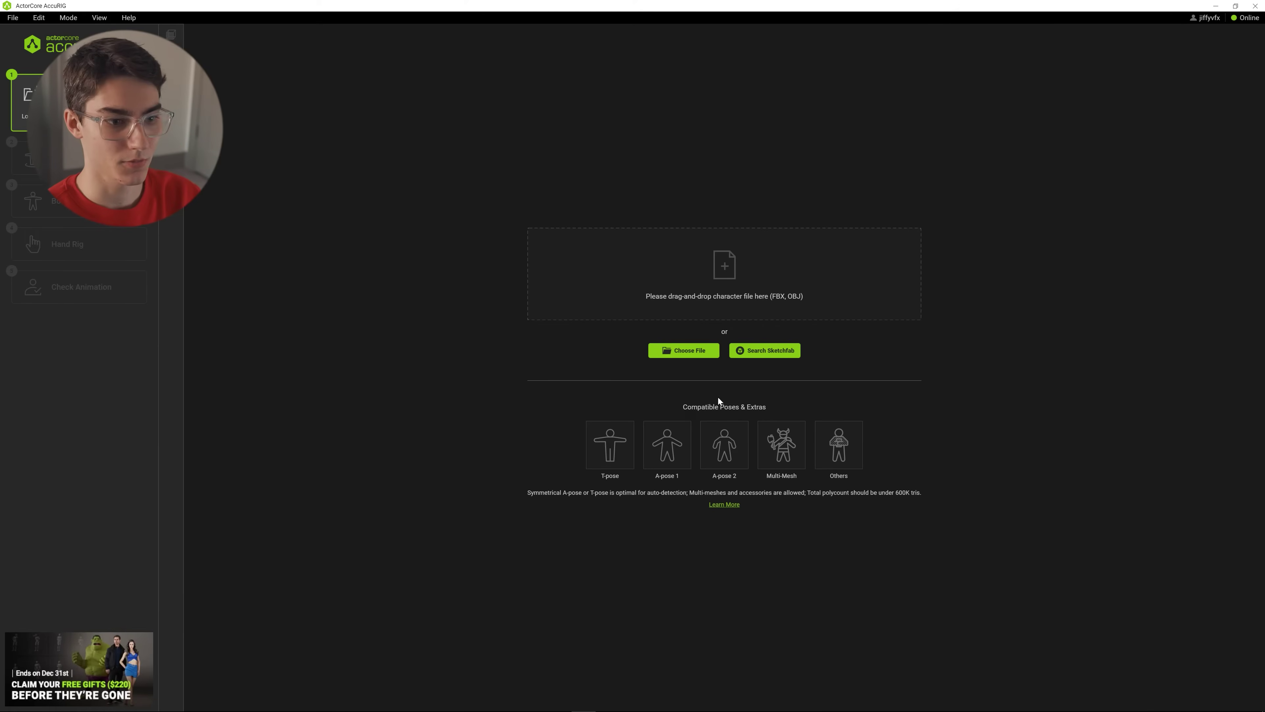
- Switch to AccuRIG, load Spidey NORIG.fbx from Downloads and generate the body rig joints with the center line at 50
{"action": "left_click", "coordinate": [685, 351]}
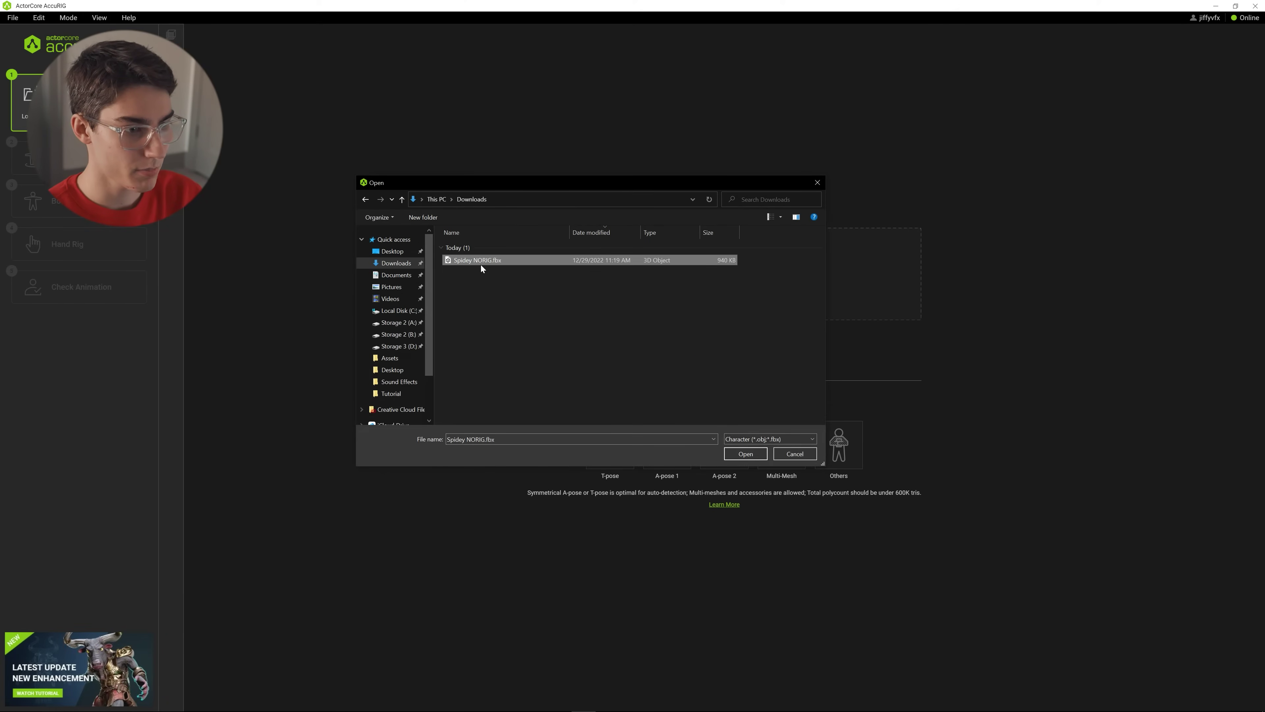
{"action": "left_click", "coordinate": [740, 456]}
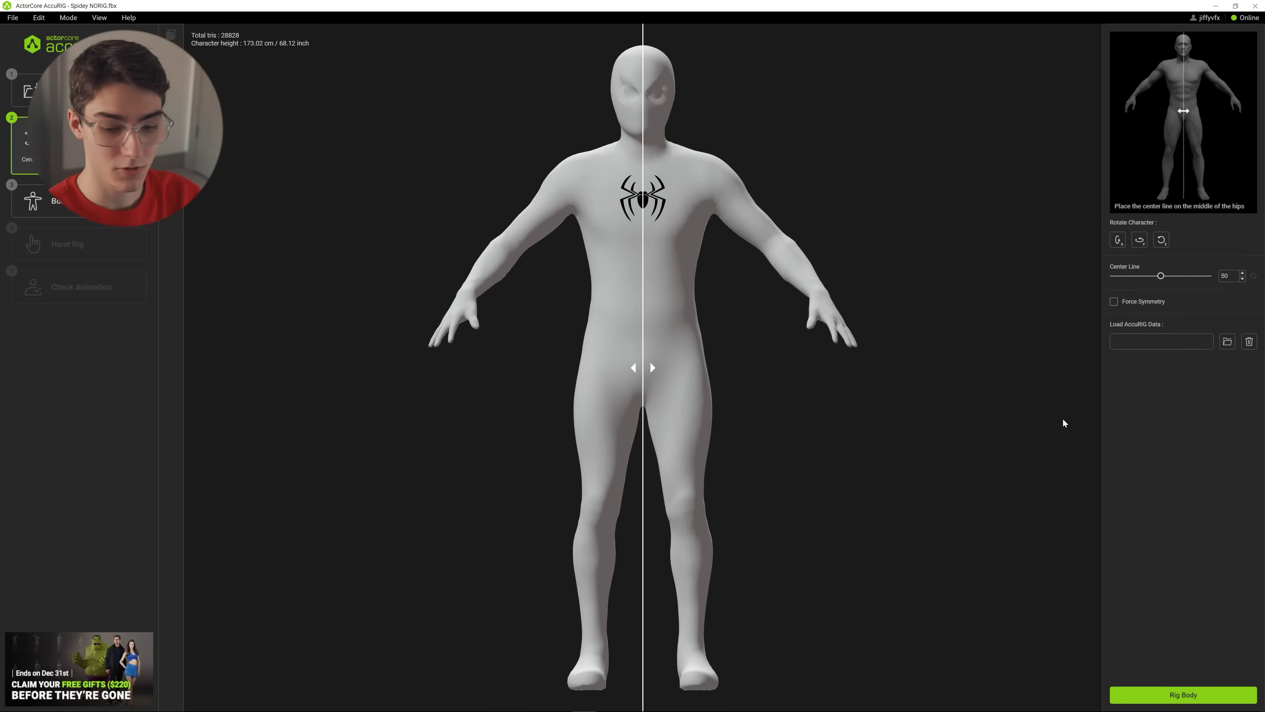
{"action": "left_click", "coordinate": [1221, 695]}
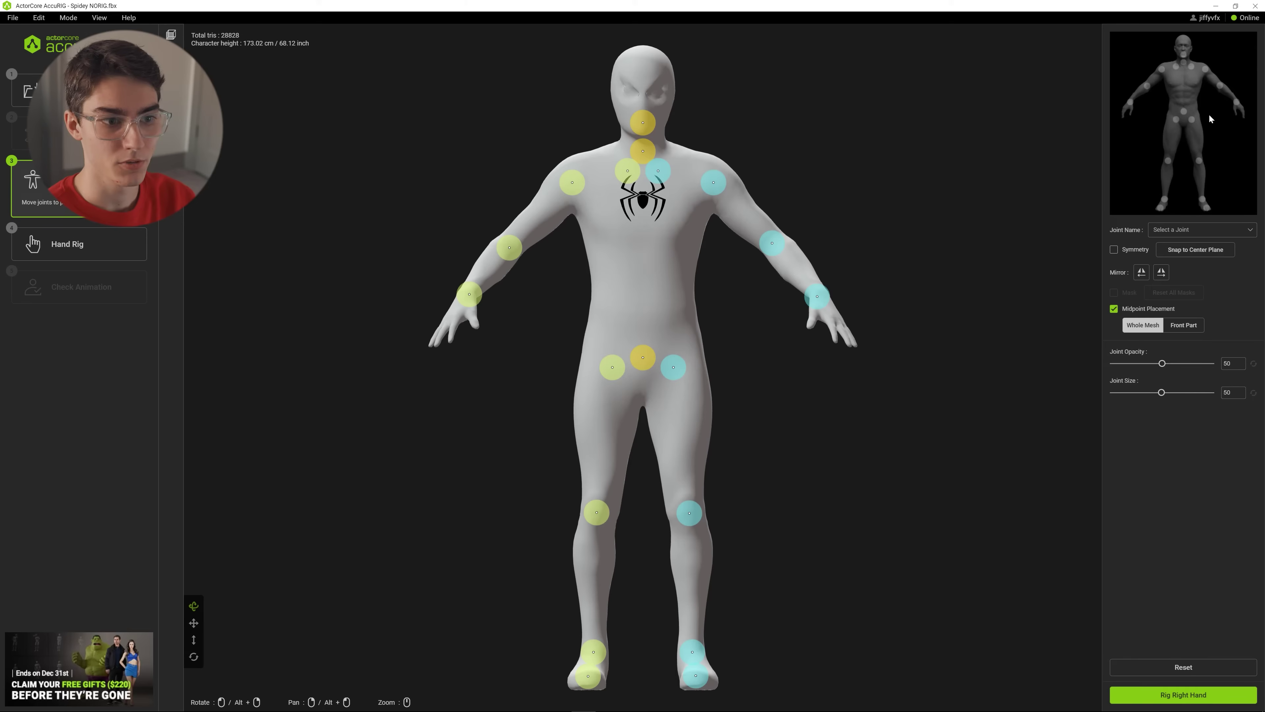
- With Symmetry enabled, adjust the wrist, elbow, pelvis, hip and knee joints to fit the character's anatomy
{"action": "mouse_move", "coordinate": [822, 296]}
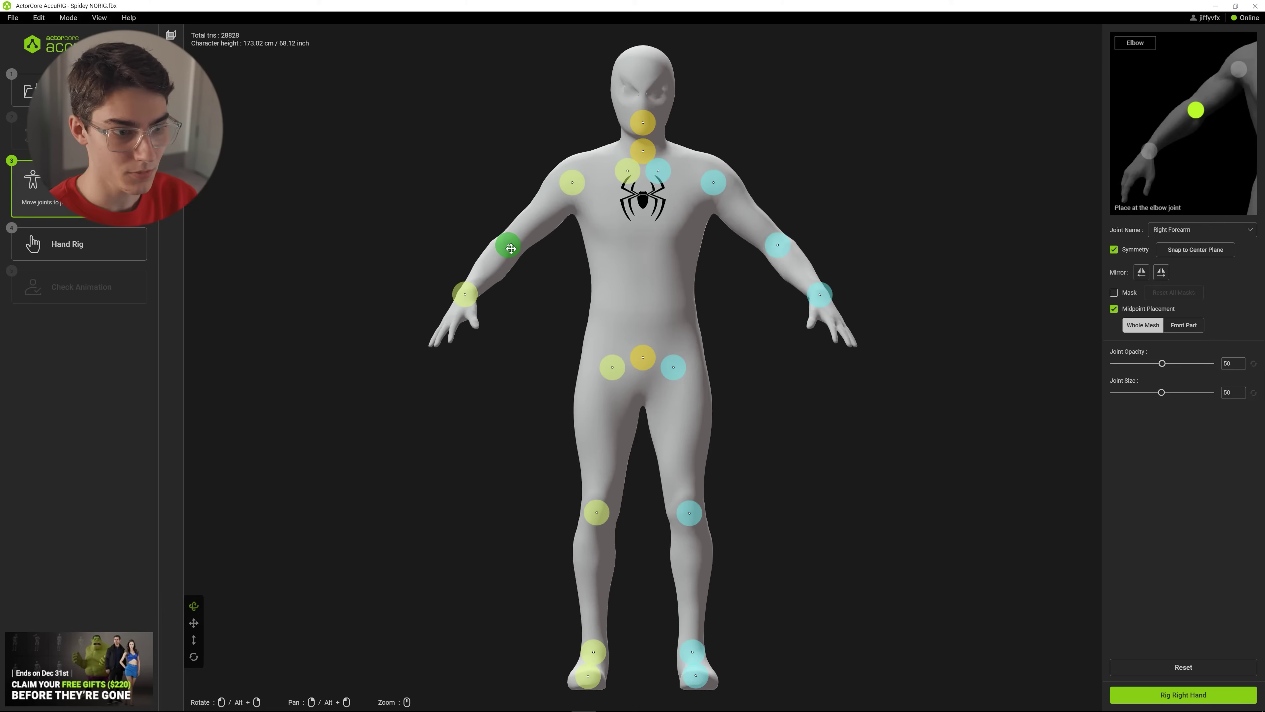
{"action": "left_click_drag", "start_coordinate": [511, 248], "coordinate": [511, 245]}
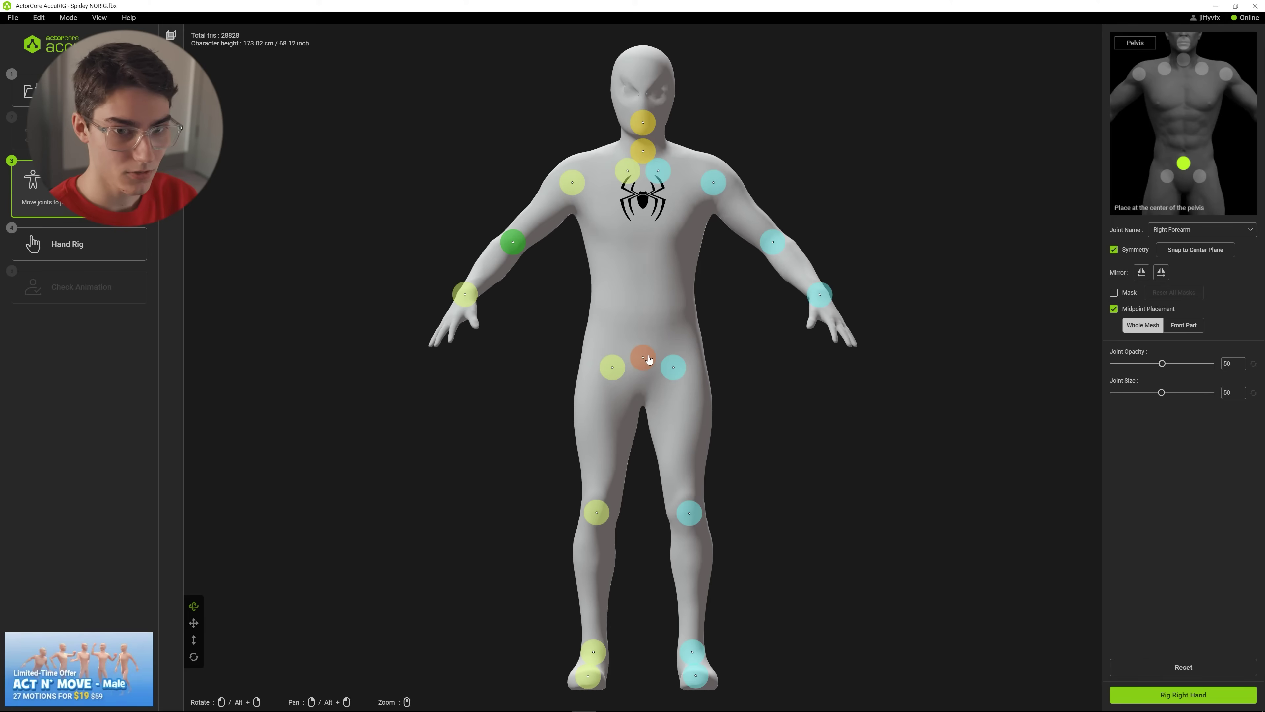
{"action": "left_click_drag", "start_coordinate": [648, 361], "coordinate": [647, 353]}
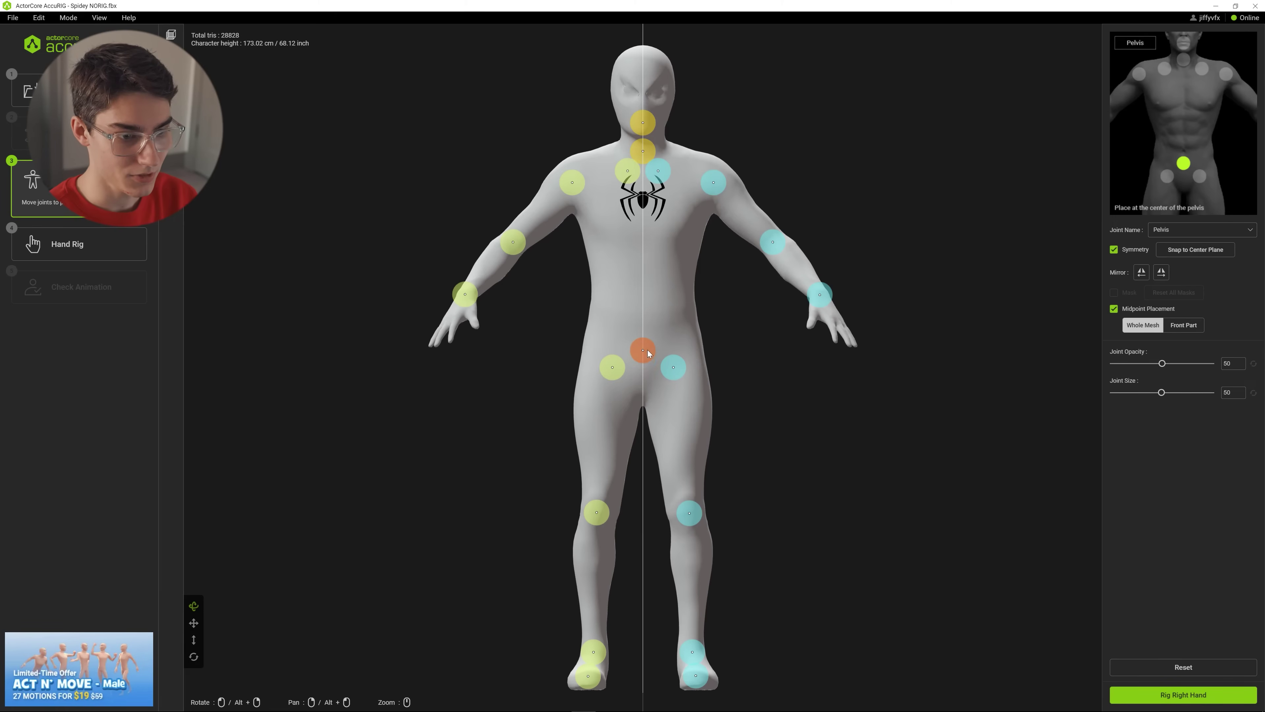
{"action": "left_click", "coordinate": [674, 367]}
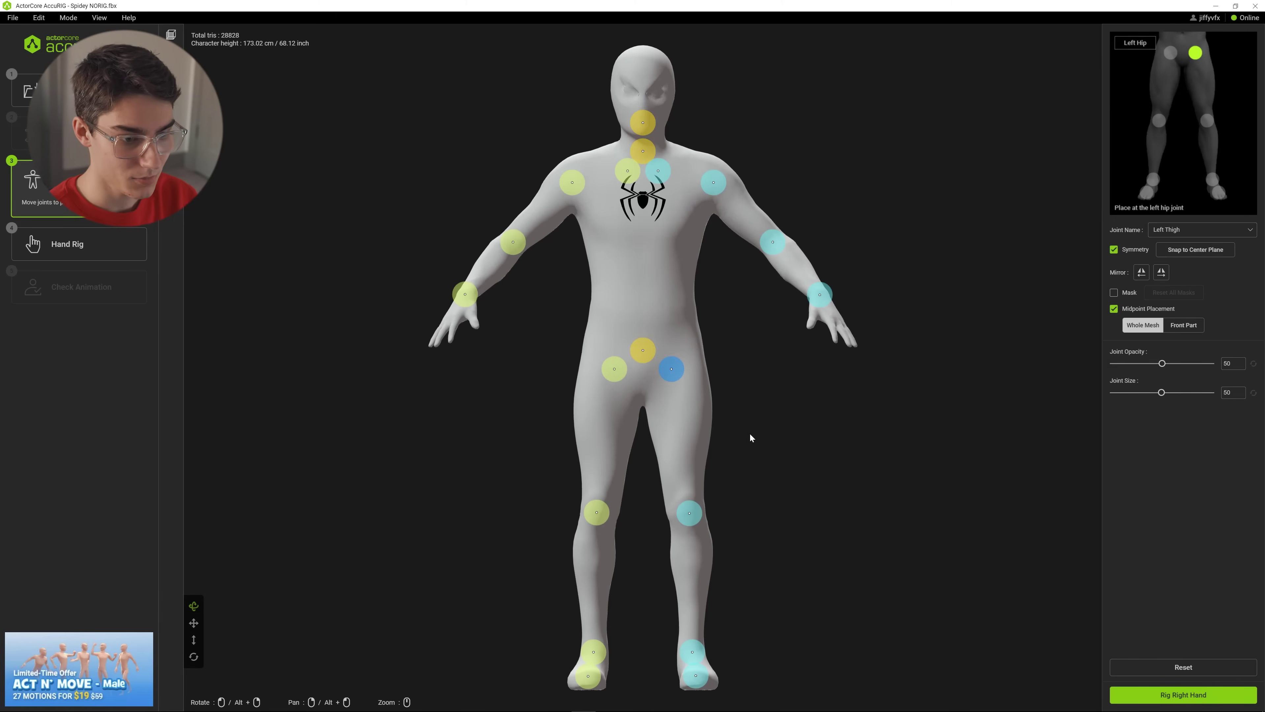
{"action": "left_click", "coordinate": [690, 513]}
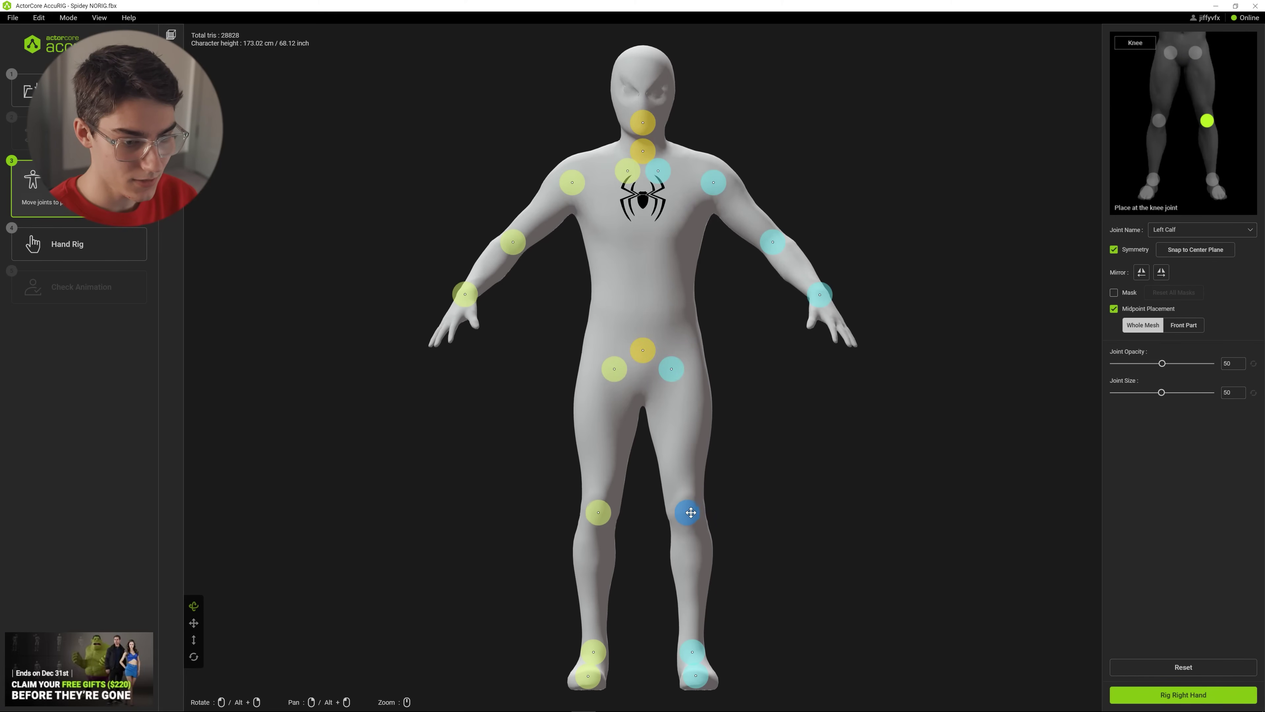
{"action": "left_click", "coordinate": [773, 488]}
- Raise the neck and head joints slightly and move the collarbone joints up and outward on the upper chest
{"action": "mouse_move", "coordinate": [597, 647]}
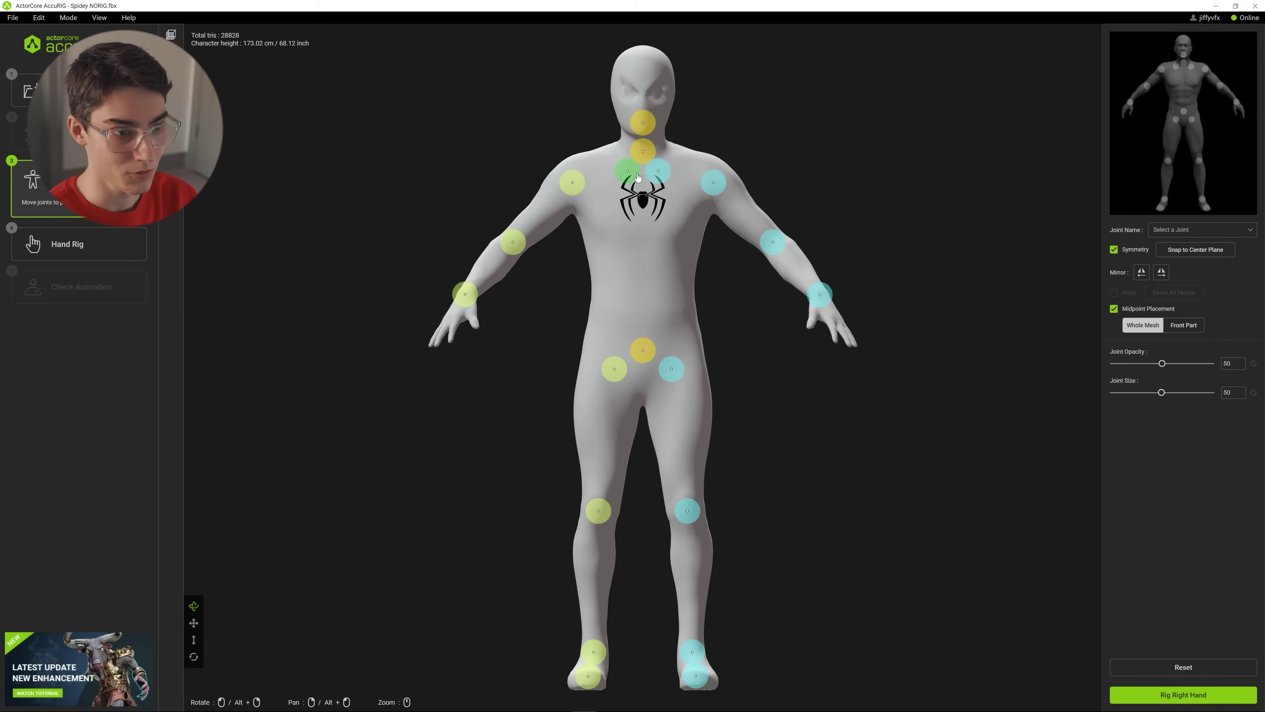
{"action": "mouse_move", "coordinate": [648, 173]}
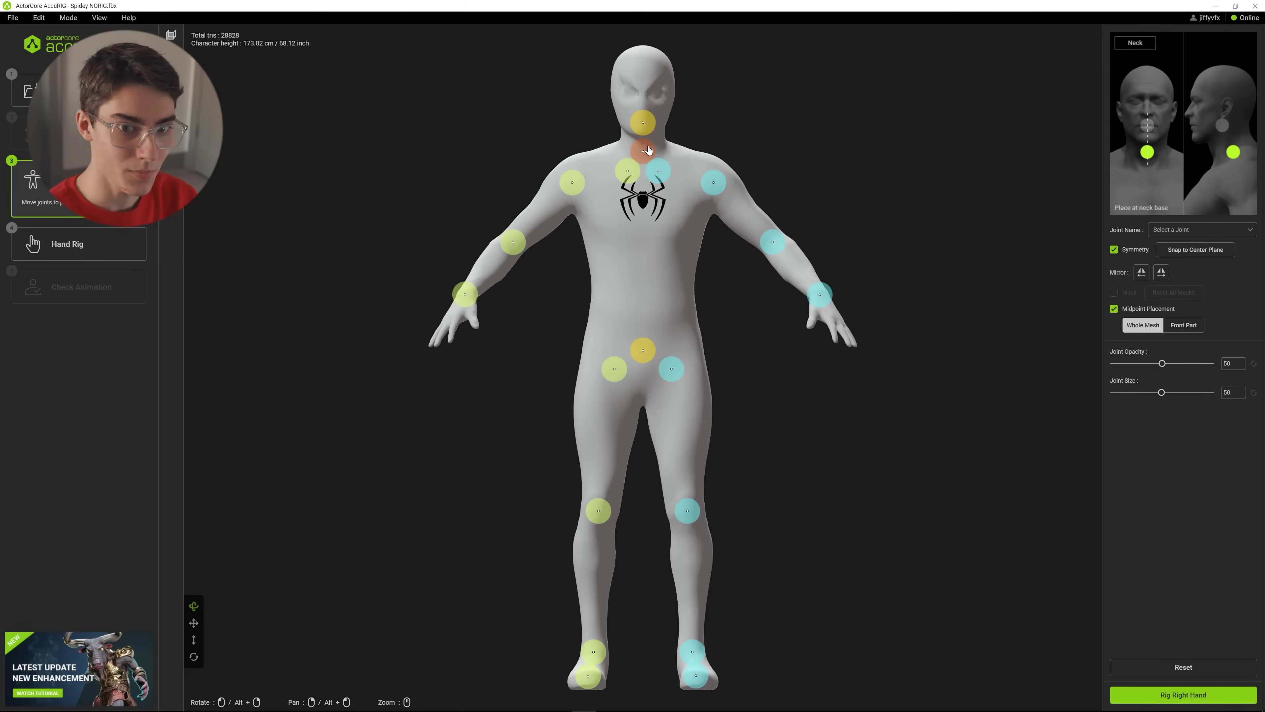
{"action": "left_click_drag", "start_coordinate": [648, 149], "coordinate": [646, 146]}
{"action": "left_click_drag", "start_coordinate": [874, 438], "coordinate": [851, 450]}
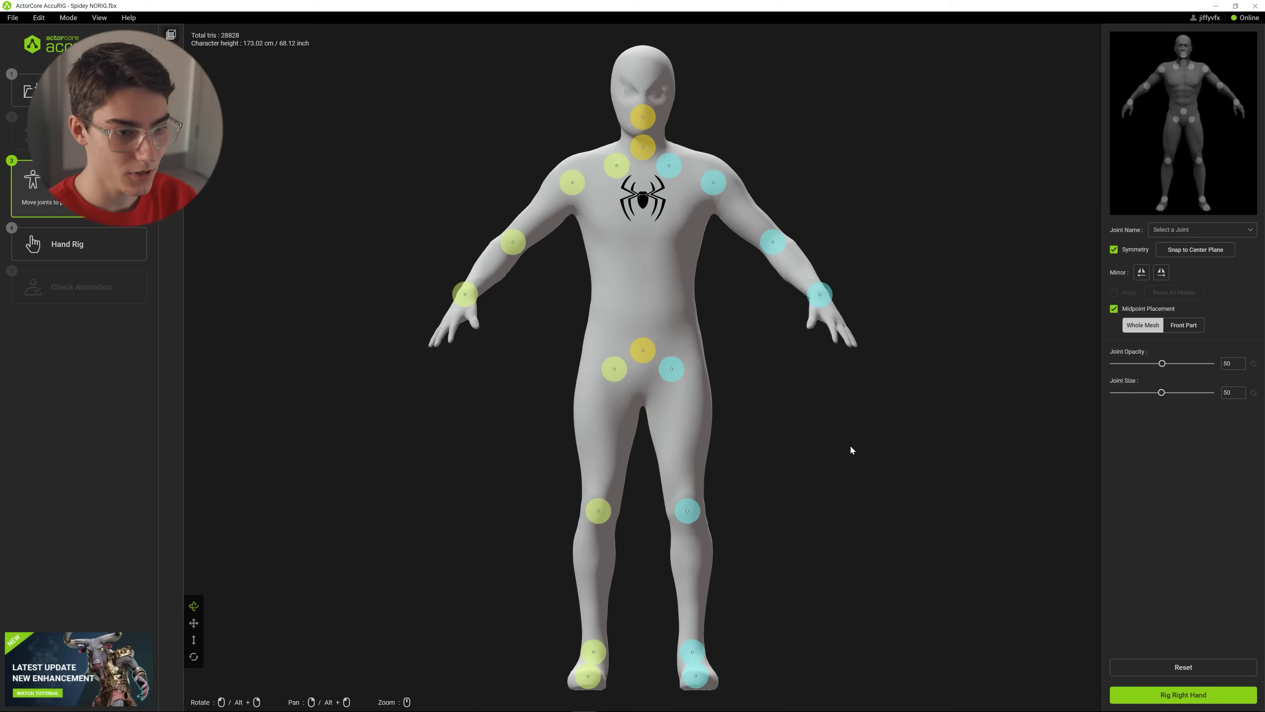
- Start rigging the right hand with the number of fingers set to 5
{"action": "left_click", "coordinate": [1156, 697]}
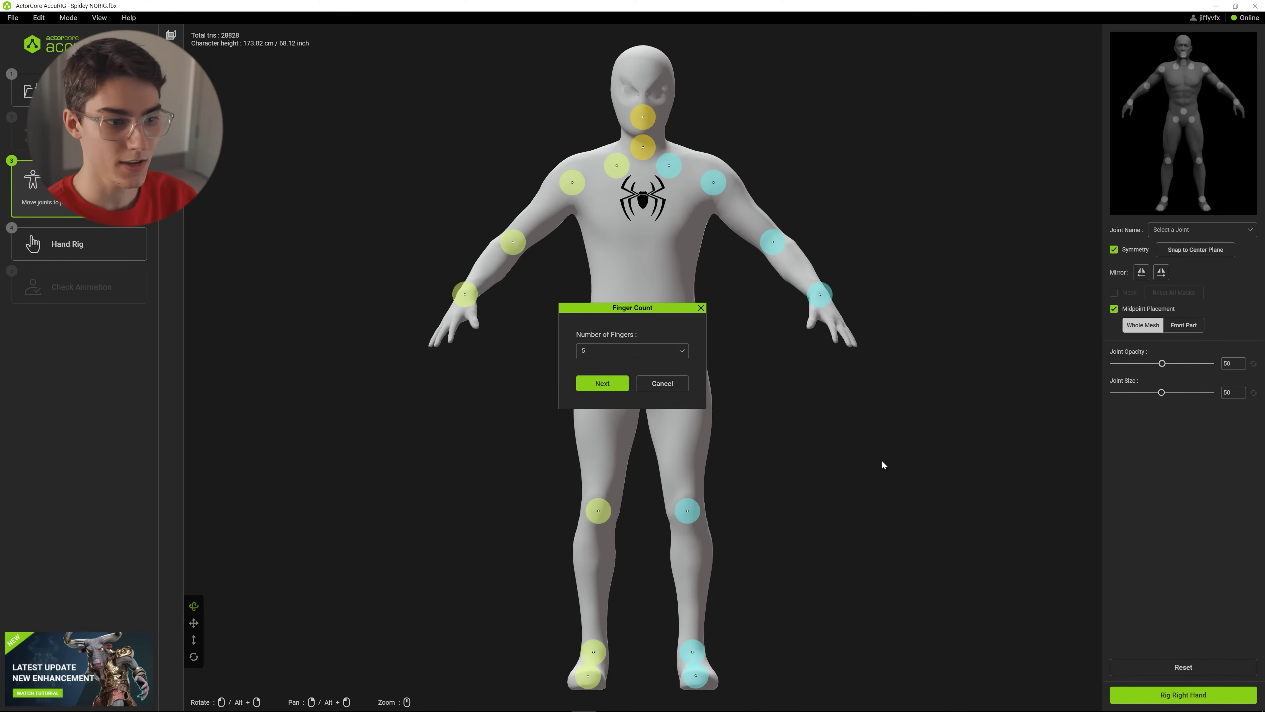
{"action": "left_click", "coordinate": [589, 357]}
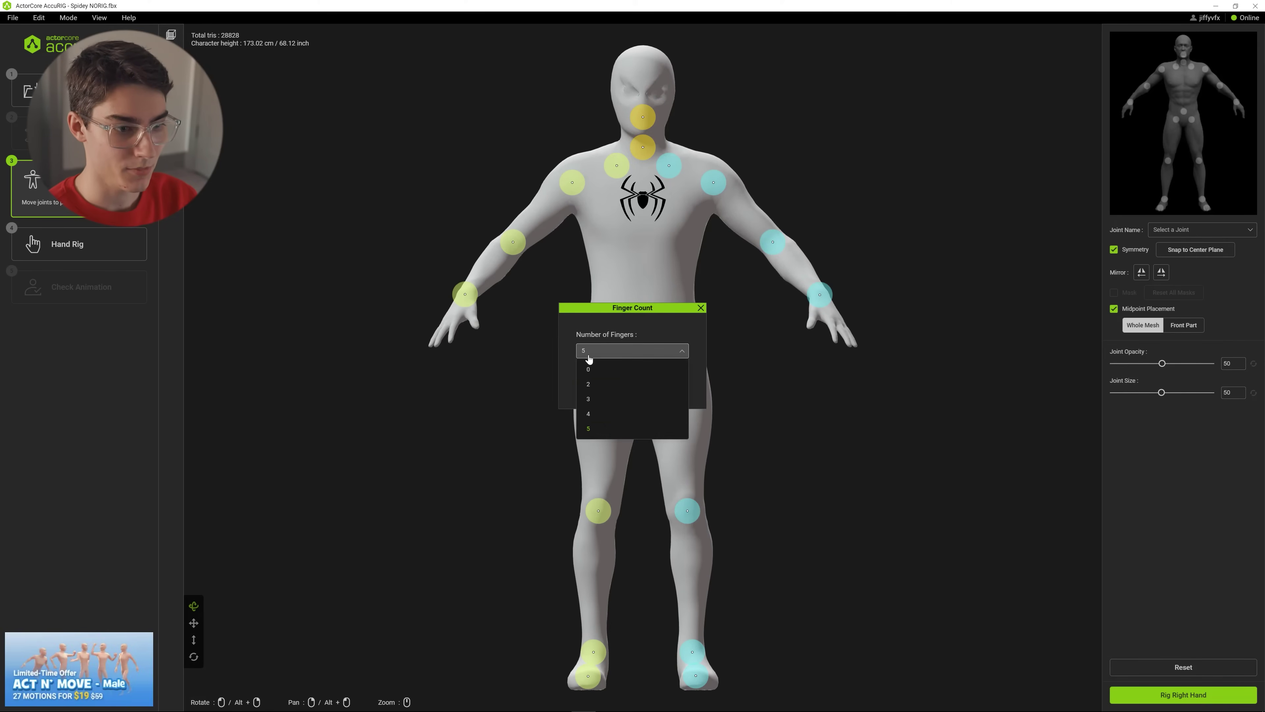
{"action": "left_click", "coordinate": [616, 354]}
{"action": "left_click", "coordinate": [597, 385]}
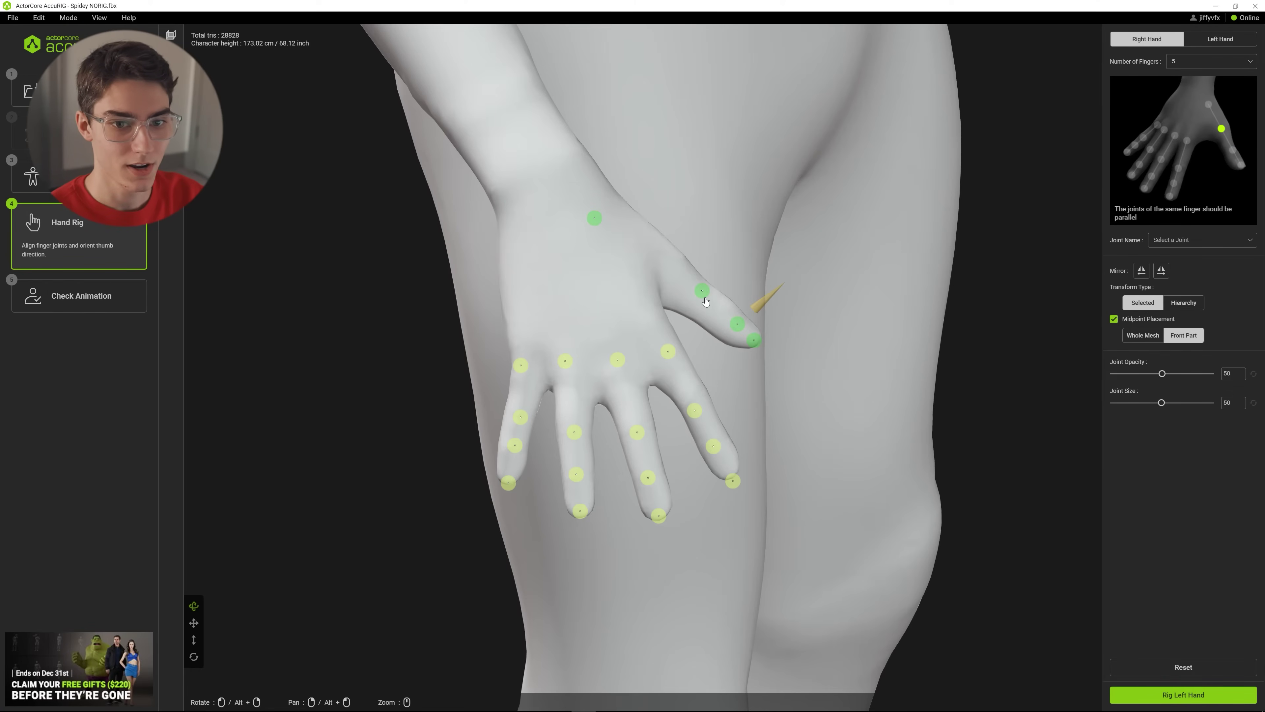
- Pull the right hand's fingertip joints slightly inside the fingers and align the thumb's end joints along the thumb
{"action": "right_click_drag", "start_coordinate": [706, 301], "coordinate": [769, 361]}
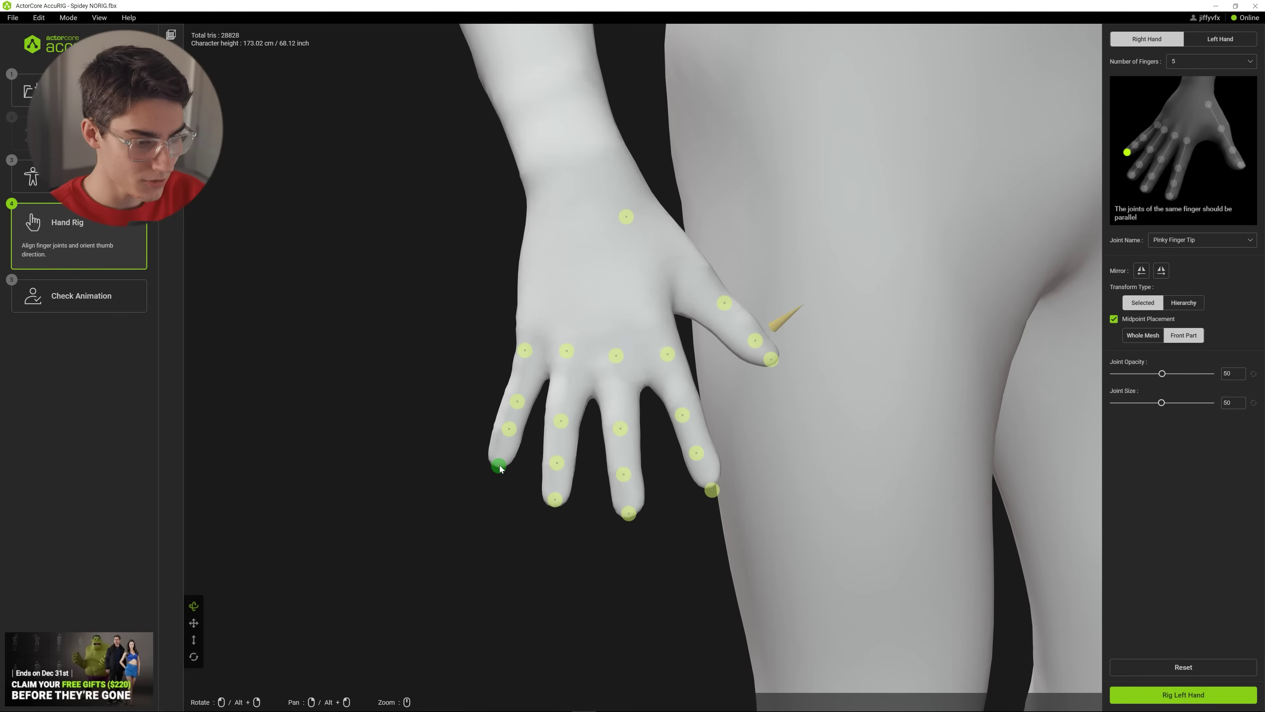
{"action": "left_click_drag", "start_coordinate": [501, 465], "coordinate": [502, 459]}
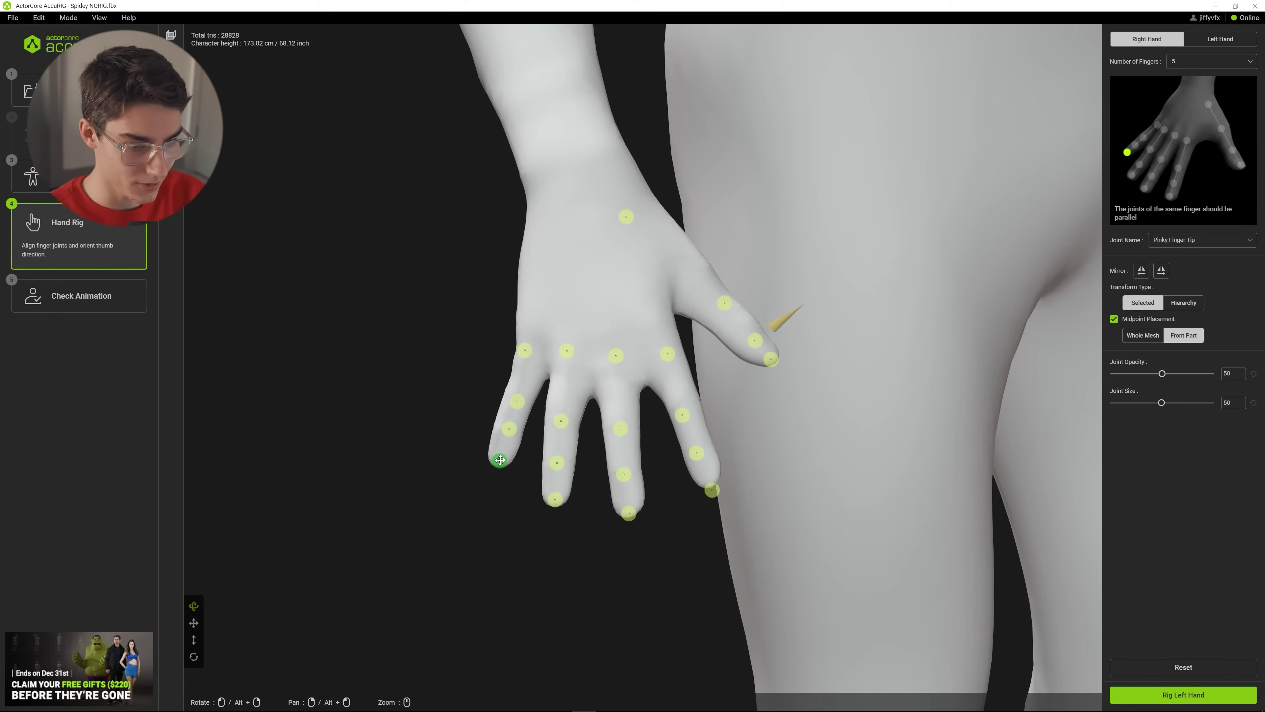
{"action": "left_click_drag", "start_coordinate": [713, 492], "coordinate": [712, 485]}
{"action": "left_click", "coordinate": [629, 514]}
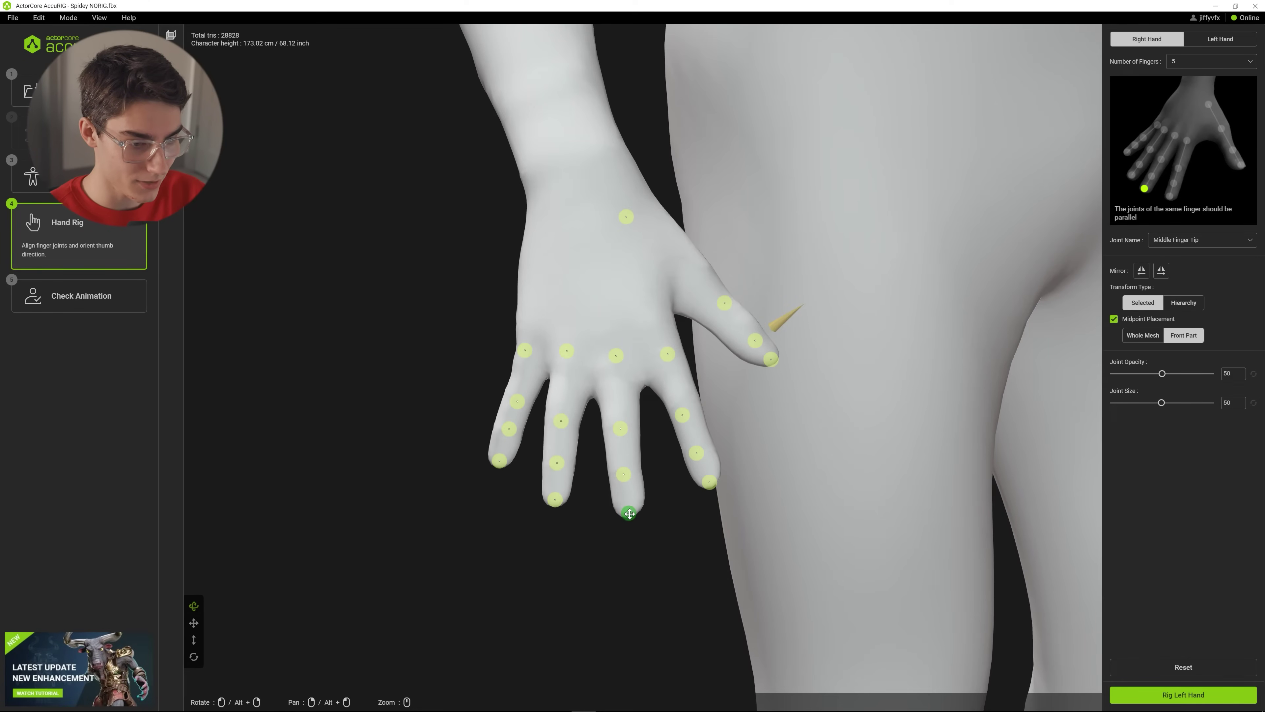
{"action": "left_click", "coordinate": [555, 498]}
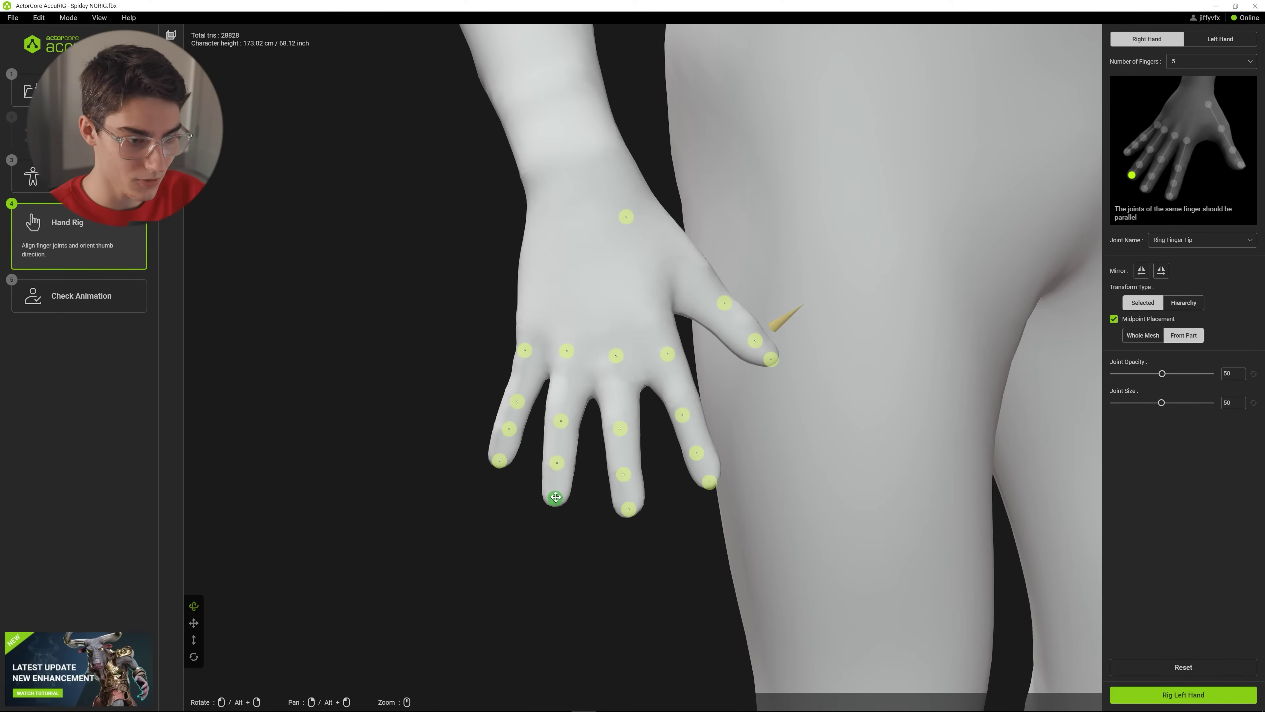
{"action": "left_click", "coordinate": [769, 359]}
{"action": "left_click_drag", "start_coordinate": [757, 343], "coordinate": [752, 335]}
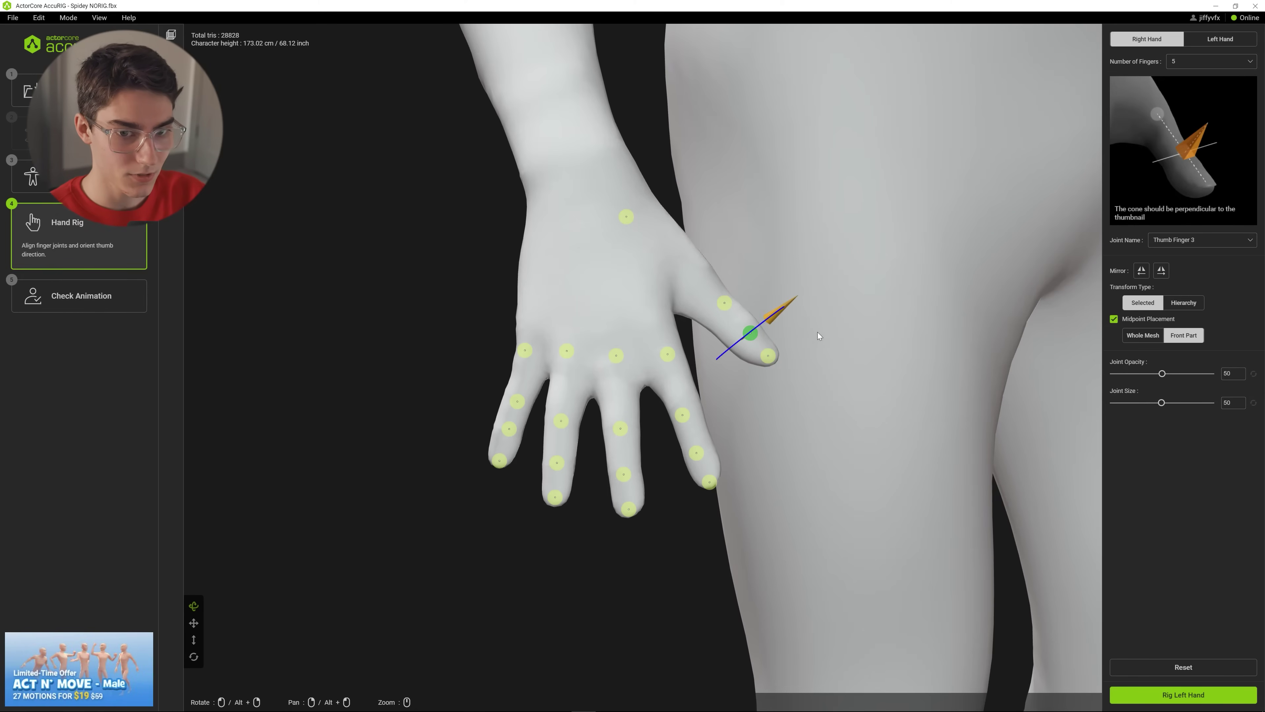
- Orient the right thumb's direction cone perpendicular to the thumbnail and line up the knuckle joints at the finger bases
{"action": "right_click_drag", "start_coordinate": [819, 336], "coordinate": [695, 360]}
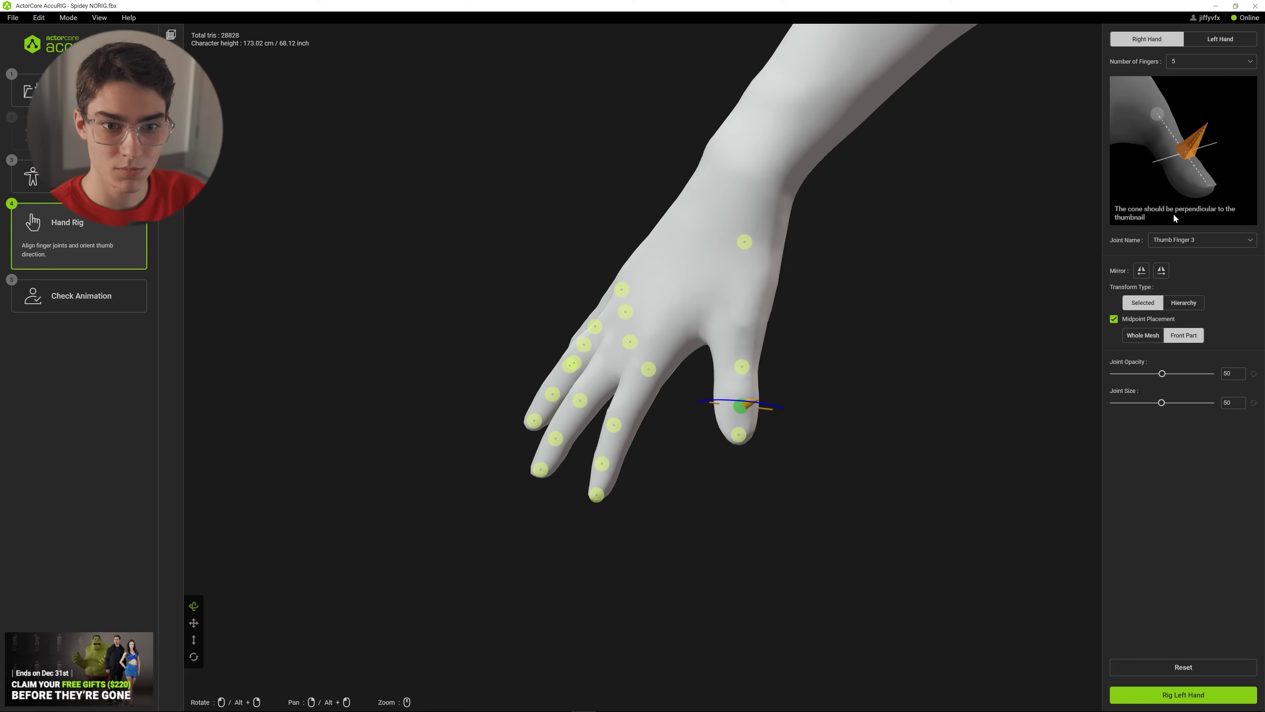
{"action": "right_click_drag", "start_coordinate": [936, 333], "coordinate": [839, 372]}
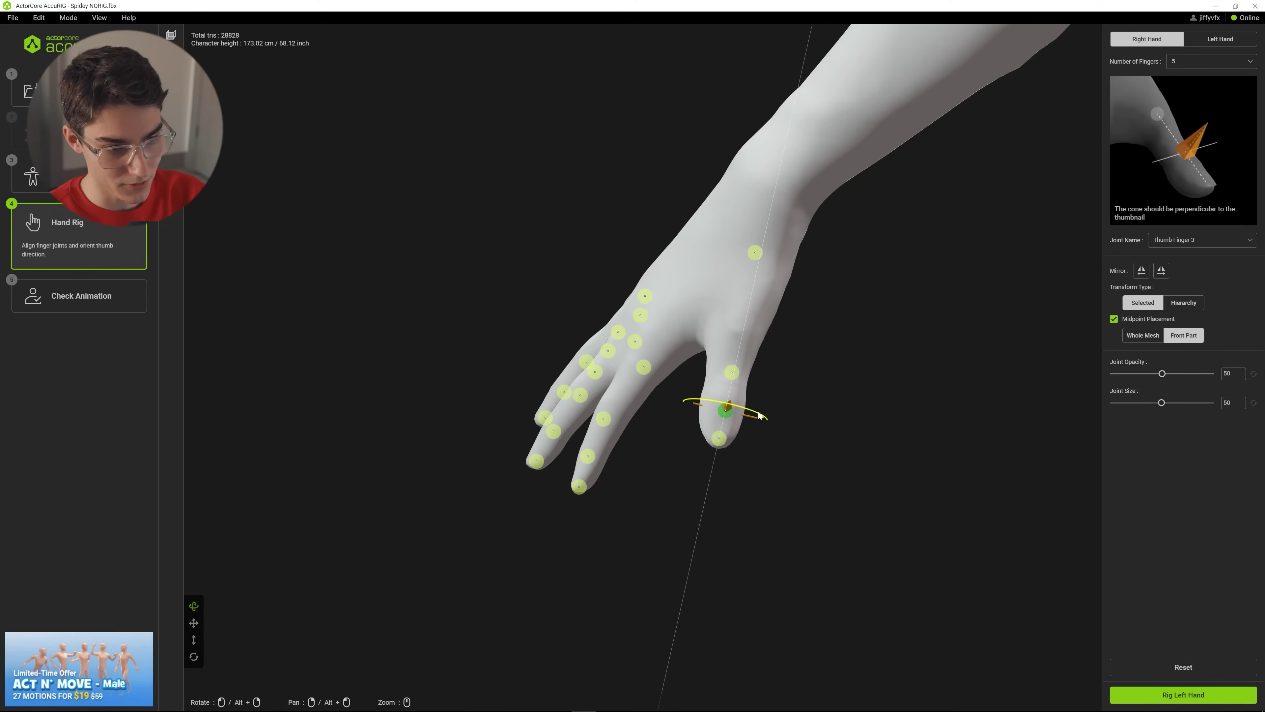
{"action": "right_click_drag", "start_coordinate": [757, 416], "coordinate": [706, 542]}
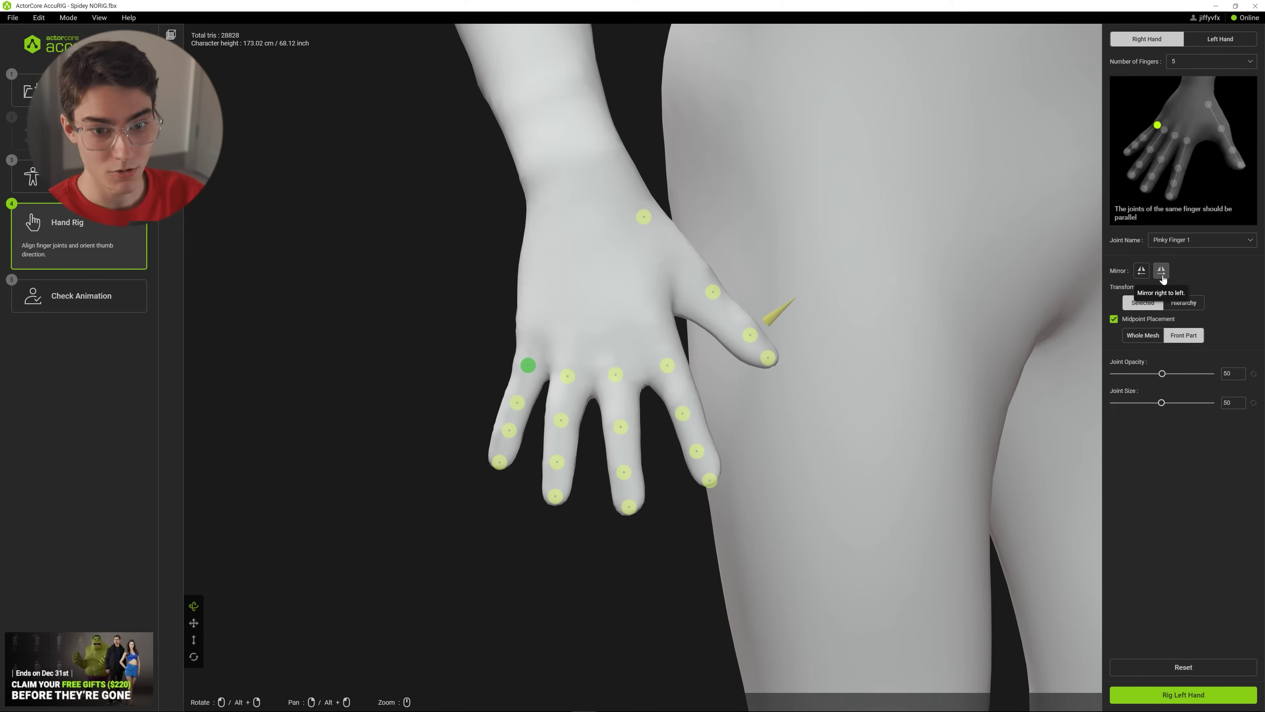
- Mirror the finger joints from right to left and check their placement on the left hand
{"action": "right_click_drag", "start_coordinate": [627, 332], "coordinate": [872, 389]}
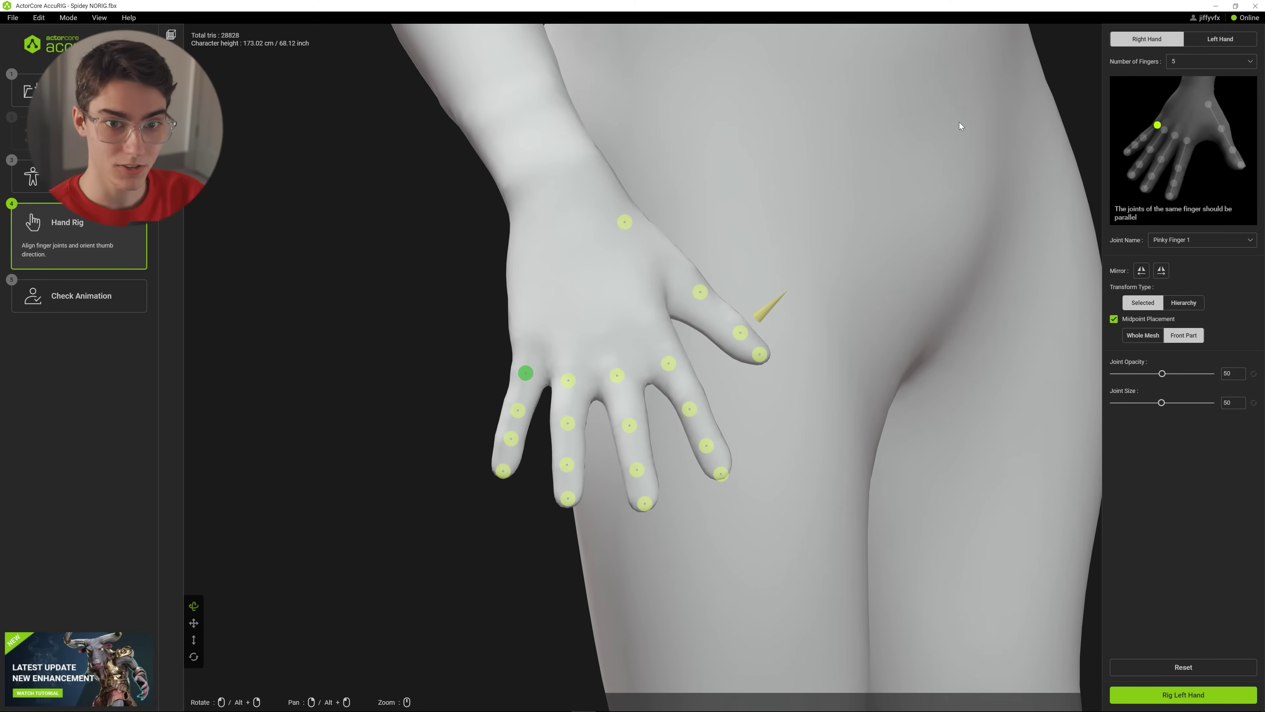
{"action": "left_click", "coordinate": [1203, 40]}
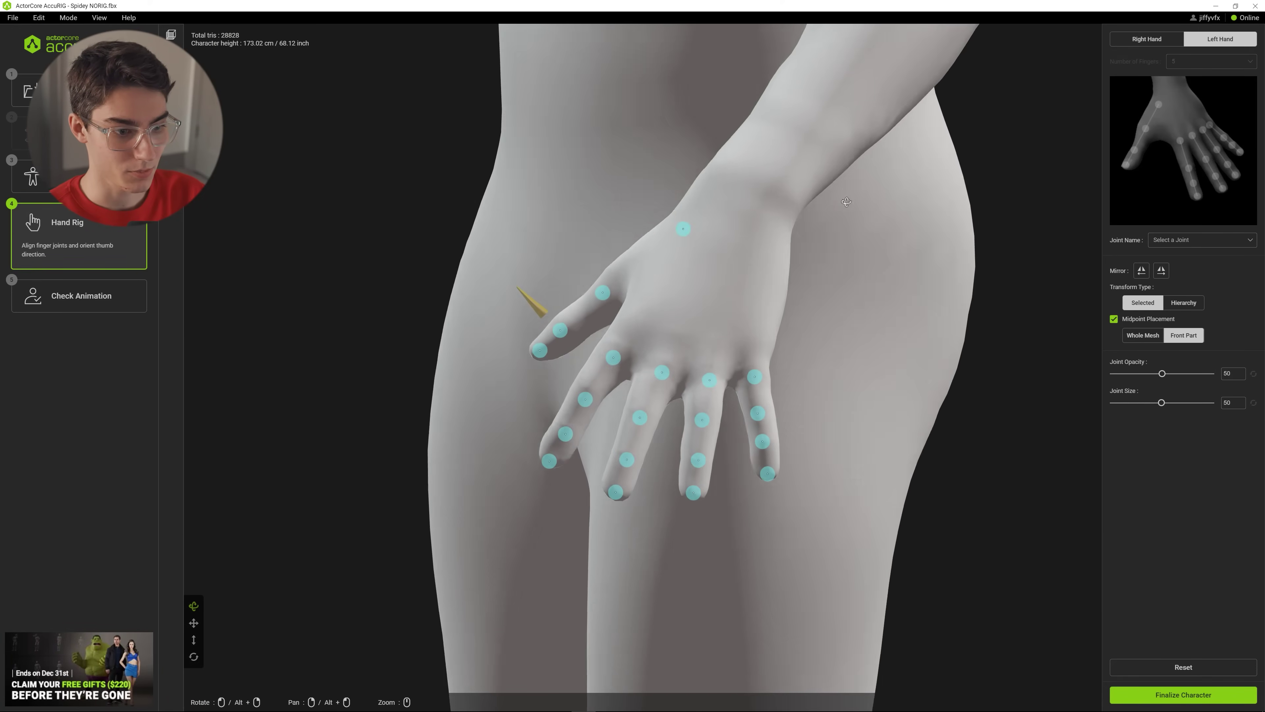
{"action": "left_click_drag", "start_coordinate": [846, 202], "coordinate": [1037, 269]}
{"action": "left_click_drag", "start_coordinate": [917, 488], "coordinate": [870, 481]}
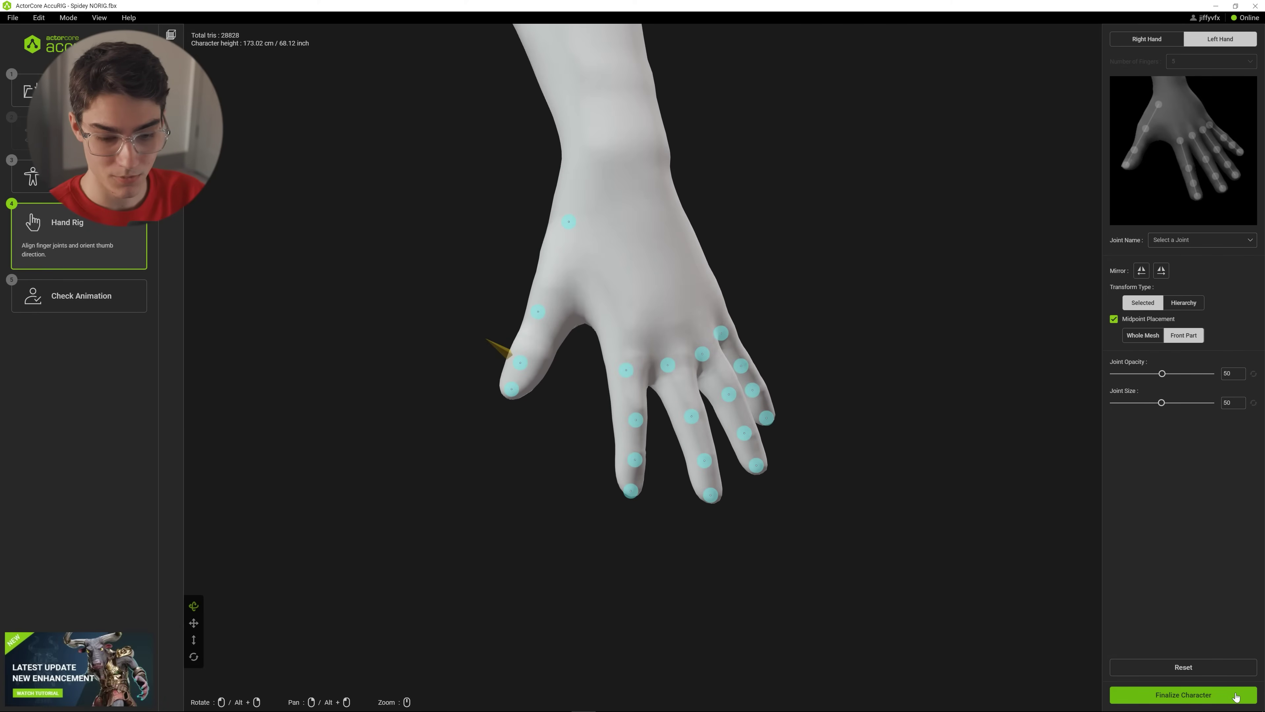
- Finalize the character and view its male pose preview from several angles
{"action": "left_click", "coordinate": [1233, 695]}
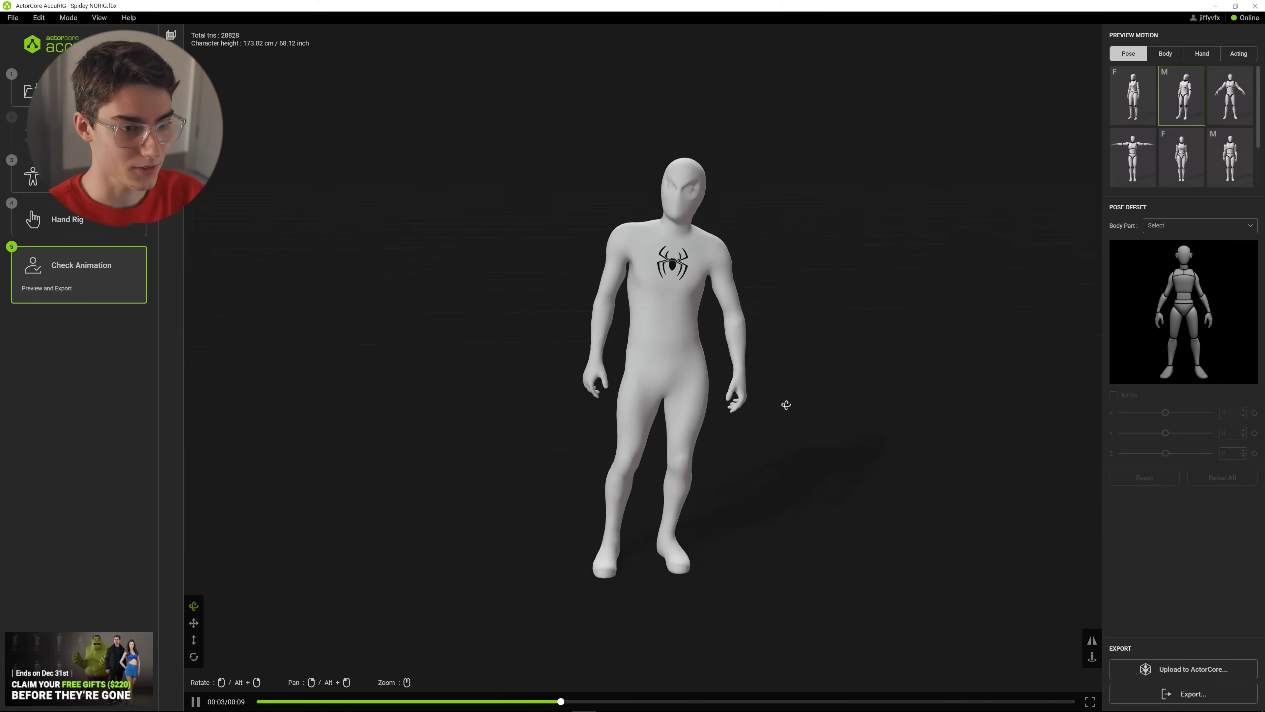
{"action": "left_click_drag", "start_coordinate": [785, 404], "coordinate": [743, 393]}
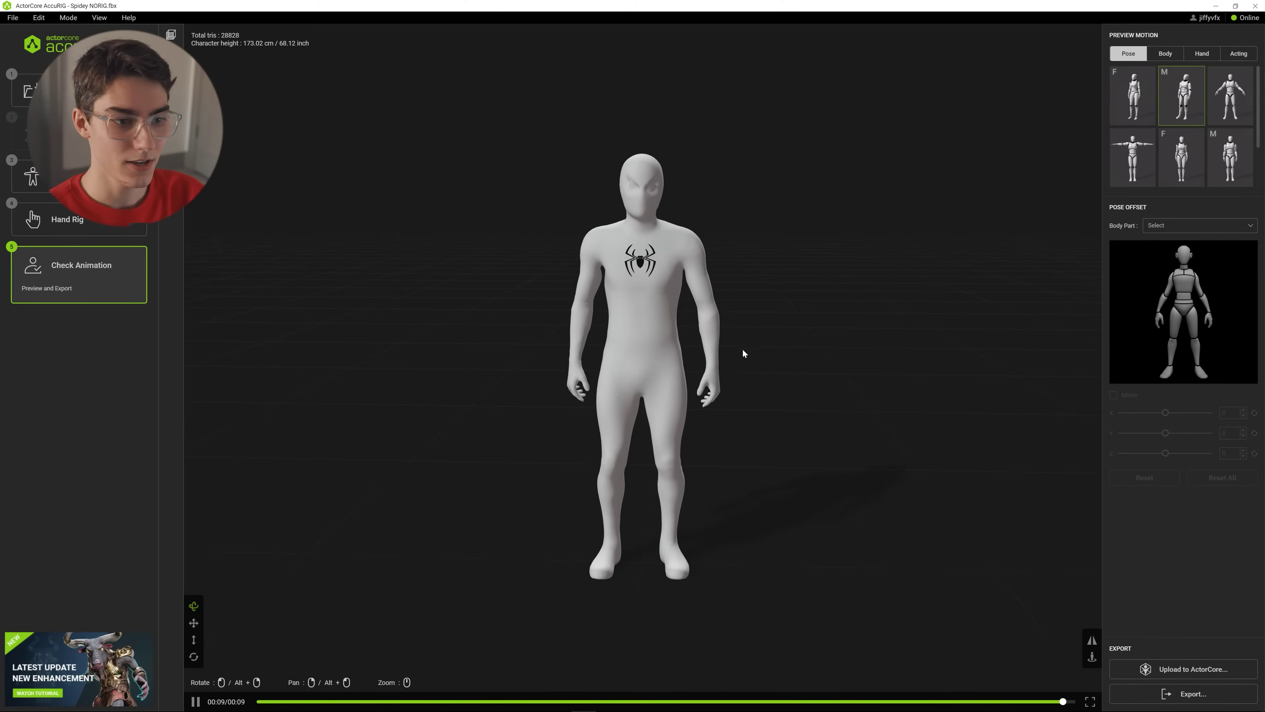
{"action": "left_click_drag", "start_coordinate": [742, 348], "coordinate": [844, 352]}
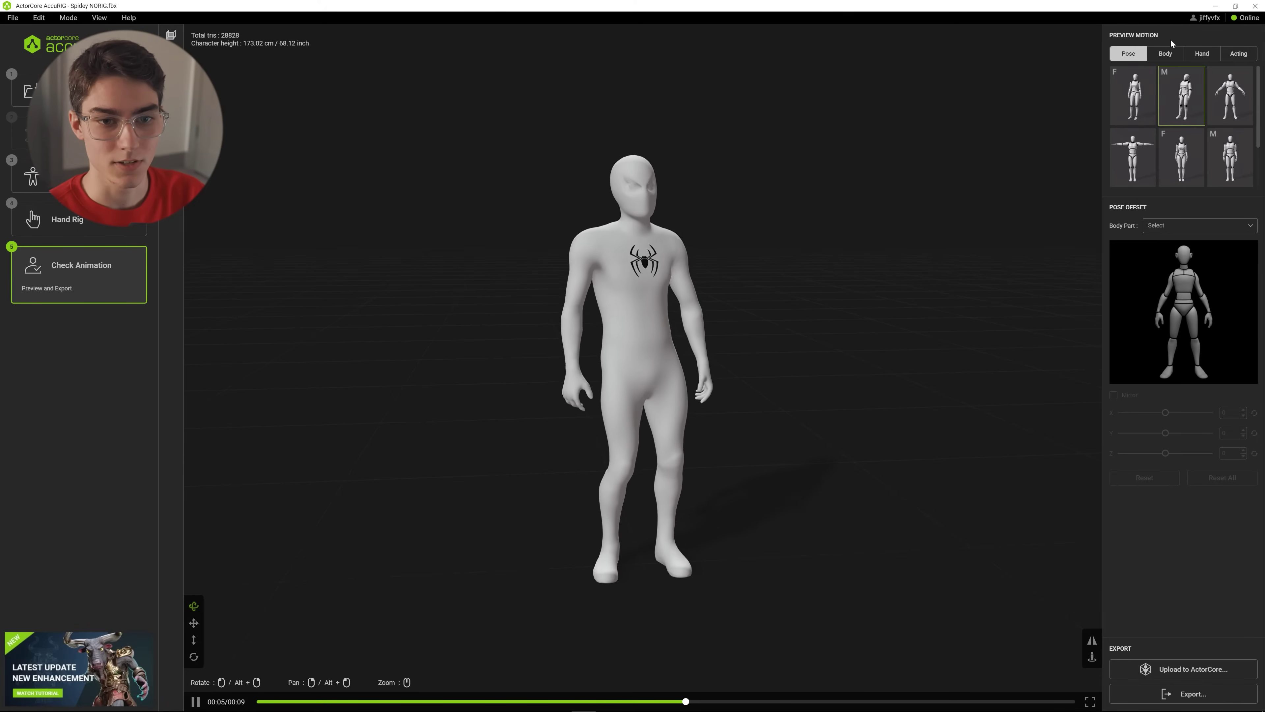
- Preview several Body motions on the rigged character, including the female and arms-out ones, to check the body deformation
{"action": "left_click", "coordinate": [1172, 56]}
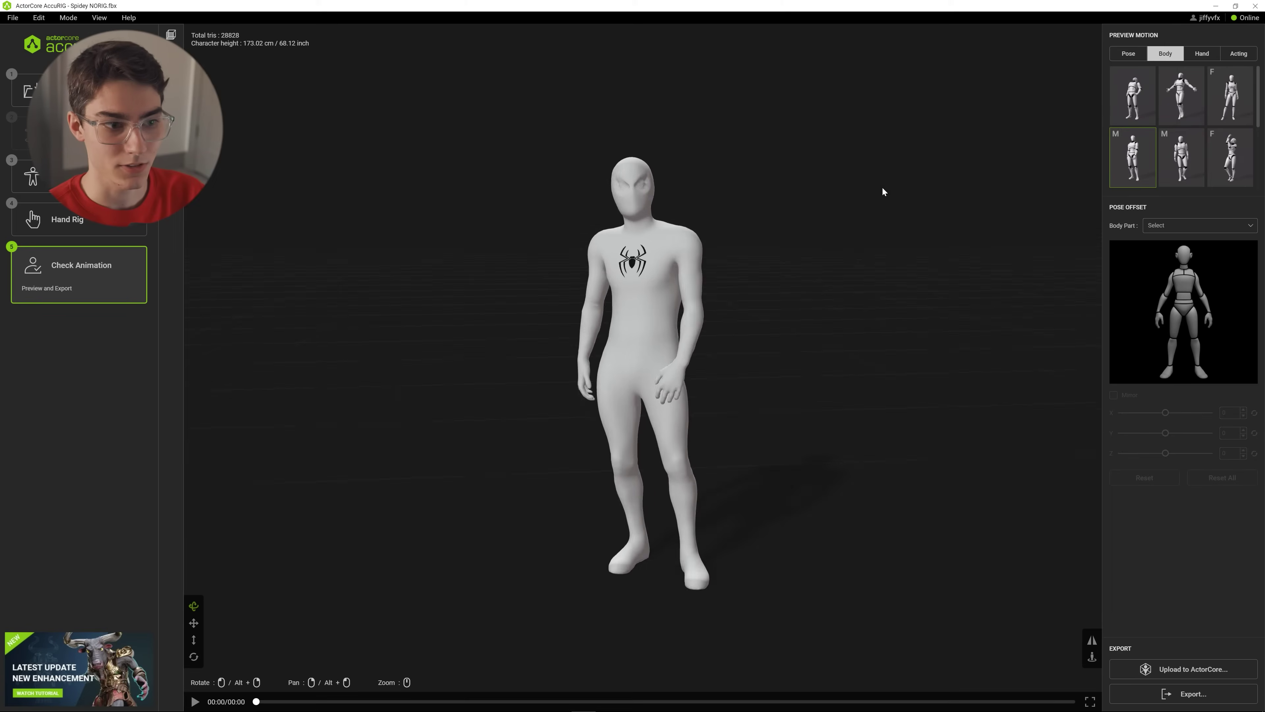
{"action": "left_click", "coordinate": [1180, 155]}
{"action": "left_click", "coordinate": [1230, 157]}
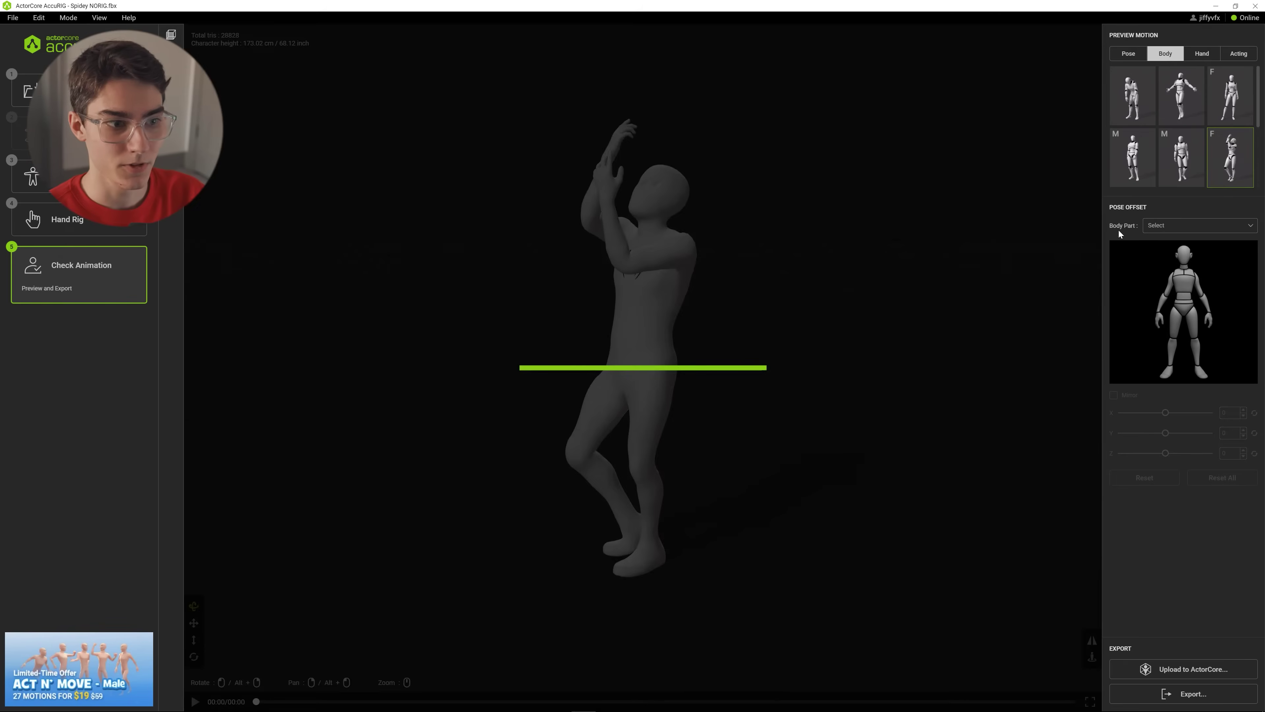
{"action": "left_click", "coordinate": [1219, 103]}
{"action": "left_click", "coordinate": [1181, 94]}
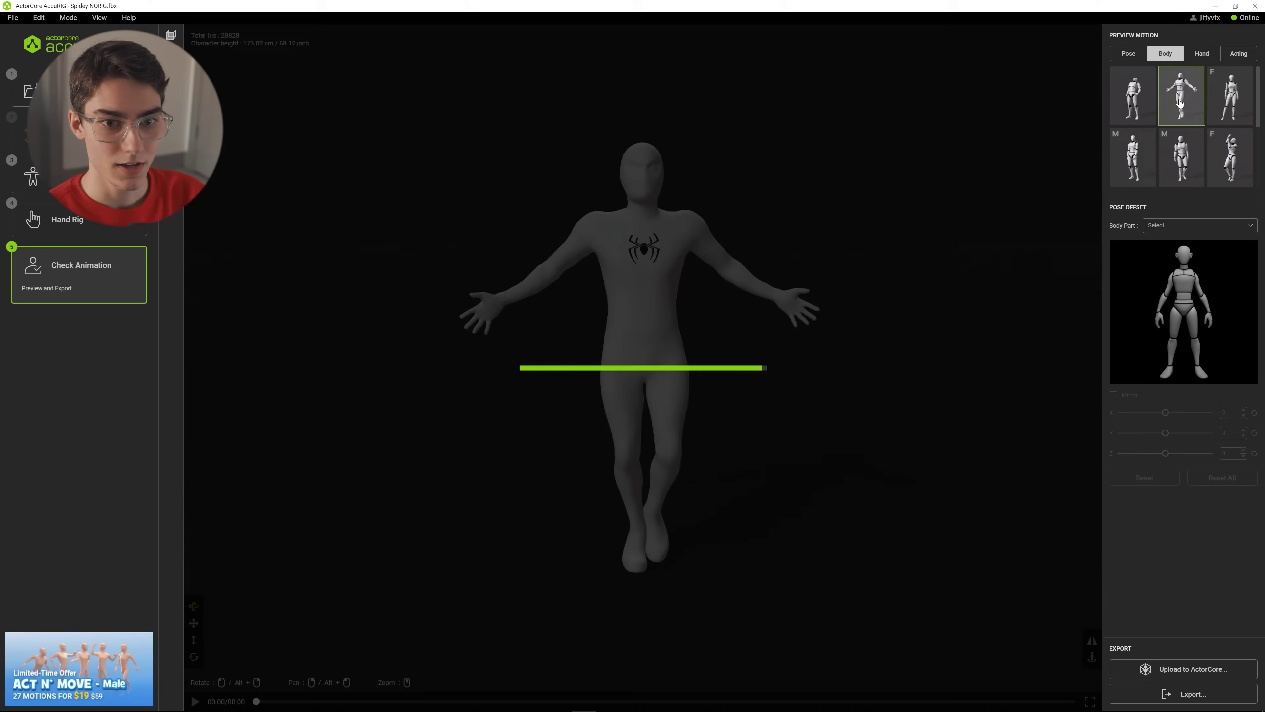
{"action": "left_click_drag", "start_coordinate": [771, 251], "coordinate": [973, 254]}
- Play the first Hand preview motion and examine the finger deformation up close
{"action": "left_click", "coordinate": [1141, 101]}
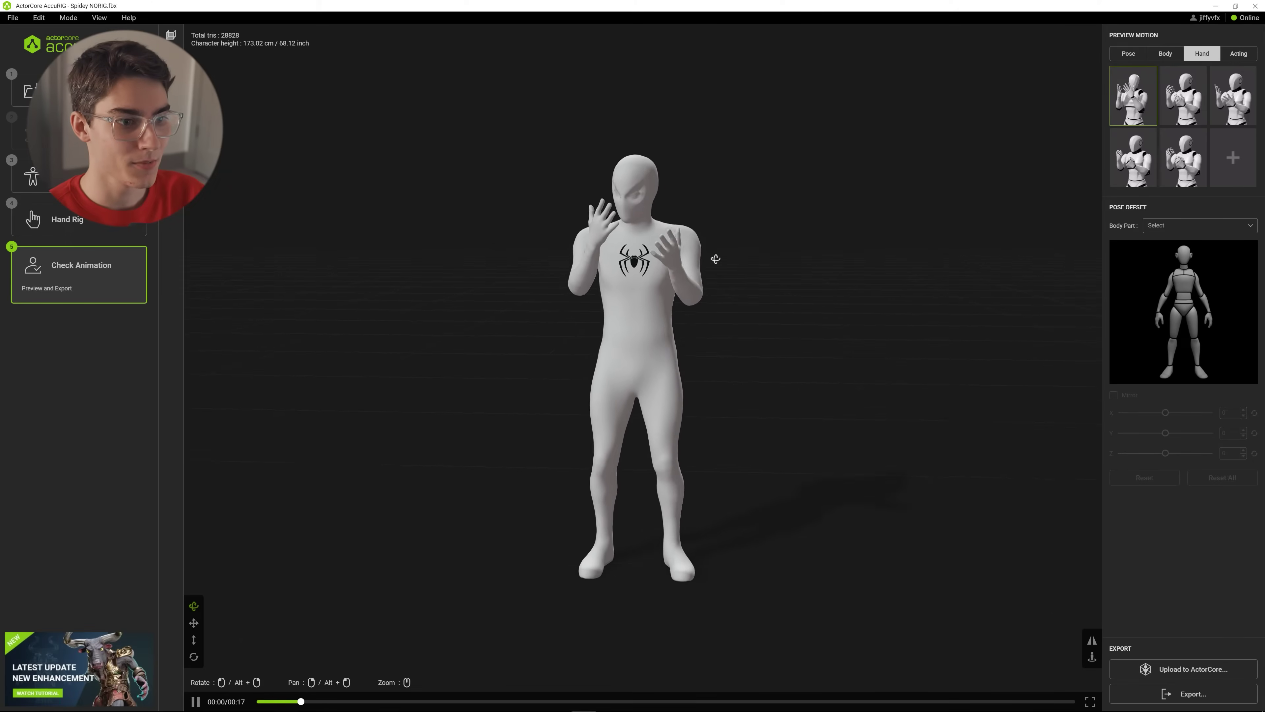
{"action": "scroll", "coordinate": [654, 249], "scroll_direction": "up", "scroll_amount": 5}
{"action": "scroll", "coordinate": [652, 246], "scroll_direction": "down", "scroll_amount": 10}
{"action": "scroll", "coordinate": [631, 268], "scroll_direction": "up", "scroll_amount": 10}
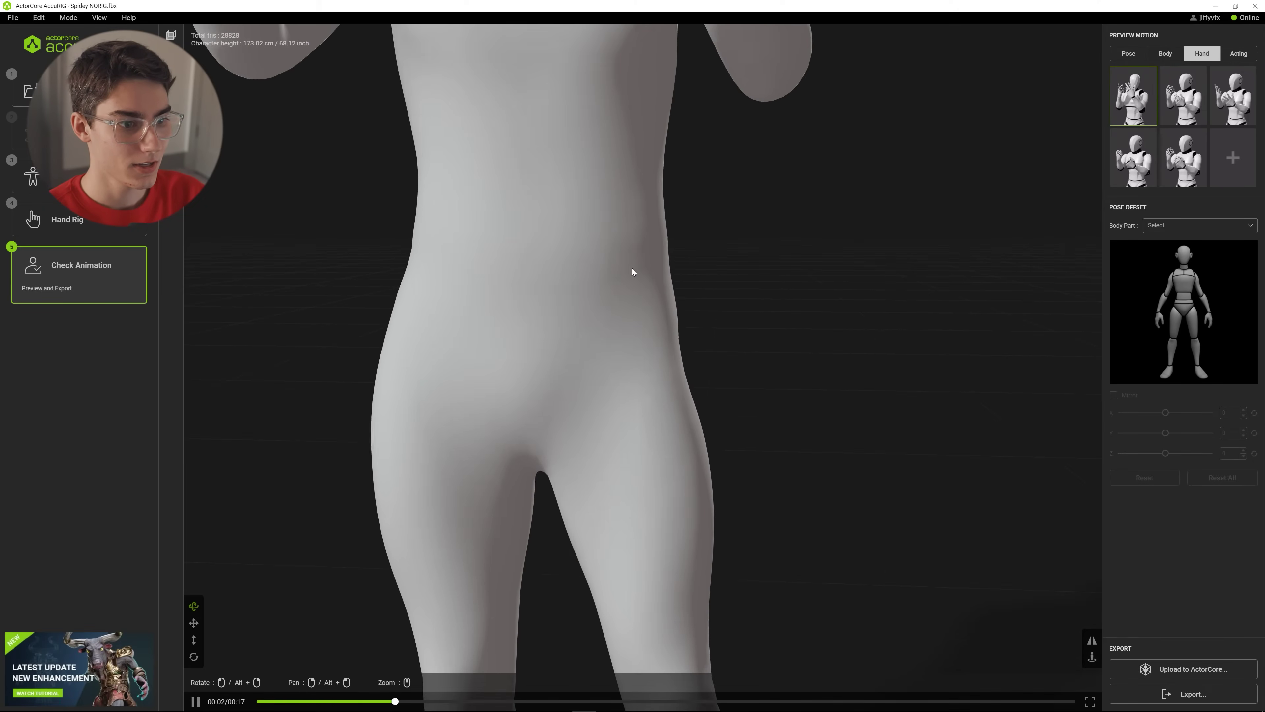
{"action": "middle_click_drag", "start_coordinate": [631, 268], "coordinate": [632, 446]}
{"action": "scroll", "coordinate": [662, 410], "scroll_direction": "up", "scroll_amount": 2}
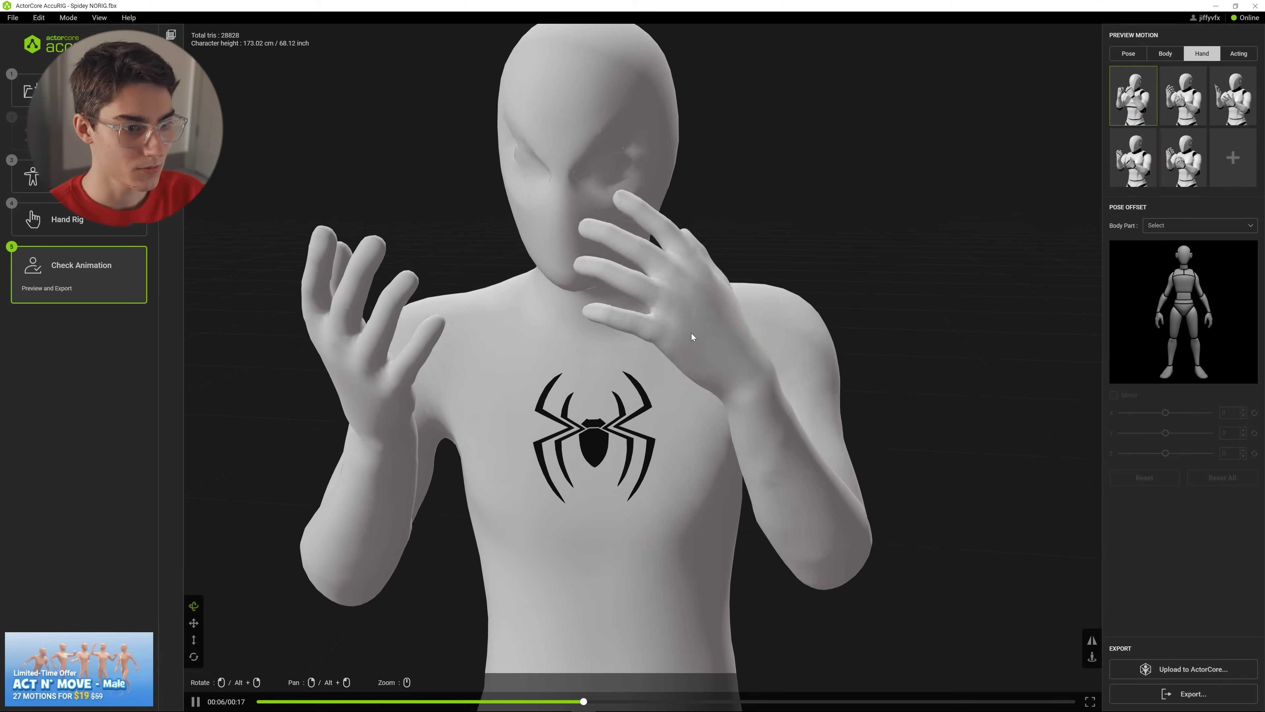
{"action": "left_click_drag", "start_coordinate": [676, 340], "coordinate": [732, 366]}
{"action": "scroll", "coordinate": [732, 367], "scroll_direction": "down", "scroll_amount": 3}
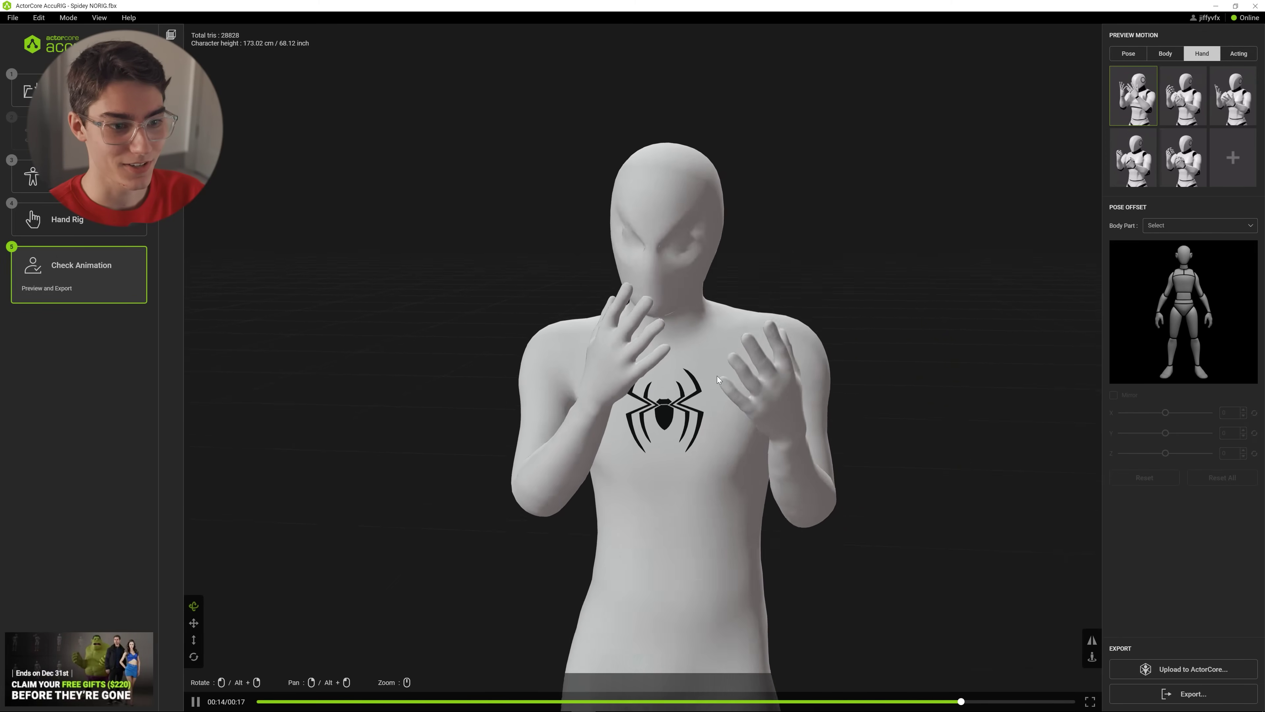
- Play the male pose preview on the rigged character and view the whole body at an angle
{"action": "left_click", "coordinate": [1128, 53]}
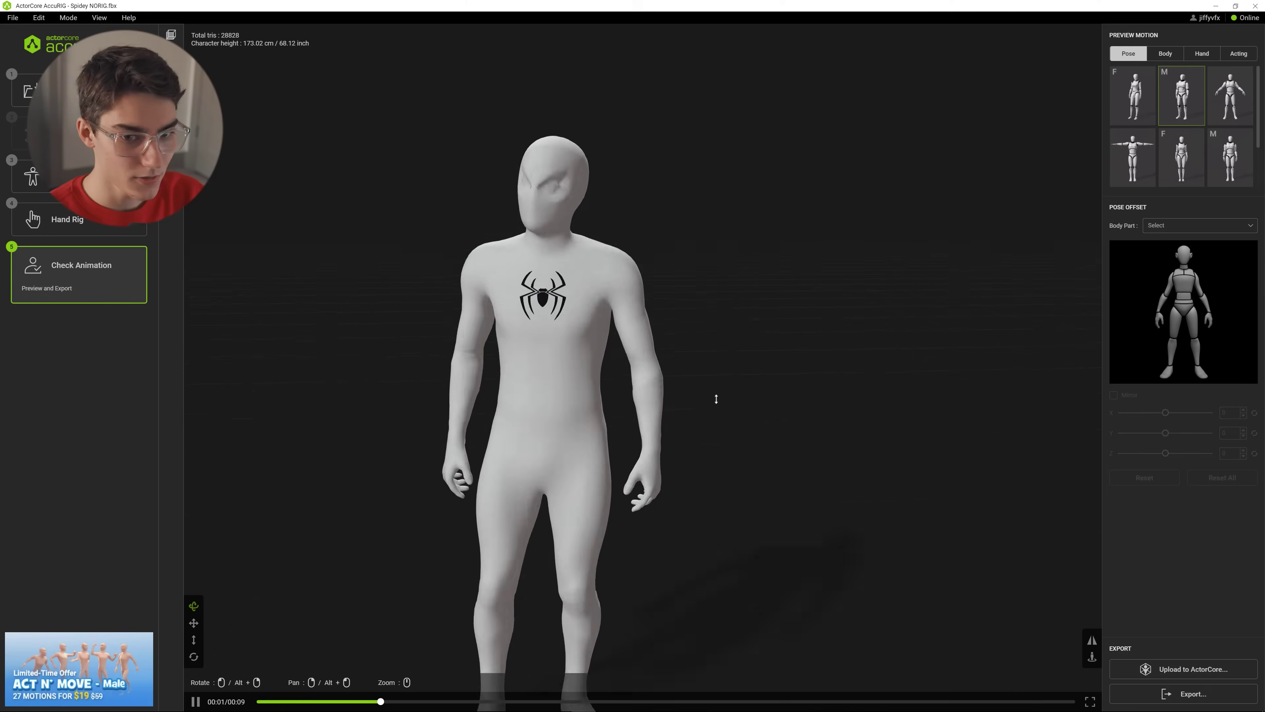
{"action": "scroll", "coordinate": [717, 398], "scroll_direction": "down", "scroll_amount": 2}
{"action": "left_click_drag", "start_coordinate": [729, 379], "coordinate": [626, 335]}
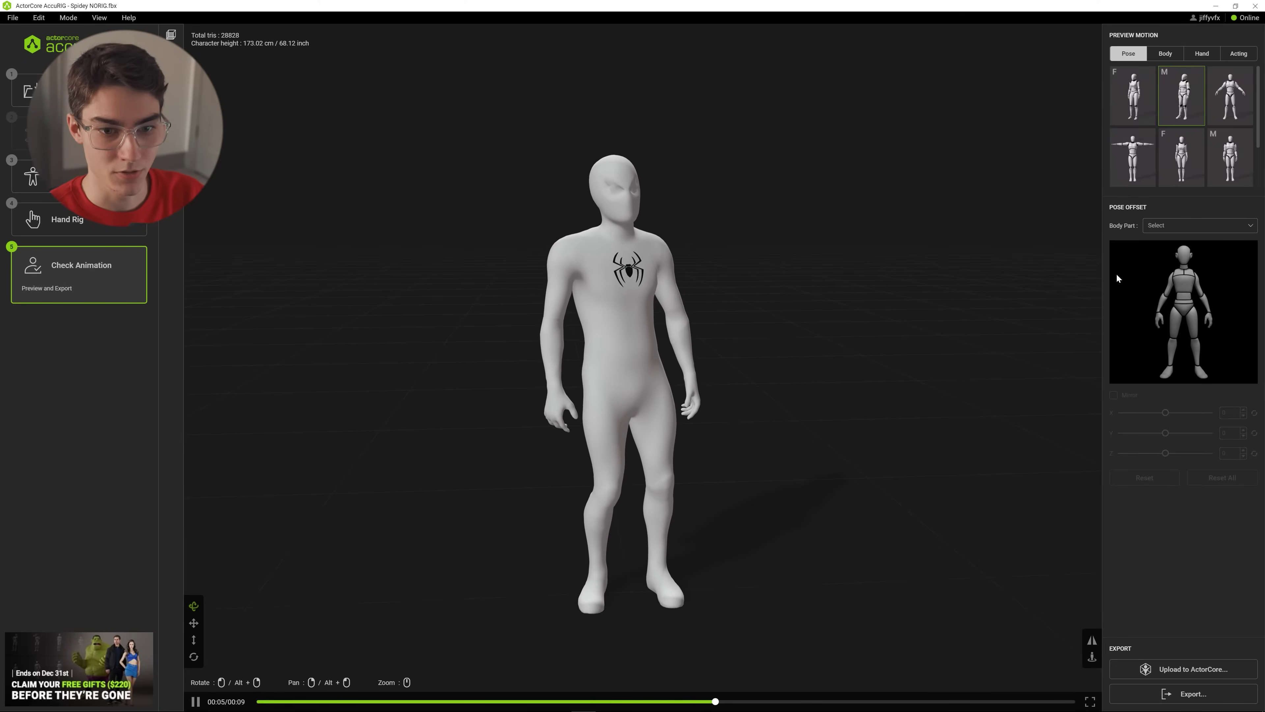
- Try Z pose offsets of -5 on the right upper arm and 5, reduced to 2, on the left upper arm
{"action": "left_click", "coordinate": [1169, 286]}
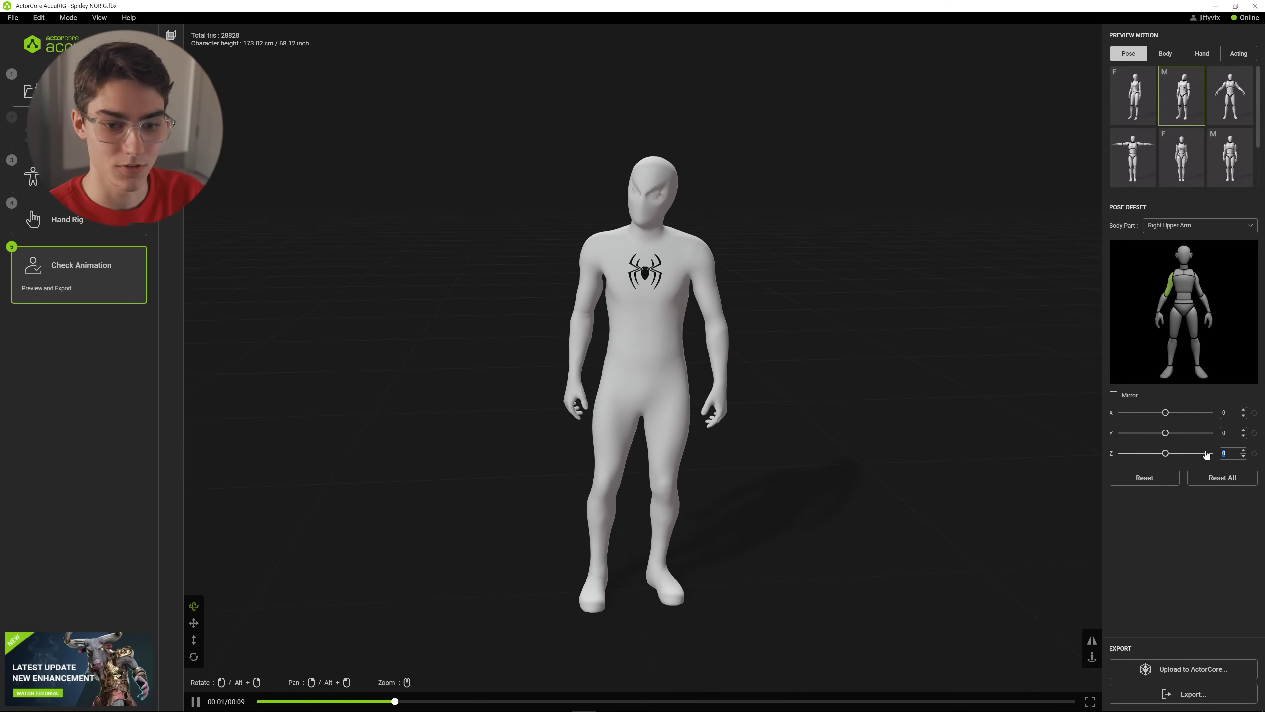
{"action": "type", "text": "-"}
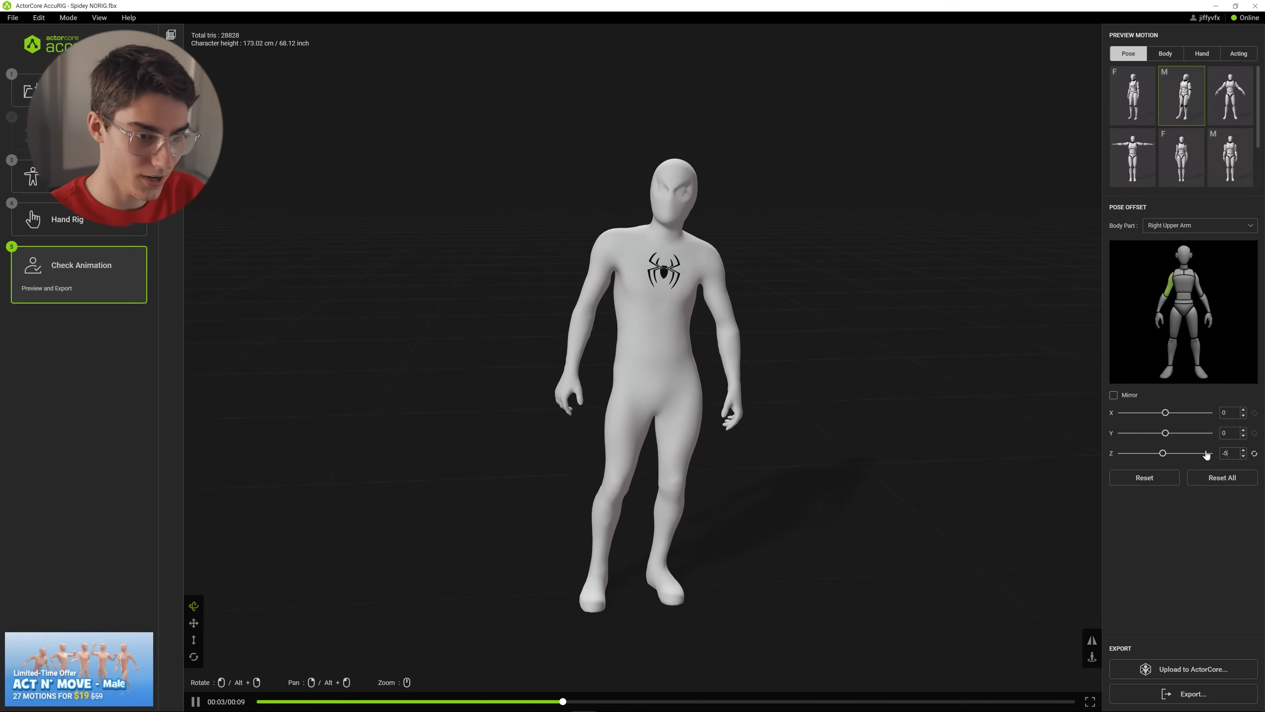
{"action": "type", "text": "5"}
{"action": "key", "text": "Return"}
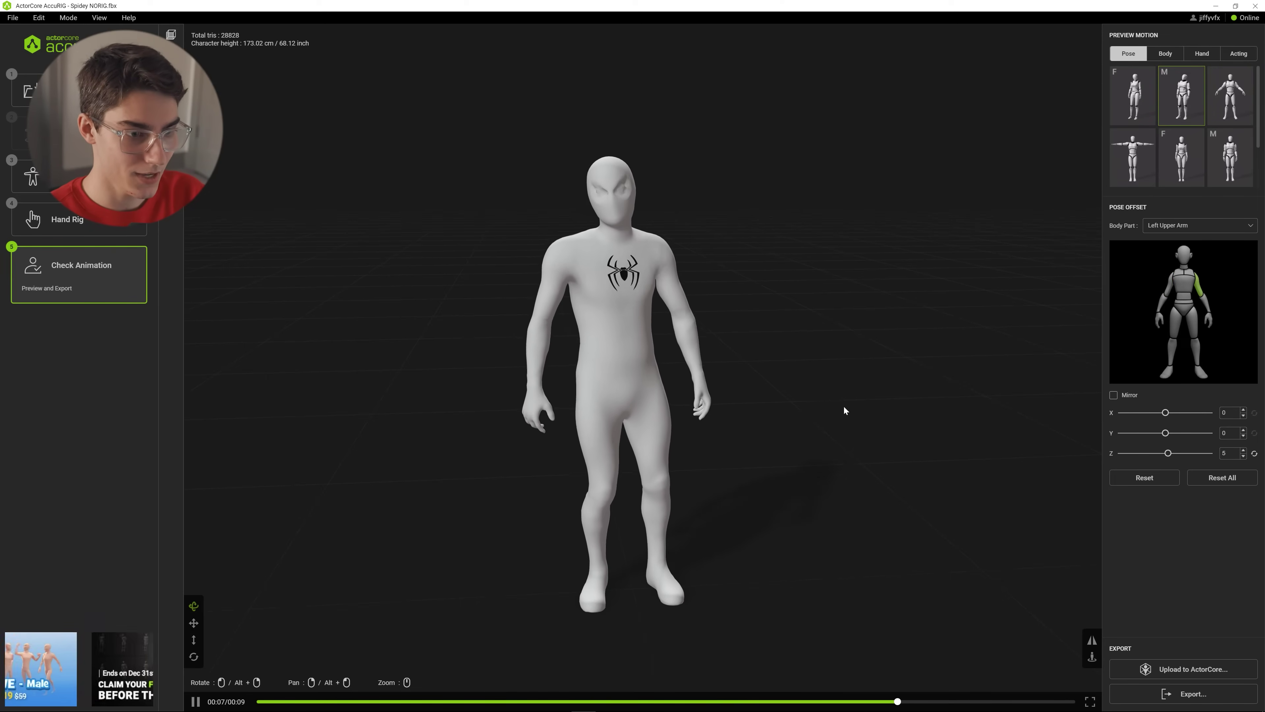
{"action": "left_click_drag", "start_coordinate": [845, 409], "coordinate": [833, 353]}
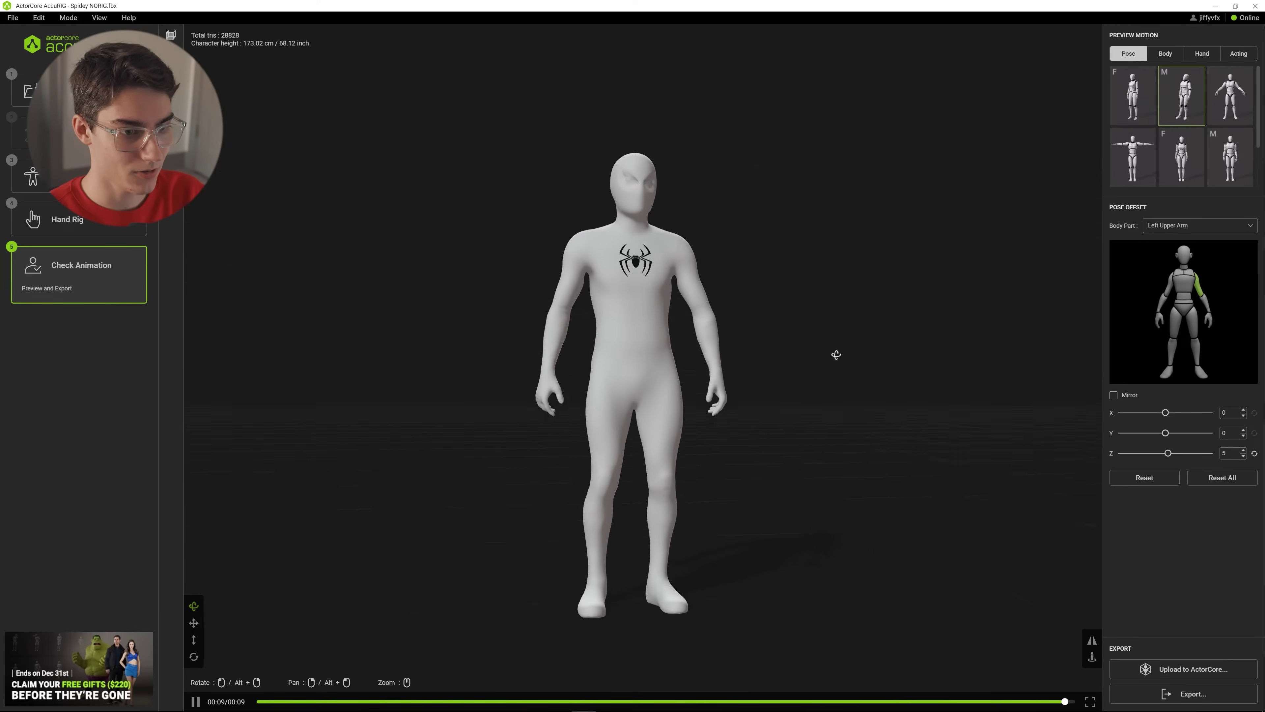
{"action": "left_click", "coordinate": [1243, 457]}
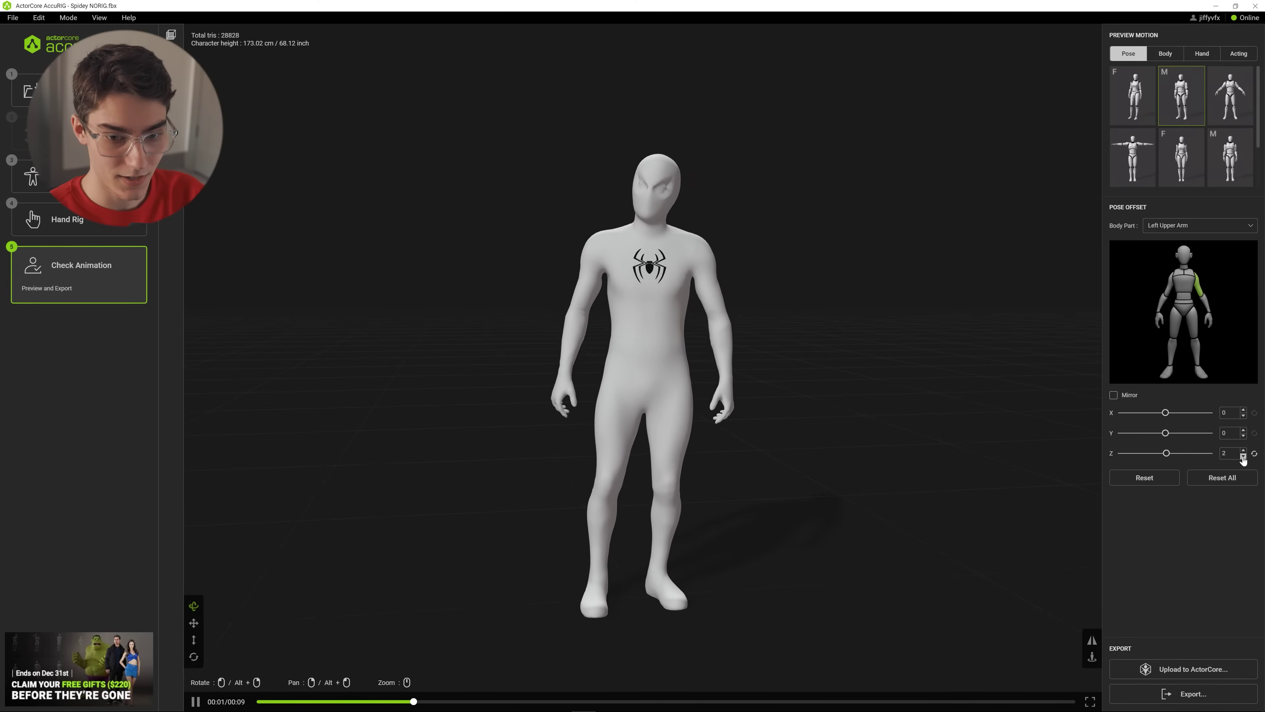
{"action": "left_click", "coordinate": [1168, 289]}
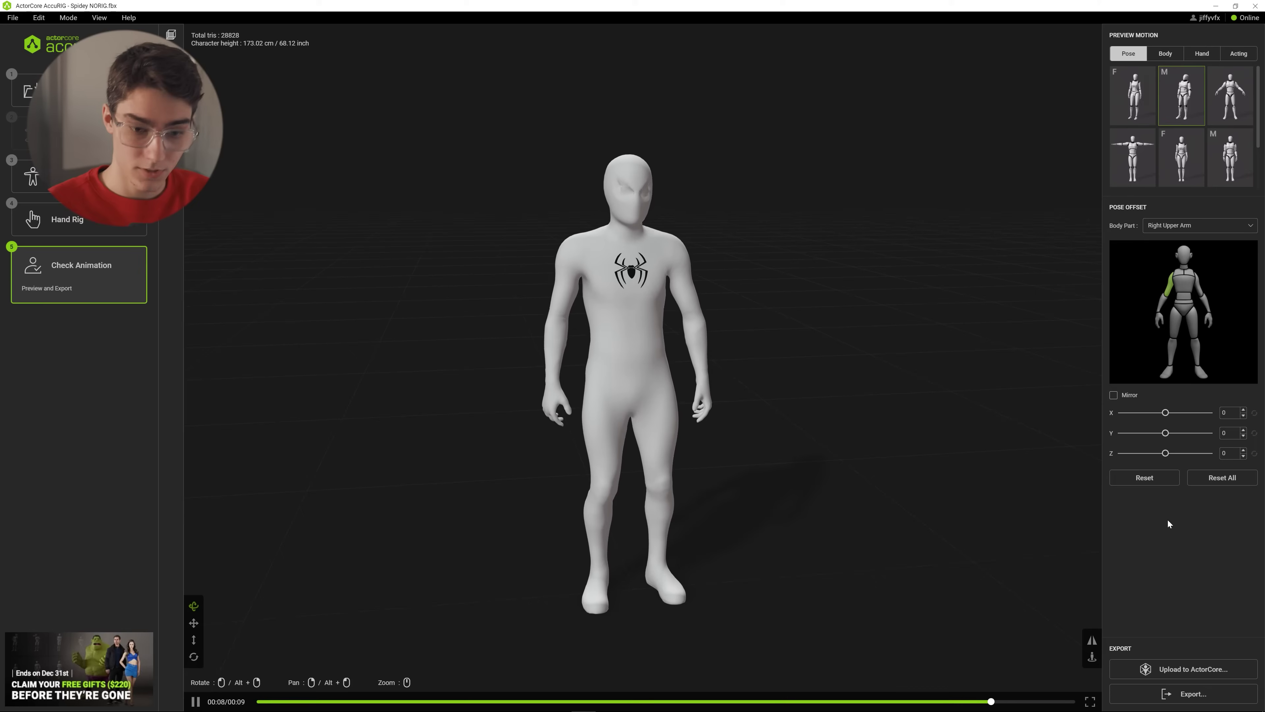
- Export the rigged character as an FBX with Blender as target application, saved as Spidey RIG.fbx in Downloads
{"action": "left_click", "coordinate": [1214, 696]}
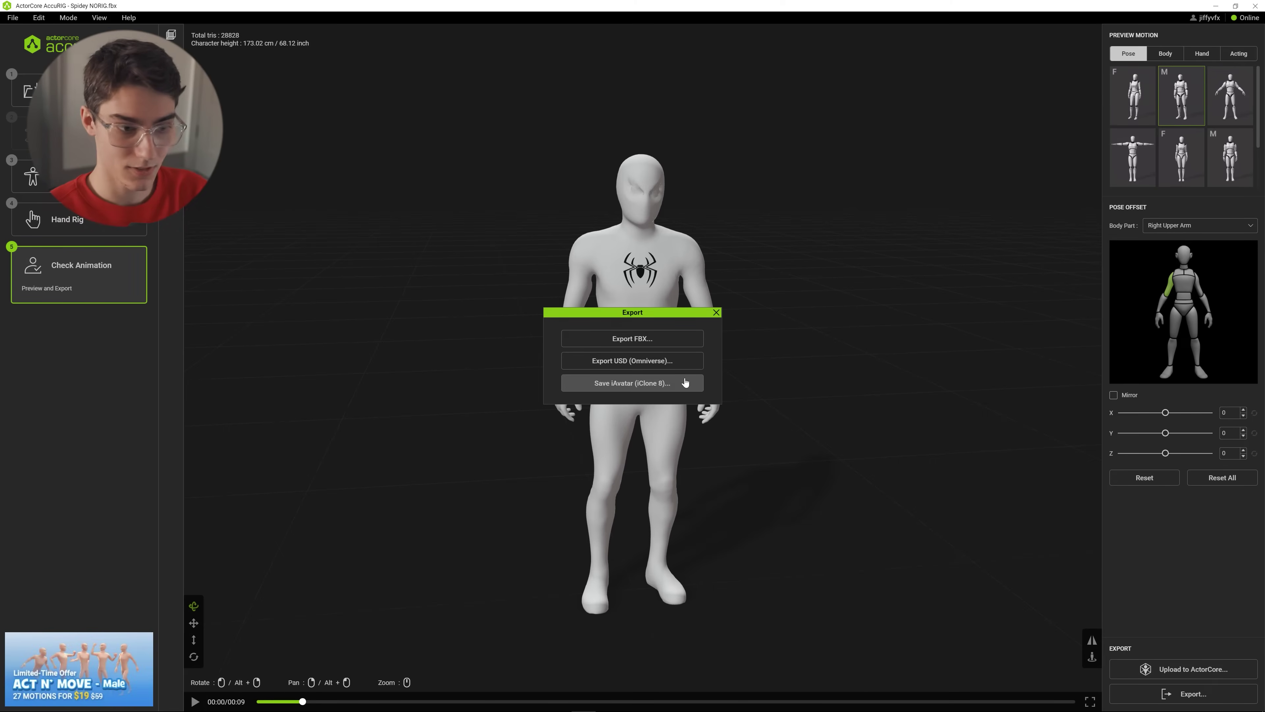
{"action": "left_click", "coordinate": [666, 339]}
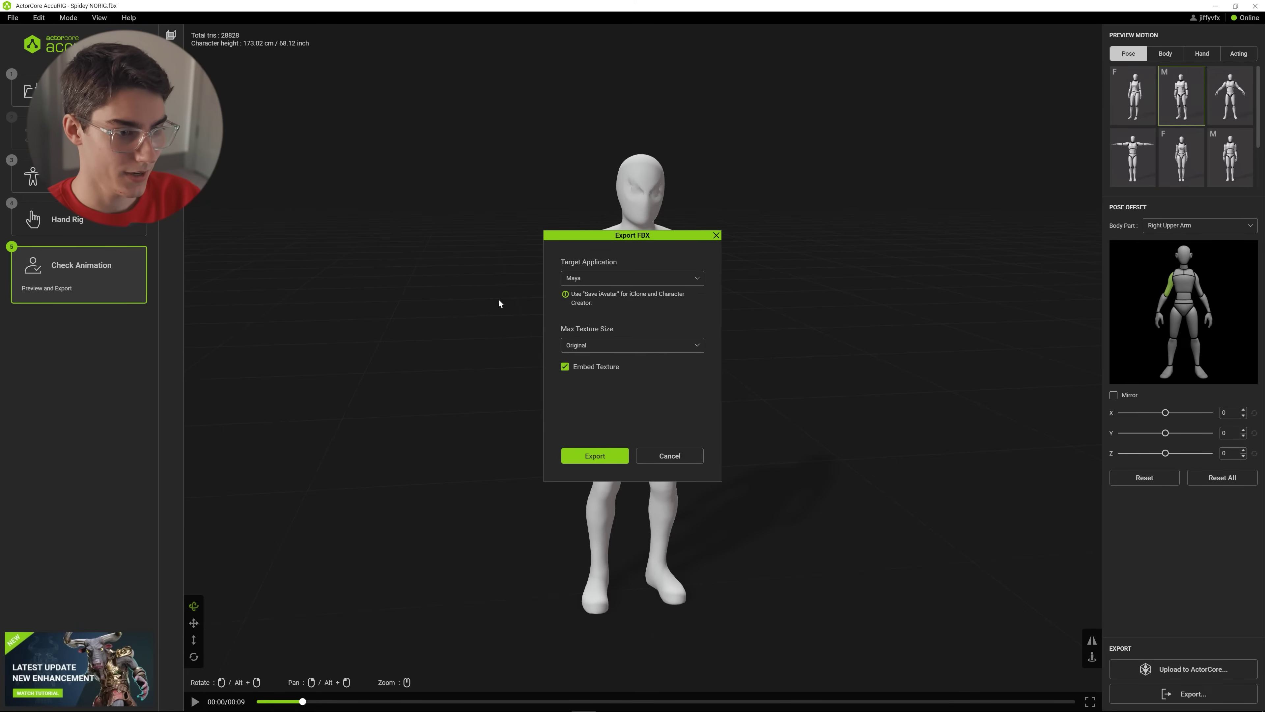
{"action": "left_click", "coordinate": [615, 279]}
{"action": "scroll", "coordinate": [648, 314], "scroll_direction": "down", "scroll_amount": 2}
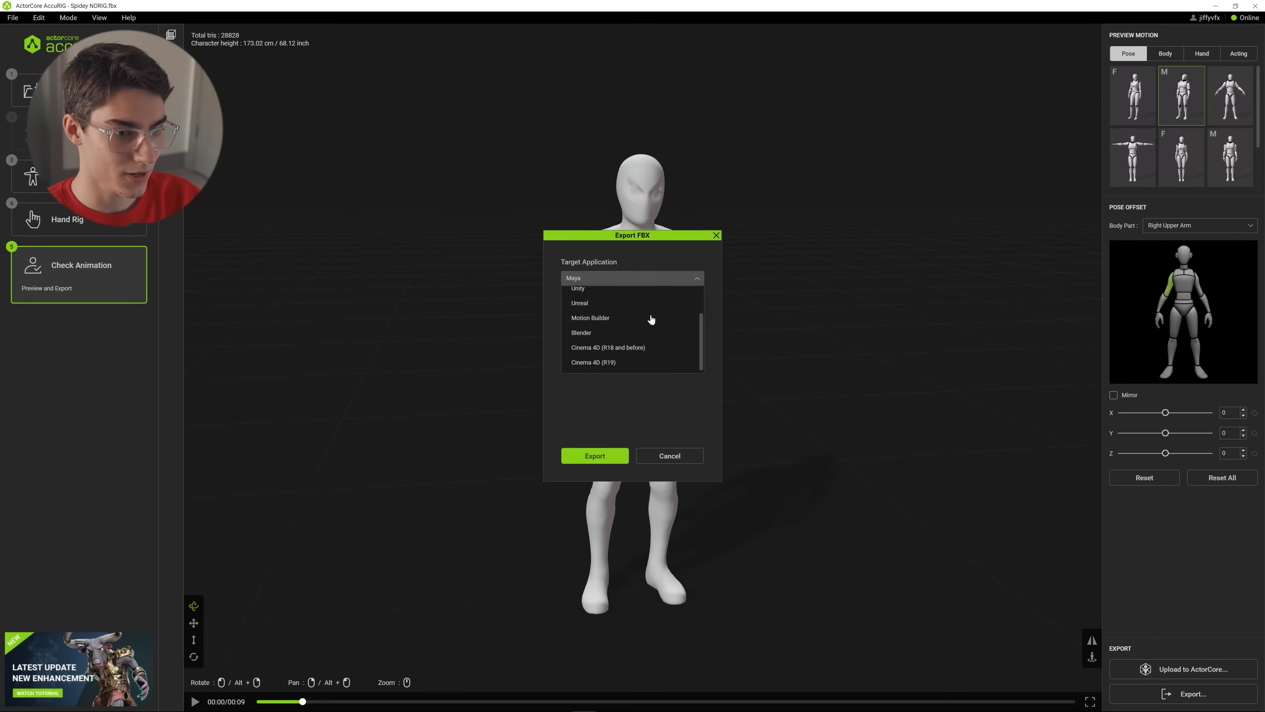
{"action": "scroll", "coordinate": [617, 349], "scroll_direction": "down", "scroll_amount": 2}
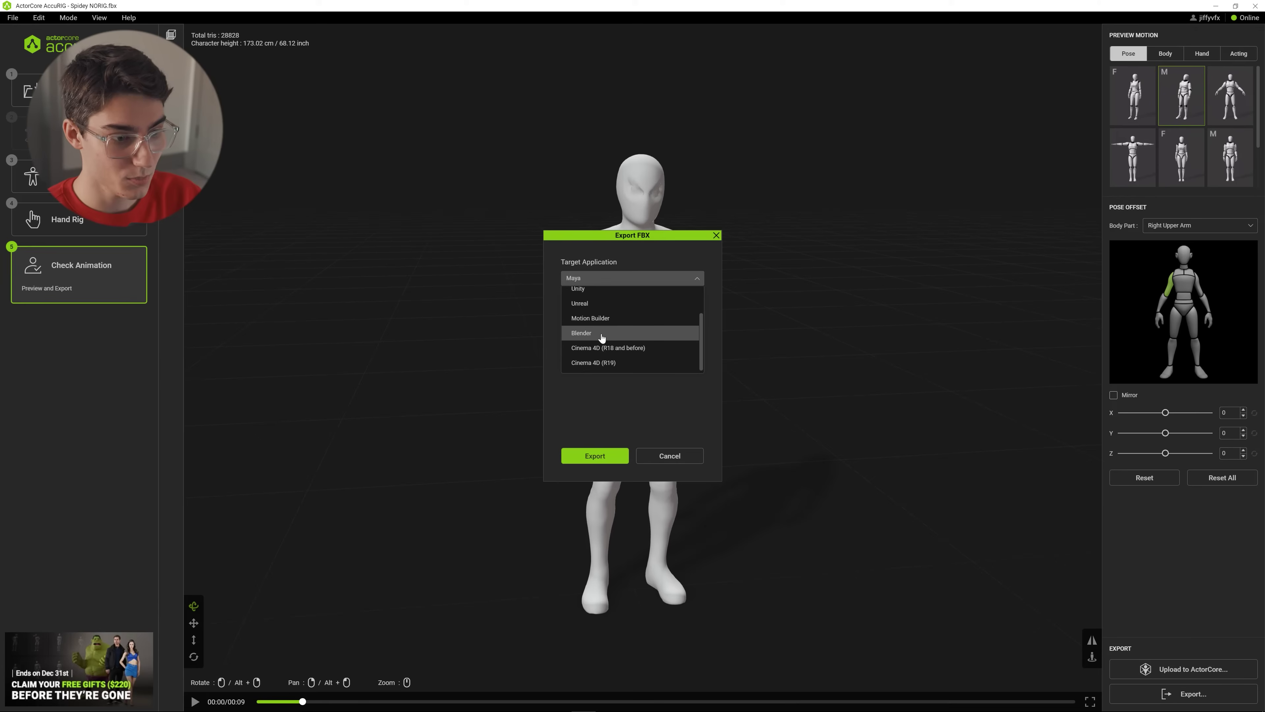
{"action": "left_click", "coordinate": [601, 334]}
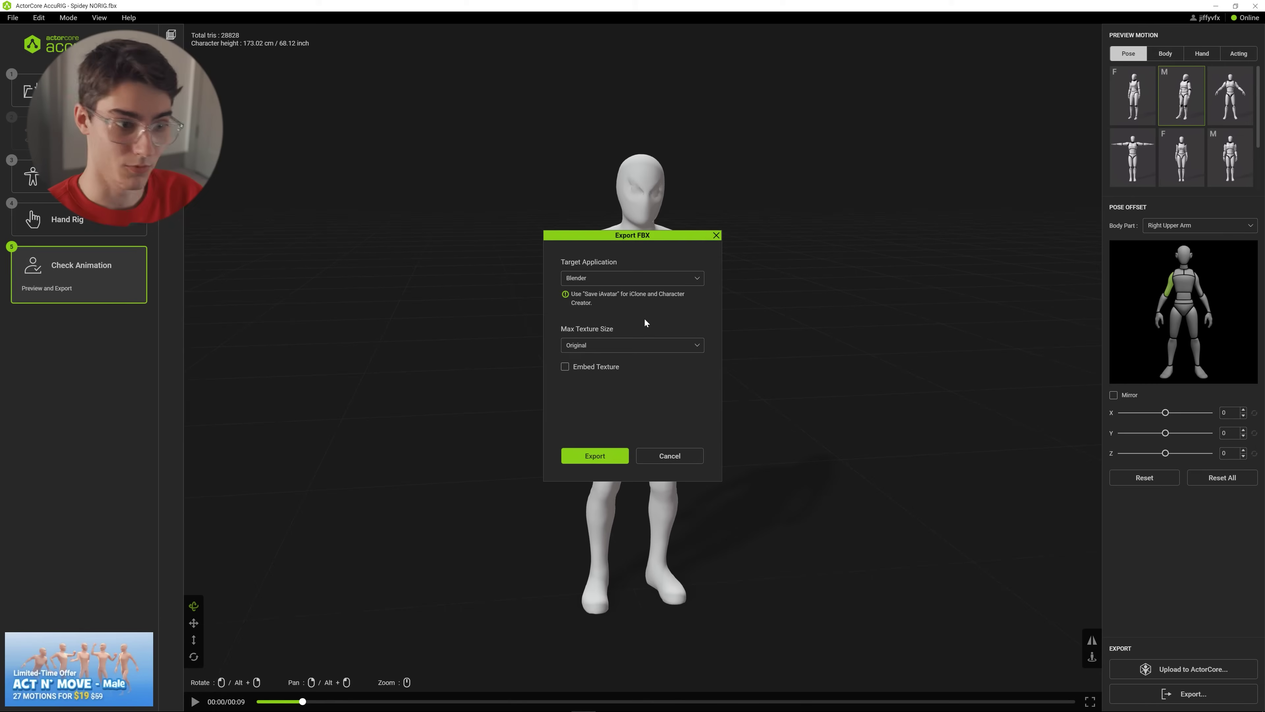
{"action": "left_click", "coordinate": [598, 456]}
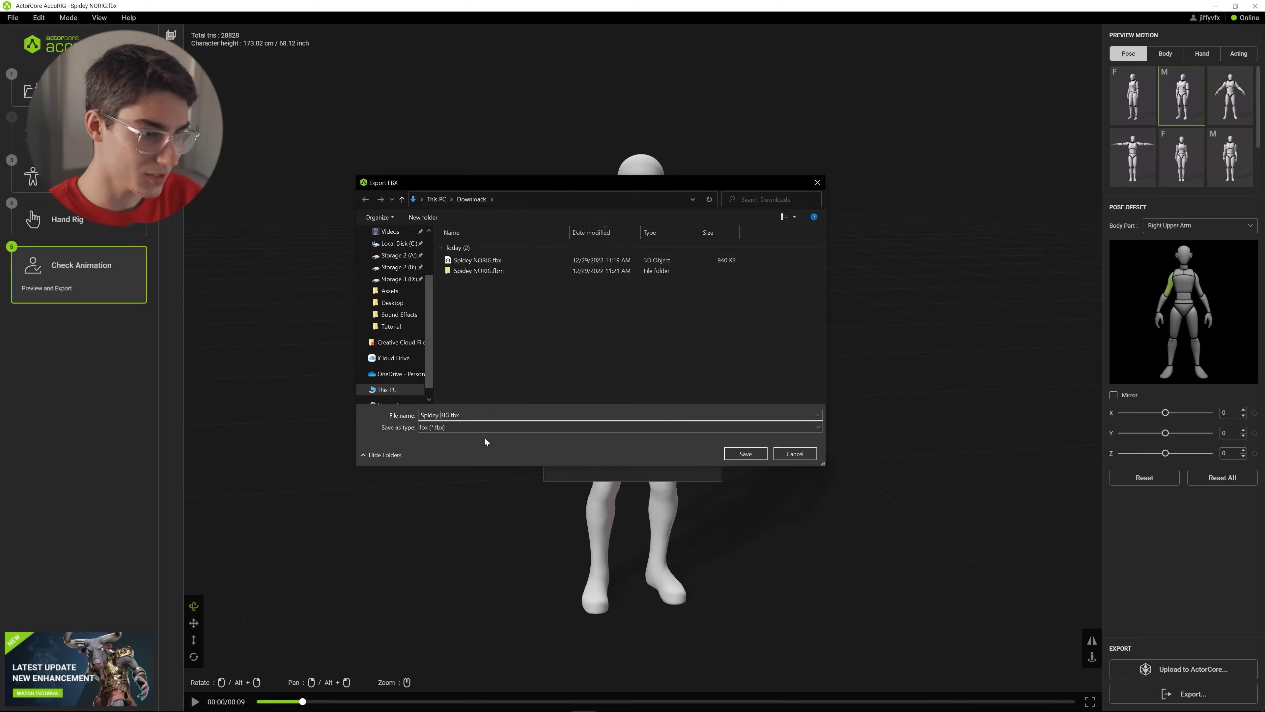
{"action": "left_click", "coordinate": [756, 454]}
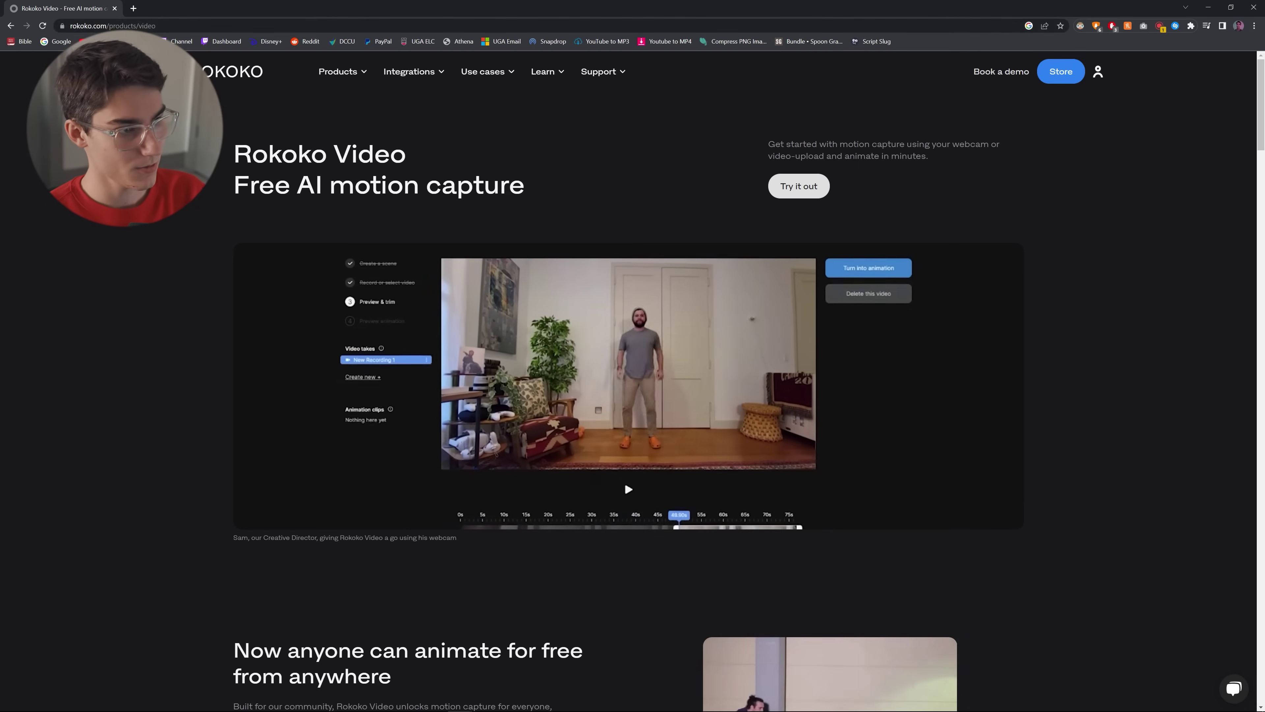
- In the browser, open Rokoko Video from the Rokoko site's products, start trying it out and sign in with the Rokoko ID
{"action": "mouse_move", "coordinate": [361, 74]}
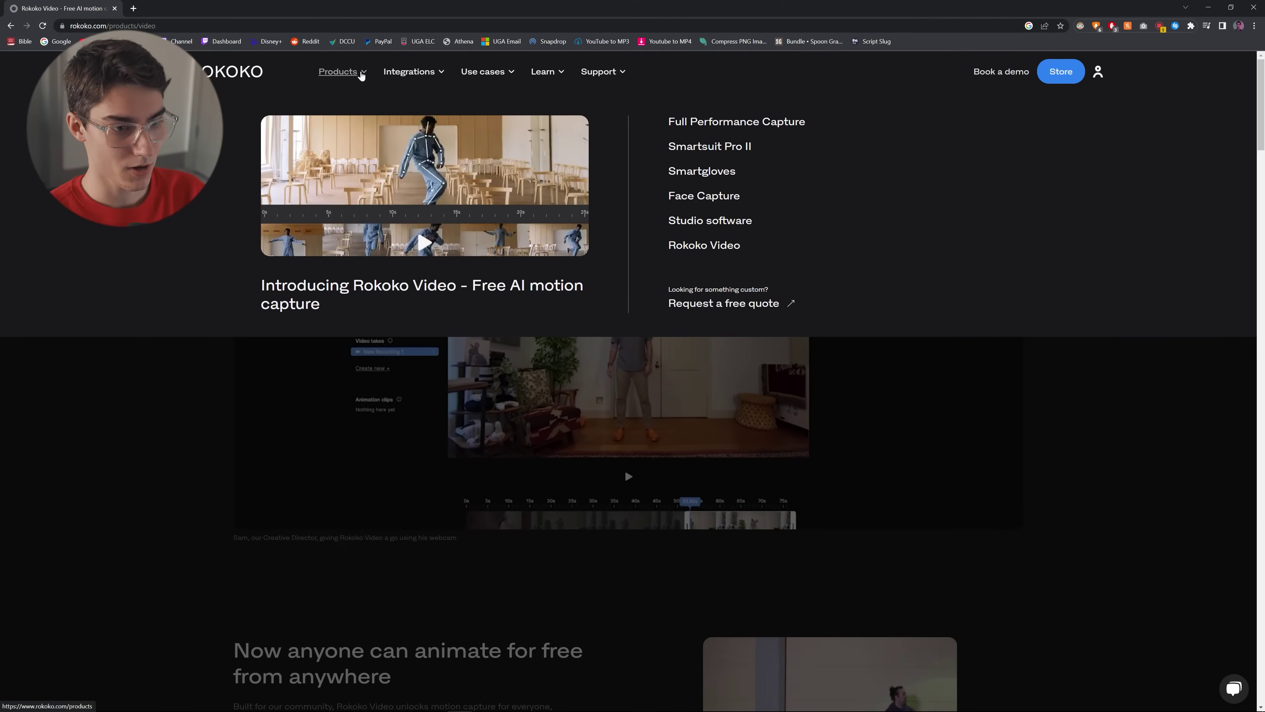
{"action": "left_click", "coordinate": [710, 246]}
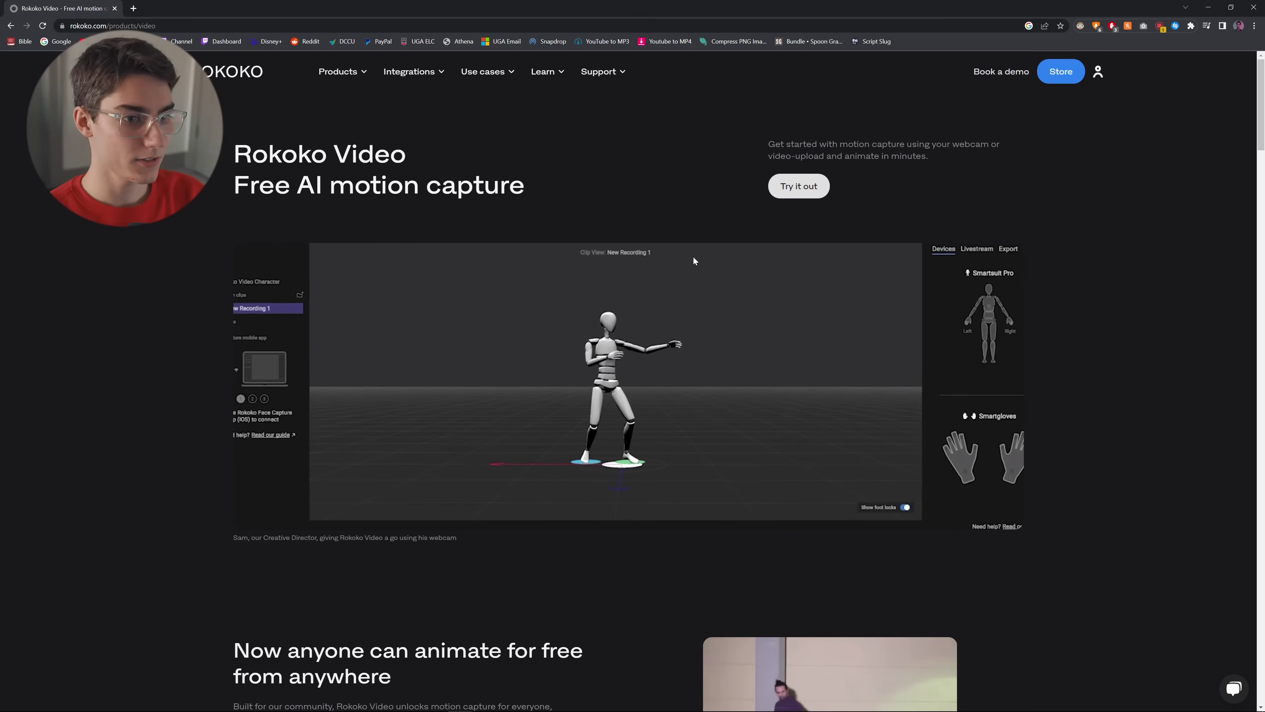
{"action": "scroll", "coordinate": [633, 173], "scroll_direction": "down", "scroll_amount": 4}
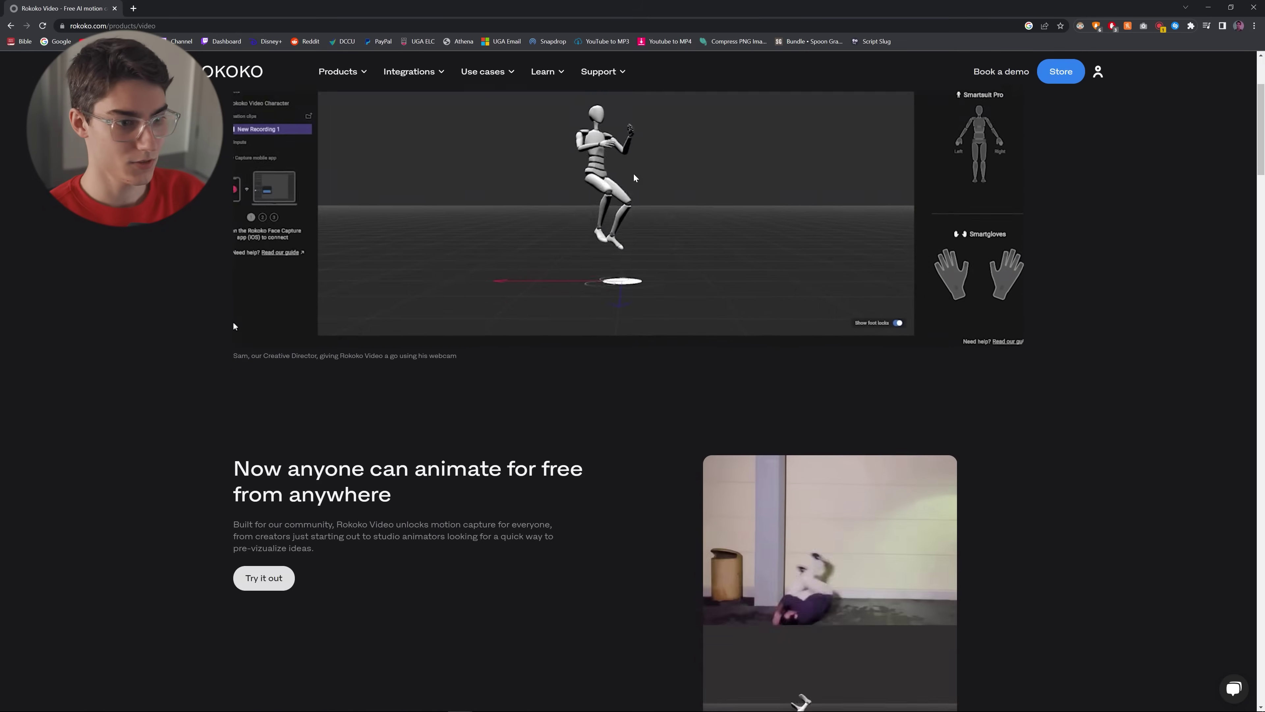
{"action": "scroll", "coordinate": [598, 175], "scroll_direction": "up", "scroll_amount": 4}
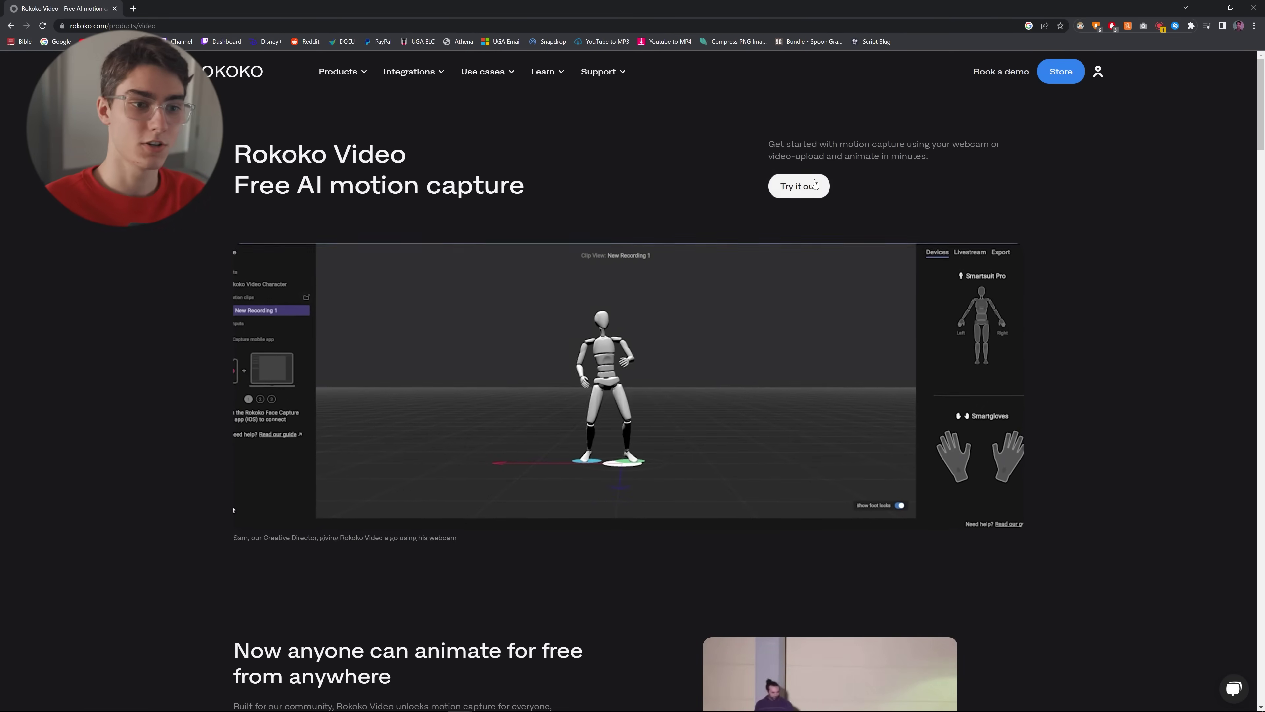
{"action": "left_click", "coordinate": [799, 185]}
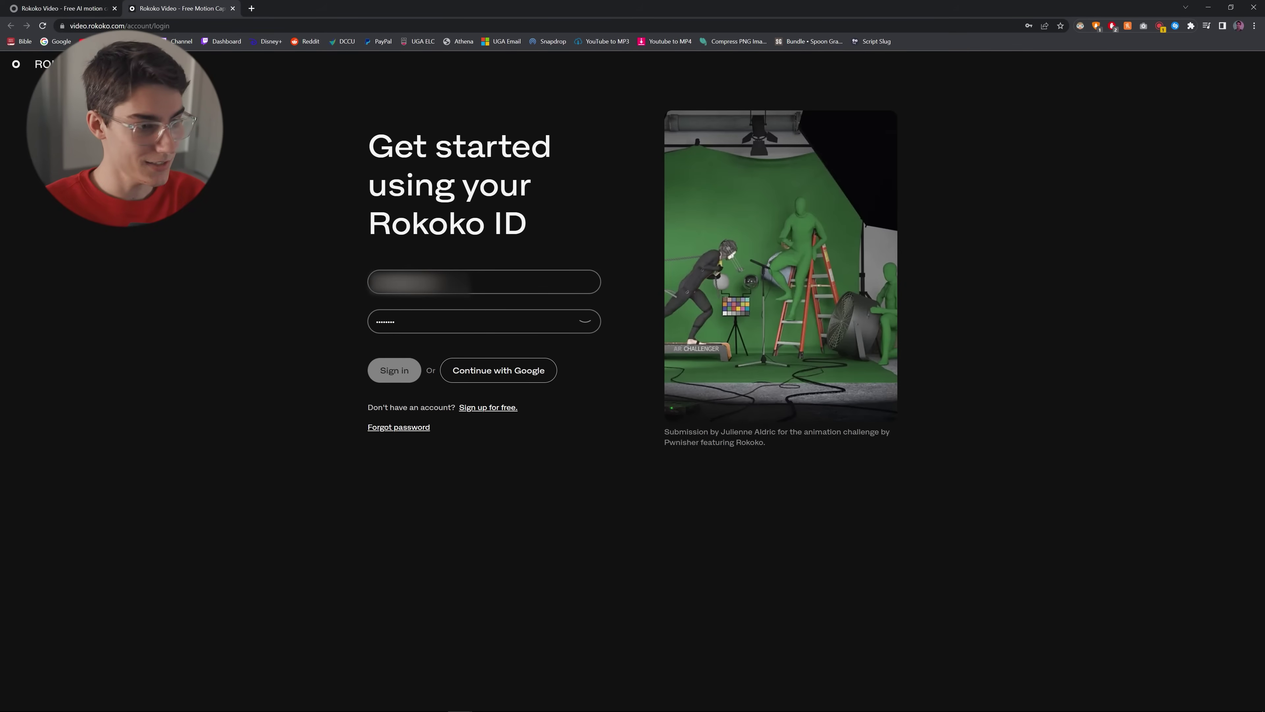
{"action": "left_click", "coordinate": [391, 372]}
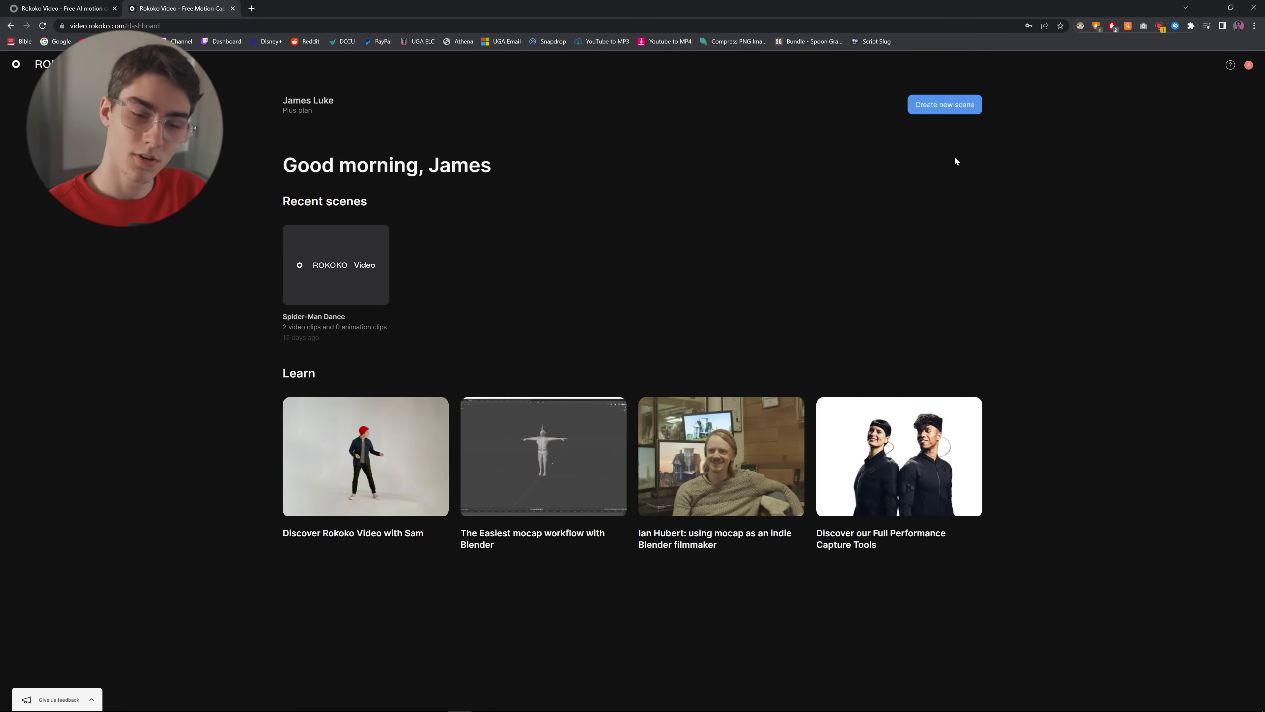
- Create a new Rokoko Video scene named Tutorial
{"action": "left_click", "coordinate": [935, 103]}
{"action": "left_click", "coordinate": [643, 264]}
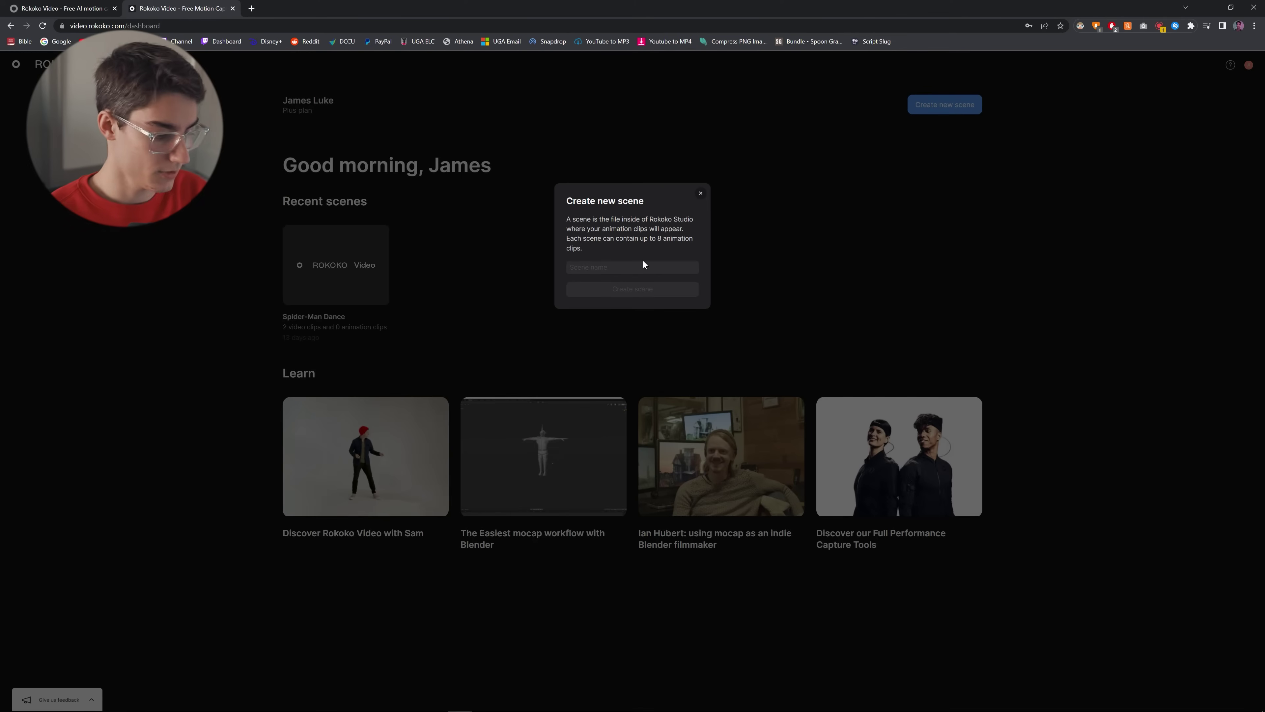
{"action": "type", "text": "Tutorial"}
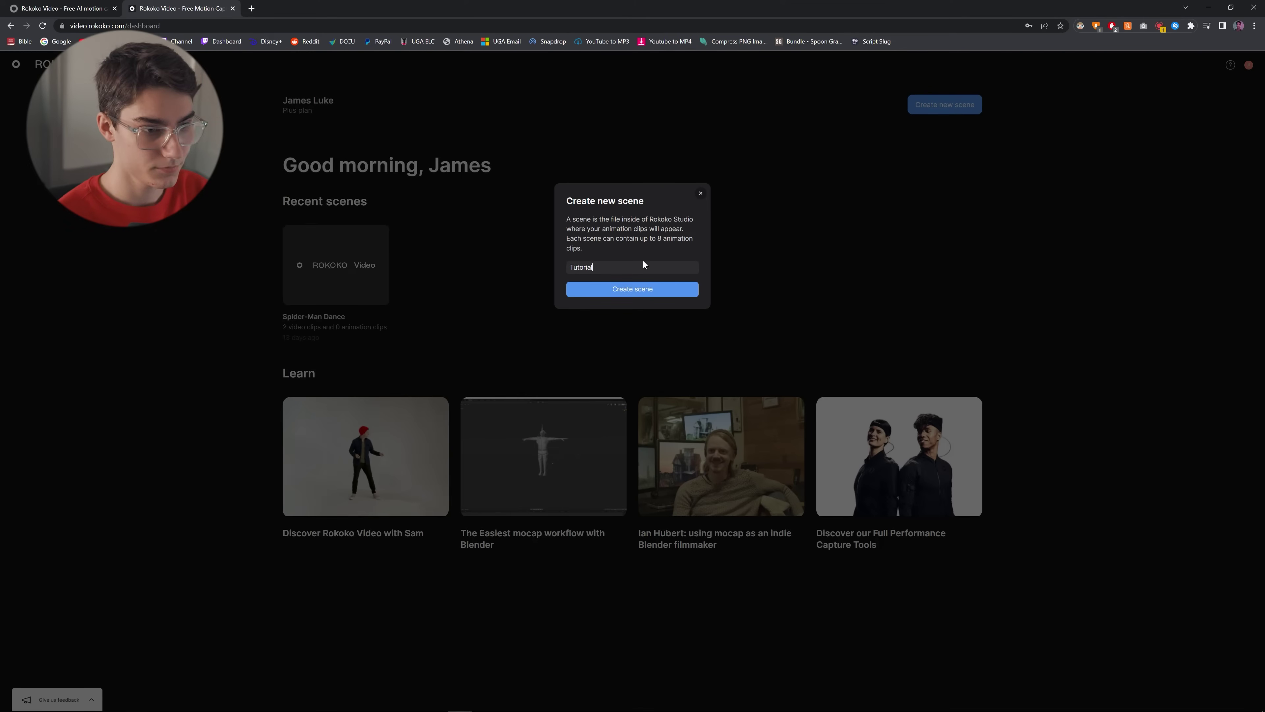
{"action": "double_click", "coordinate": [637, 288]}
{"action": "left_click", "coordinate": [692, 238]}
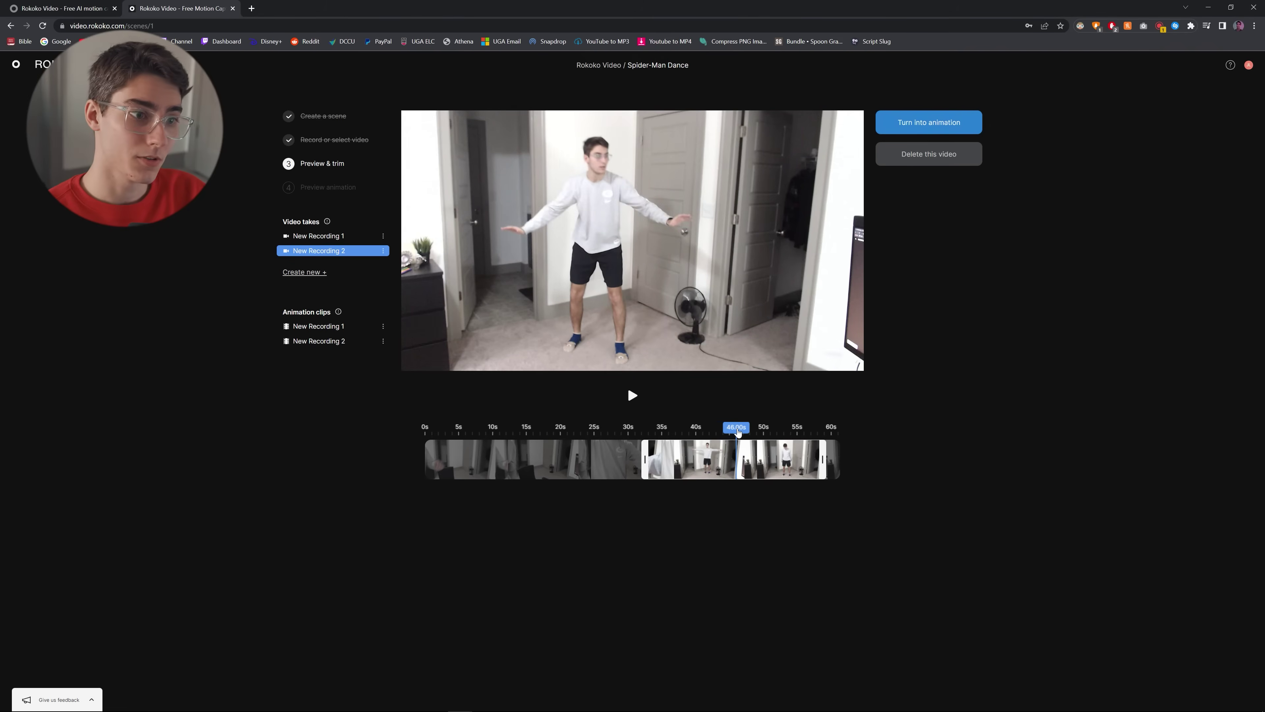
- Scrub through the New Recording 2 take, turn it into an animation and open the Rokoko Studio download page
{"action": "left_click_drag", "start_coordinate": [738, 432], "coordinate": [807, 431]}
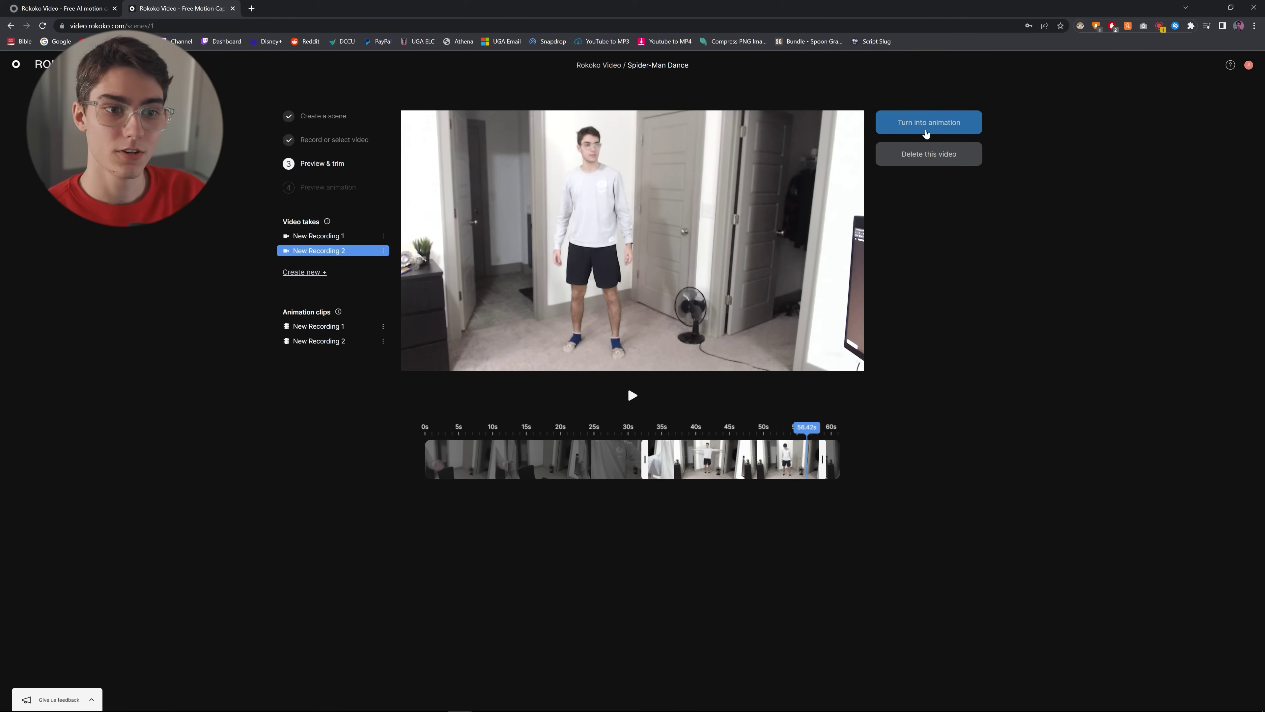
{"action": "left_click", "coordinate": [928, 131]}
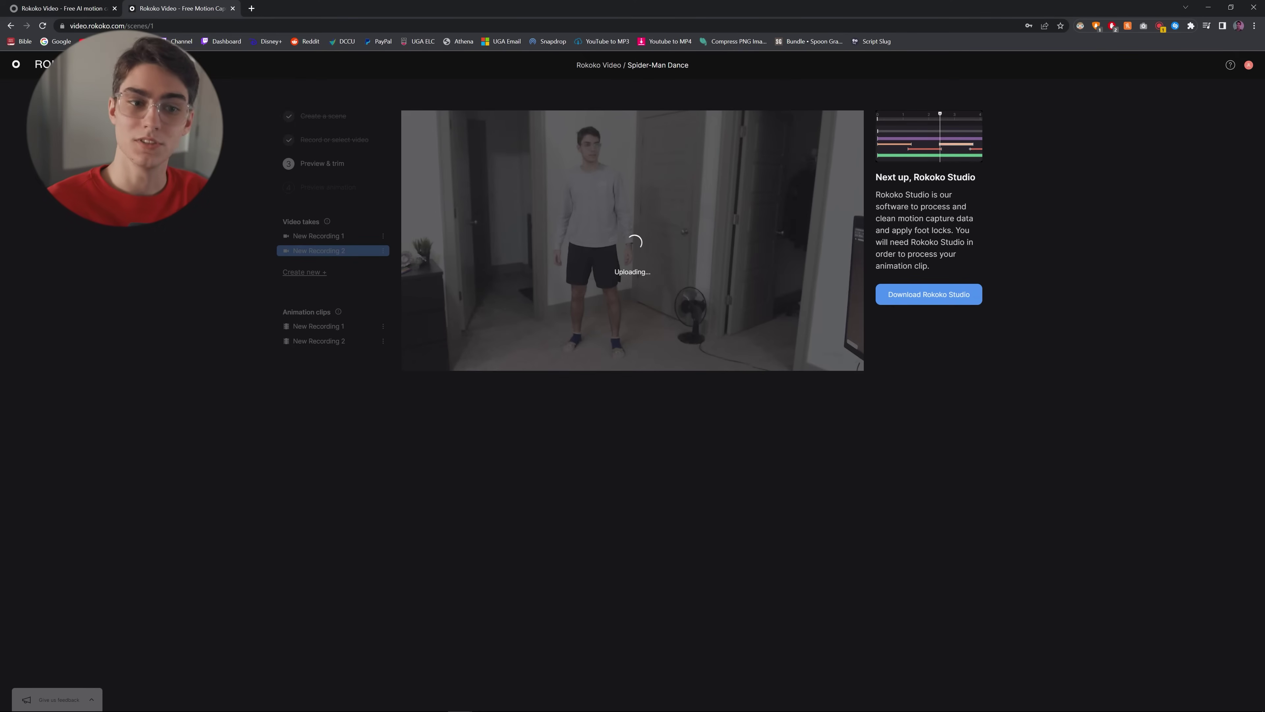
{"action": "left_click", "coordinate": [939, 300]}
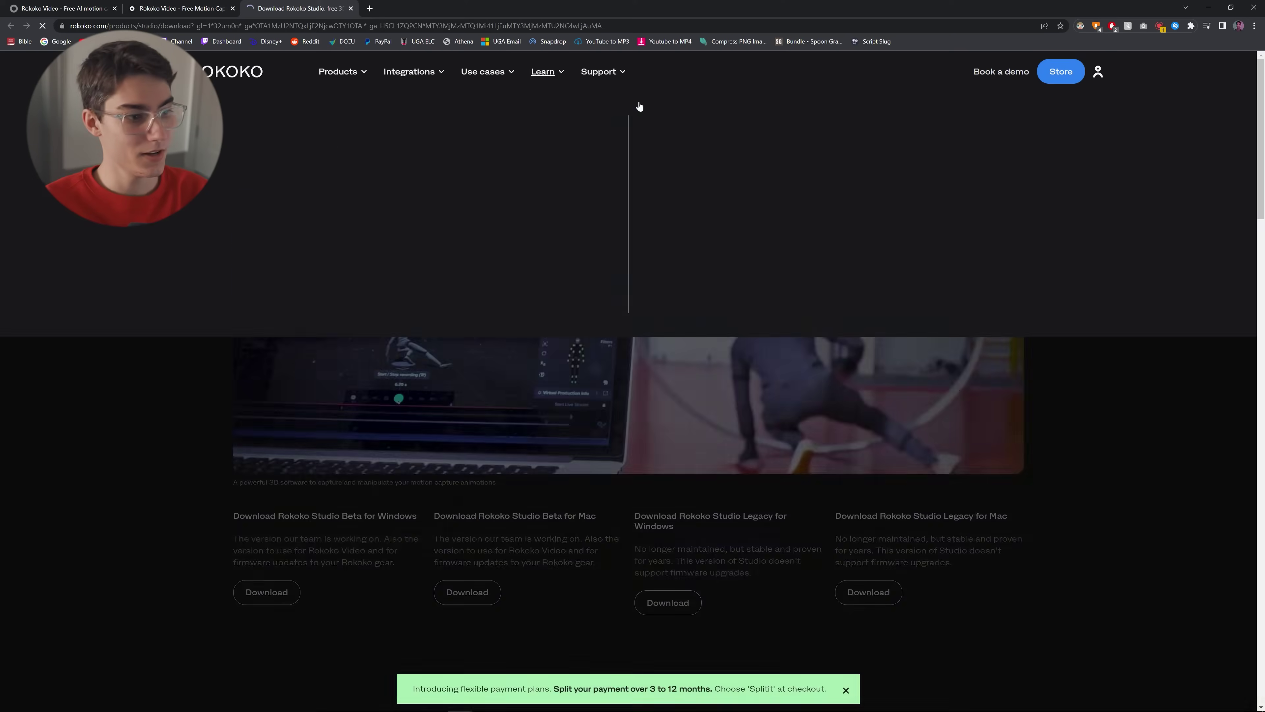
{"action": "scroll", "coordinate": [285, 425], "scroll_direction": "down", "scroll_amount": 5}
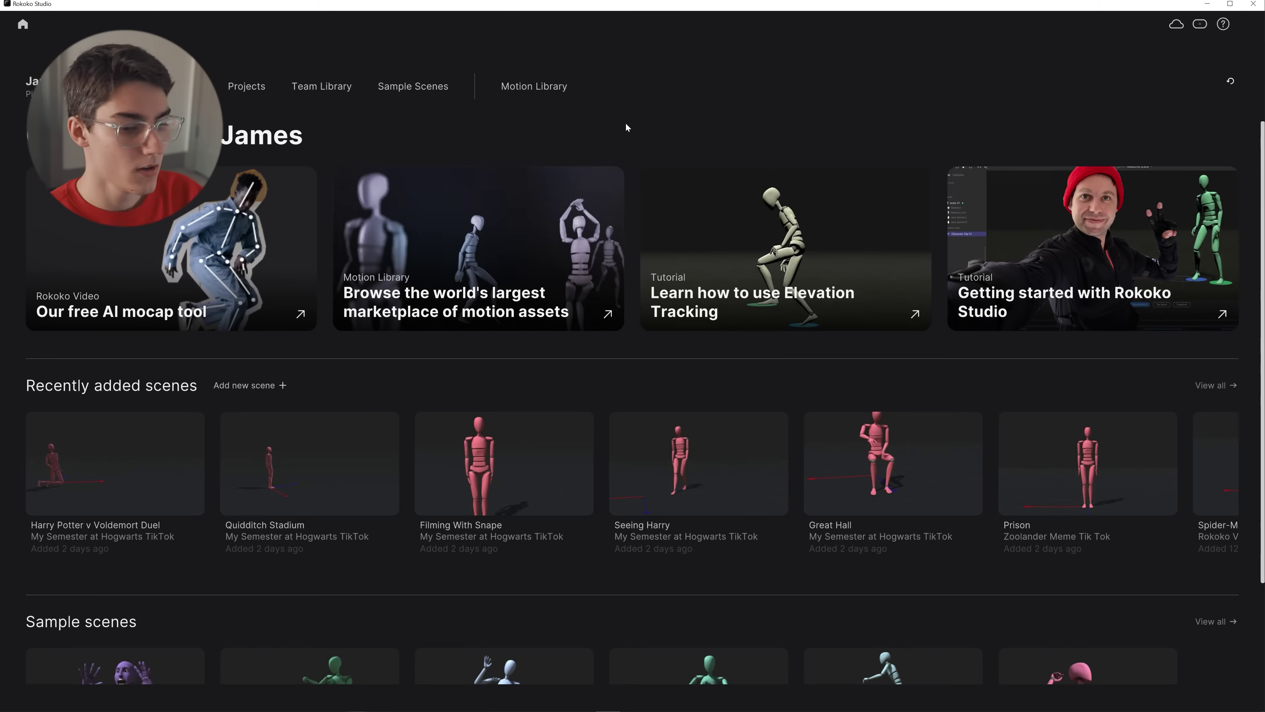
- Switch to Rokoko Studio and open the Spider-Man Dance scene from the Rokoko Video project
{"action": "scroll", "coordinate": [593, 404], "scroll_direction": "down", "scroll_amount": 2}
{"action": "scroll", "coordinate": [568, 414], "scroll_direction": "up", "scroll_amount": 2}
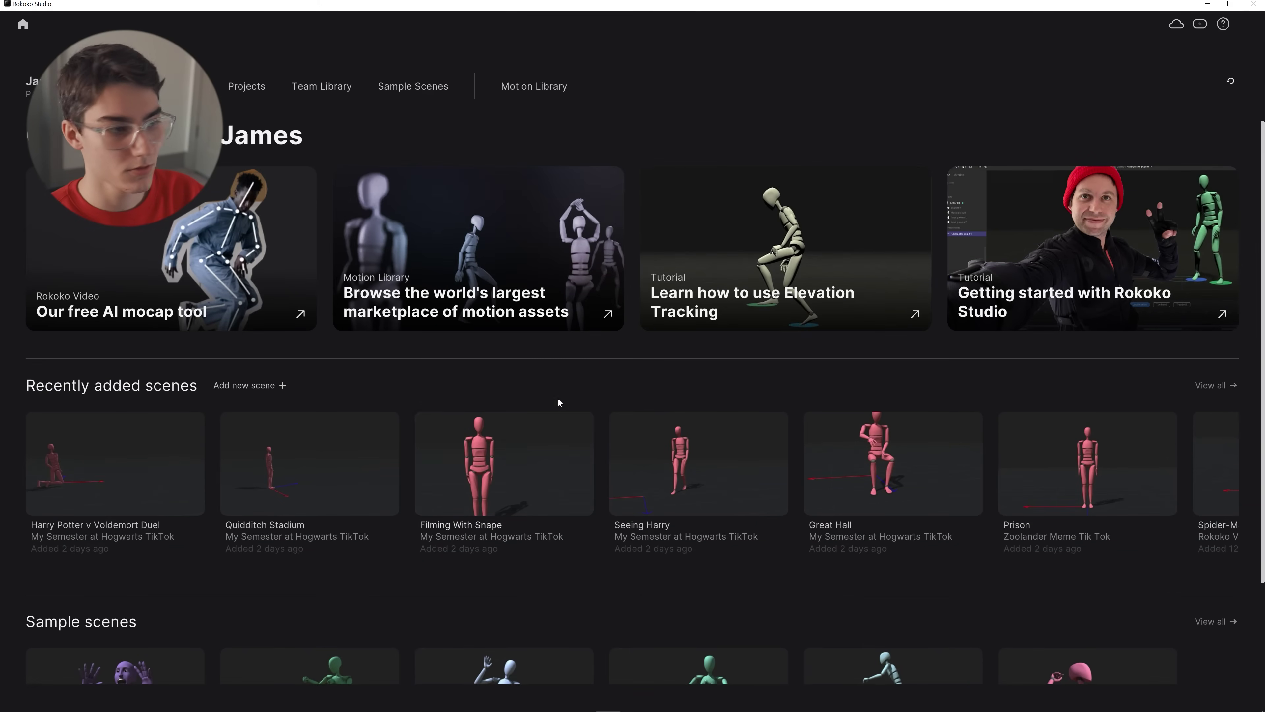
{"action": "left_click", "coordinate": [246, 86]}
{"action": "scroll", "coordinate": [244, 89], "scroll_direction": "down", "scroll_amount": 10}
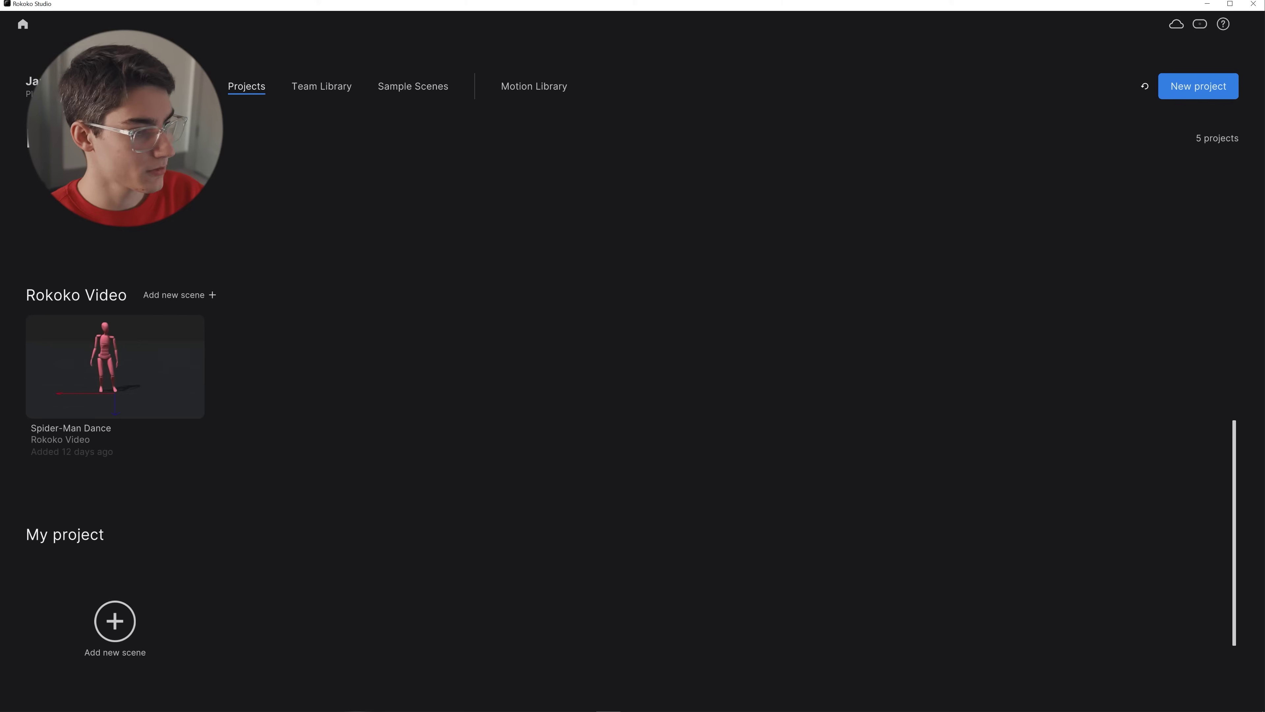
{"action": "scroll", "coordinate": [270, 327], "scroll_direction": "down", "scroll_amount": 1}
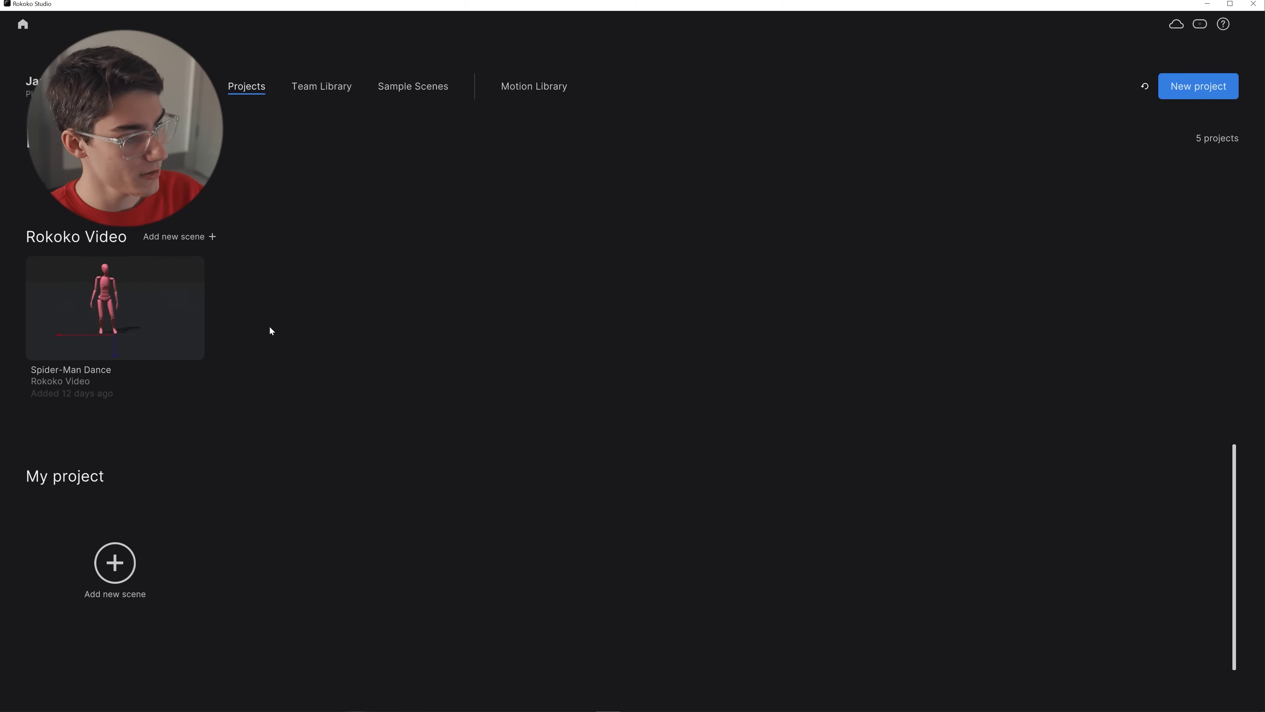
{"action": "left_click", "coordinate": [159, 334]}
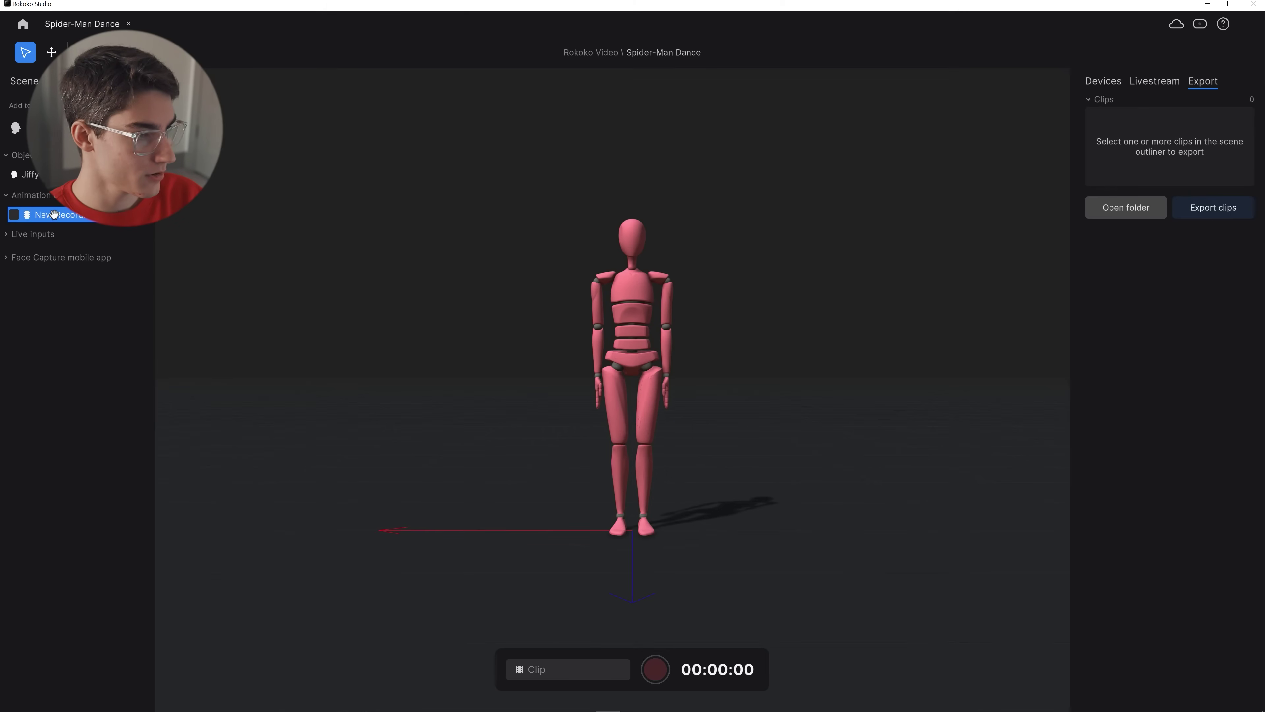
- Check the target actor option of the New Recording 2 animation clip and open the clip for editing
{"action": "right_click", "coordinate": [53, 214]}
{"action": "mouse_move", "coordinate": [196, 293]}
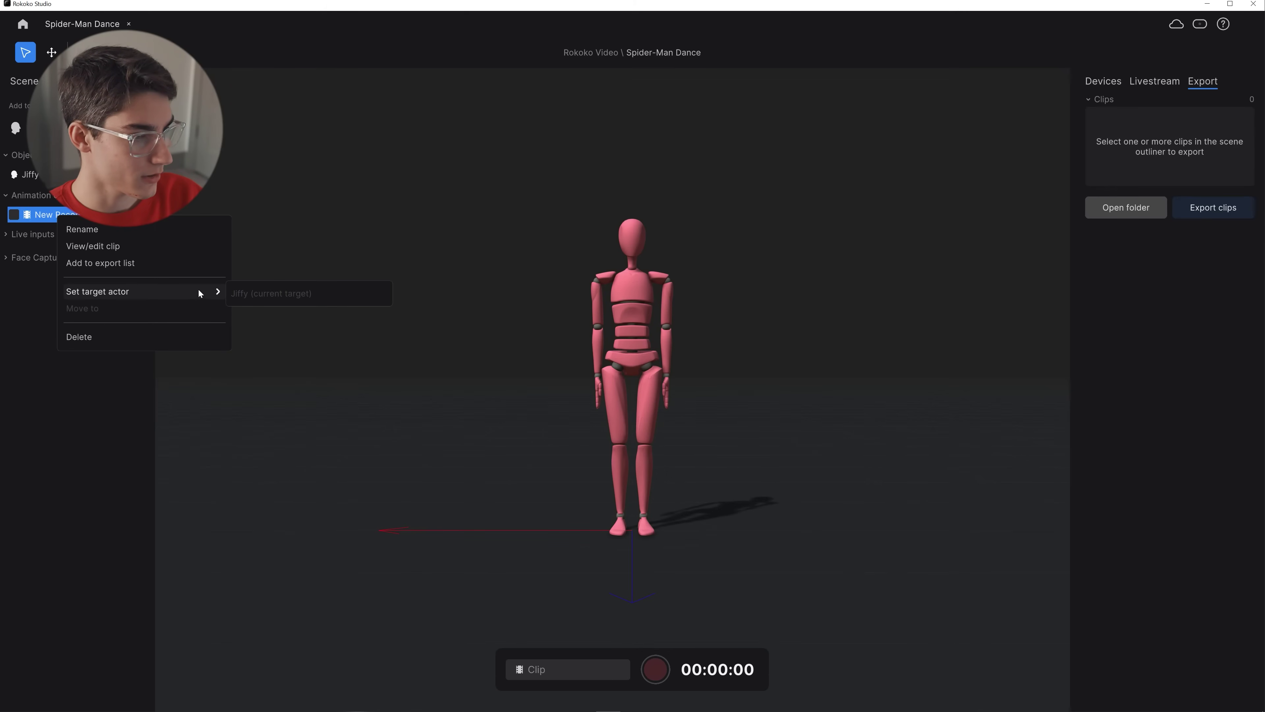
{"action": "left_click", "coordinate": [373, 225]}
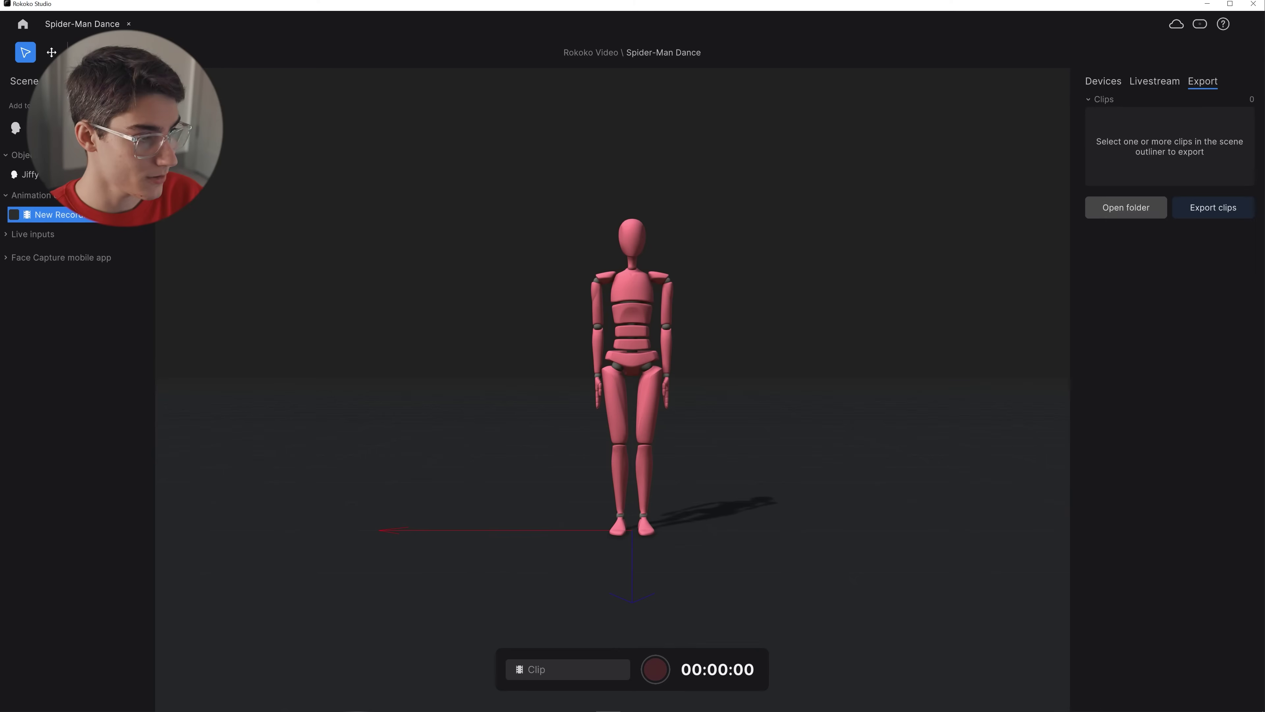
{"action": "double_click", "coordinate": [54, 214]}
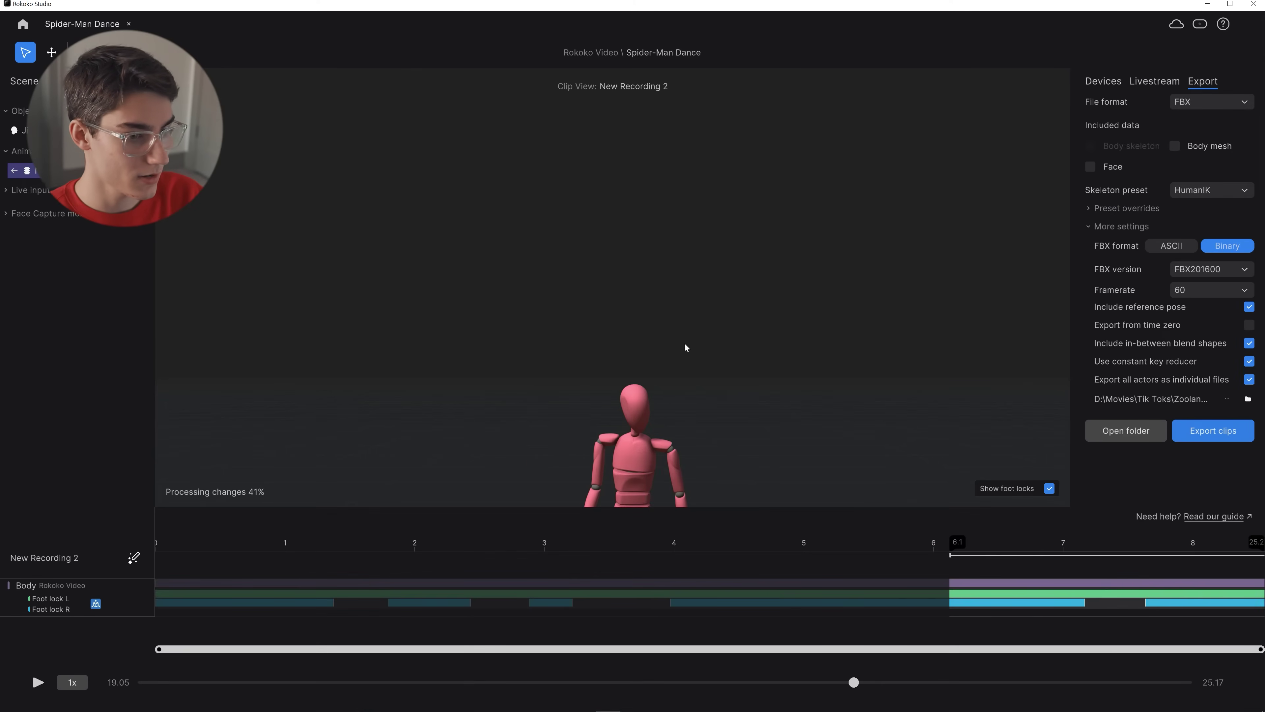
- Play back the edited New Recording 2 clip from its trimmed start to review the dance motion
{"action": "left_click", "coordinate": [156, 546]}
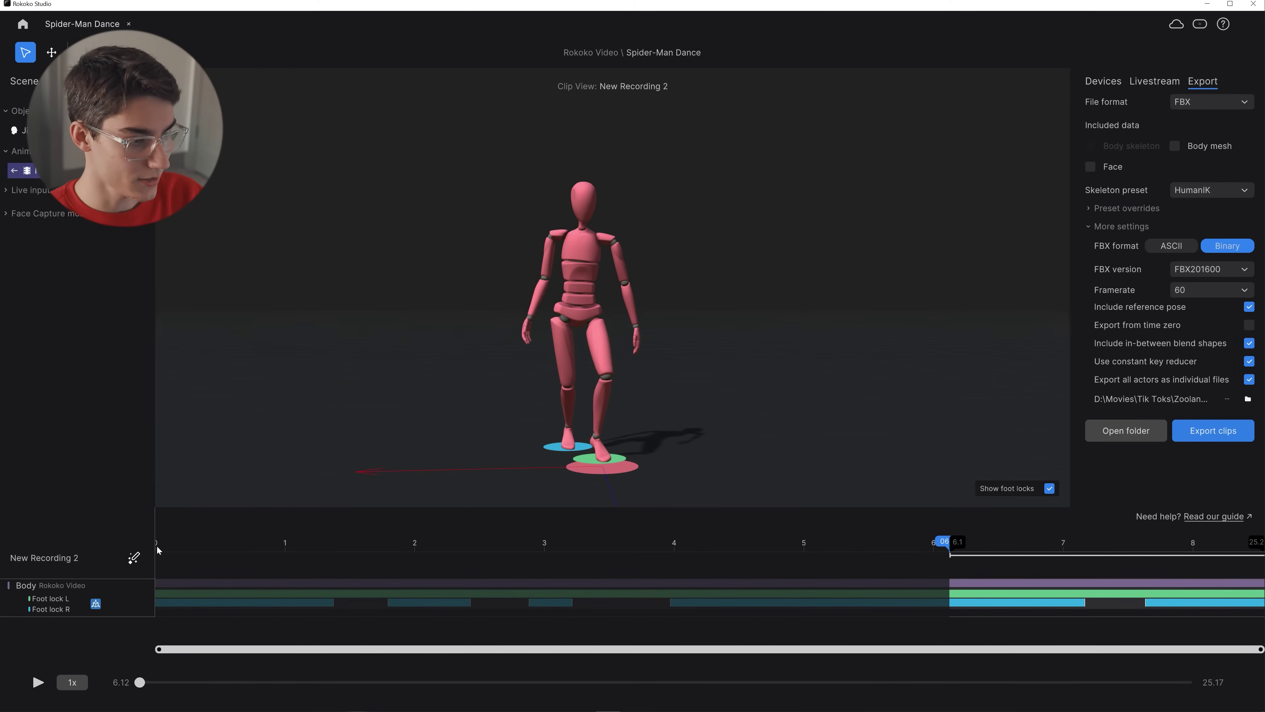
{"action": "key", "text": "space"}
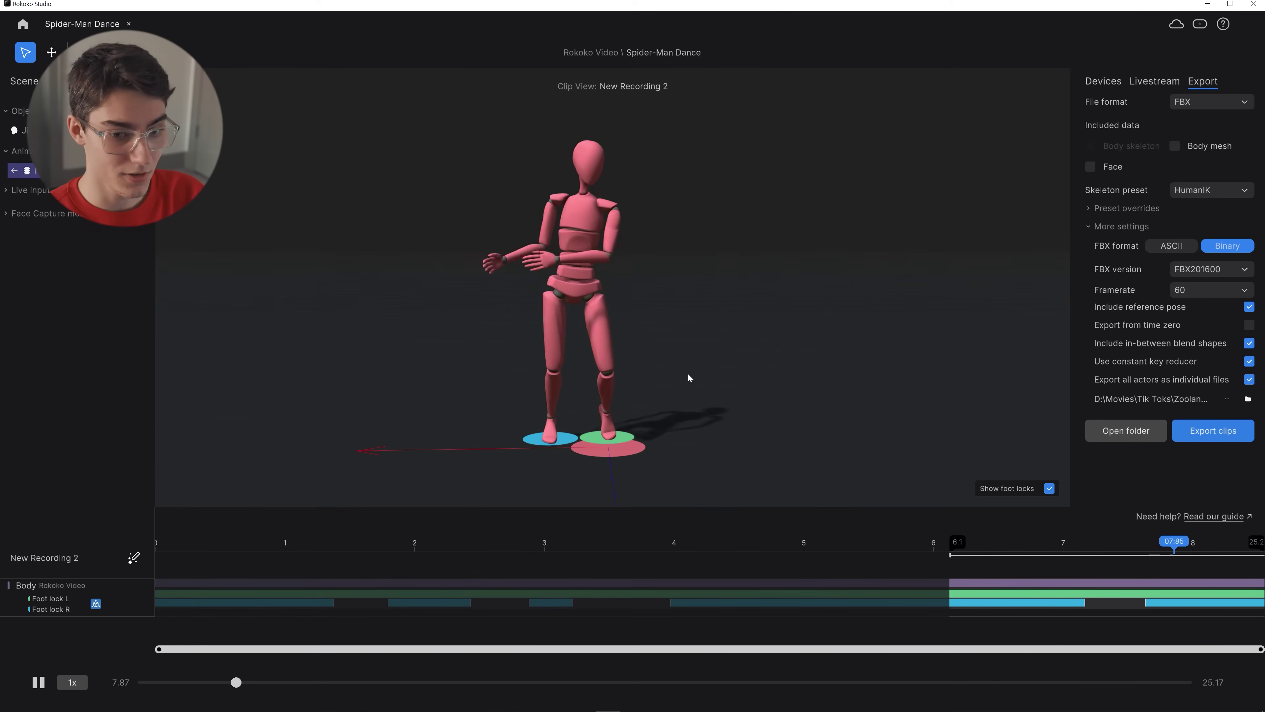
{"action": "key", "text": "space"}
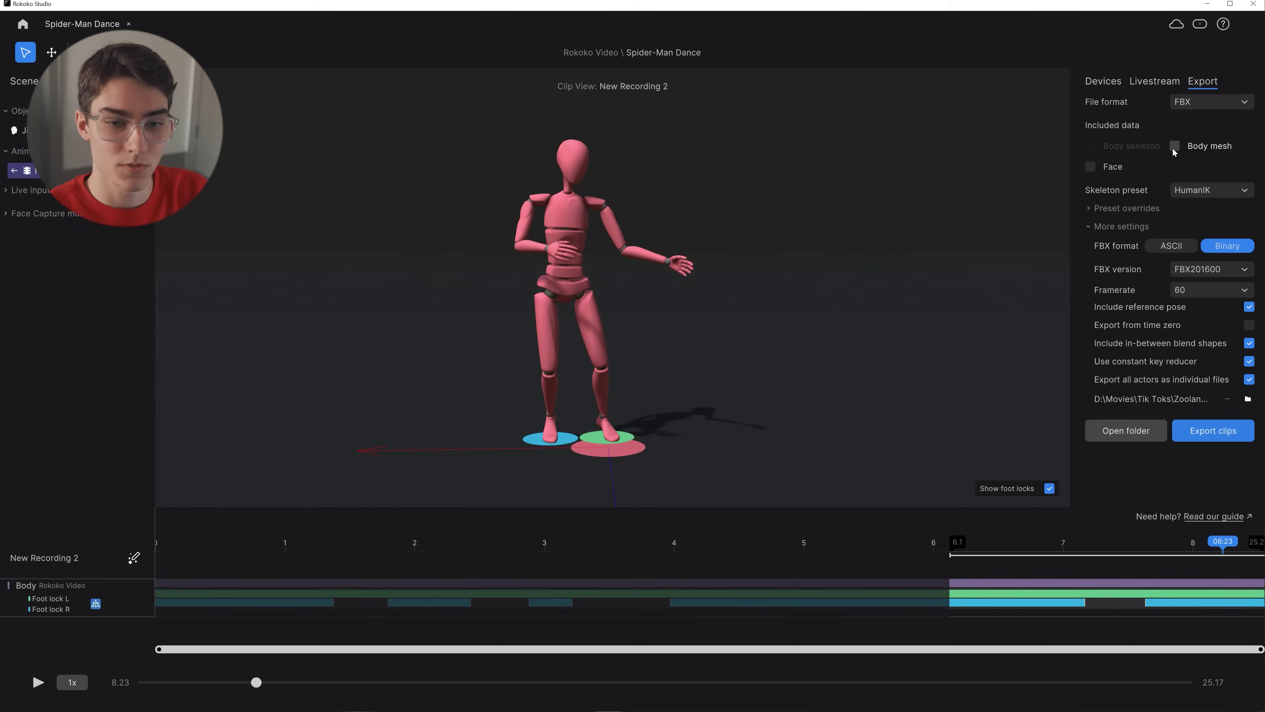
- Check the HumanIK skeleton preset and set the FBX export framerate to 30
{"action": "left_click", "coordinate": [1243, 192]}
{"action": "left_click", "coordinate": [1244, 193]}
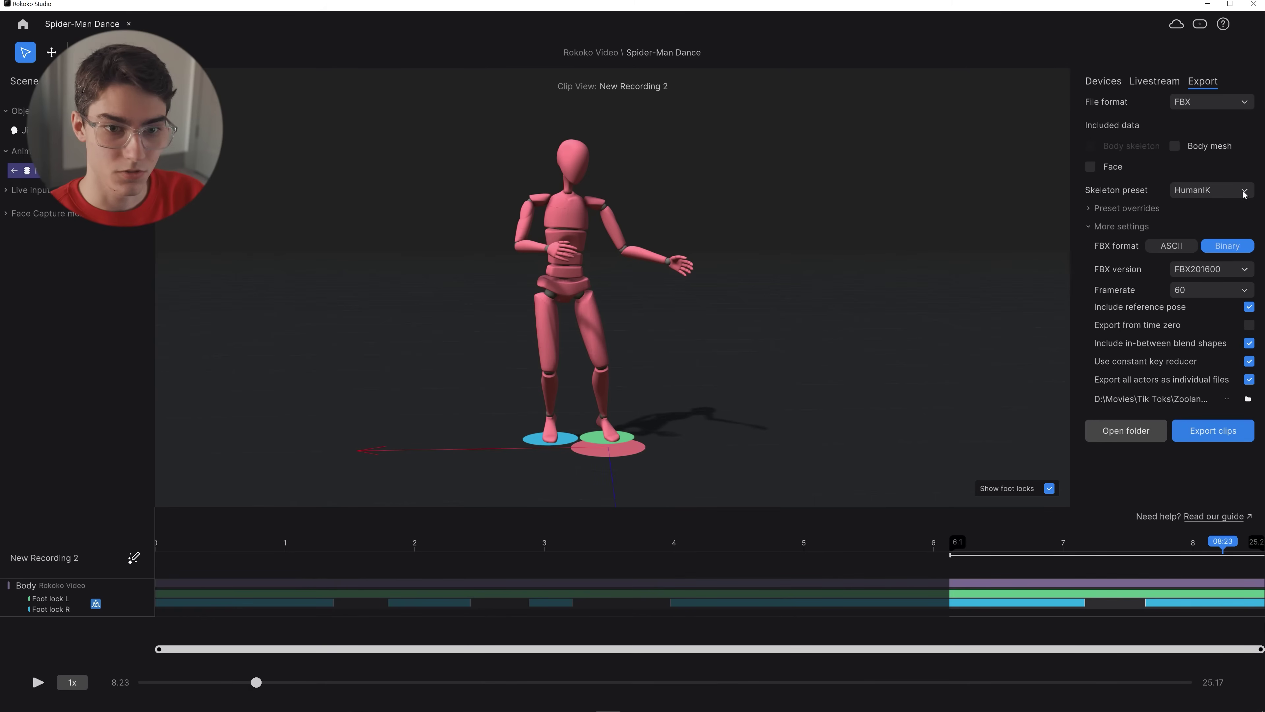
{"action": "left_click", "coordinate": [1210, 289]}
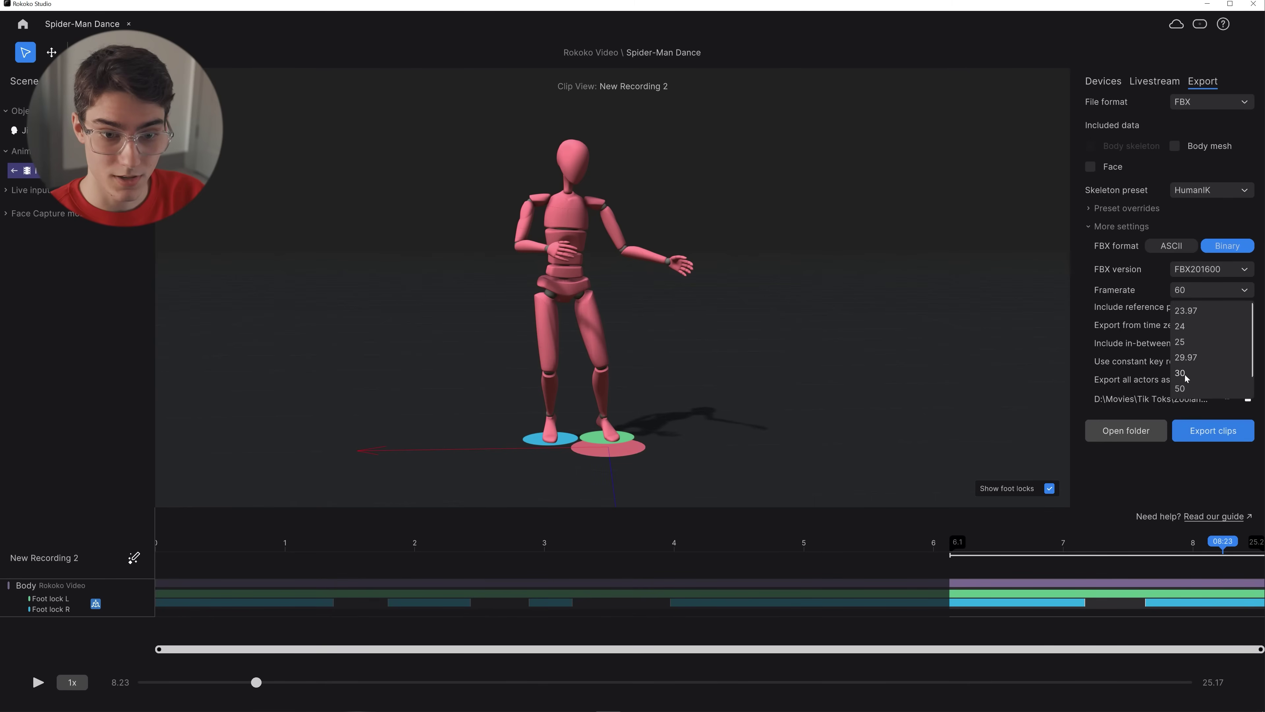
{"action": "left_click", "coordinate": [1185, 373]}
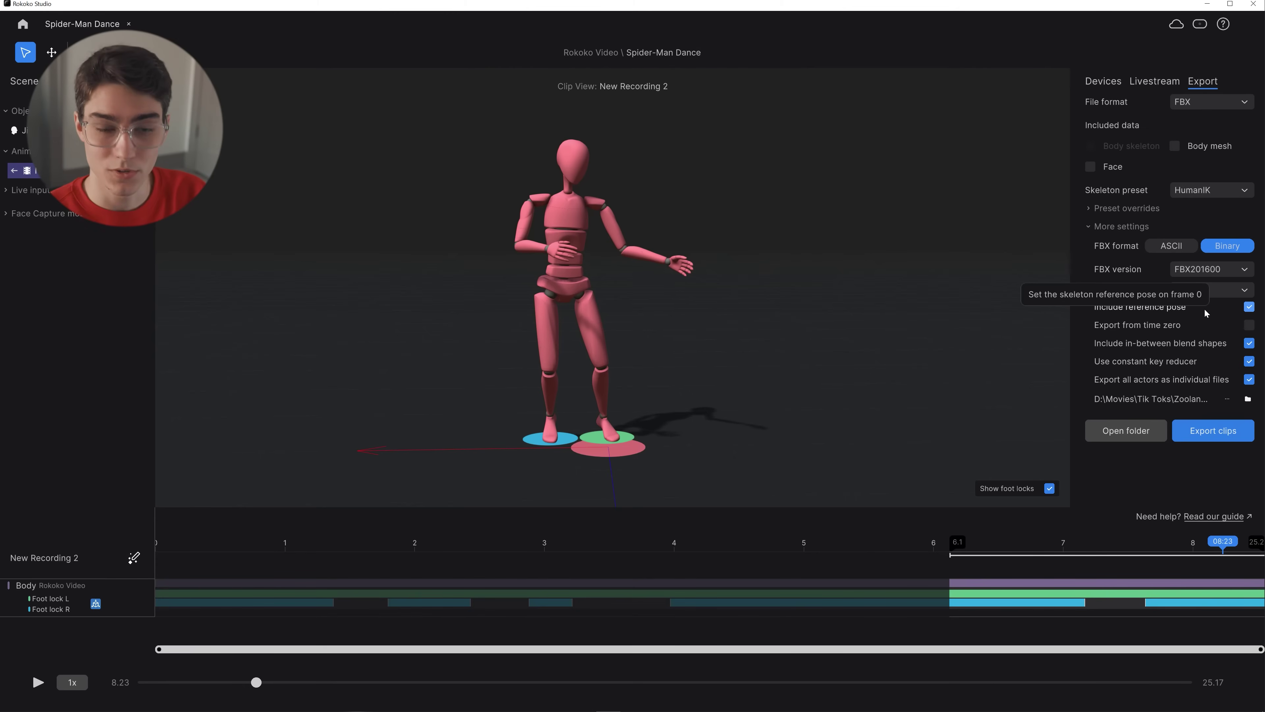
- Set the export path to the Downloads folder and export the clip as FBX
{"action": "left_click", "coordinate": [1227, 400]}
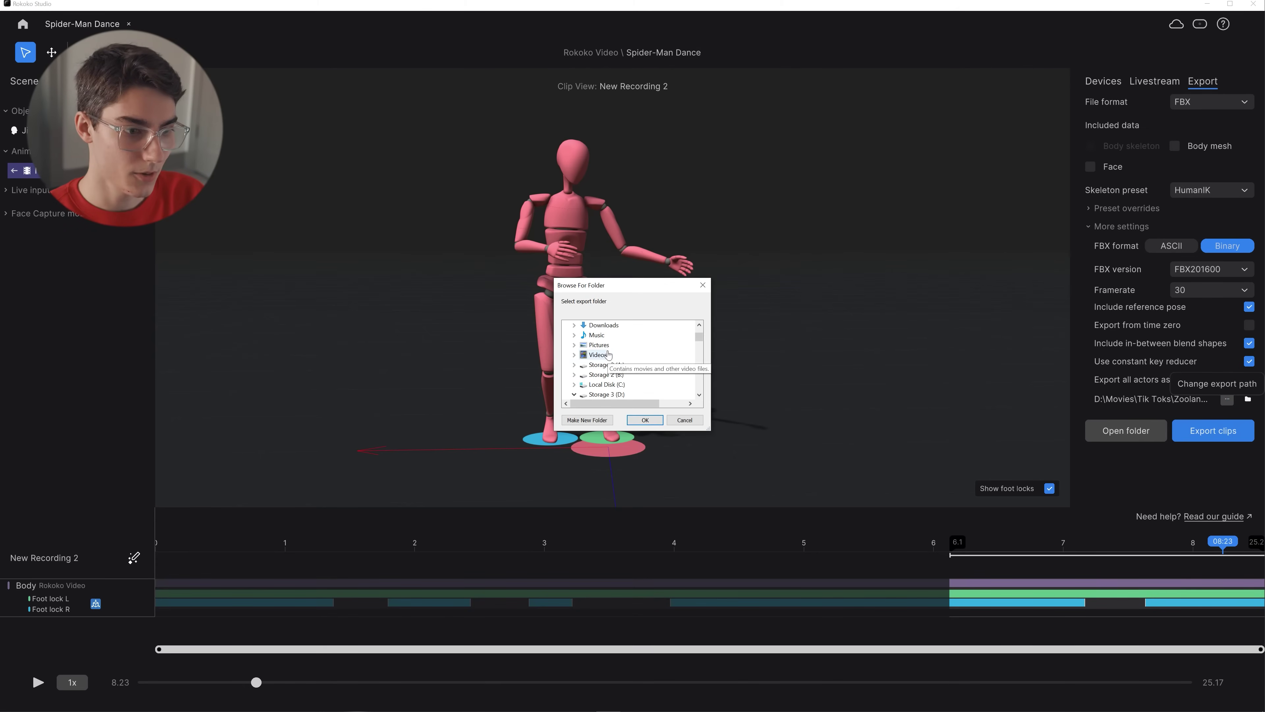
{"action": "scroll", "coordinate": [606, 356], "scroll_direction": "up", "scroll_amount": 1}
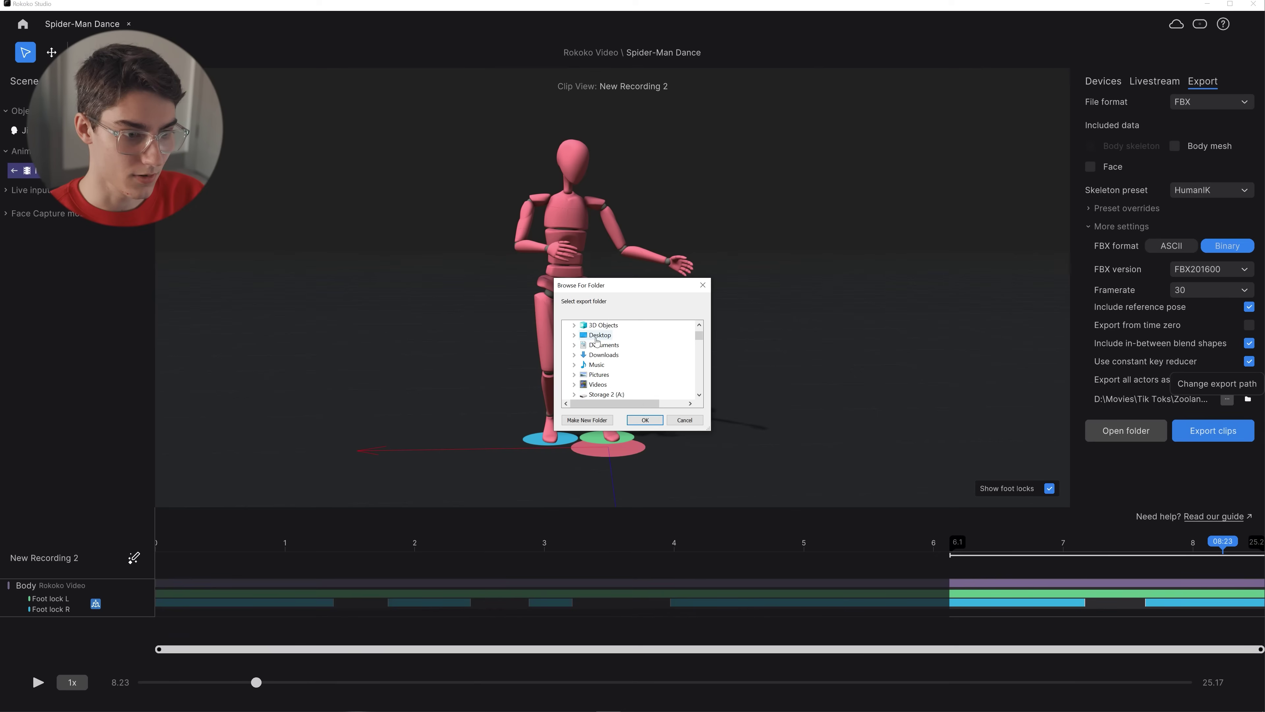
{"action": "double_click", "coordinate": [603, 354]}
{"action": "left_click", "coordinate": [646, 420]}
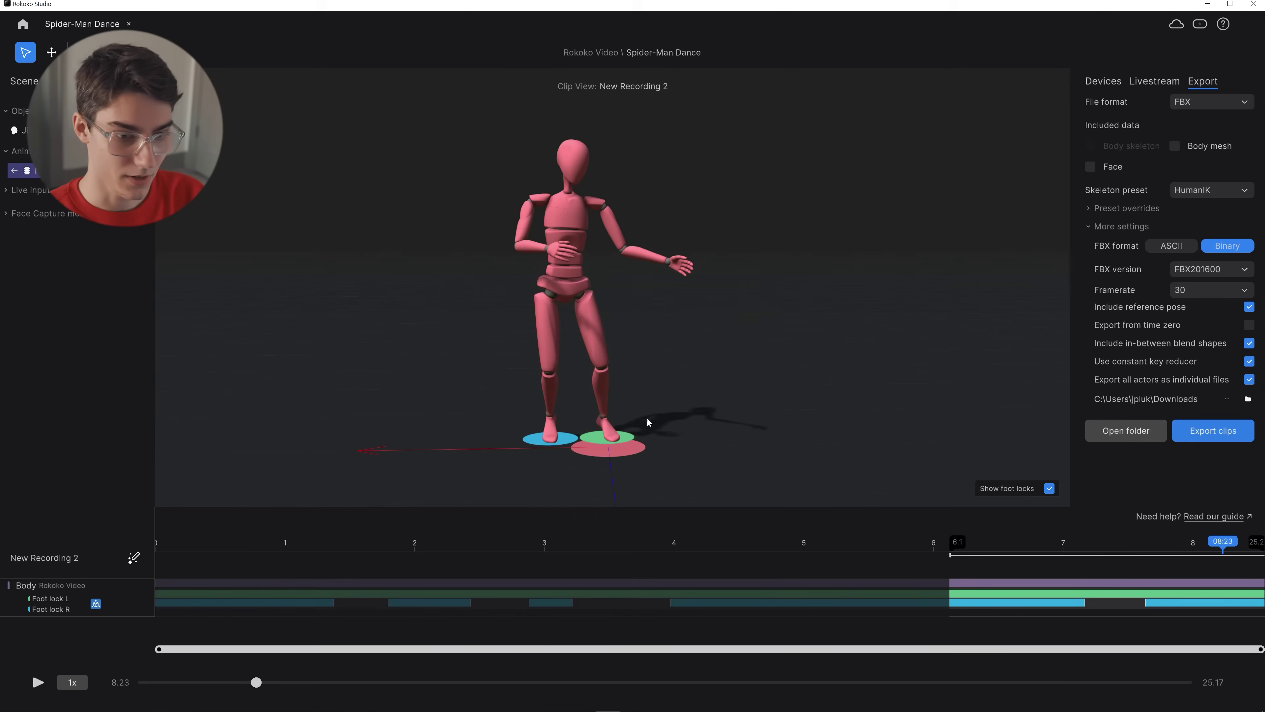
{"action": "left_click", "coordinate": [1216, 432]}
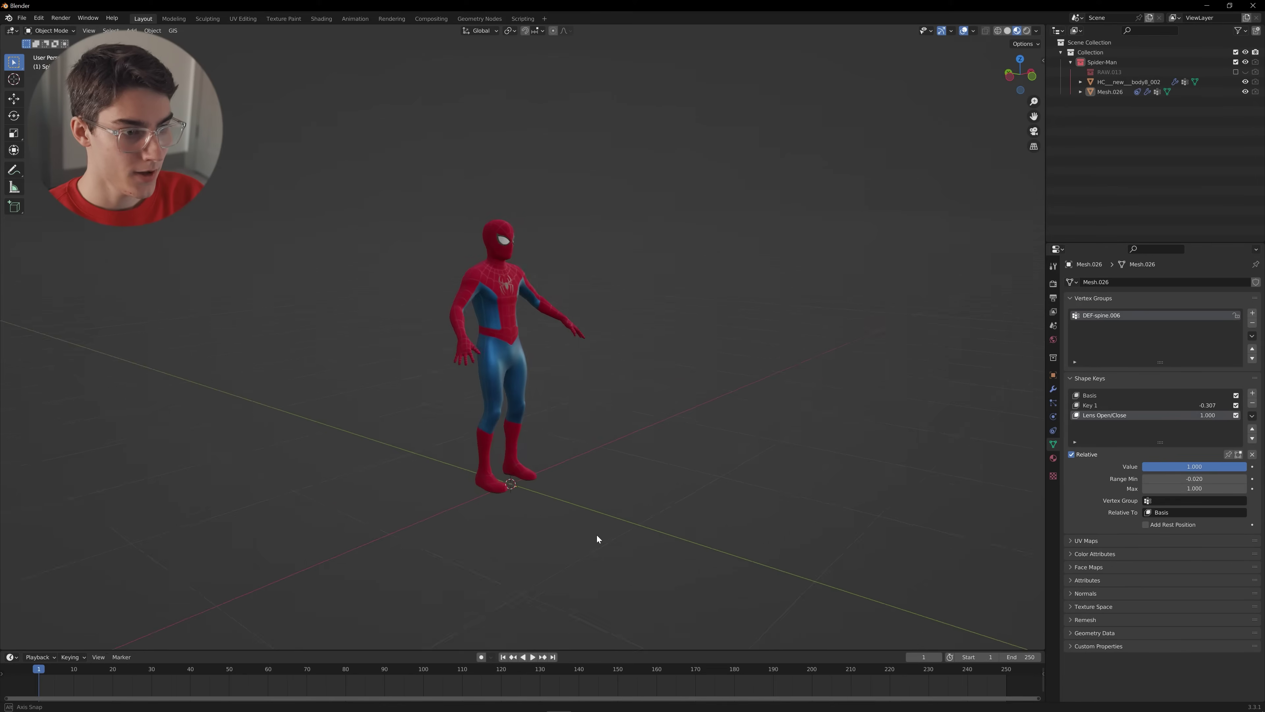
- Switch to Blender and import Spidey RIG.fbx from Downloads with automatic bone orientation enabled
{"action": "left_click", "coordinate": [22, 17]}
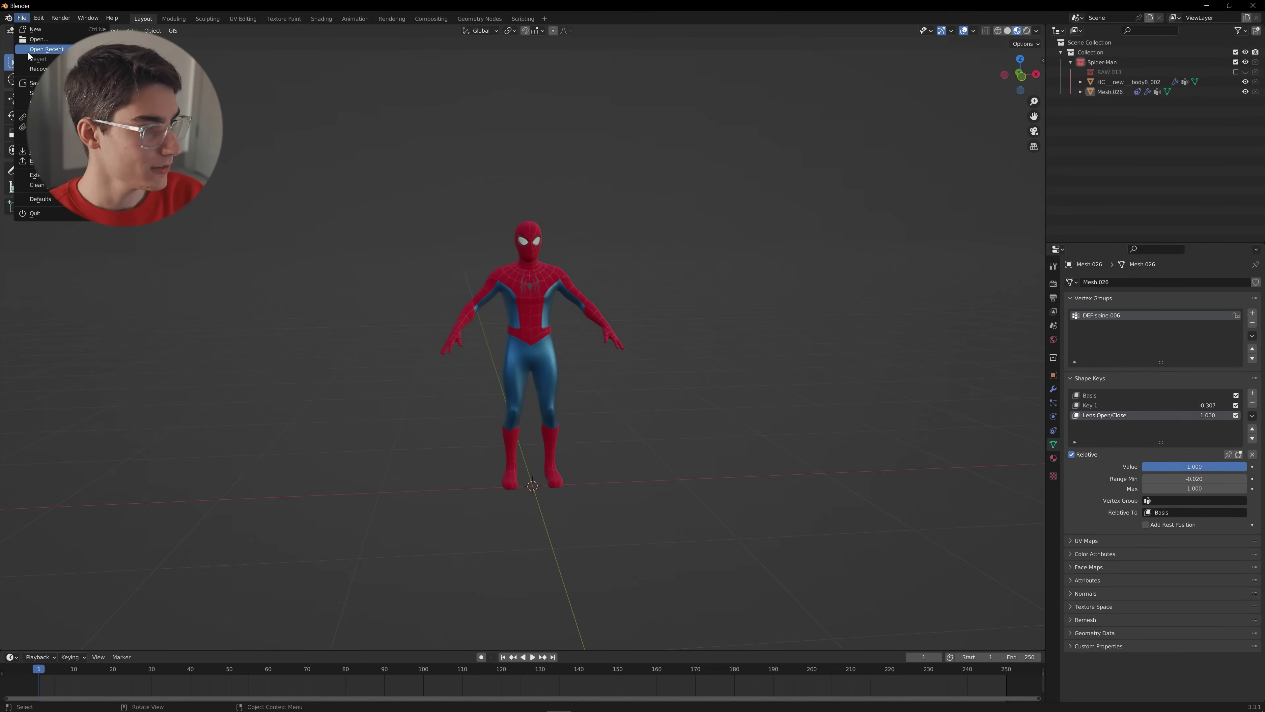
{"action": "mouse_move", "coordinate": [25, 151]}
{"action": "left_click", "coordinate": [138, 249]}
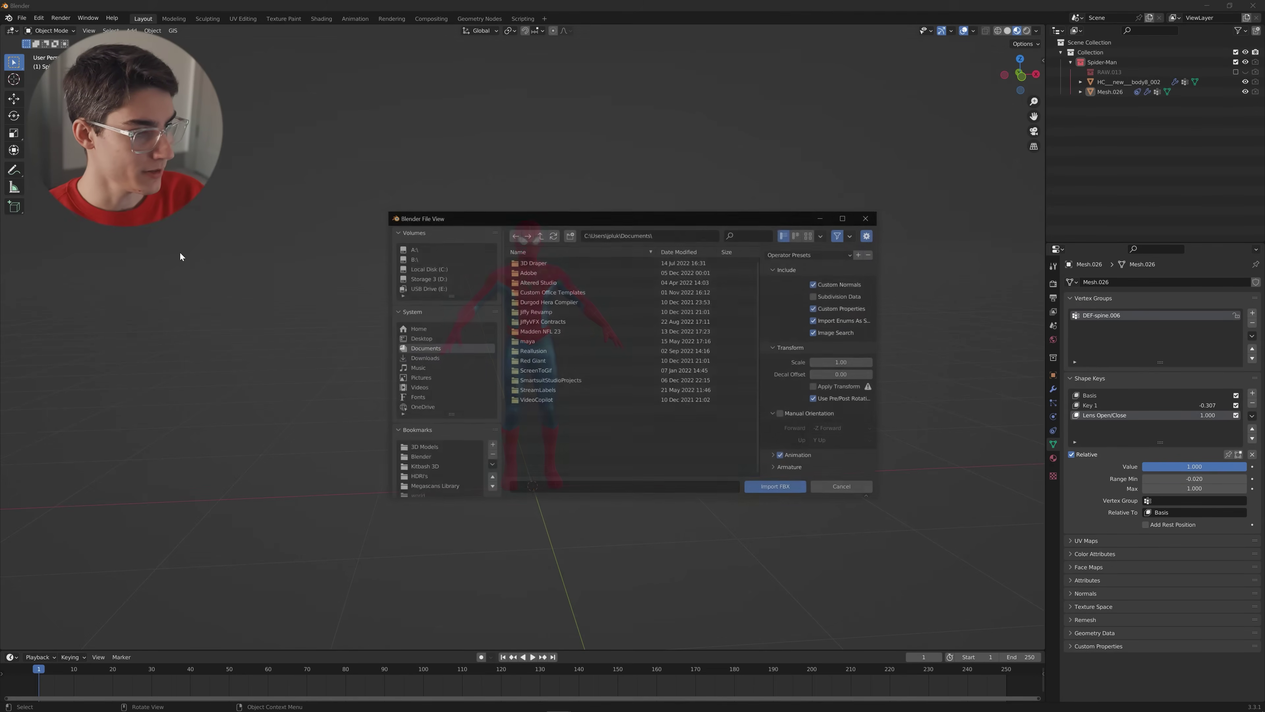
{"action": "left_click", "coordinate": [553, 313]}
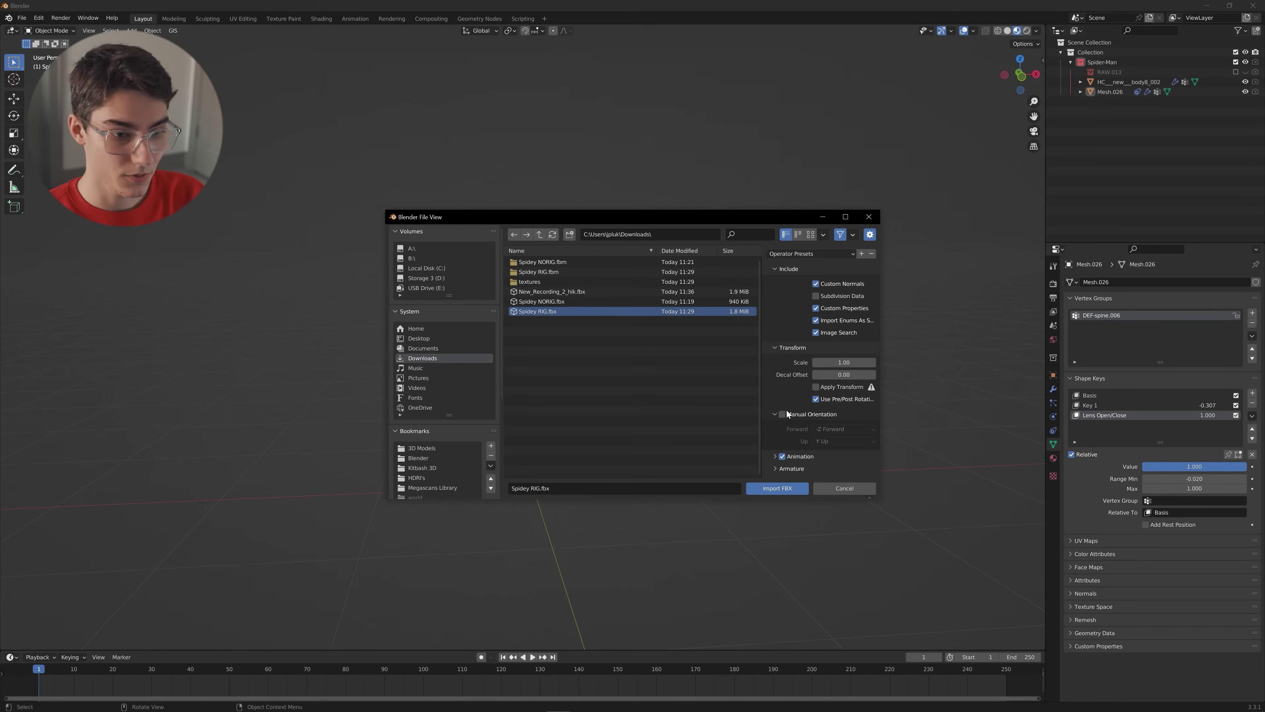
{"action": "left_click", "coordinate": [784, 469]}
{"action": "scroll", "coordinate": [784, 424], "scroll_direction": "down", "scroll_amount": 3}
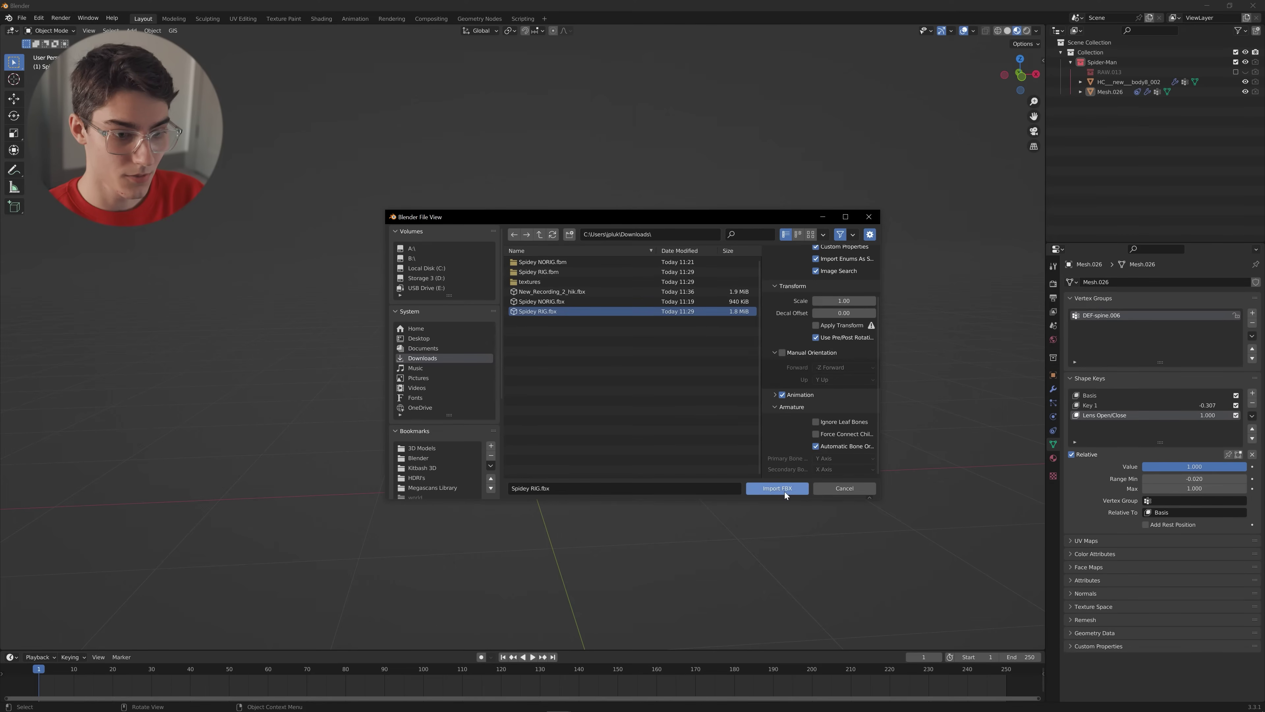
{"action": "left_click", "coordinate": [774, 488]}
{"action": "scroll", "coordinate": [584, 361], "scroll_direction": "up", "scroll_amount": 4}
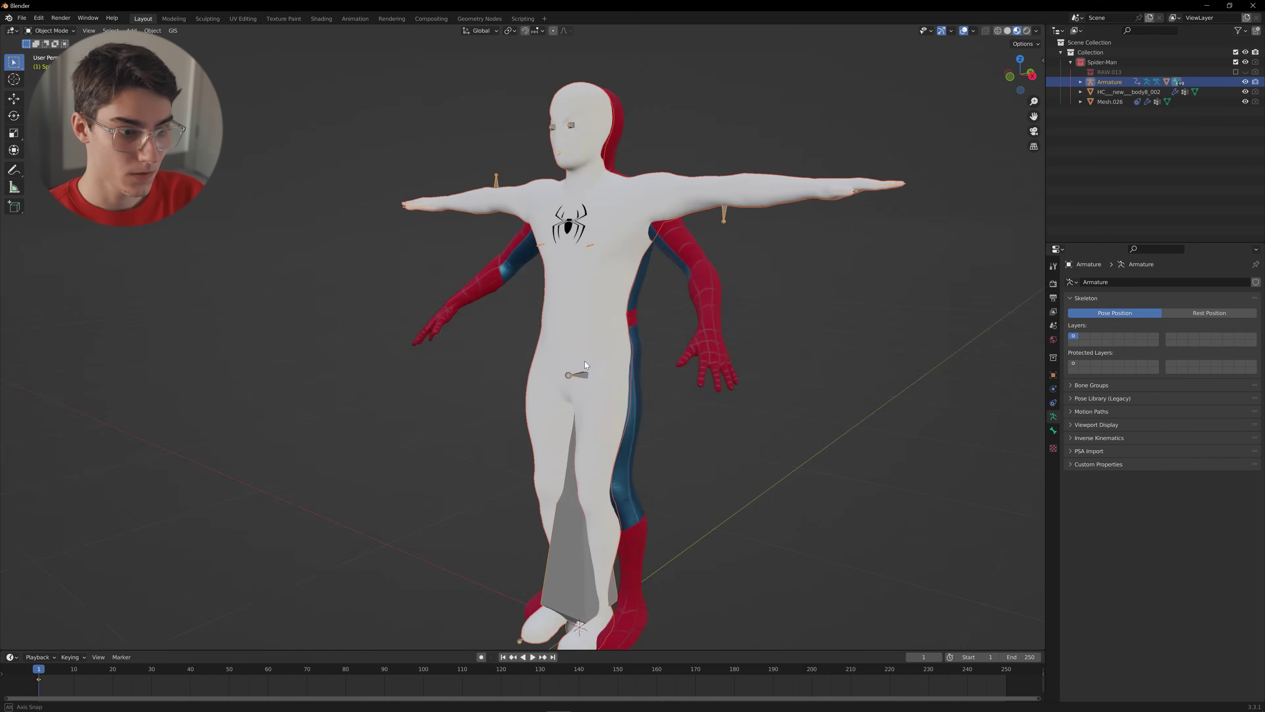
{"action": "mouse_move", "coordinate": [684, 367]}
{"action": "middle_mouse_down"}
{"action": "mouse_move", "coordinate": [703, 376]}
{"action": "mouse_move", "coordinate": [681, 381]}
{"action": "middle_mouse_up"}
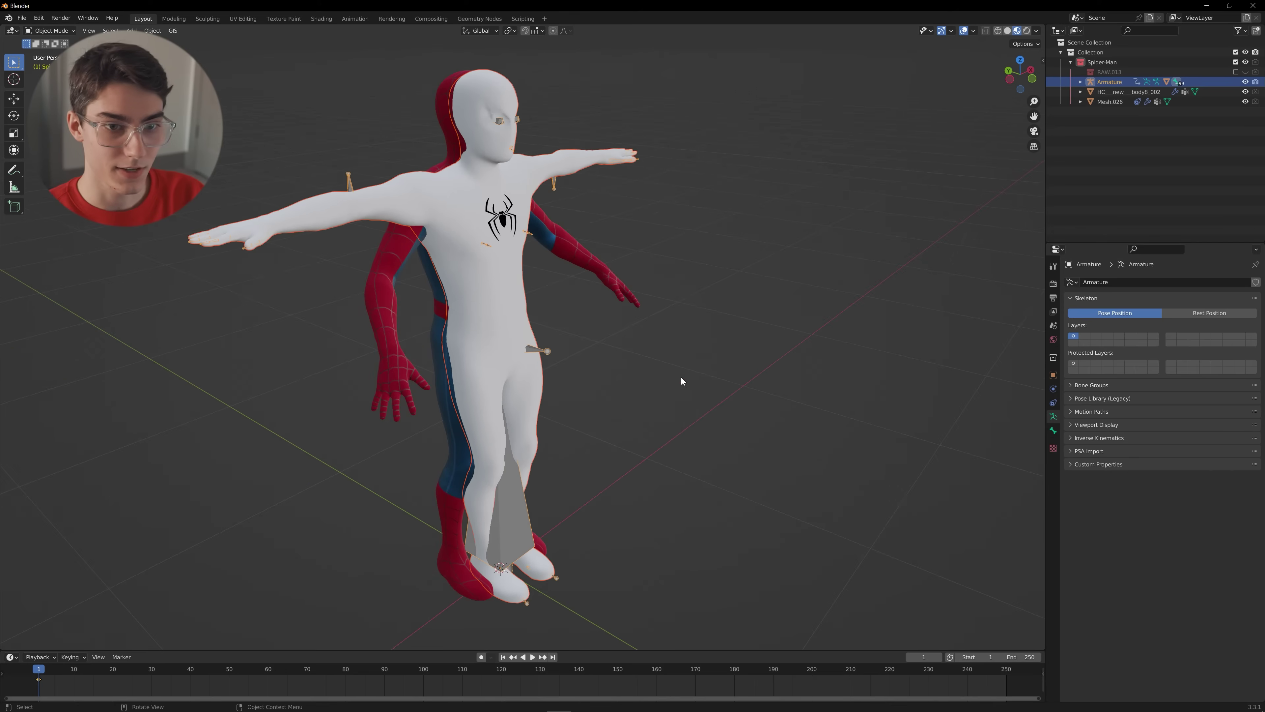
- Assign the Spider-man NWH Classic suit.001 material to the imported body mesh and open the material choices for its LOGO_002.001 slot
{"action": "left_click", "coordinate": [548, 164]}
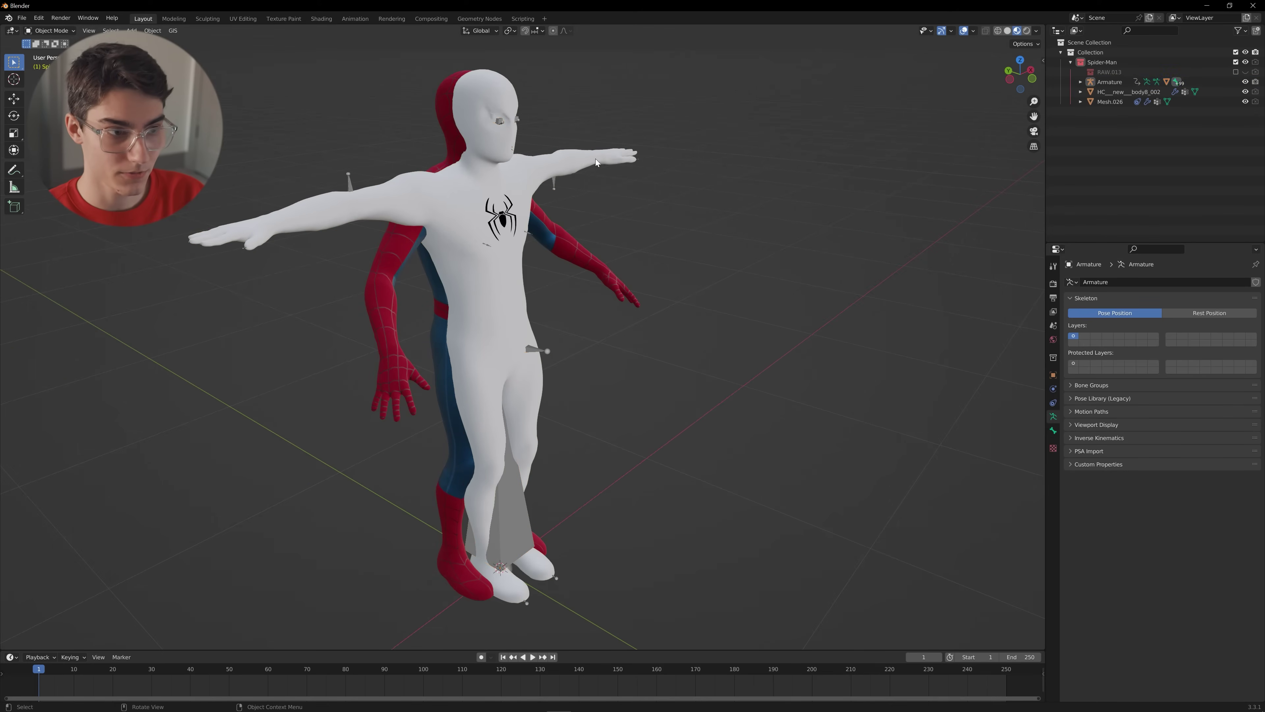
{"action": "left_click", "coordinate": [1053, 458]}
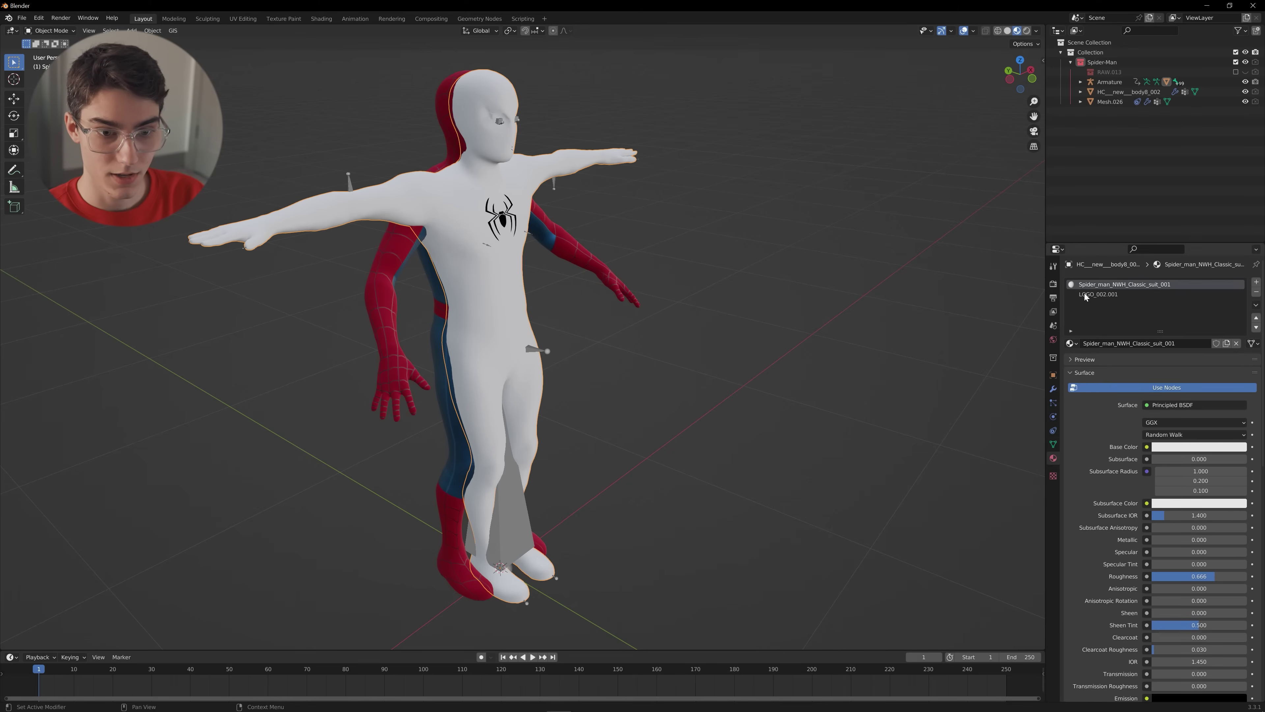
{"action": "left_click", "coordinate": [1072, 344]}
{"action": "left_click", "coordinate": [1096, 435]}
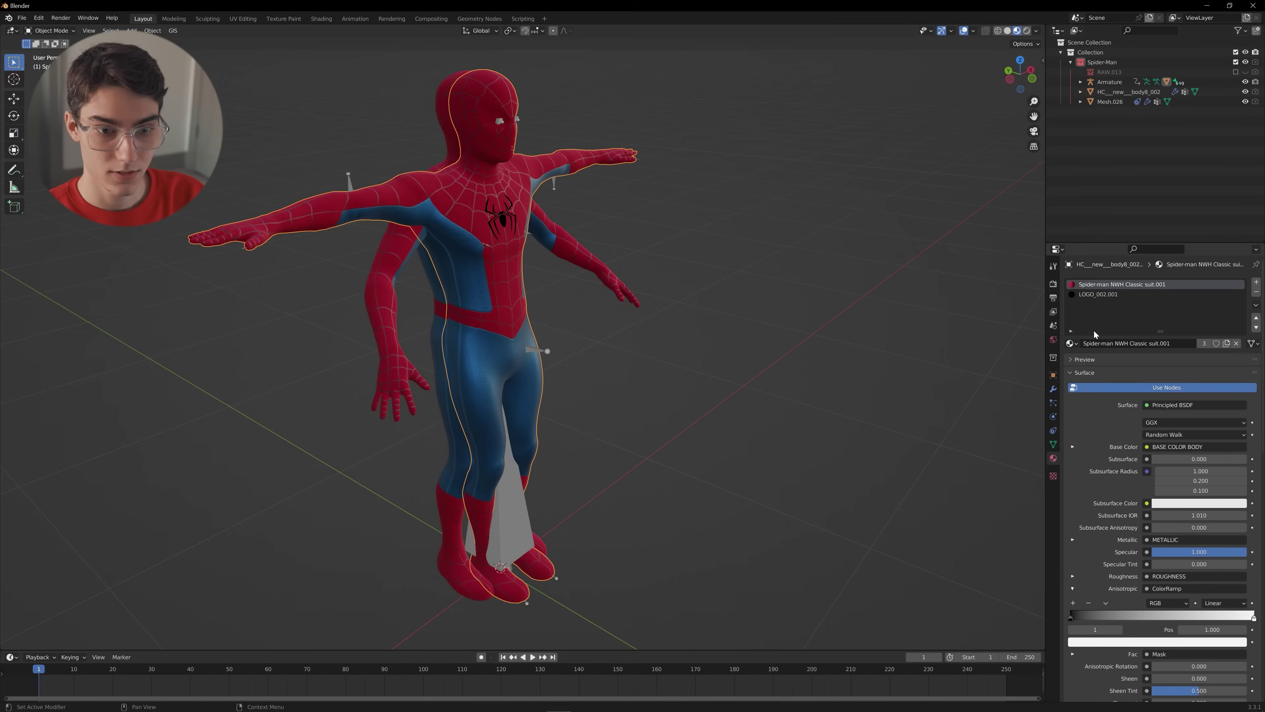
{"action": "left_click", "coordinate": [1083, 296]}
{"action": "left_click", "coordinate": [1072, 344]}
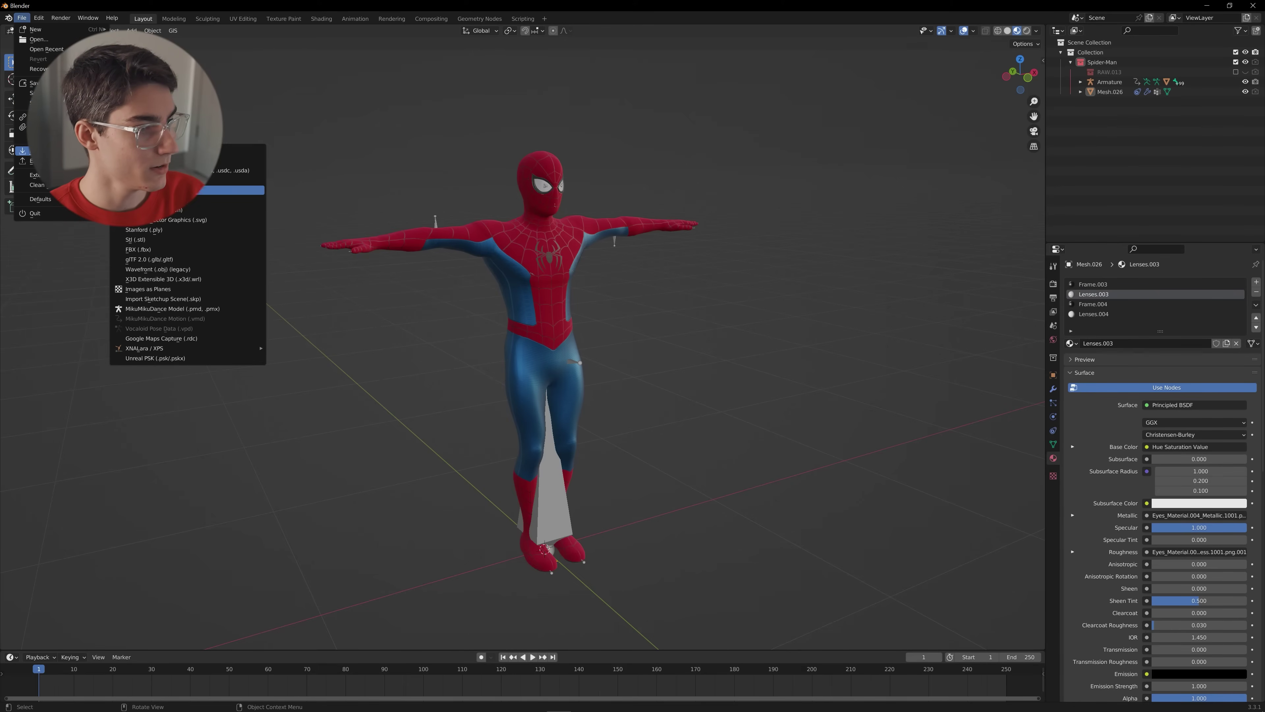
- Import the New_Recording_2_hik.fbx motion file from Downloads with automatic bone orientation enabled
{"action": "left_click", "coordinate": [174, 249]}
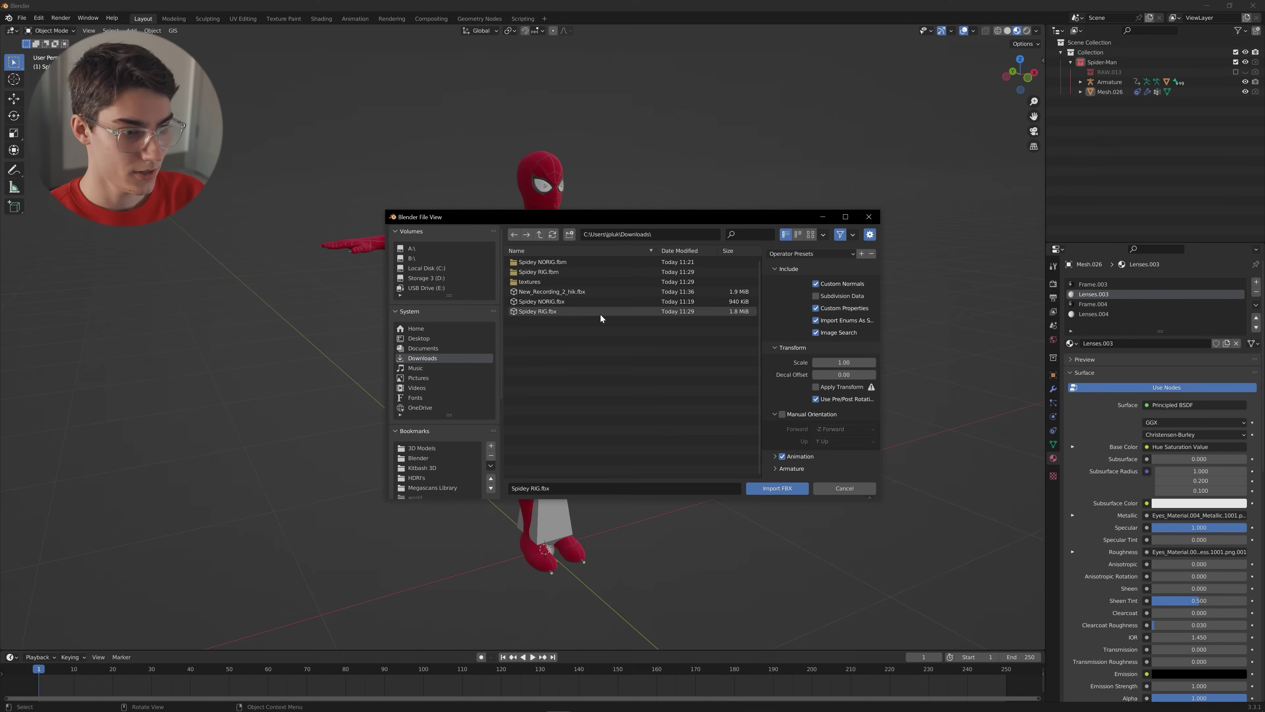
{"action": "left_click", "coordinate": [618, 293]}
{"action": "left_click", "coordinate": [776, 468]}
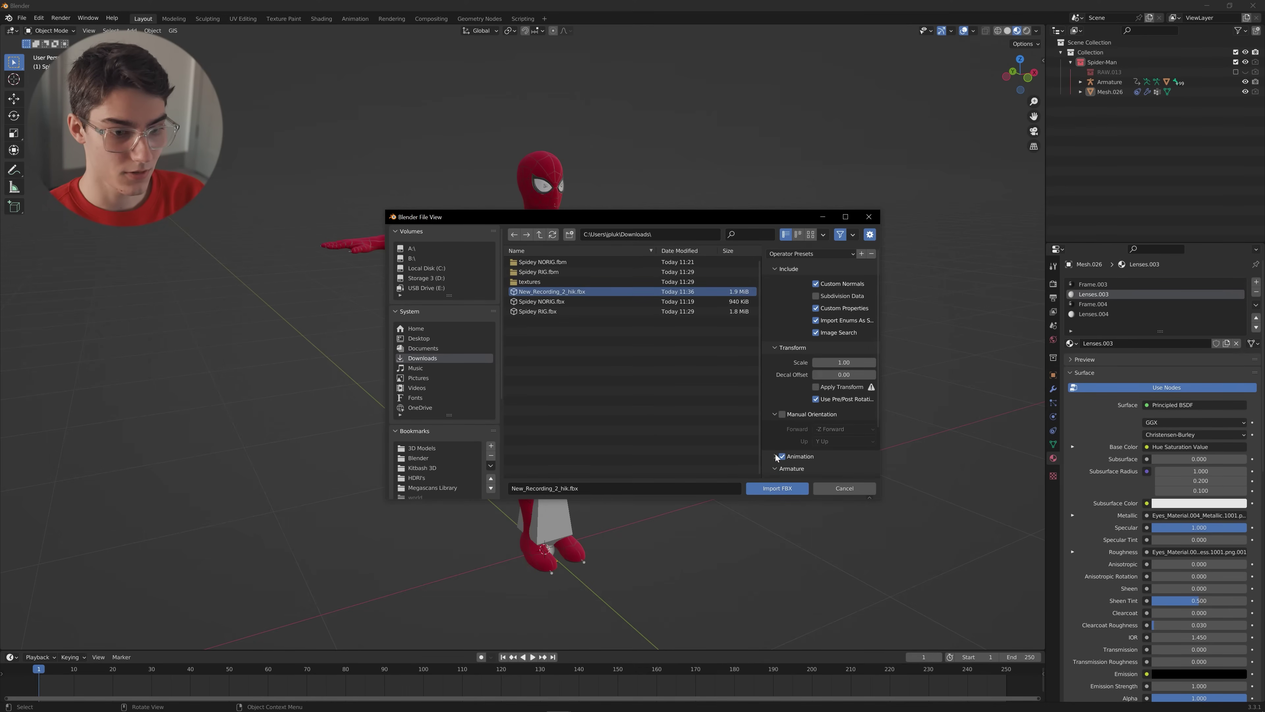
{"action": "scroll", "coordinate": [775, 449], "scroll_direction": "down", "scroll_amount": 3}
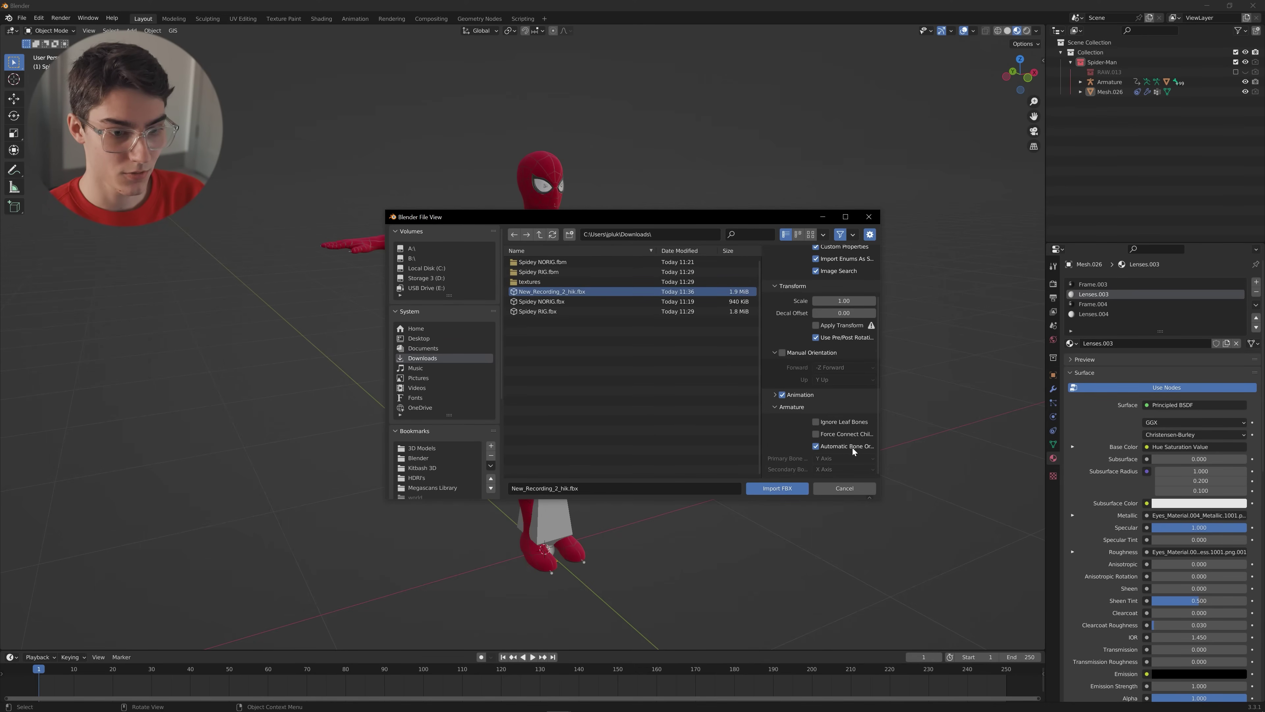
{"action": "left_click", "coordinate": [797, 489]}
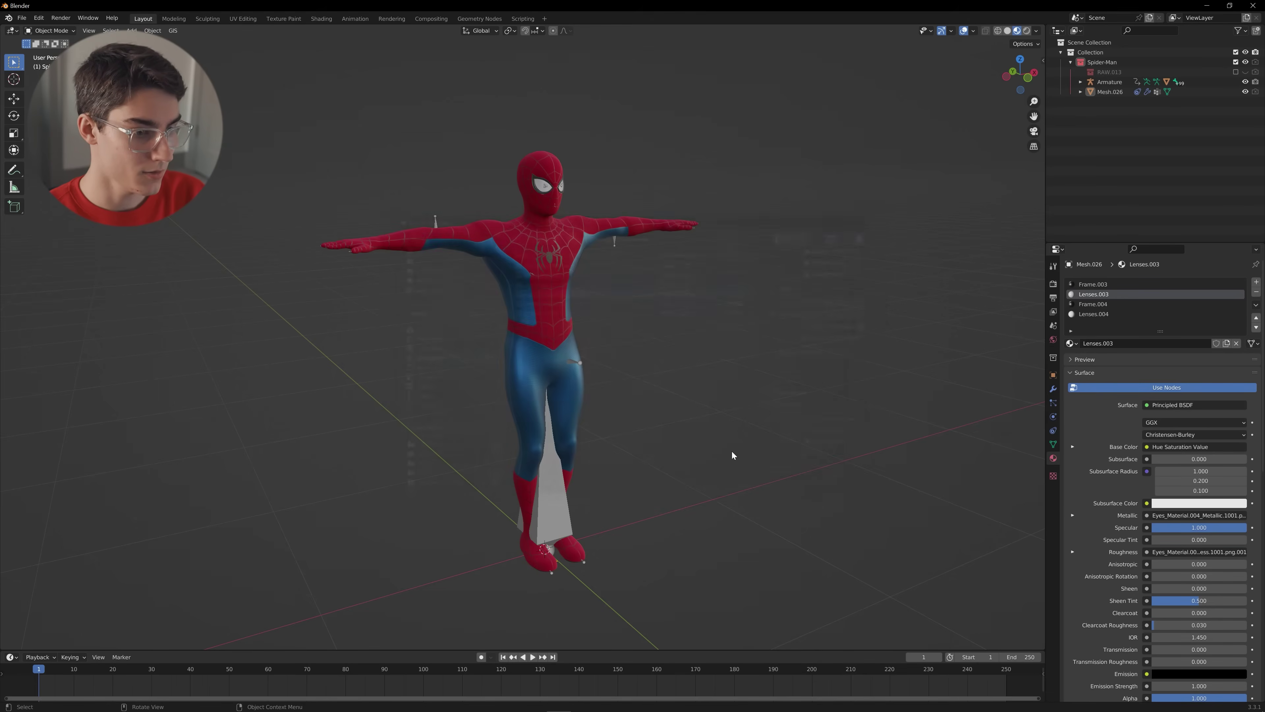
{"action": "middle_click_drag", "start_coordinate": [610, 275], "coordinate": [729, 359]}
- In the Rokoko add-on's retargeting settings, set the source armature to Reference and the target armature to Armature
{"action": "key", "text": "n"}
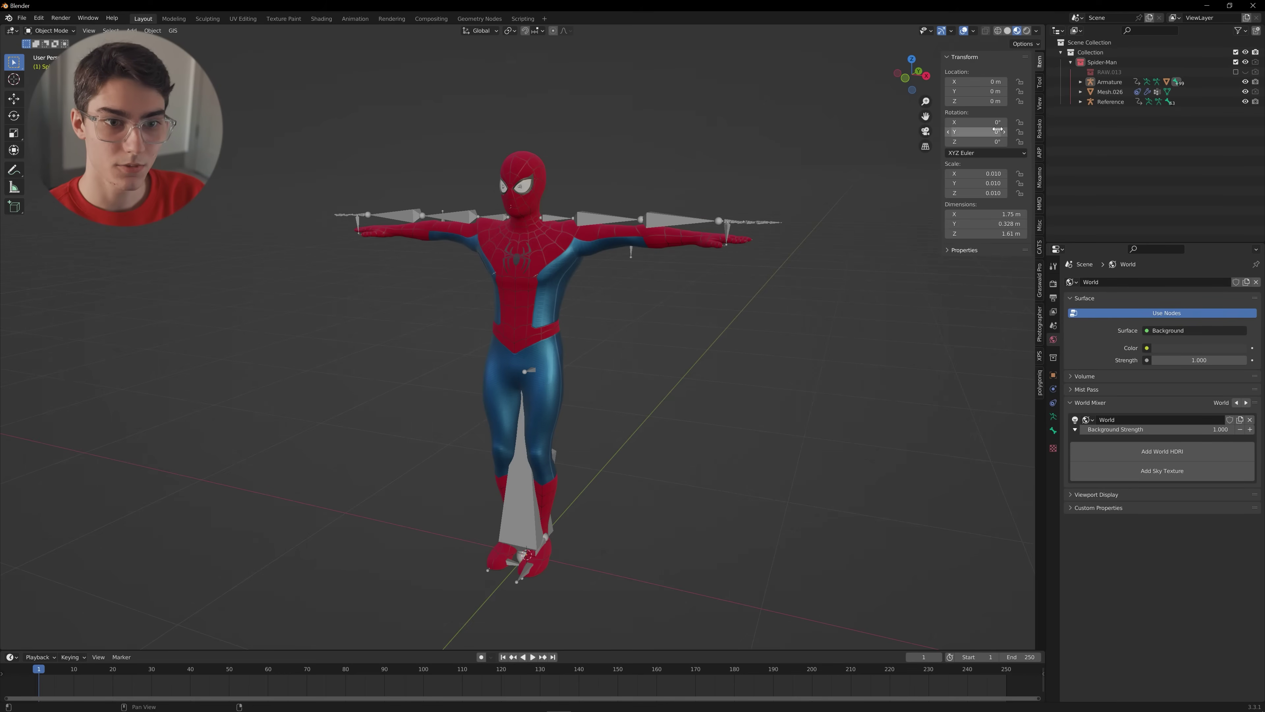
{"action": "left_click", "coordinate": [1040, 131]}
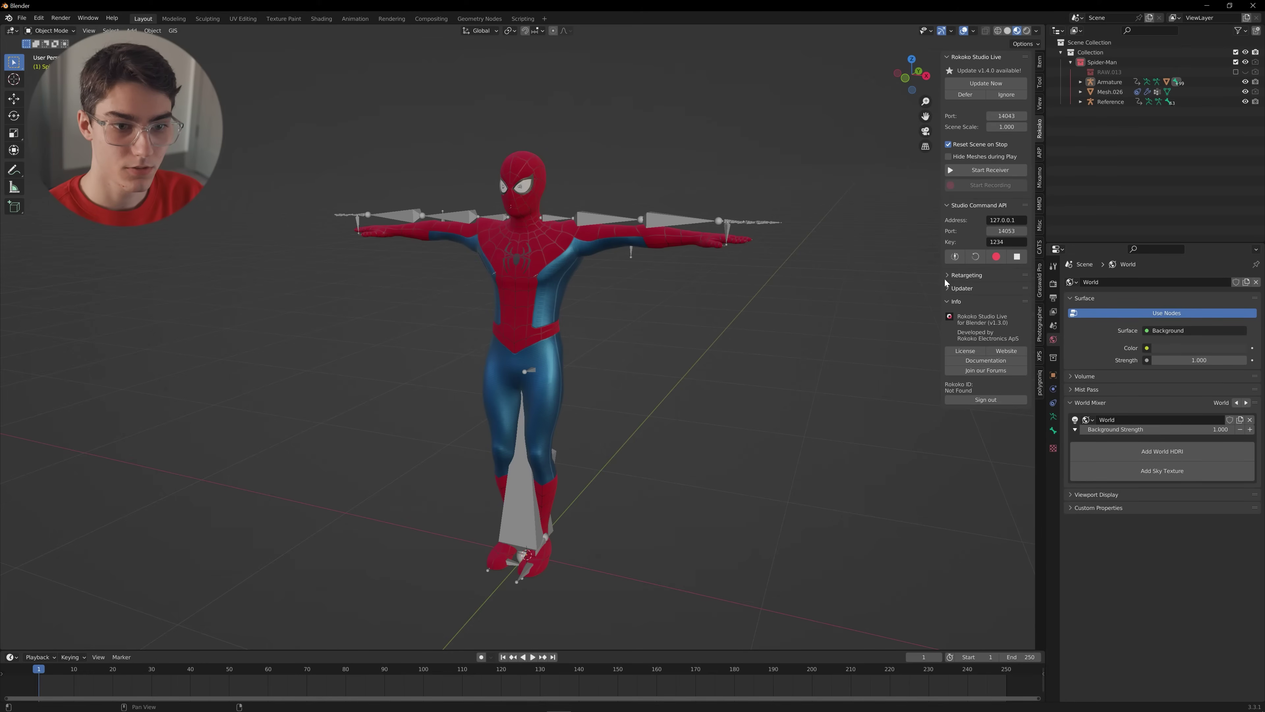
{"action": "left_click", "coordinate": [947, 276]}
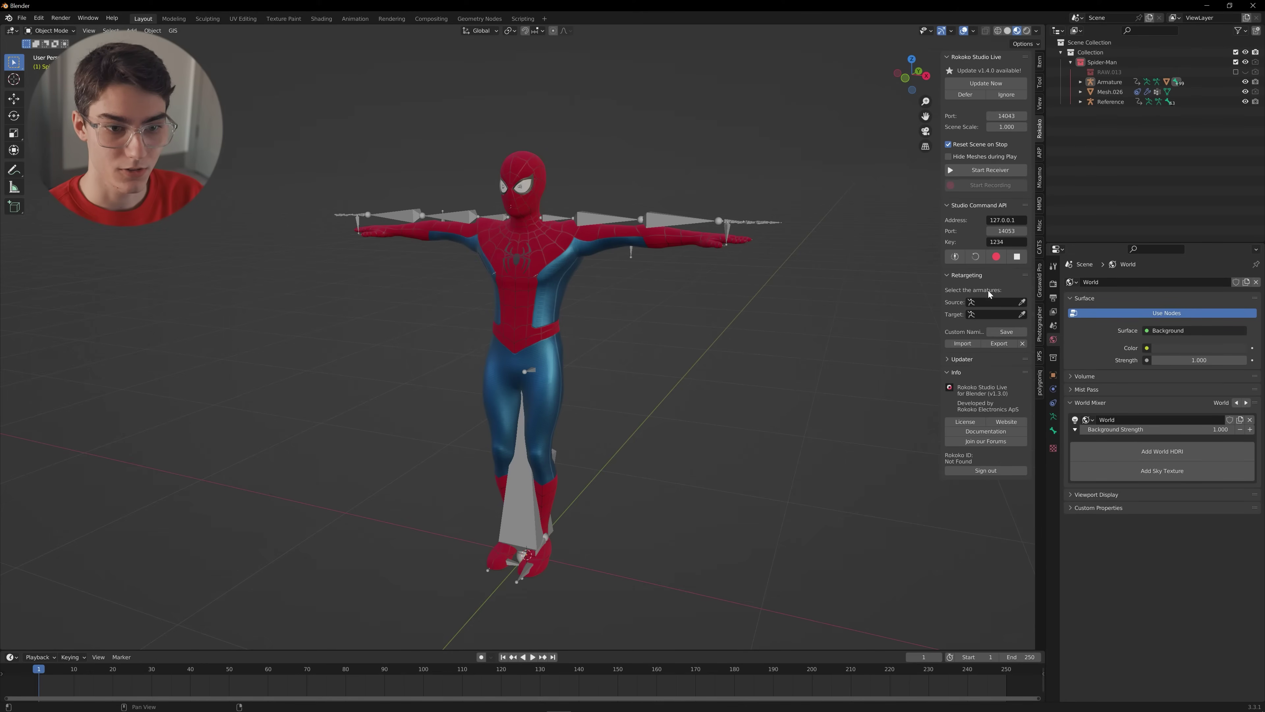
{"action": "left_click", "coordinate": [996, 302]}
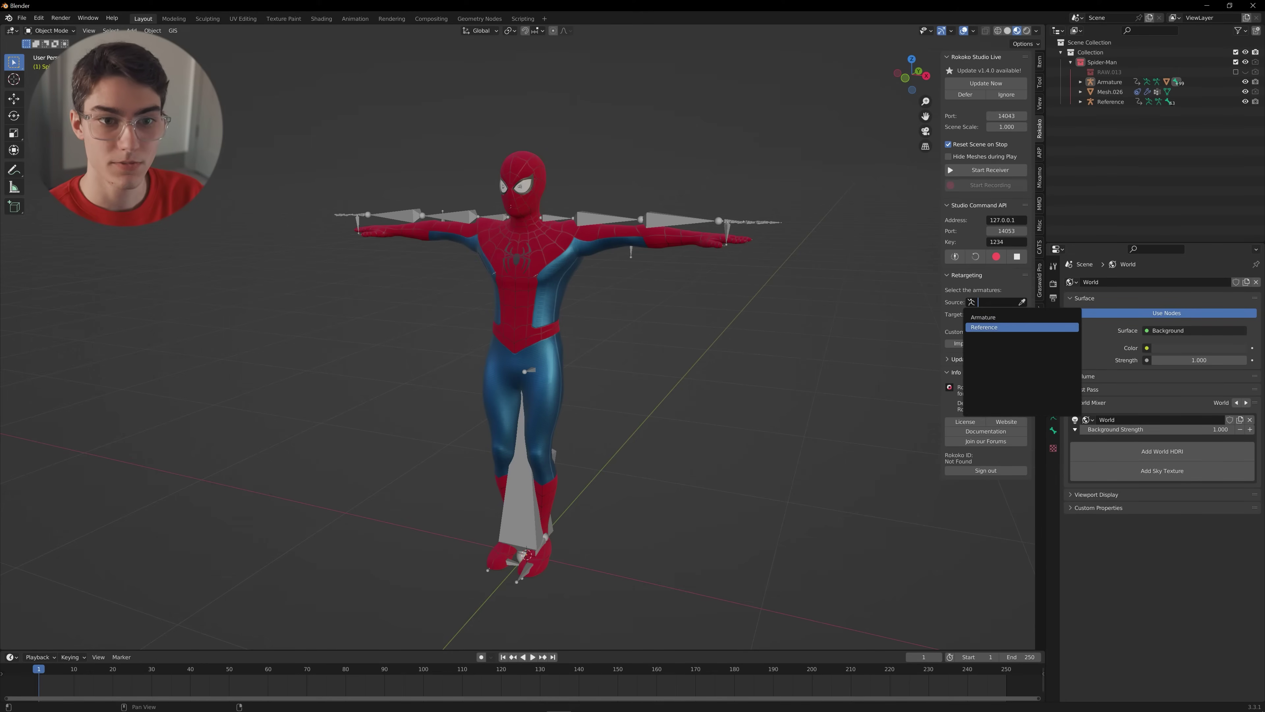
{"action": "left_click", "coordinate": [984, 327]}
{"action": "left_click", "coordinate": [719, 210]}
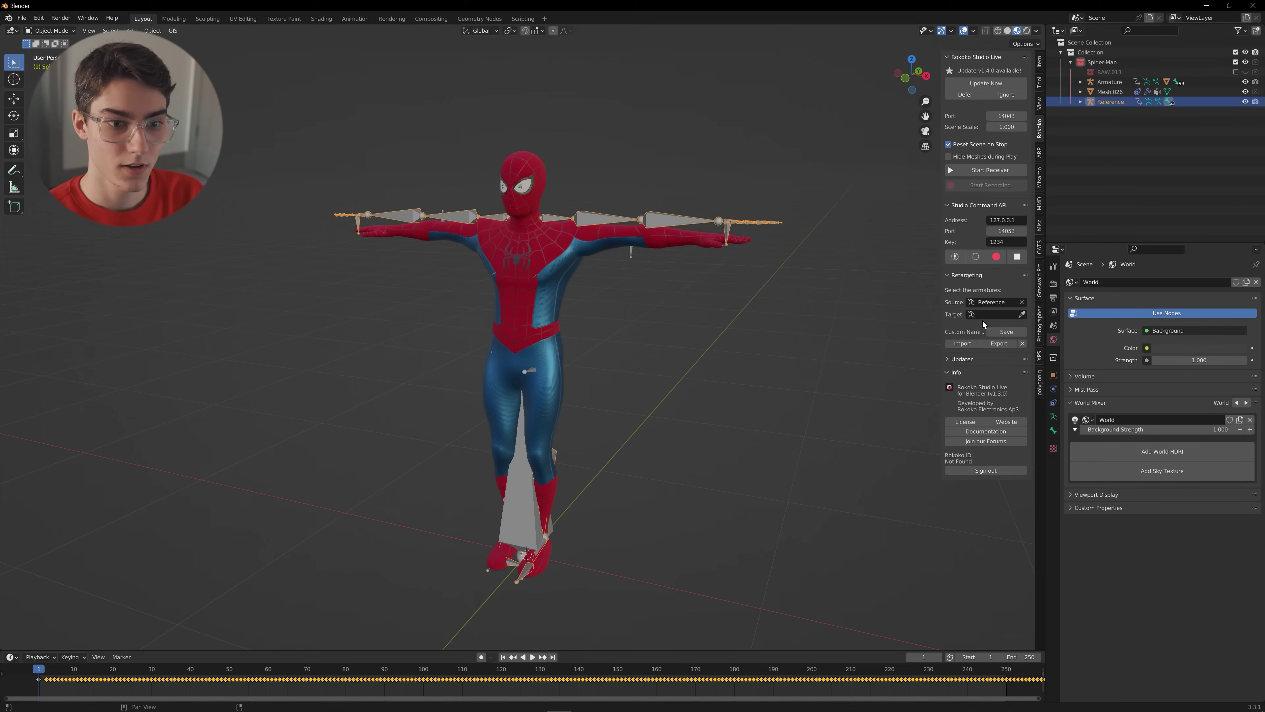
{"action": "left_click", "coordinate": [968, 315]}
{"action": "left_click", "coordinate": [996, 333]}
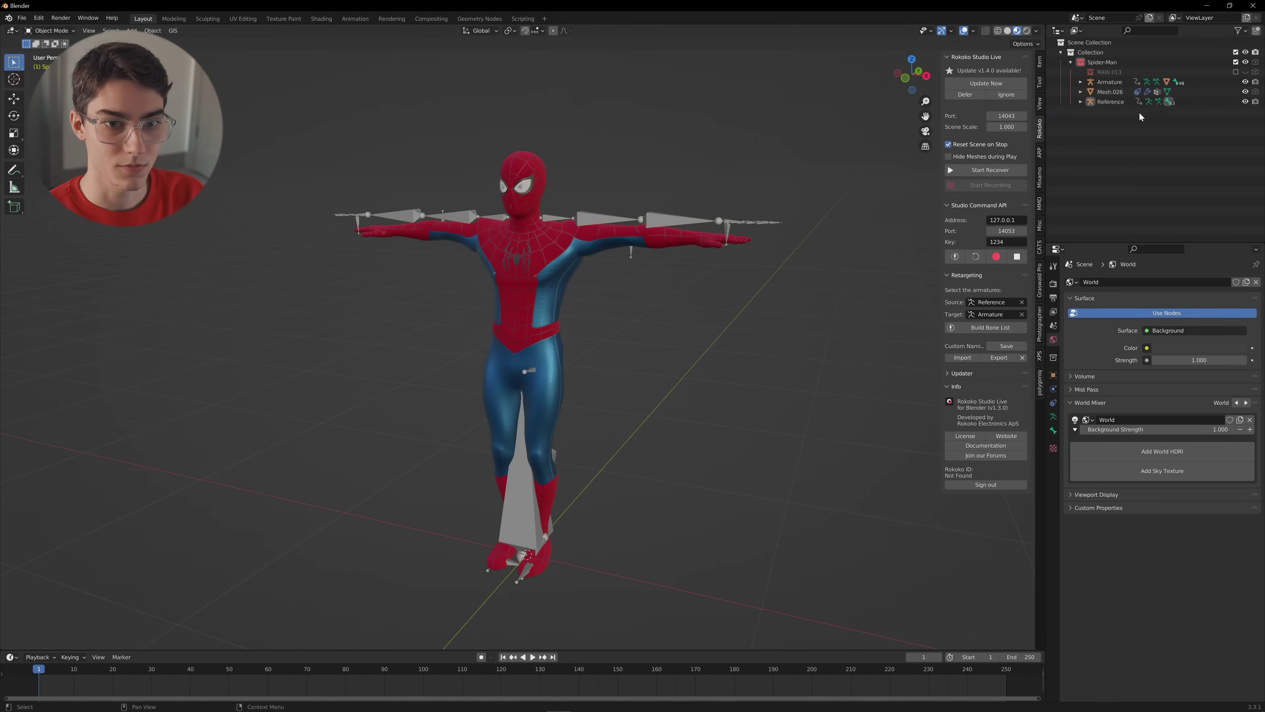
- Build the retargeting bone list and examine the bone mapping from the hips down to the left hand
{"action": "mouse_move", "coordinate": [603, 281]}
{"action": "middle_mouse_down"}
{"action": "mouse_move", "coordinate": [669, 271]}
{"action": "mouse_move", "coordinate": [623, 272]}
{"action": "middle_mouse_up"}
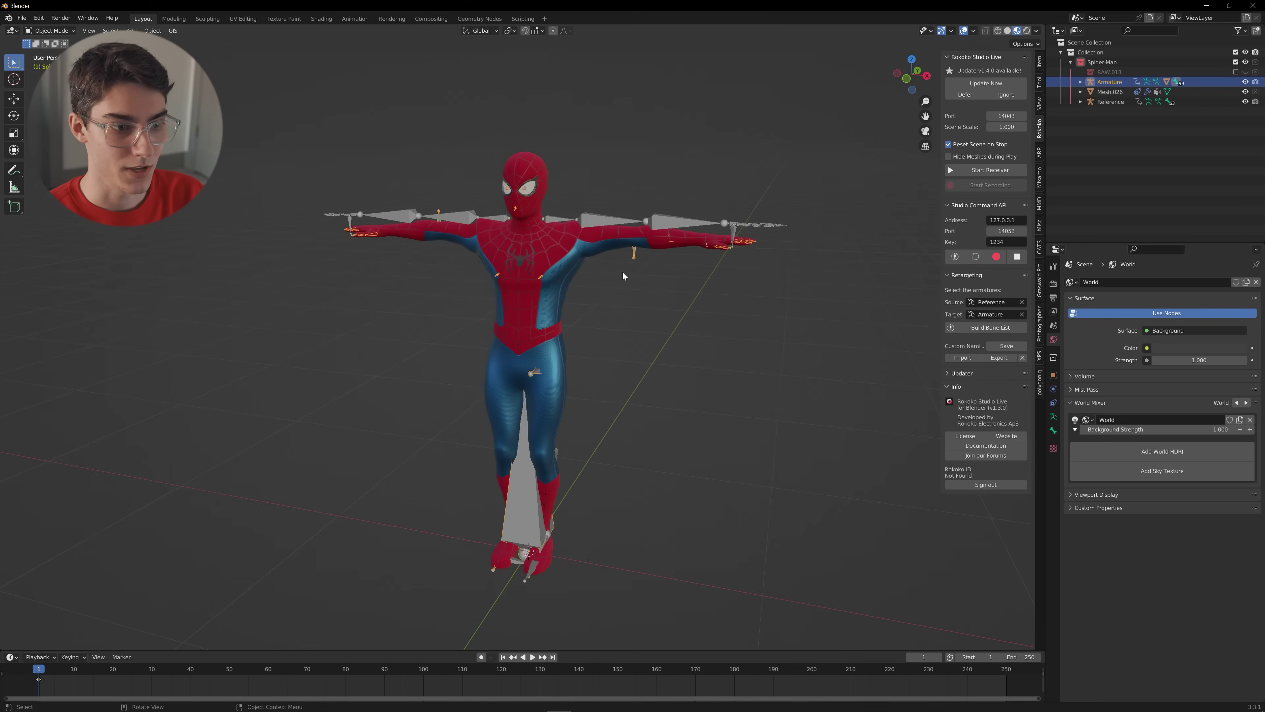
{"action": "left_click", "coordinate": [623, 273]}
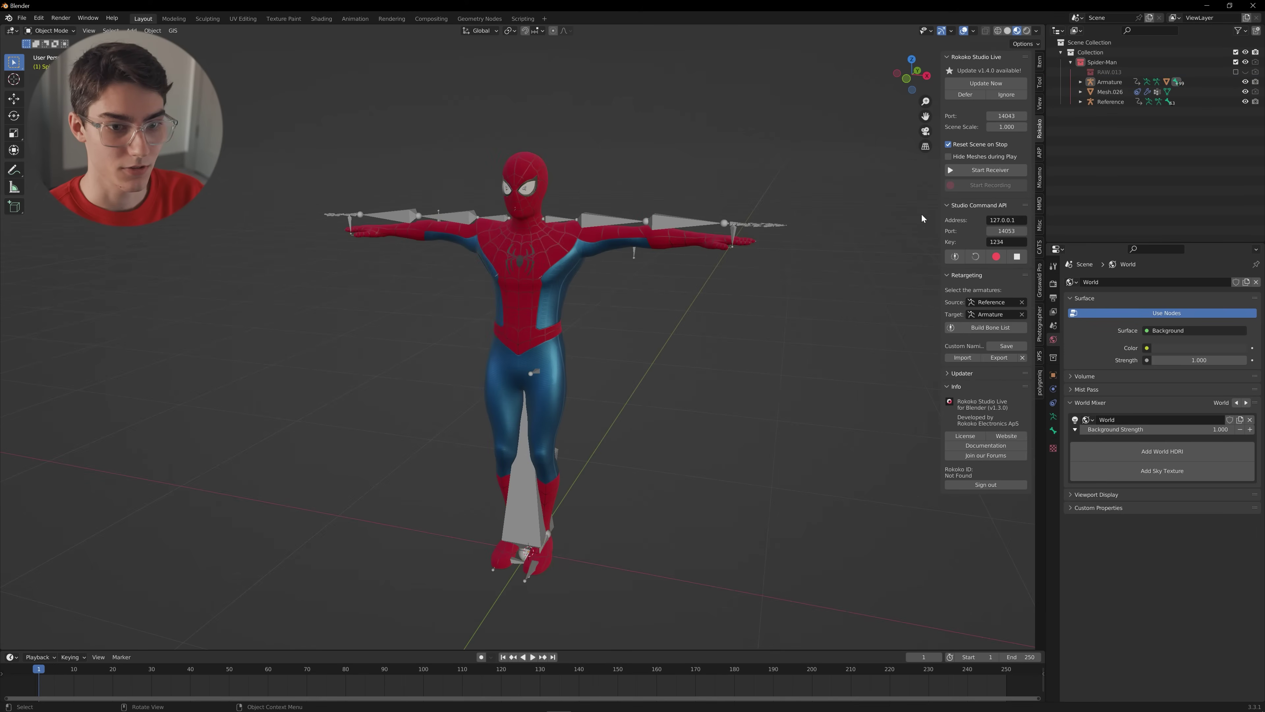
{"action": "left_click", "coordinate": [986, 326]}
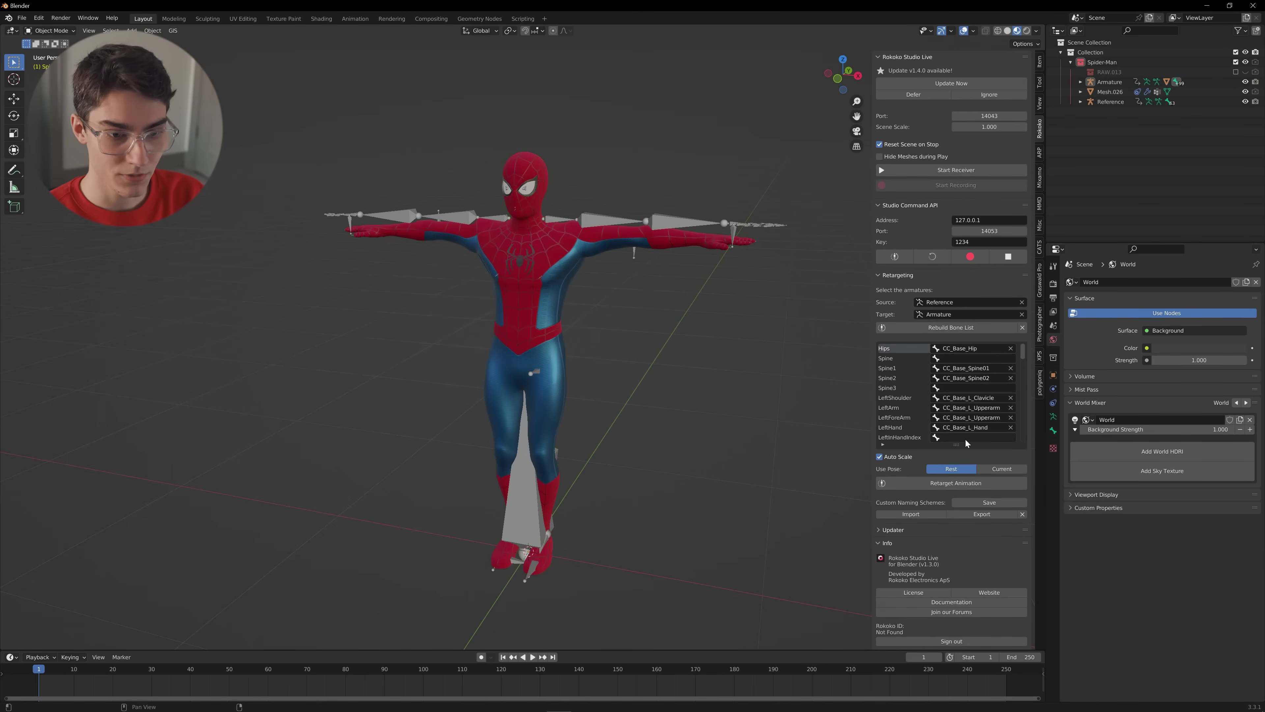
{"action": "scroll", "coordinate": [973, 381], "scroll_direction": "down", "scroll_amount": 2}
{"action": "scroll", "coordinate": [973, 381], "scroll_direction": "up", "scroll_amount": 2}
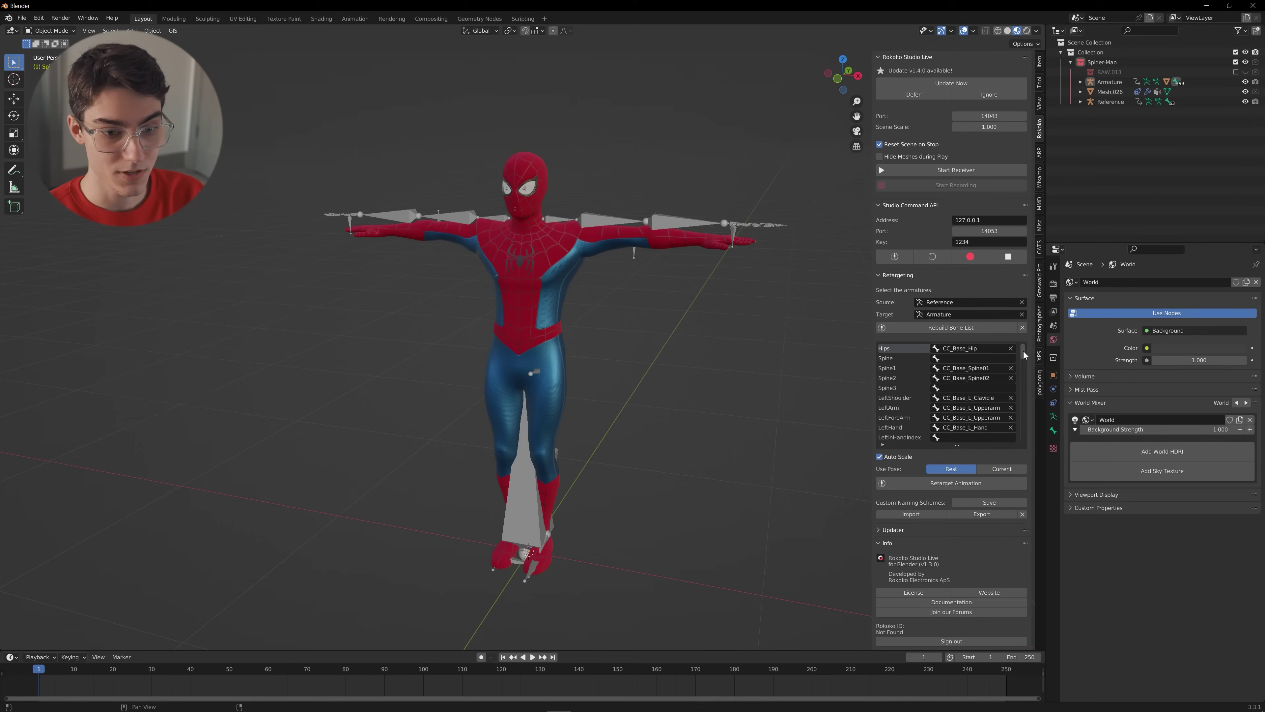
{"action": "left_click_drag", "start_coordinate": [1023, 351], "coordinate": [966, 360]}
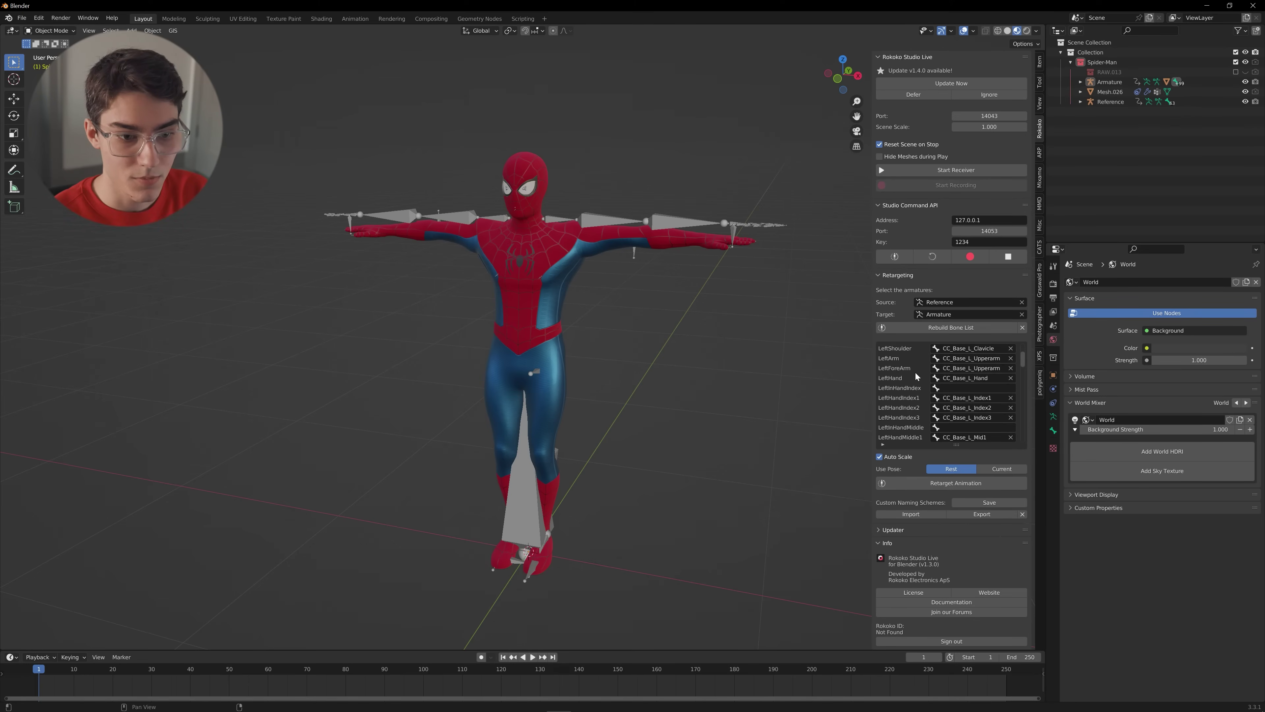
- Map the LeftForeArm source bone to CC_Base_L_Forearm in the retargeting bone list
{"action": "left_click", "coordinate": [989, 368]}
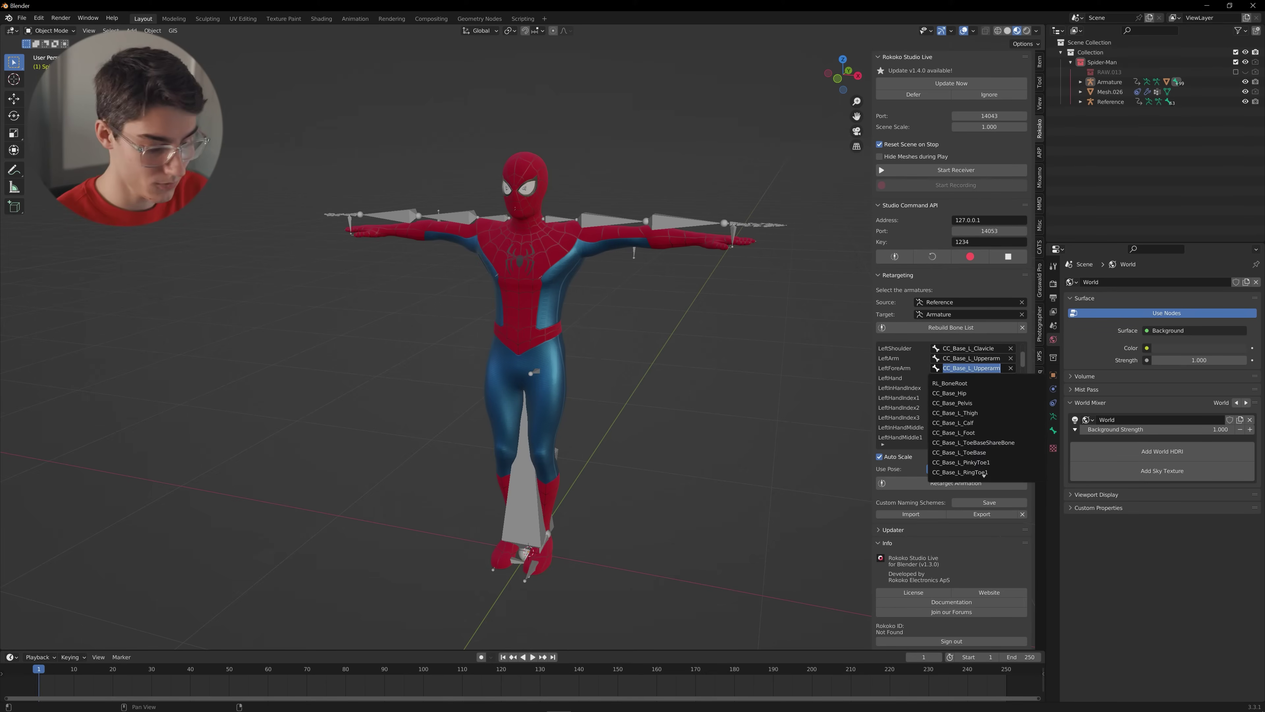
{"action": "type", "text": "arm"}
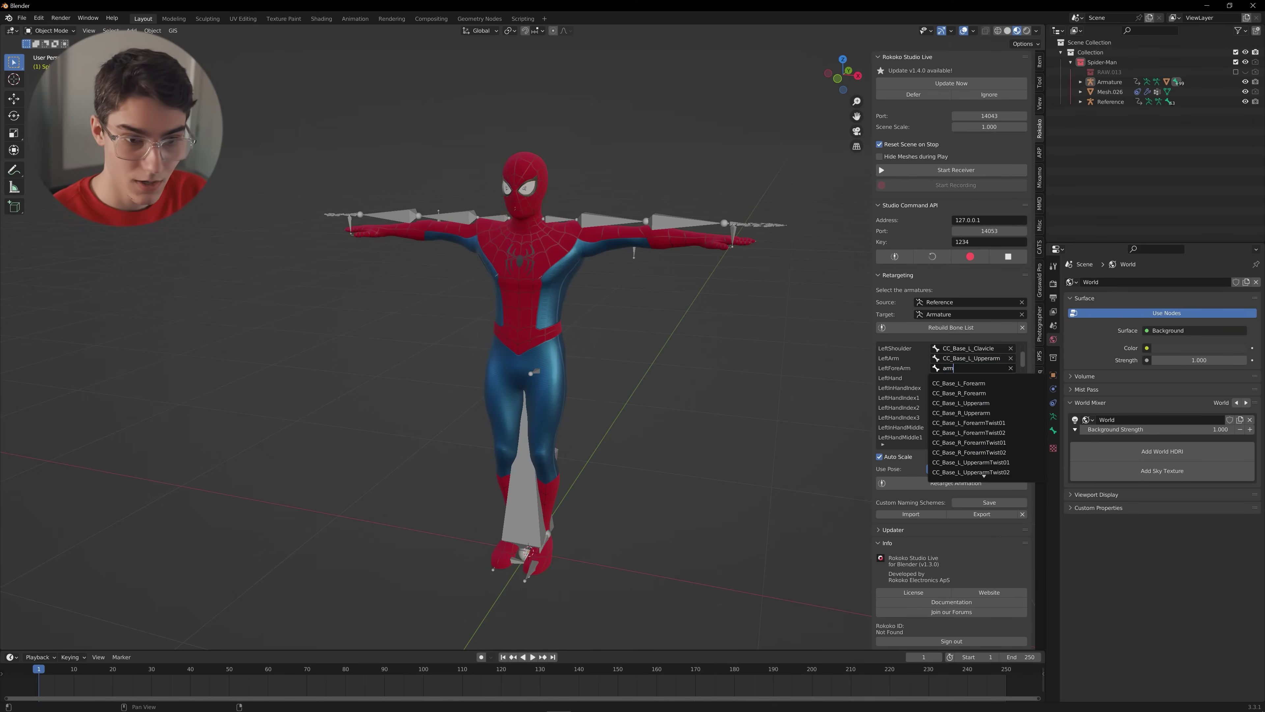
{"action": "key", "text": "Return"}
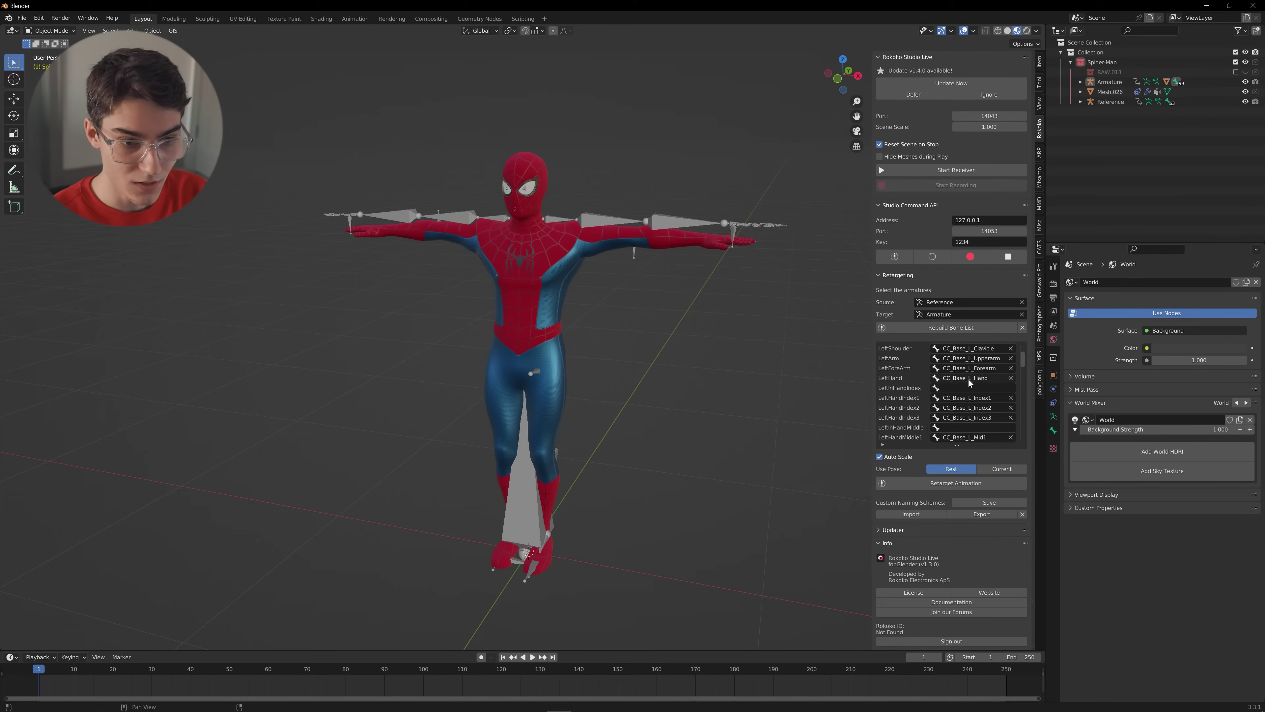
- Review the left-hand finger bone mapping and set the target bone for Neck to CC_Base_NeckTwist01
{"action": "scroll", "coordinate": [979, 377], "scroll_direction": "down", "scroll_amount": 1}
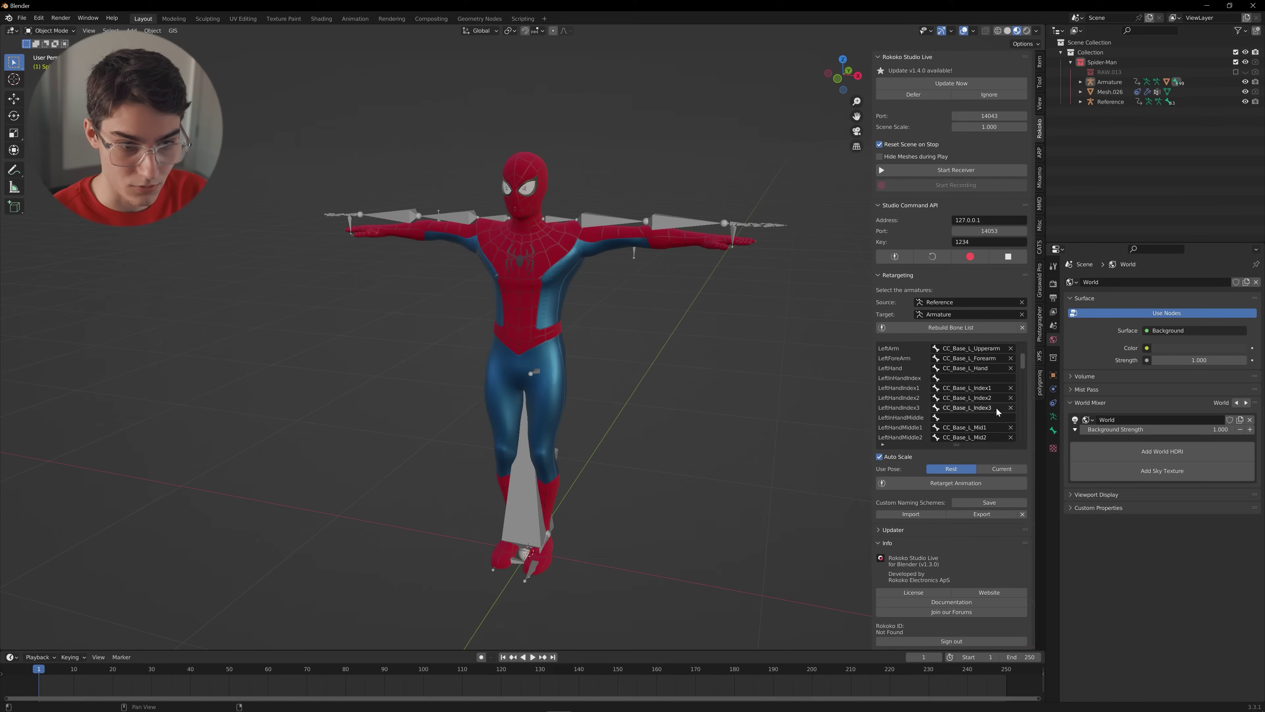
{"action": "scroll", "coordinate": [999, 398], "scroll_direction": "down", "scroll_amount": 4}
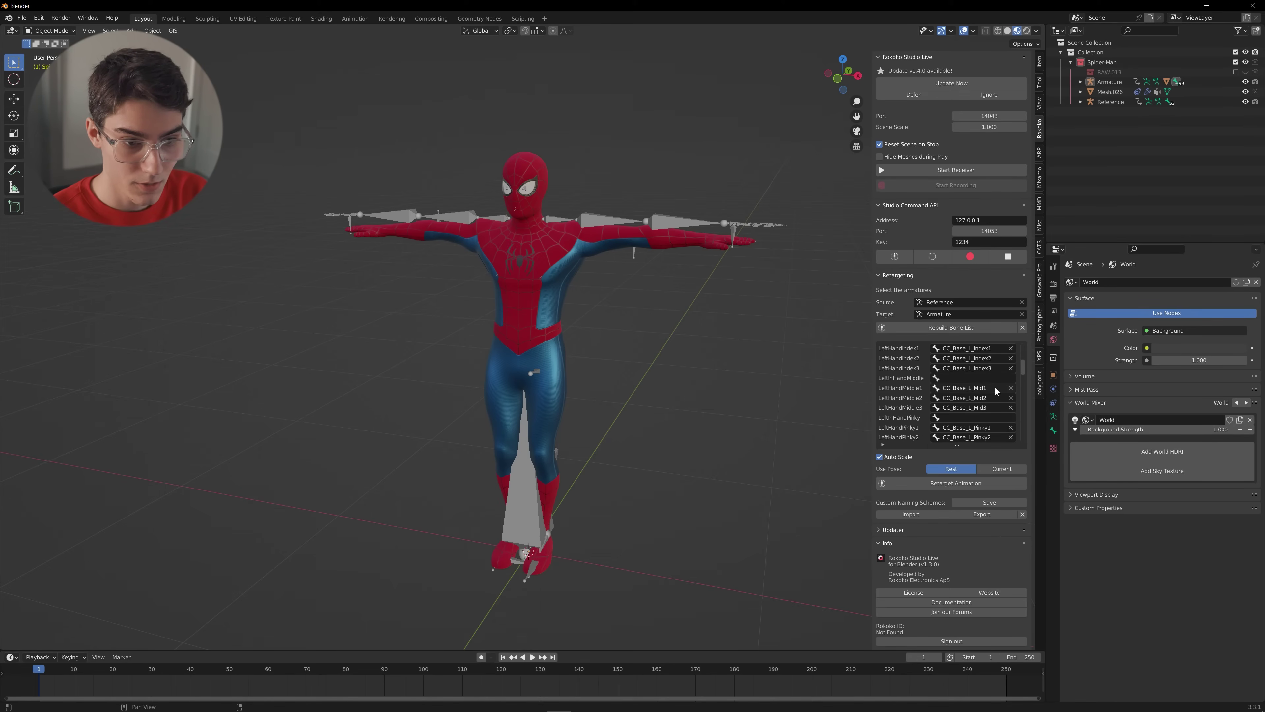
{"action": "scroll", "coordinate": [996, 404], "scroll_direction": "down", "scroll_amount": 4}
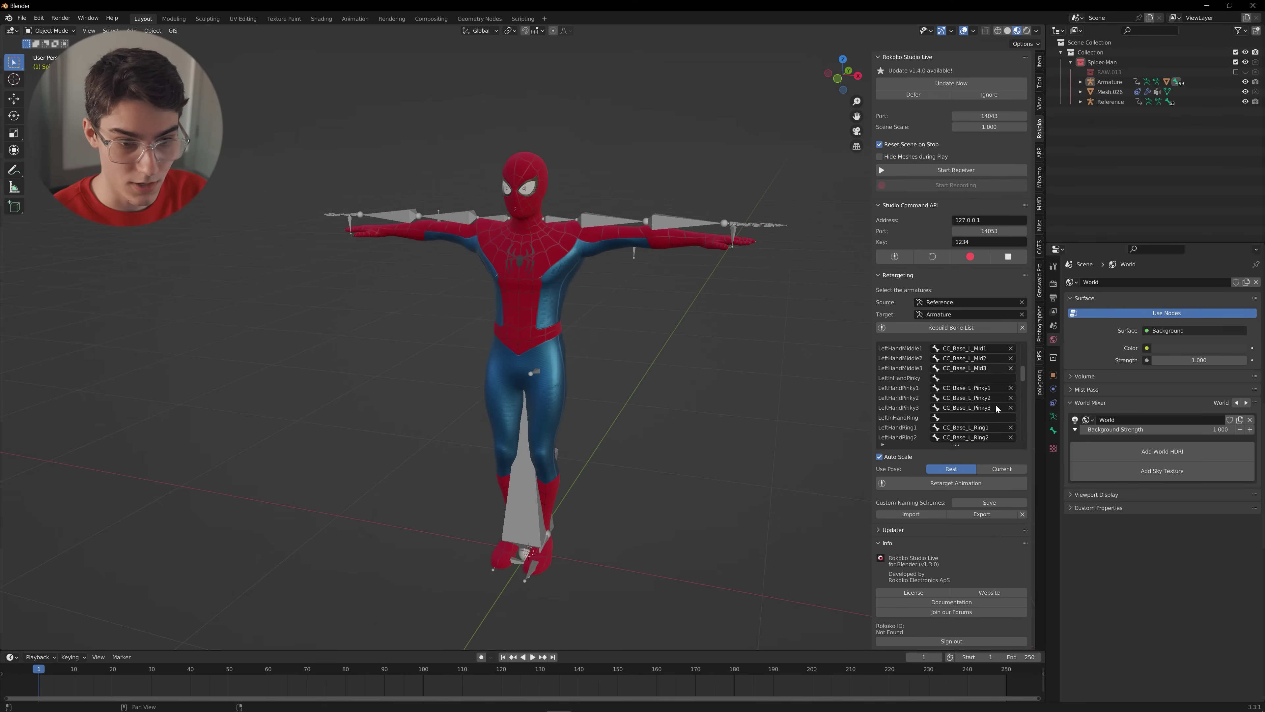
{"action": "scroll", "coordinate": [989, 405], "scroll_direction": "down", "scroll_amount": 2}
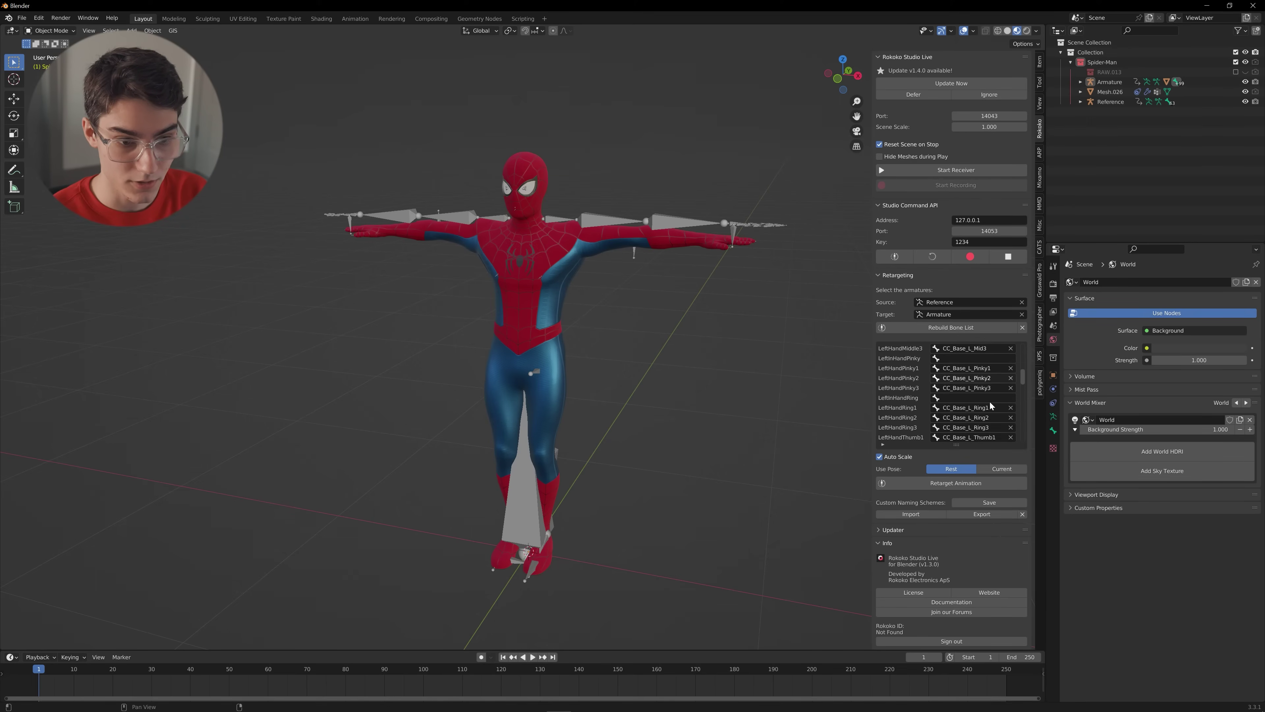
{"action": "scroll", "coordinate": [997, 422], "scroll_direction": "down", "scroll_amount": 4}
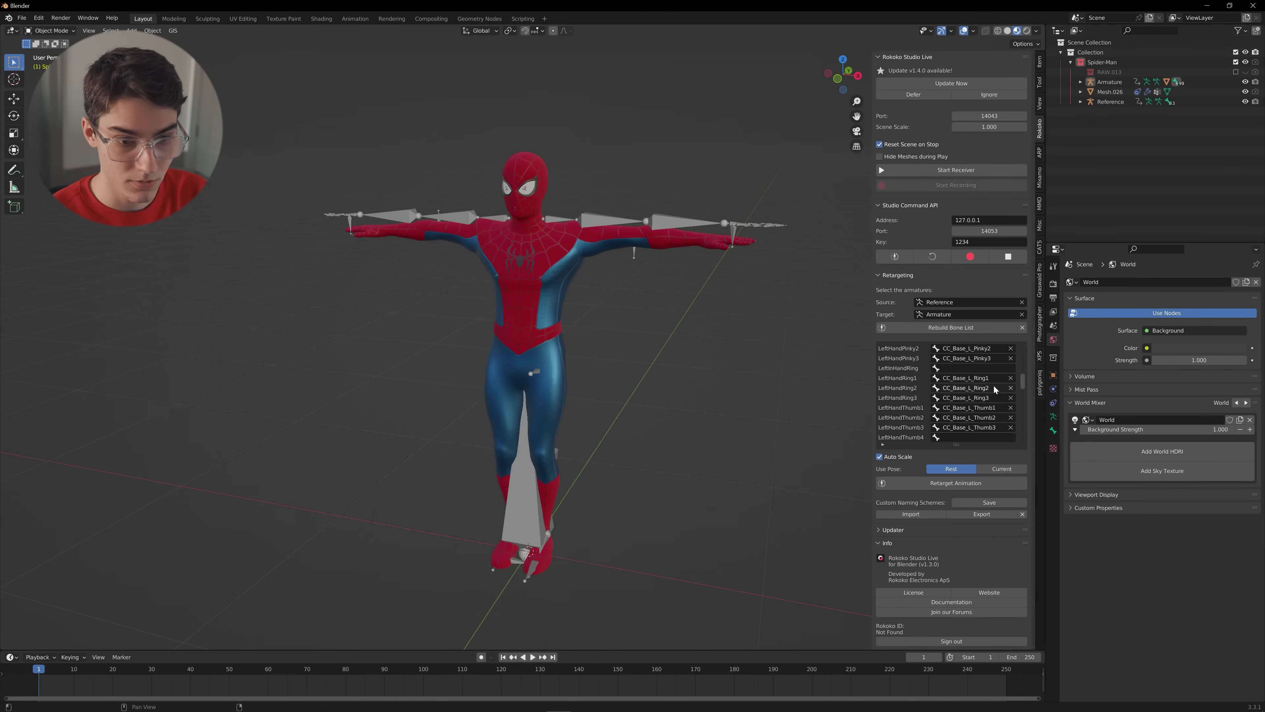
{"action": "scroll", "coordinate": [990, 408], "scroll_direction": "down", "scroll_amount": 3}
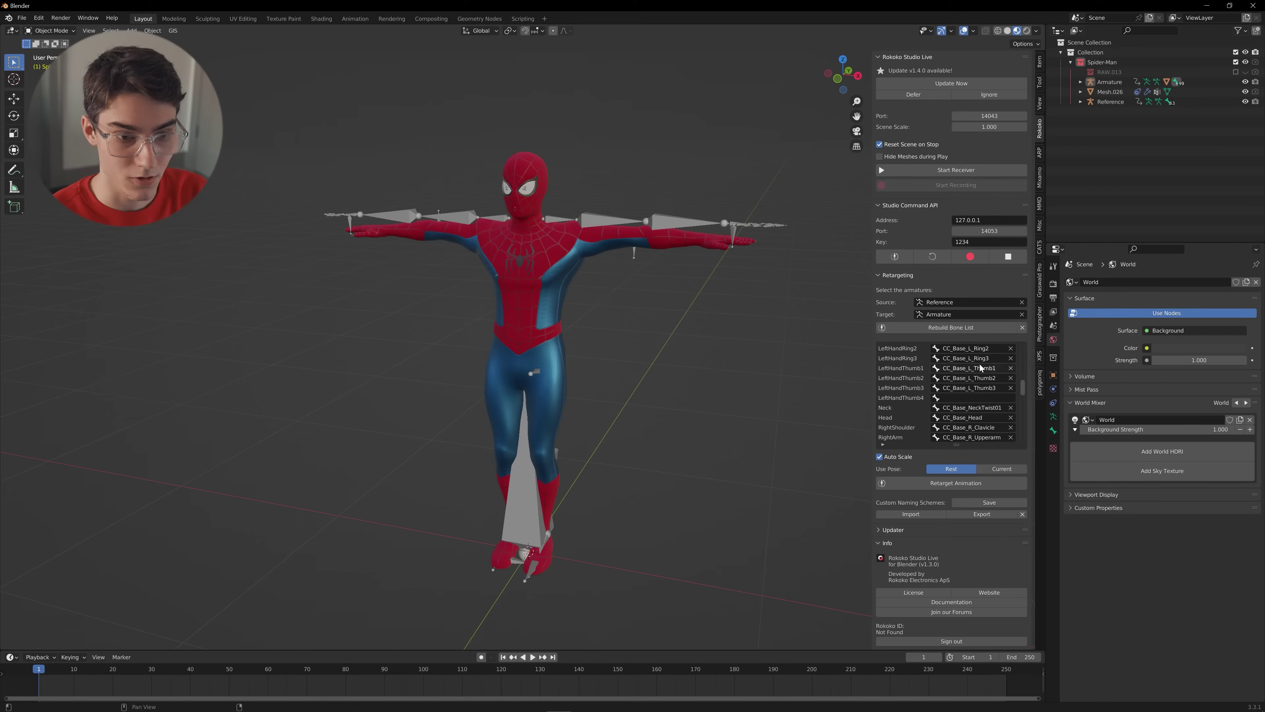
{"action": "scroll", "coordinate": [976, 385], "scroll_direction": "down", "scroll_amount": 3}
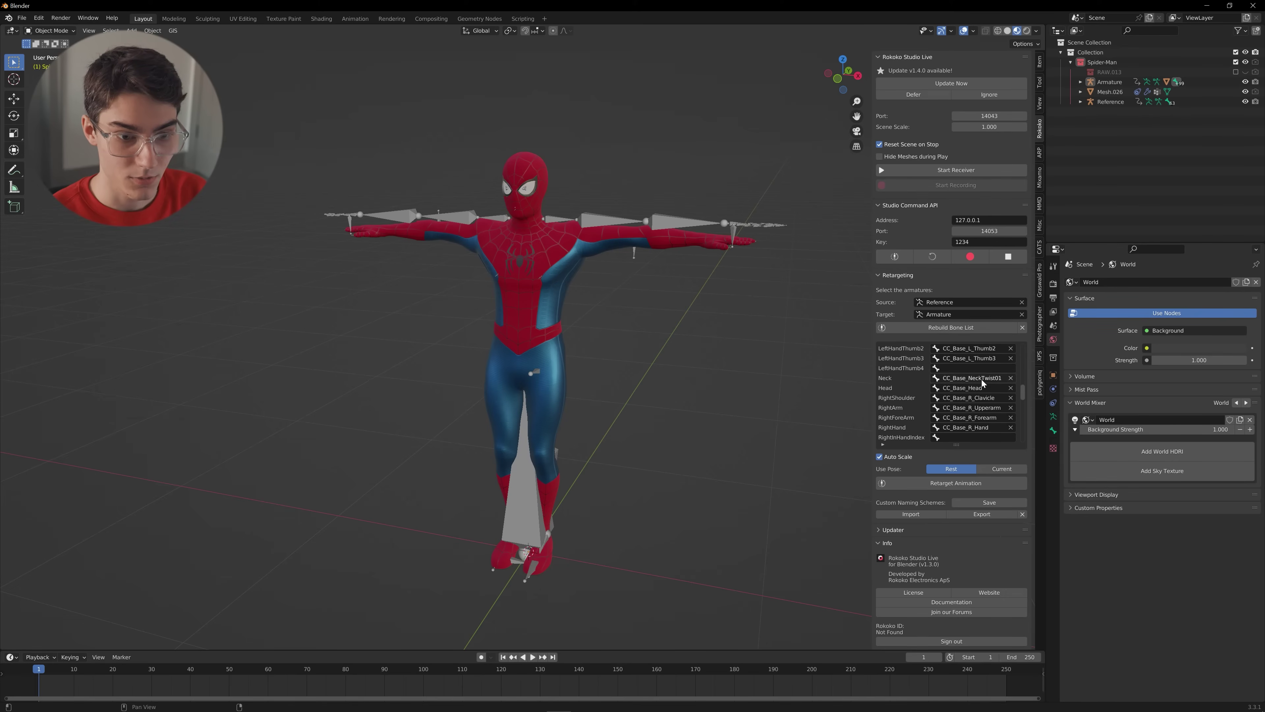
{"action": "left_click", "coordinate": [982, 380]}
{"action": "type", "text": "neck"}
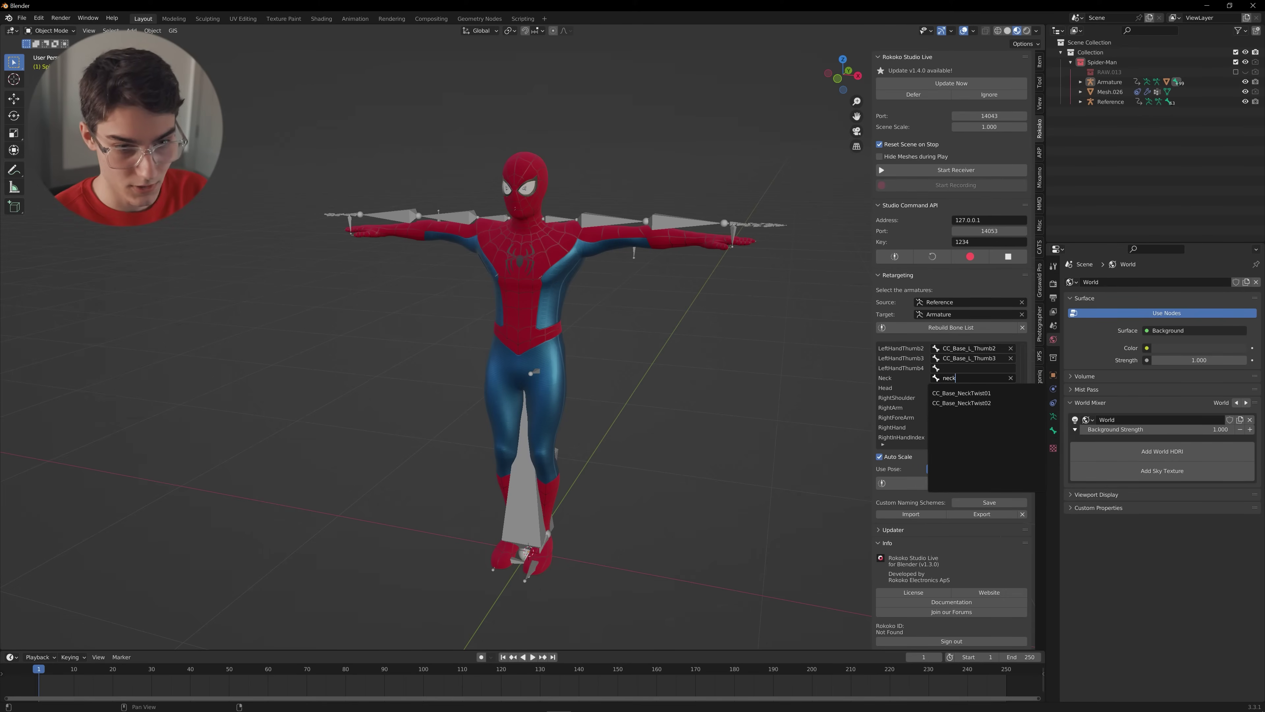
{"action": "left_click", "coordinate": [988, 393]}
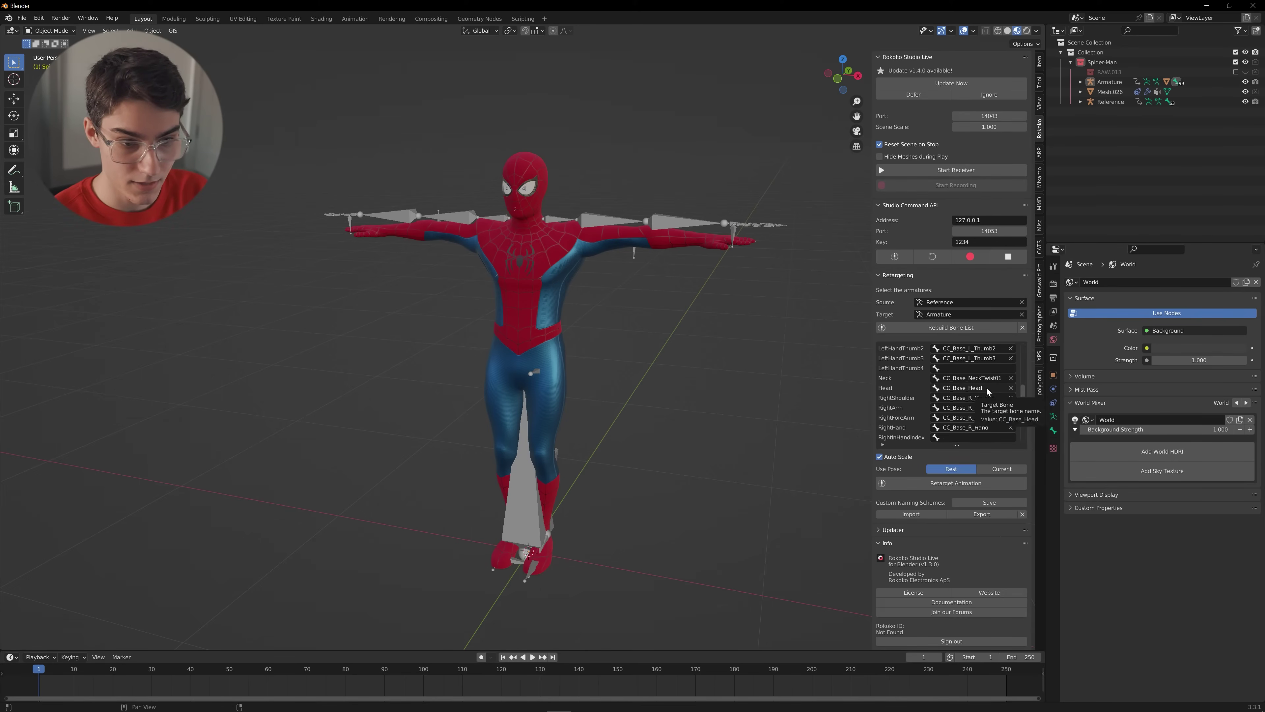
- Examine the remaining bone mapping from the head and right arm down to RightToeBase
{"action": "scroll", "coordinate": [987, 392], "scroll_direction": "down", "scroll_amount": 1}
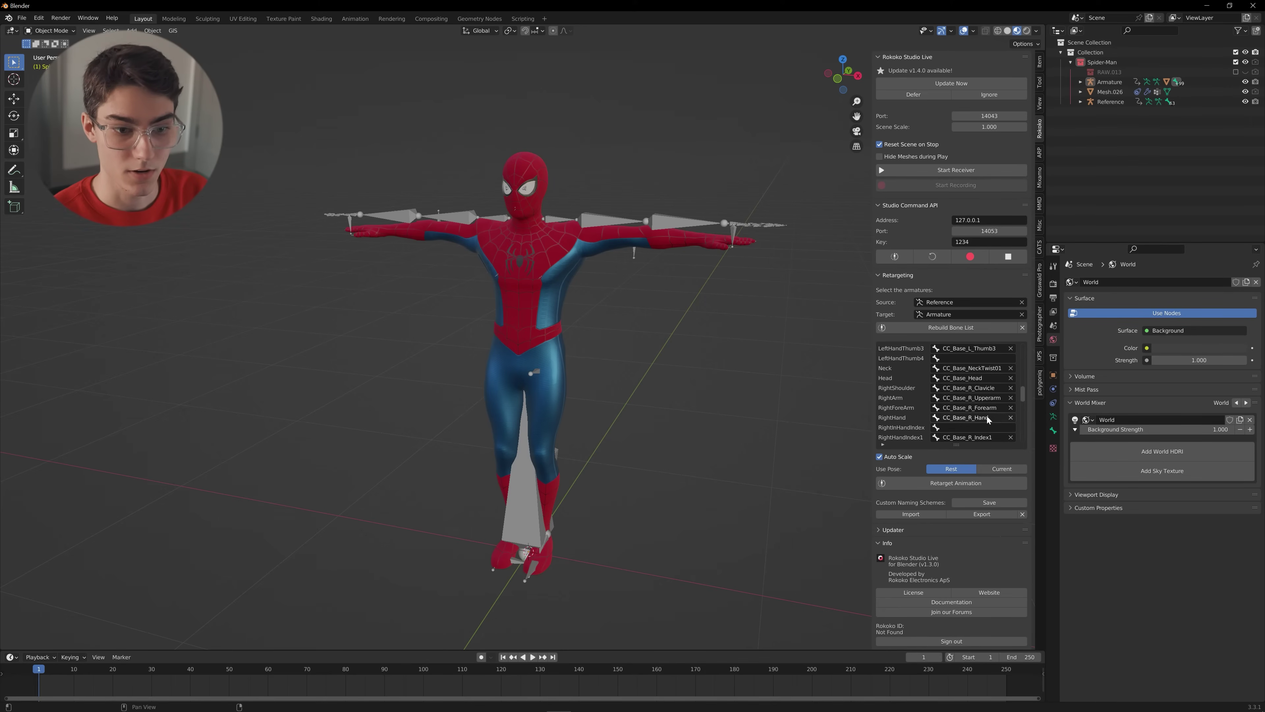
{"action": "scroll", "coordinate": [999, 408], "scroll_direction": "down", "scroll_amount": 5}
{"action": "scroll", "coordinate": [1001, 392], "scroll_direction": "down", "scroll_amount": 9}
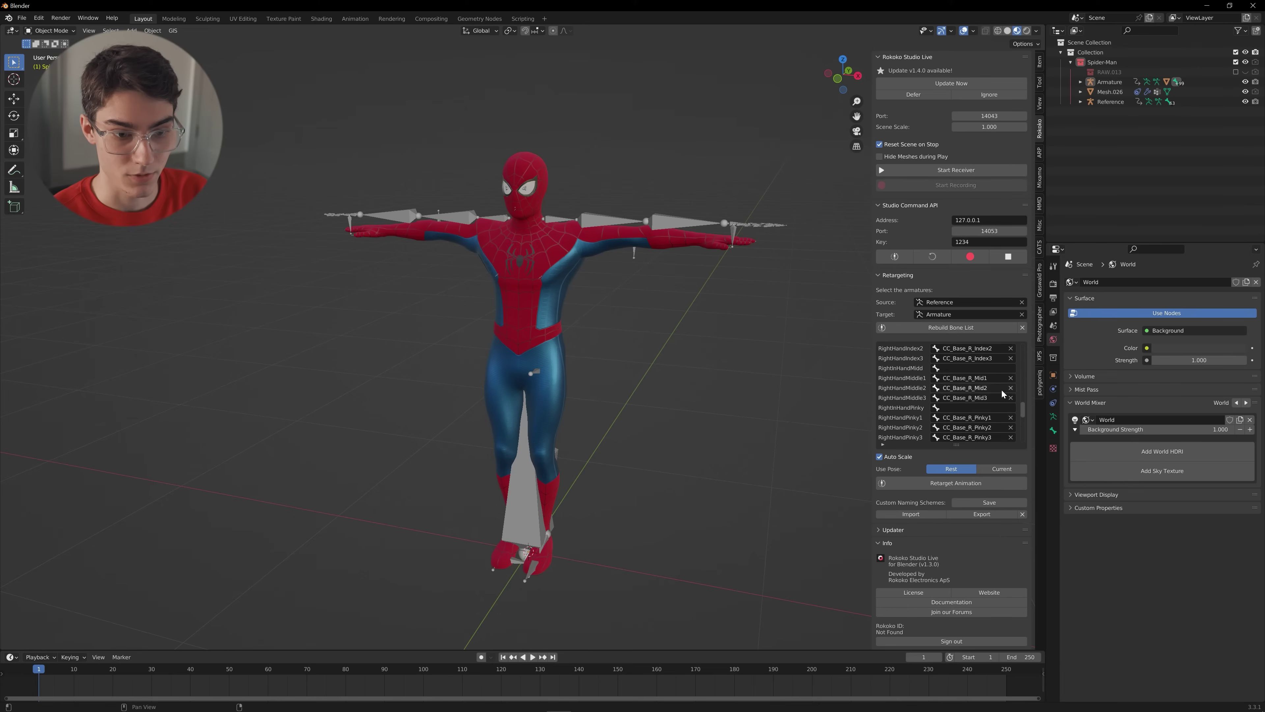
{"action": "scroll", "coordinate": [997, 400], "scroll_direction": "down", "scroll_amount": 7}
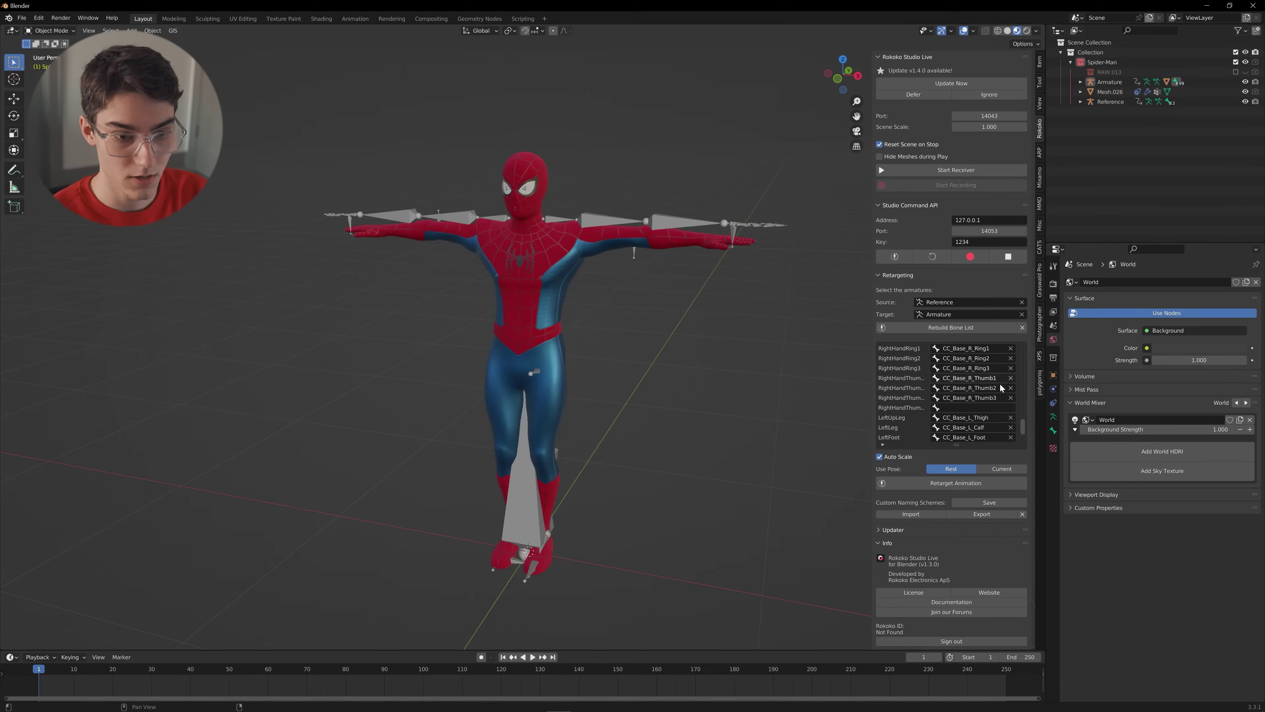
{"action": "scroll", "coordinate": [998, 400], "scroll_direction": "down", "scroll_amount": 4}
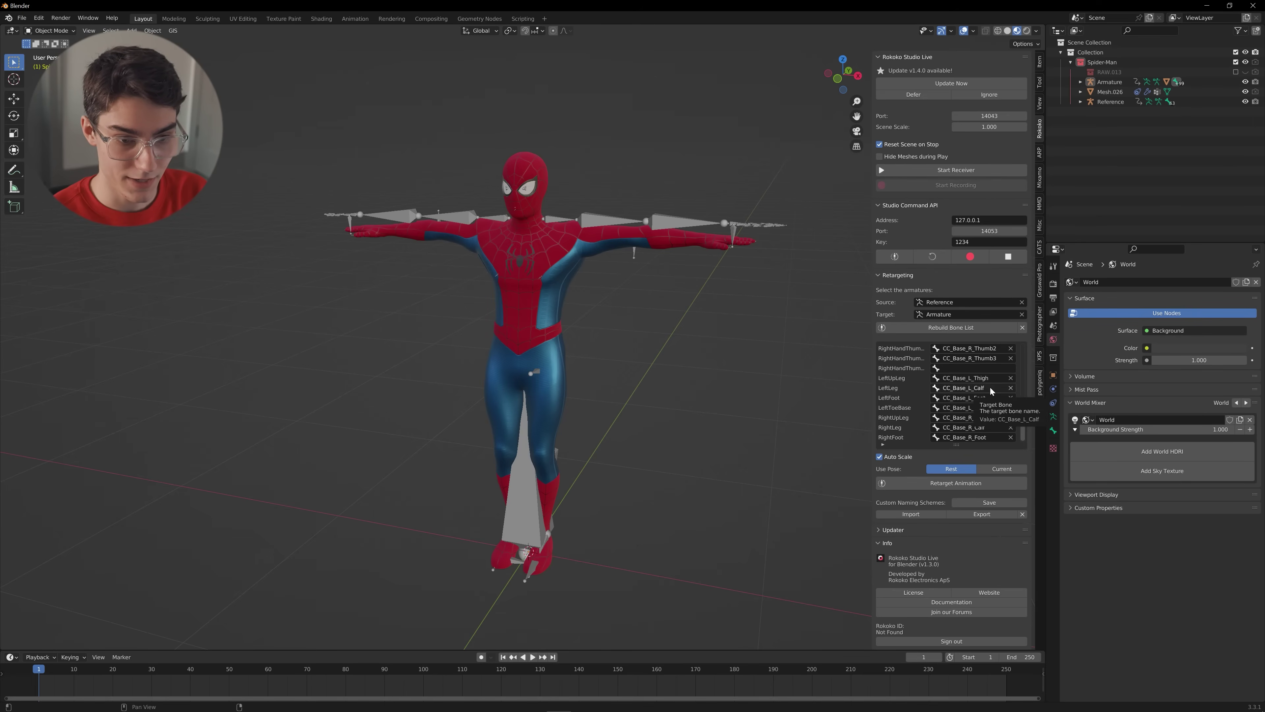
{"action": "scroll", "coordinate": [992, 397], "scroll_direction": "down", "scroll_amount": 1}
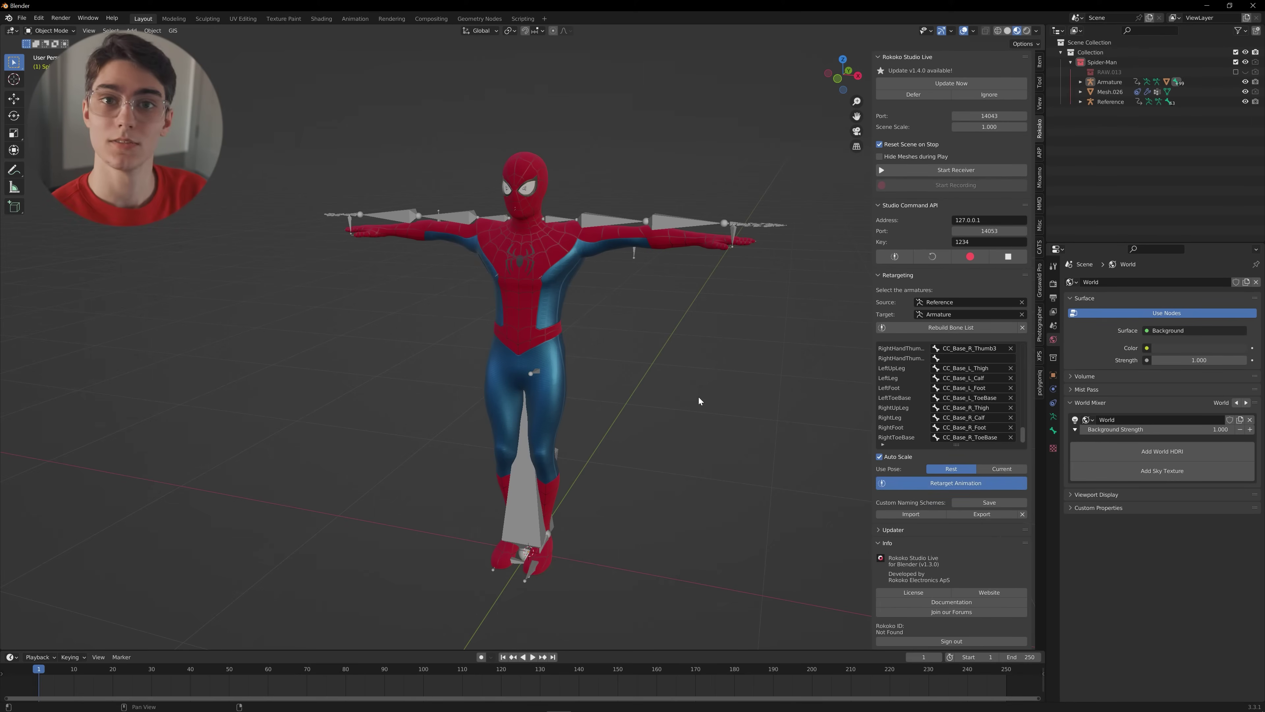
- Retarget the animation onto the character and play it back with the Reference armature hidden
{"action": "key", "text": "space"}
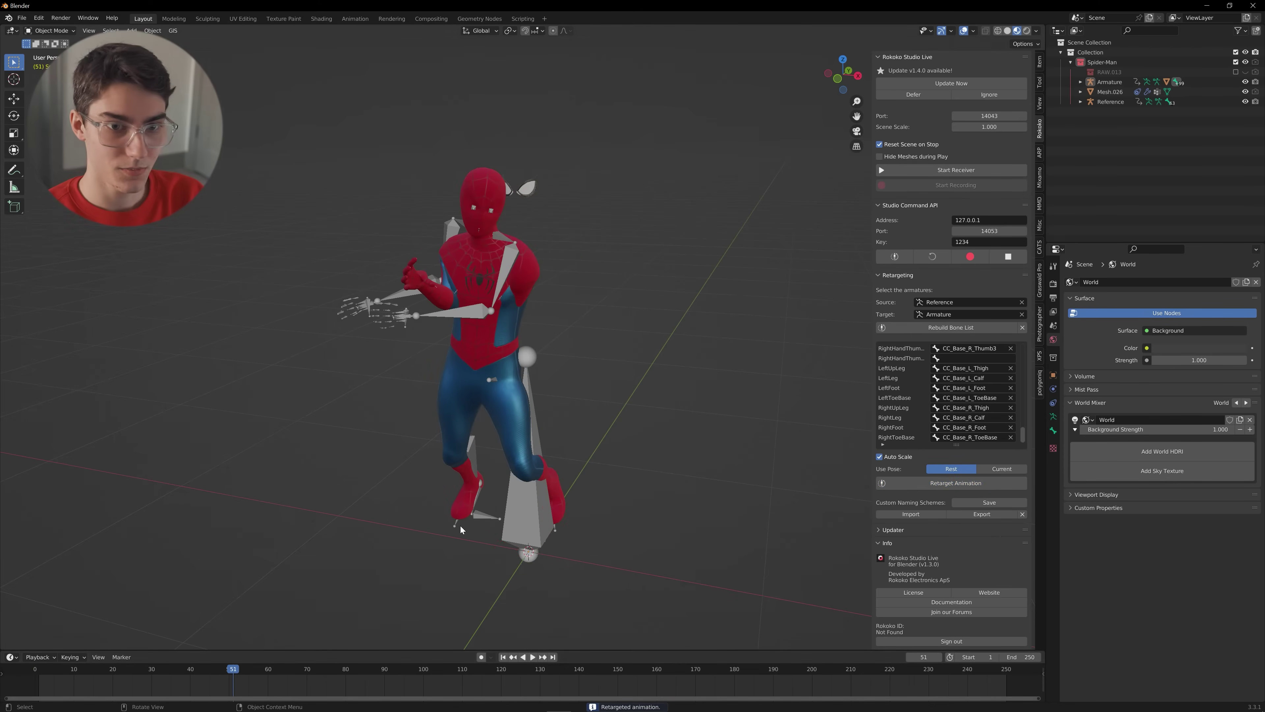
{"action": "key", "text": "h"}
{"action": "middle_click_drag", "start_coordinate": [827, 280], "coordinate": [301, 632]}
{"action": "left_click_drag", "start_coordinate": [233, 674], "coordinate": [518, 661]}
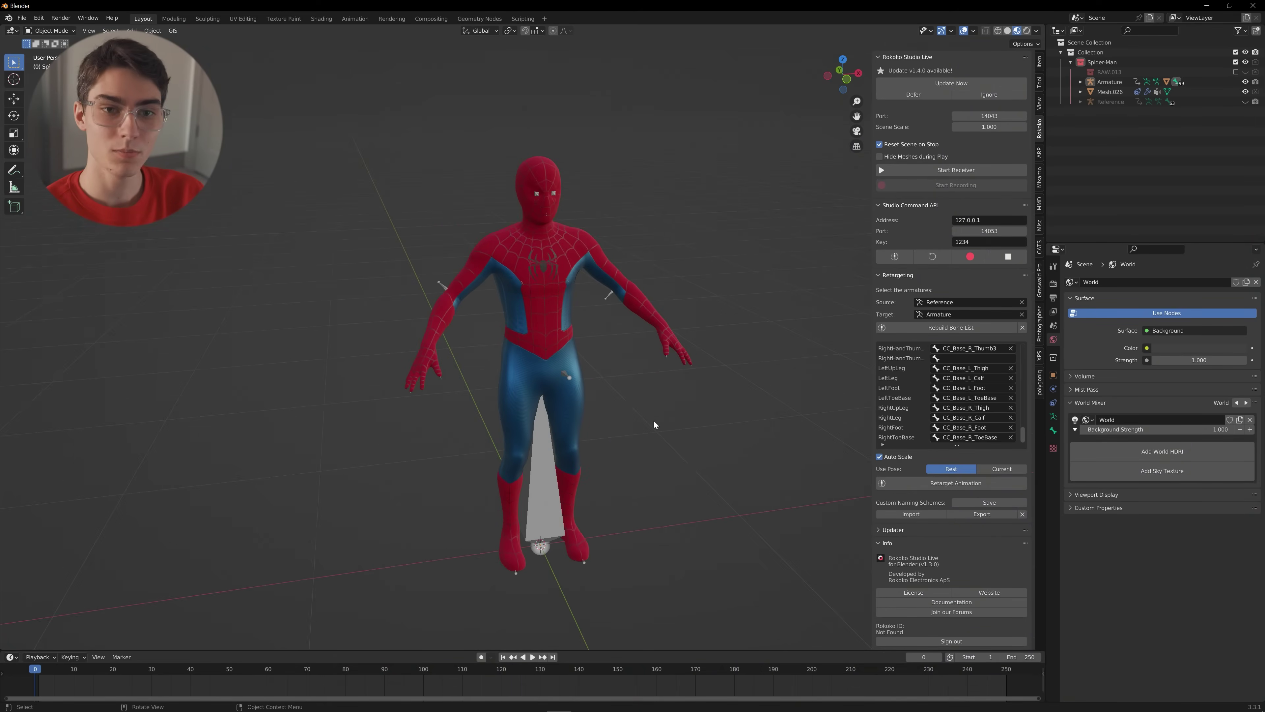
- Unhide the Reference armature to compare its pose with the character's, and undo everything back to before the retargeting
{"action": "left_click", "coordinate": [1245, 102]}
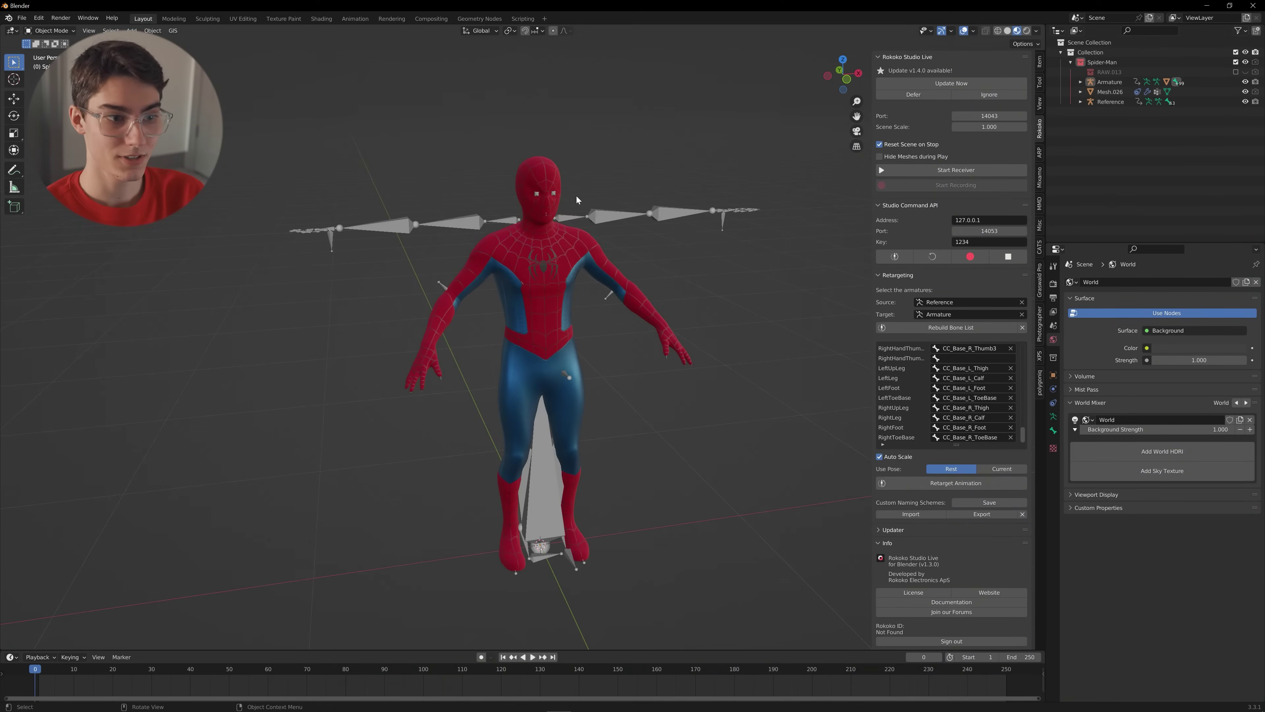
{"action": "middle_click_drag", "start_coordinate": [527, 345], "coordinate": [572, 352]}
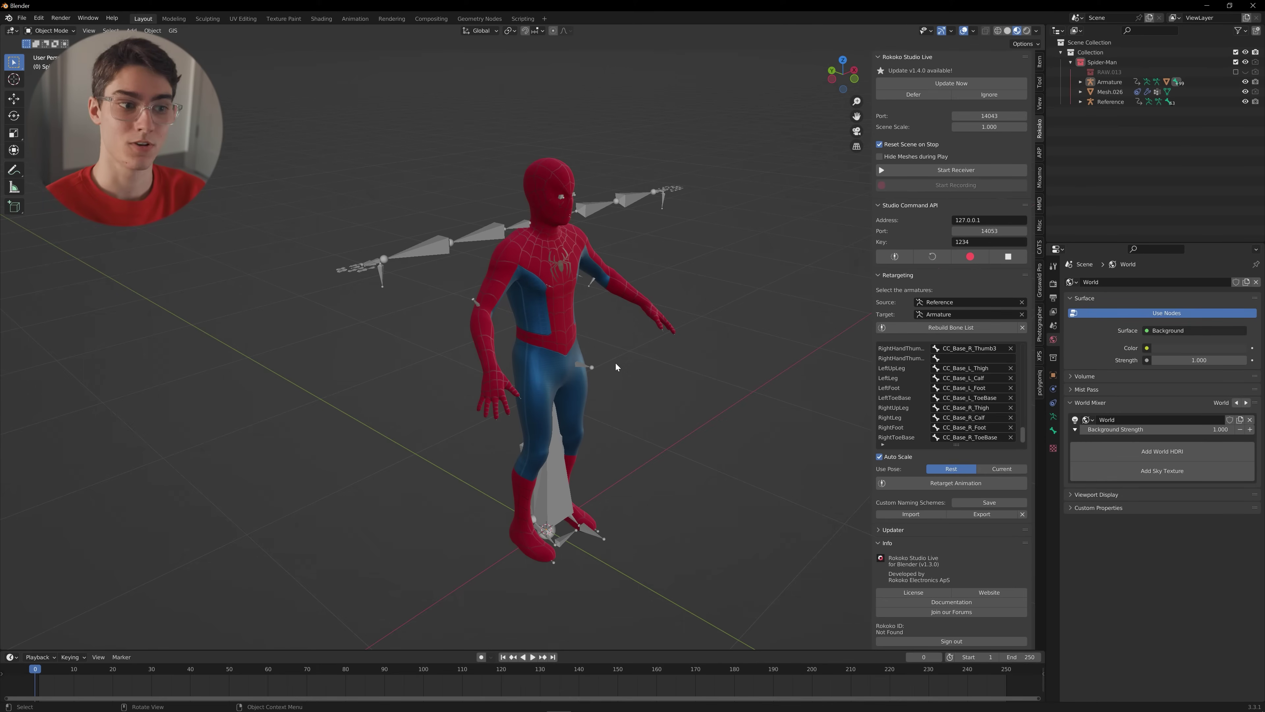
{"action": "key", "text": "space"}
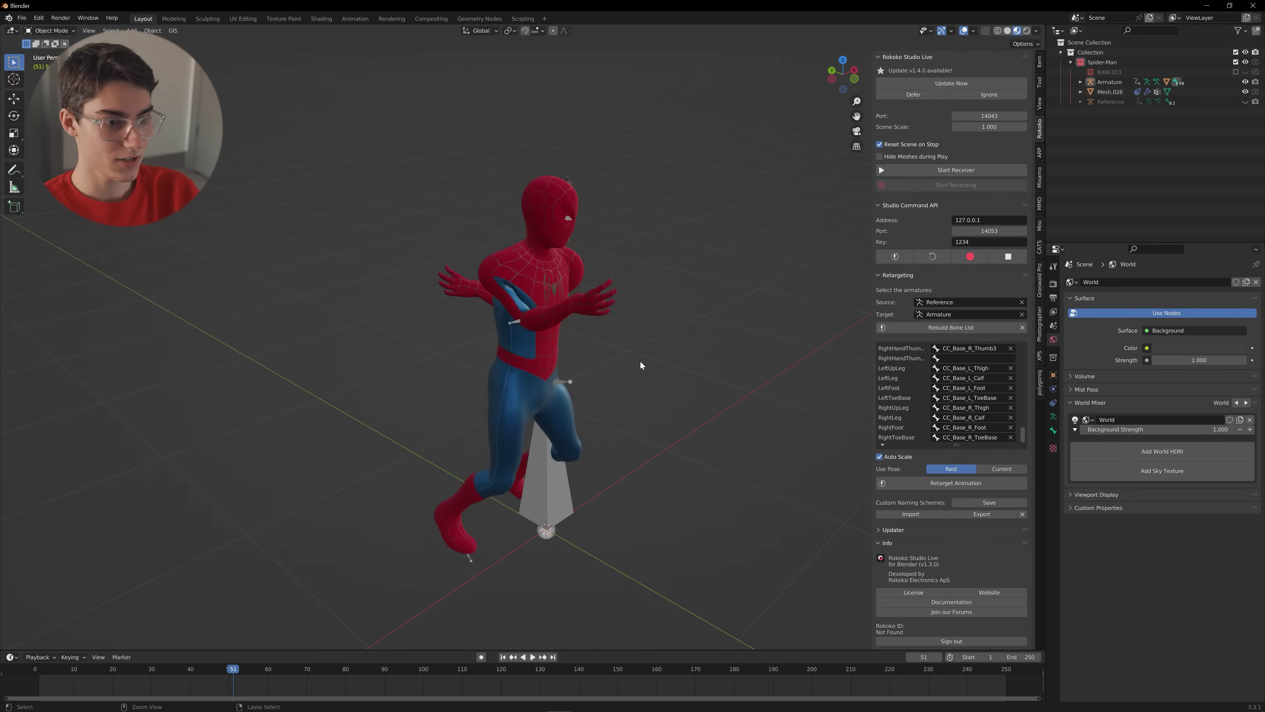
{"action": "key", "text": "Escape"}
{"action": "mouse_move", "coordinate": [640, 361]}
{"action": "middle_mouse_down"}
{"action": "mouse_move", "coordinate": [658, 359]}
{"action": "mouse_move", "coordinate": [565, 342]}
{"action": "mouse_move", "coordinate": [700, 330]}
{"action": "mouse_move", "coordinate": [396, 332]}
{"action": "mouse_move", "coordinate": [644, 340]}
{"action": "middle_mouse_up"}
{"action": "scroll", "coordinate": [589, 332], "scroll_direction": "up", "scroll_amount": 3}
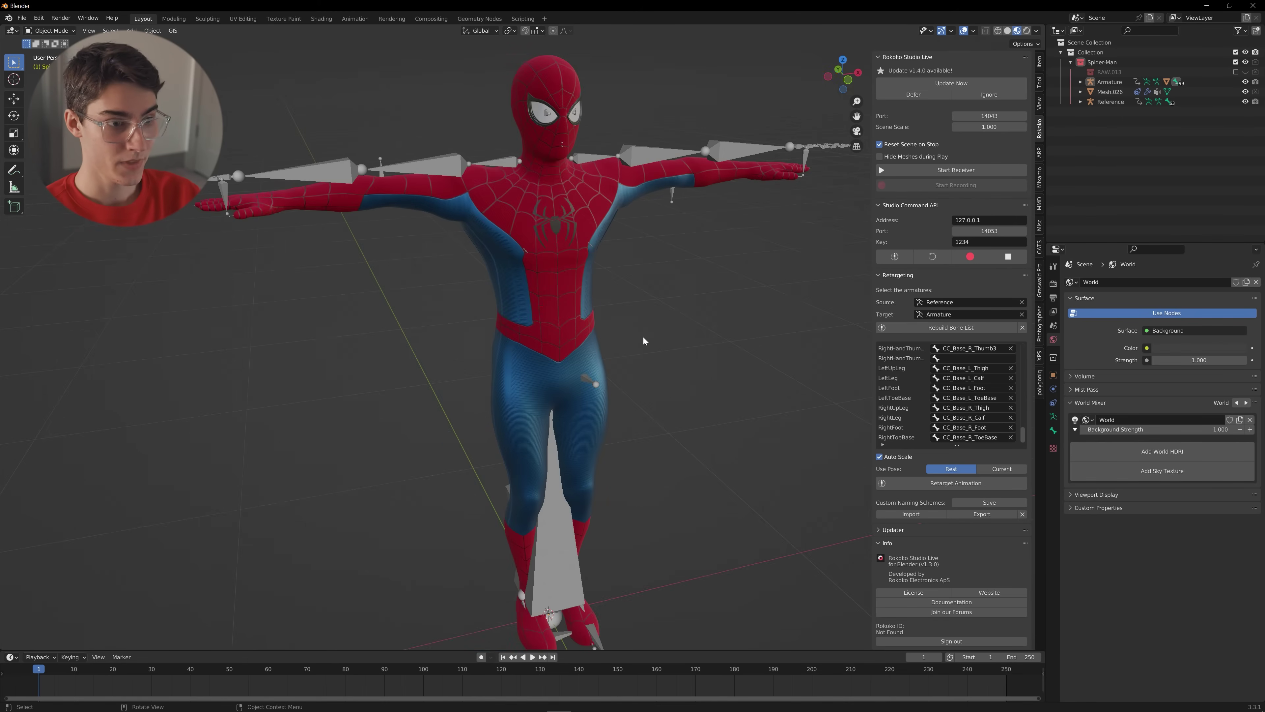
- Compare the character armature's rest pose in Edit Mode with its pose in Object Mode
{"action": "key", "text": "Tab"}
{"action": "middle_click_drag", "start_coordinate": [542, 155], "coordinate": [541, 215]}
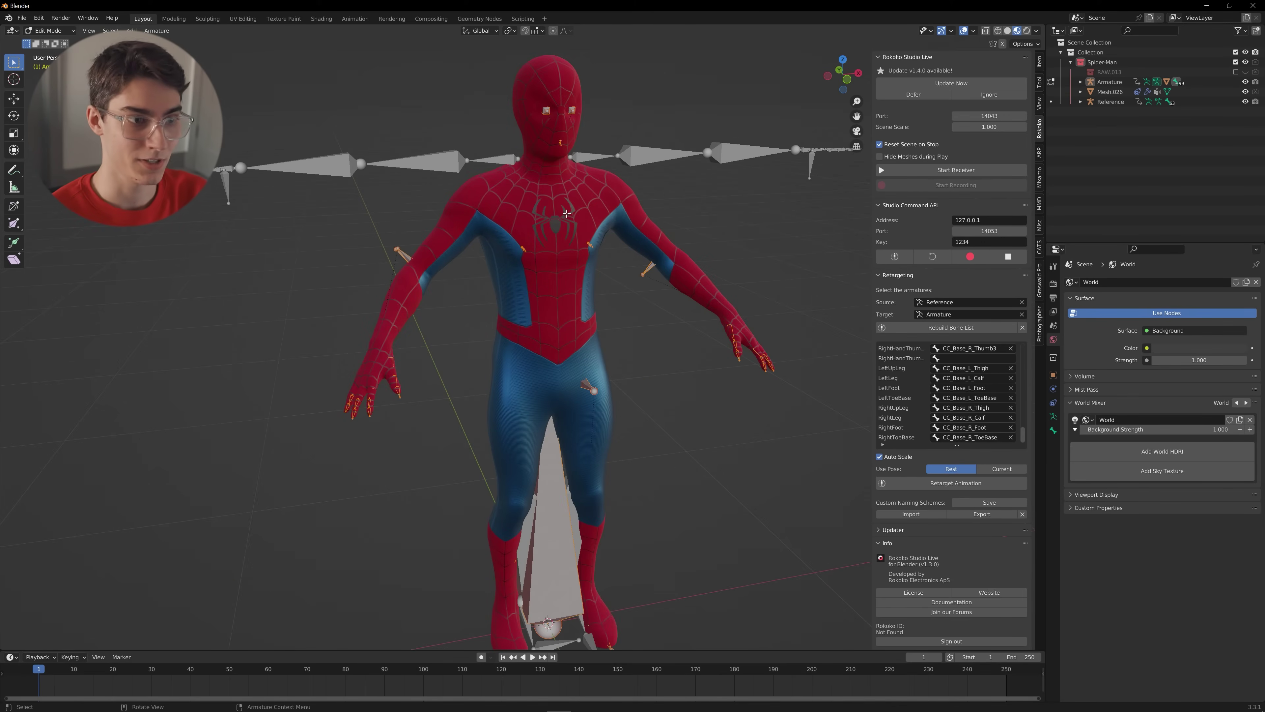
{"action": "key", "text": "Tab"}
{"action": "middle_click_drag", "start_coordinate": [497, 145], "coordinate": [649, 218]}
- Narrow the sidebar, show the CATS add-on's tools and collapse their Supporters section
{"action": "left_click_drag", "start_coordinate": [873, 224], "coordinate": [1040, 249]}
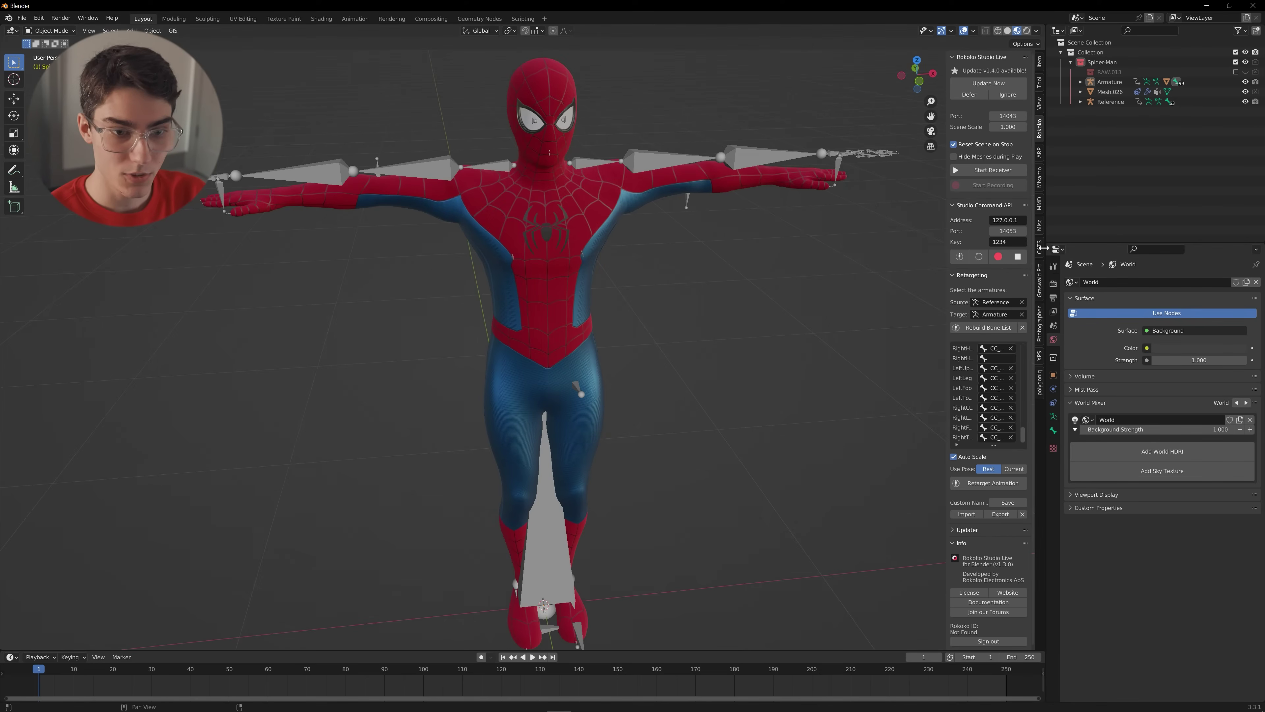
{"action": "left_click", "coordinate": [1041, 247]}
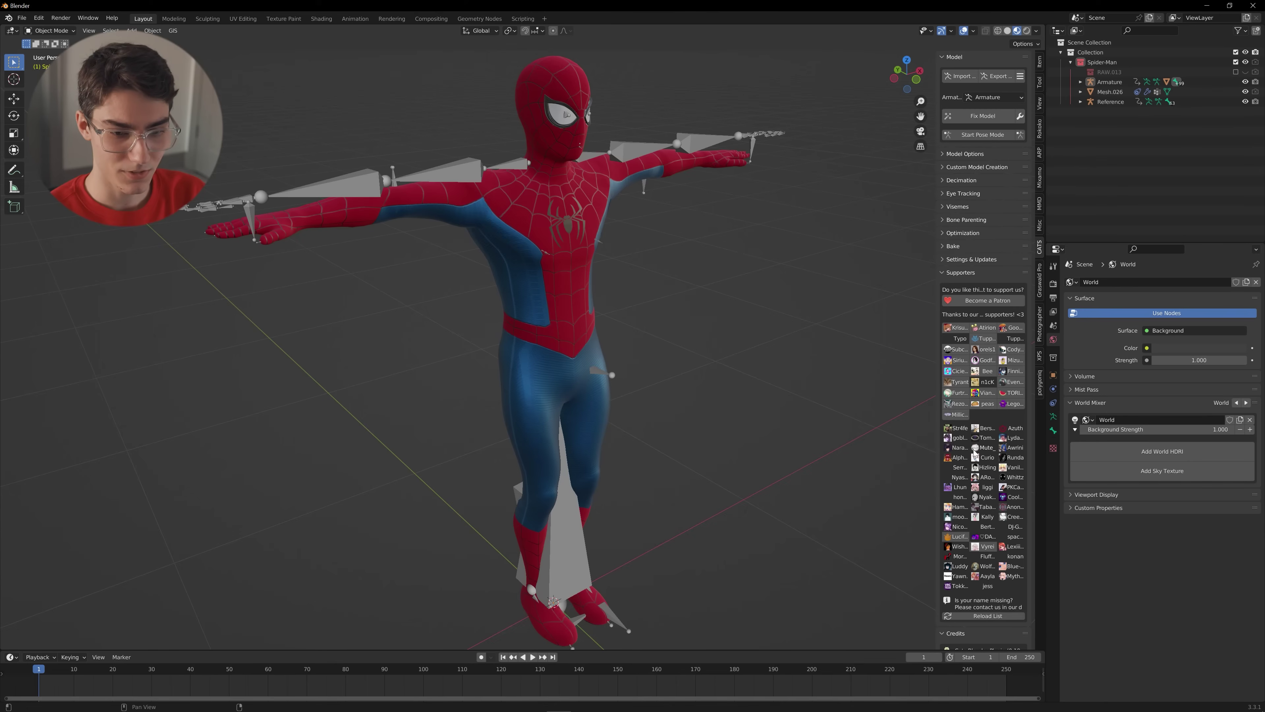
{"action": "scroll", "coordinate": [979, 455], "scroll_direction": "down", "scroll_amount": 4}
{"action": "scroll", "coordinate": [957, 389], "scroll_direction": "up", "scroll_amount": 4}
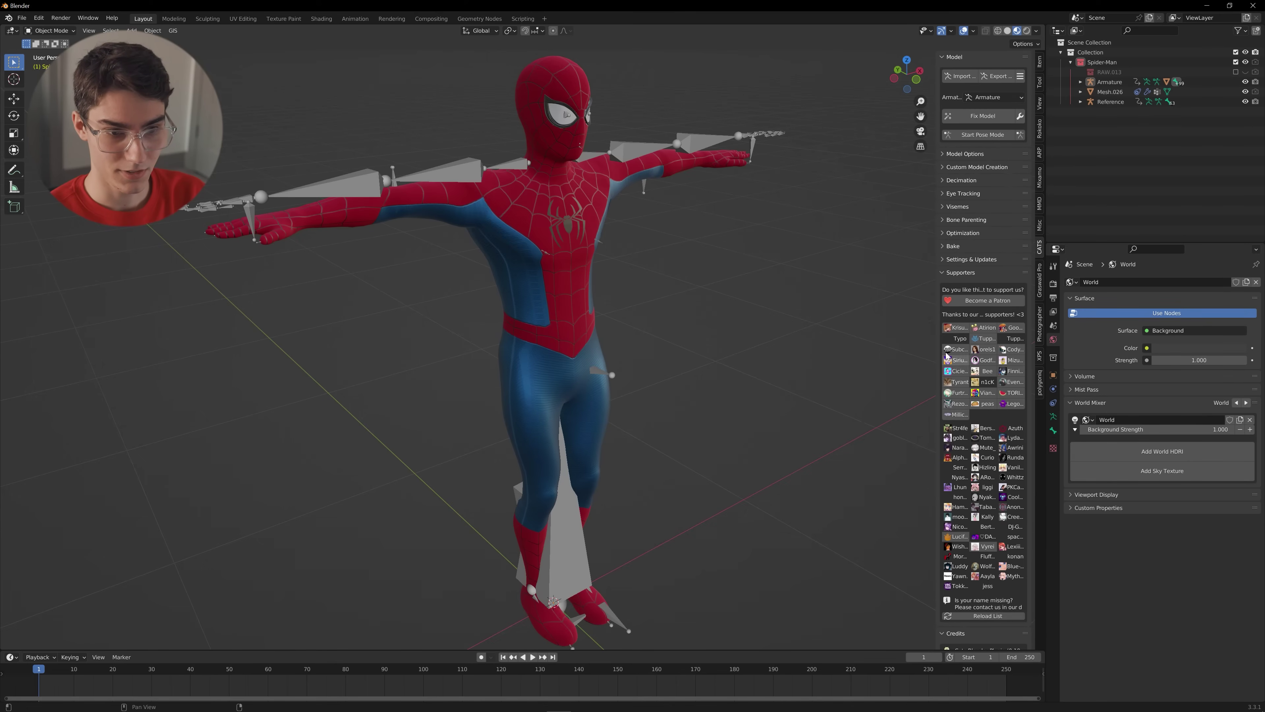
{"action": "left_click", "coordinate": [945, 276]}
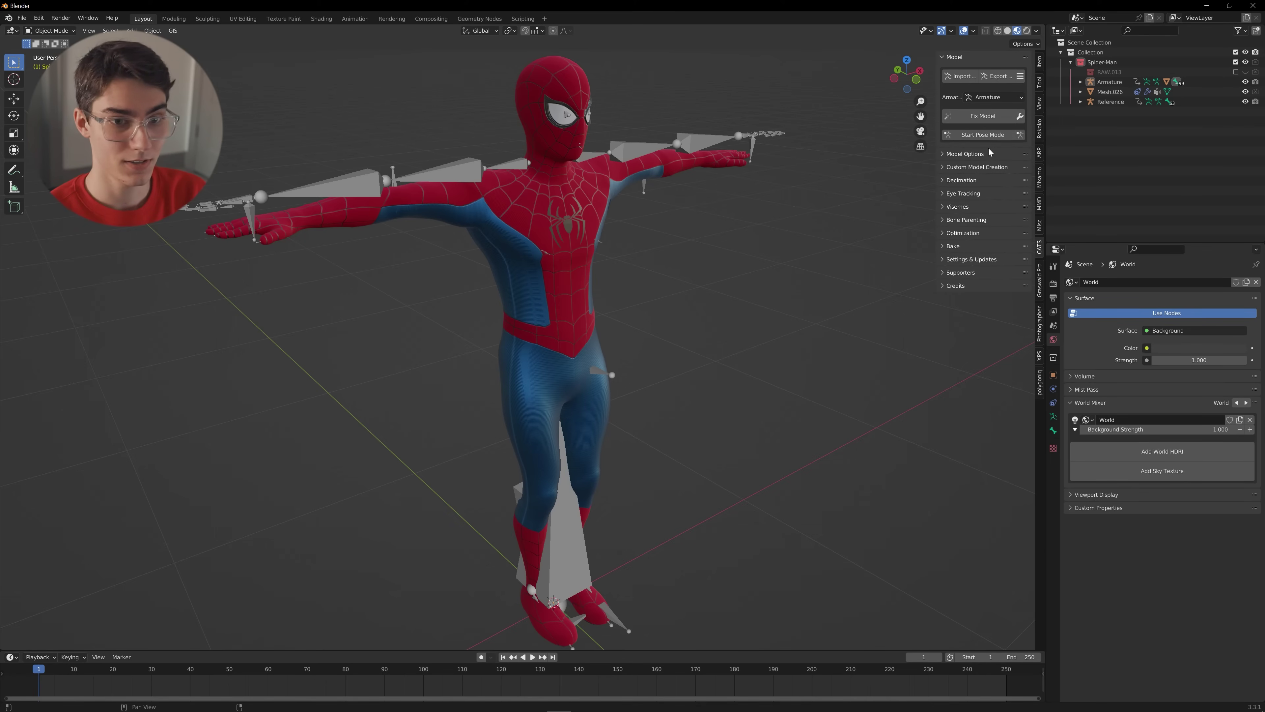
- Select the character's Armature and start the CATS pose mode on it
{"action": "left_click", "coordinate": [1111, 100]}
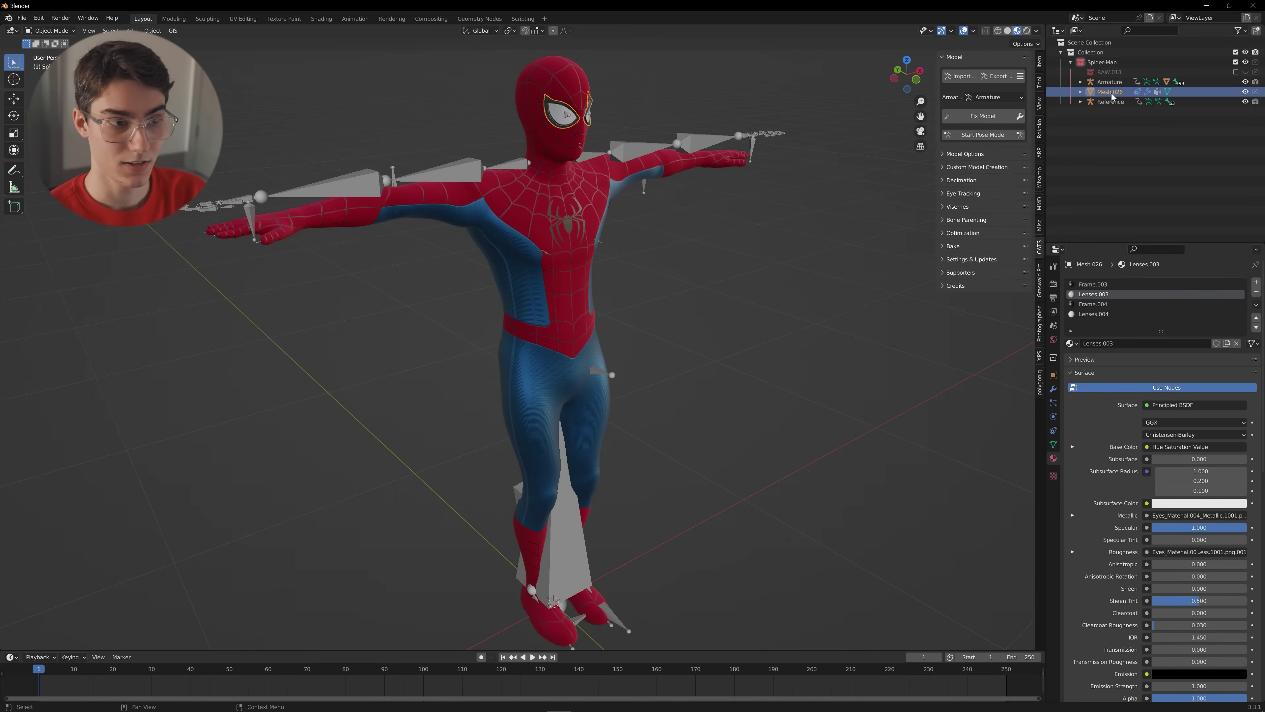
{"action": "left_click", "coordinate": [1110, 84]}
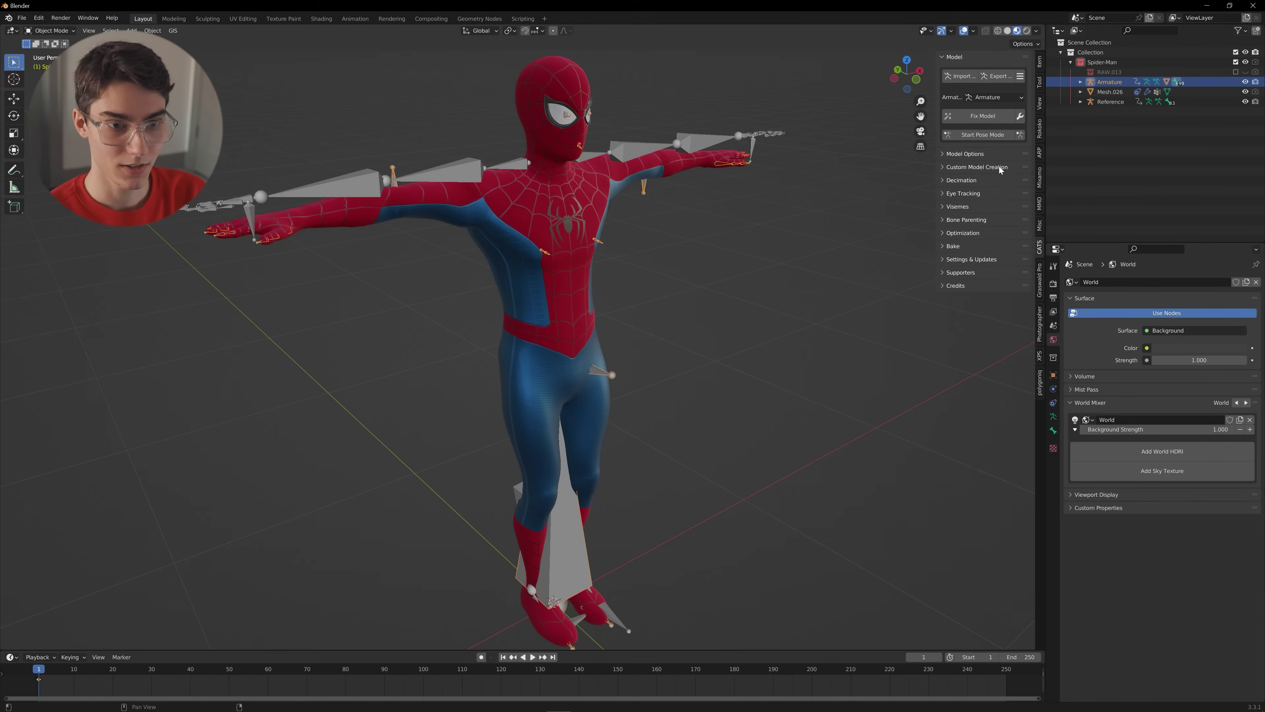
{"action": "left_click", "coordinate": [975, 134]}
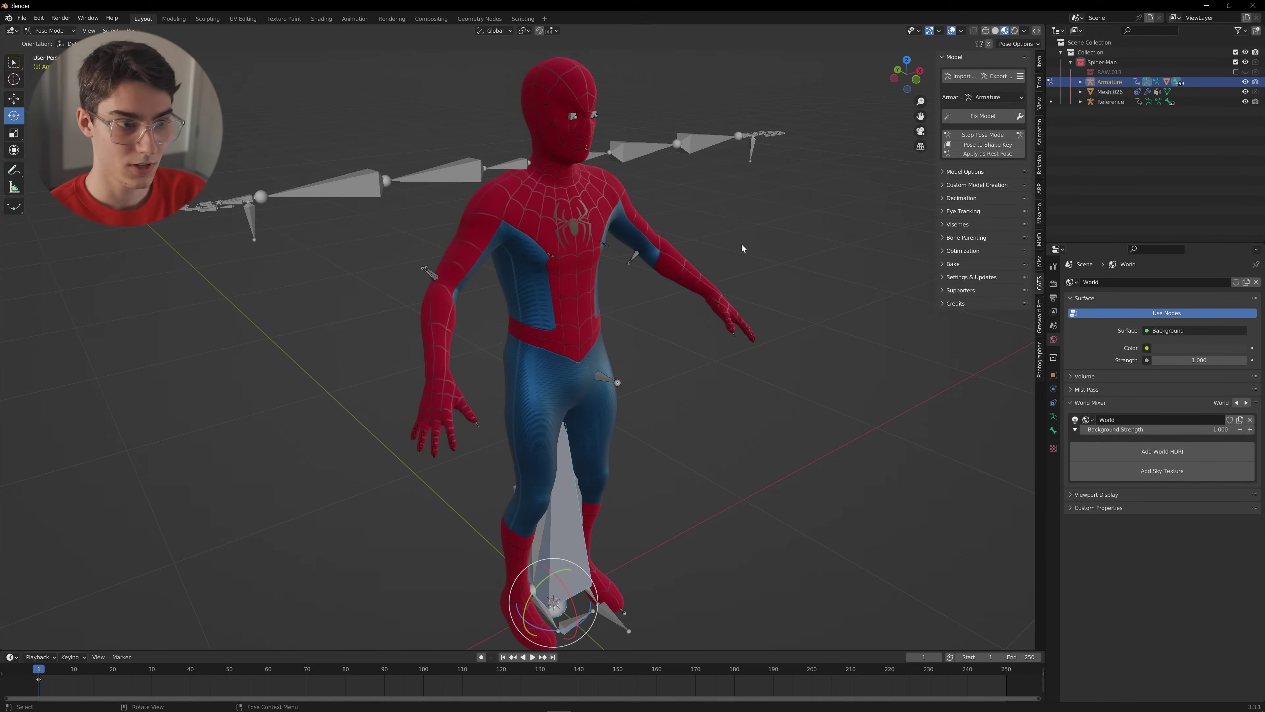
{"action": "middle_click_drag", "start_coordinate": [741, 244], "coordinate": [635, 263]}
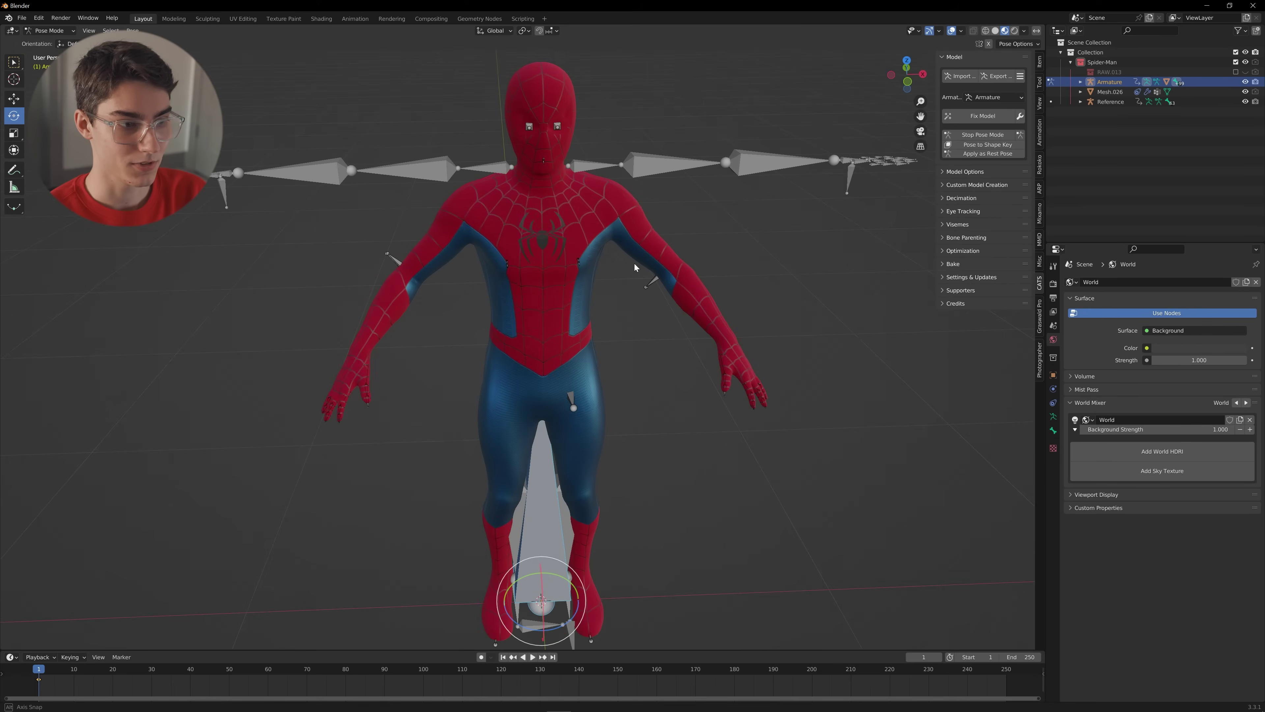
- Make the Armature display in front of the mesh and open its skeleton settings
{"action": "left_click", "coordinate": [1053, 374]}
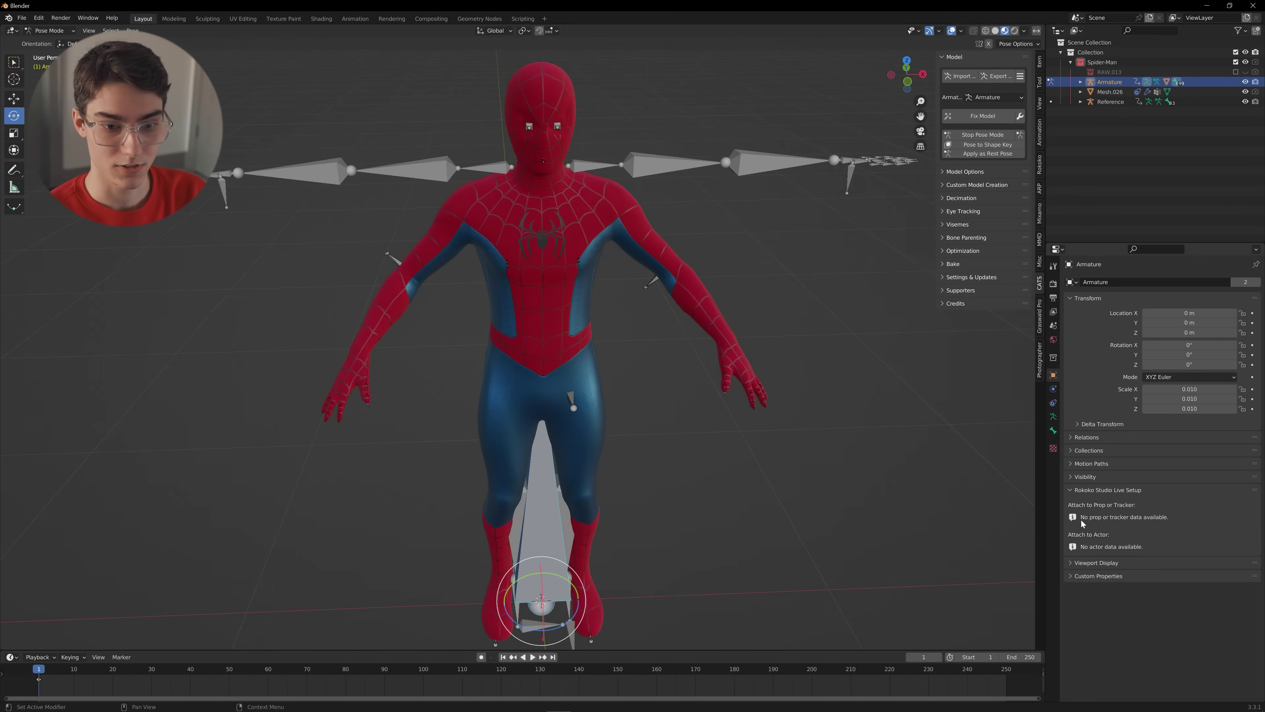
{"action": "left_click", "coordinate": [1086, 563]}
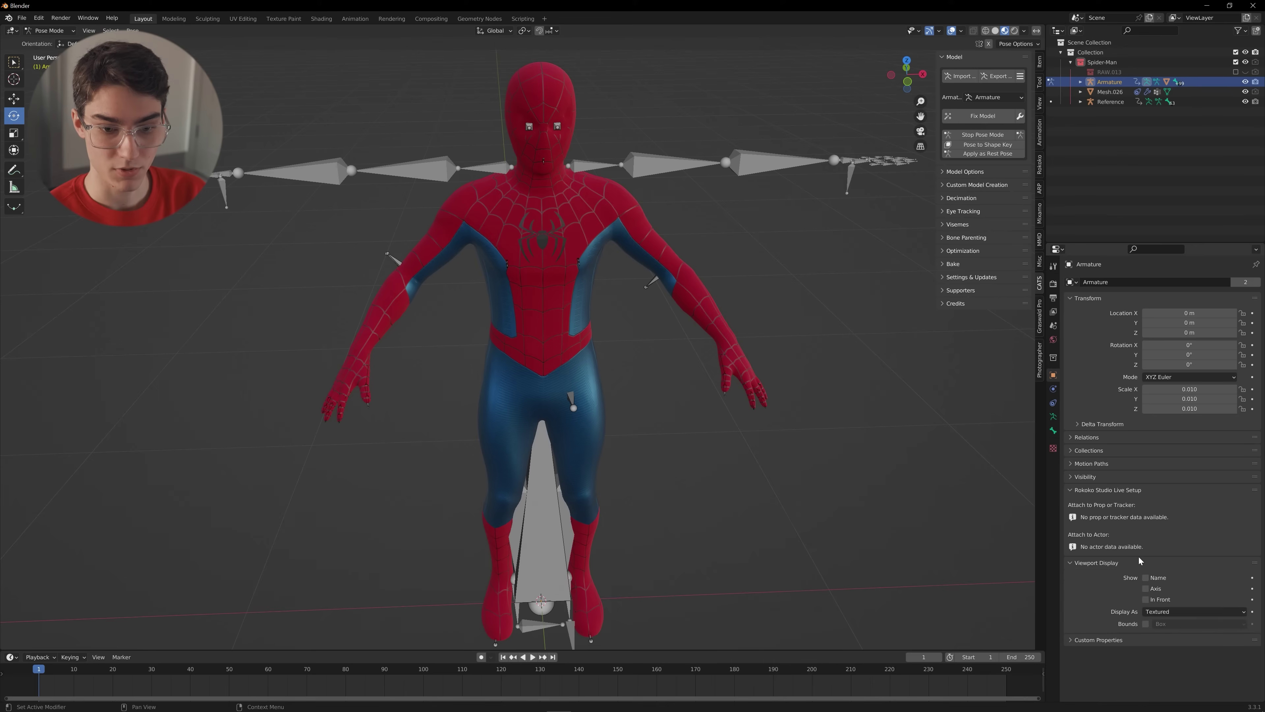
{"action": "left_click", "coordinate": [1147, 599]}
{"action": "left_click", "coordinate": [1053, 416]}
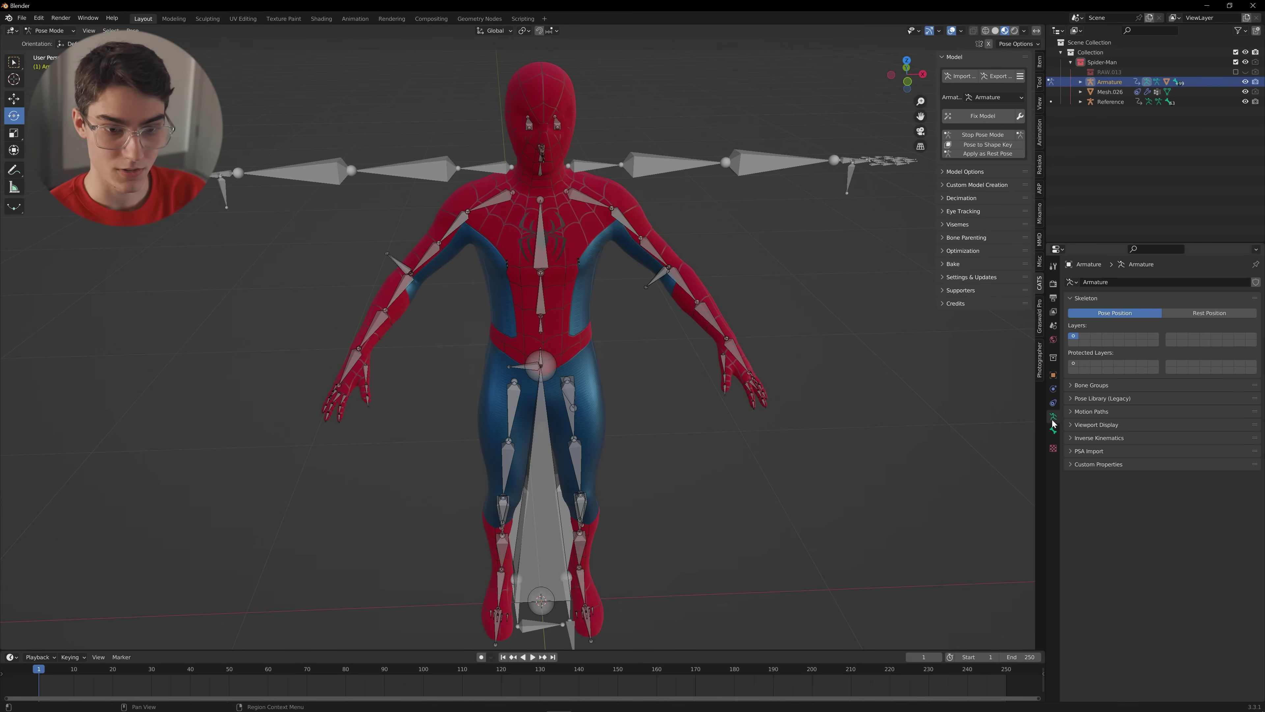
- Set the Armature's bones to display as Stick in its Viewport Display settings
{"action": "left_click", "coordinate": [1081, 425]}
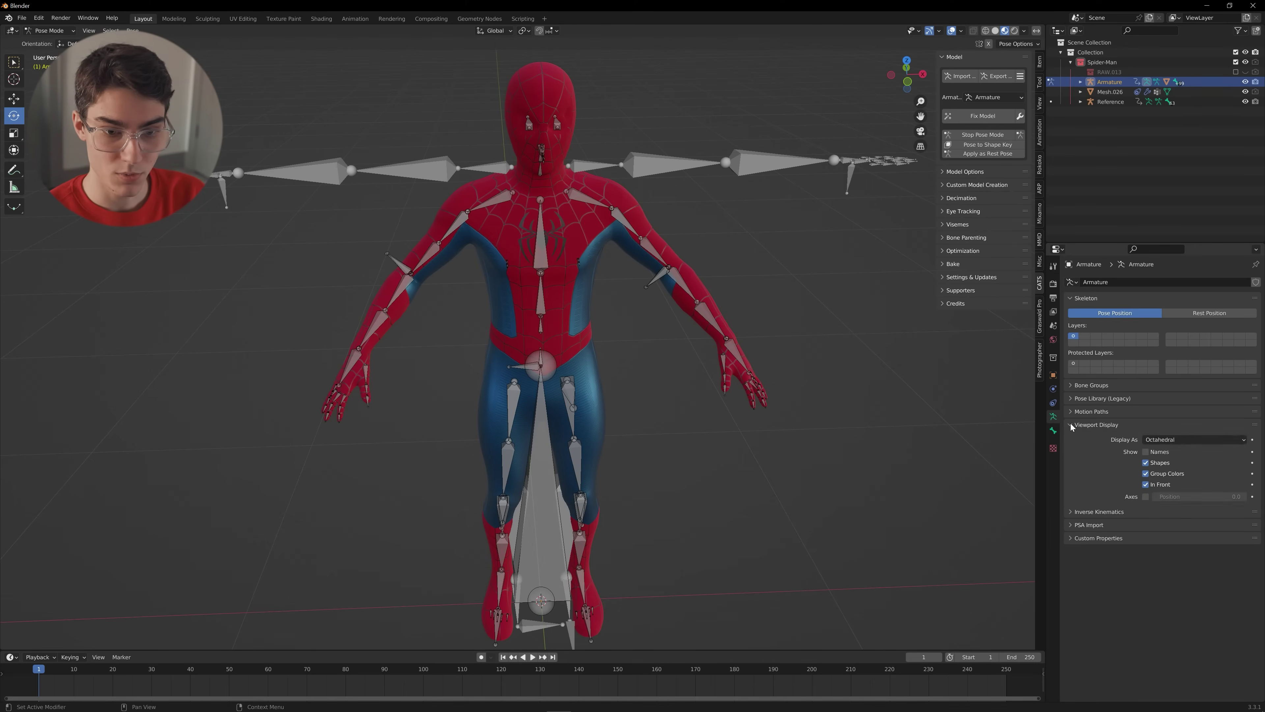
{"action": "left_click", "coordinate": [1205, 439]}
{"action": "left_click", "coordinate": [1206, 461]}
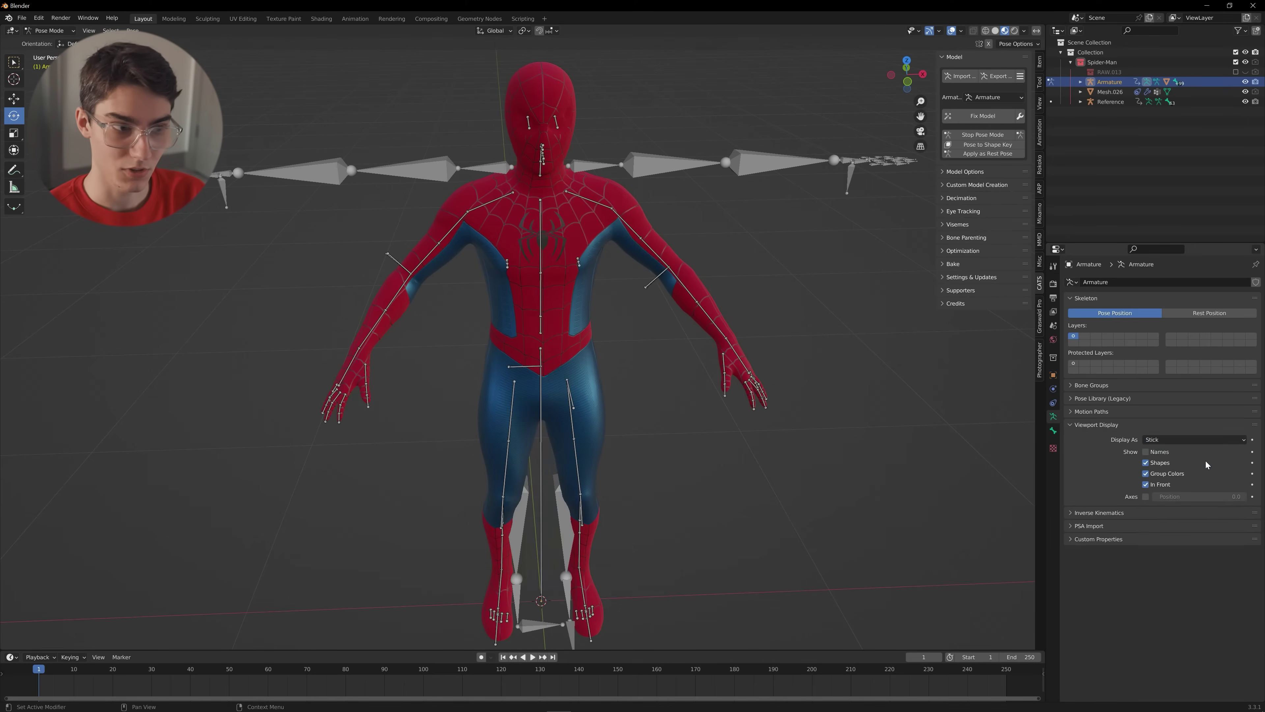
- Rotate the character's two collarbone bones upward to raise both shoulders toward the Reference armature's pose
{"action": "mouse_move", "coordinate": [816, 433]}
{"action": "middle_mouse_down"}
{"action": "mouse_move", "coordinate": [719, 392]}
{"action": "mouse_move", "coordinate": [598, 389]}
{"action": "mouse_move", "coordinate": [748, 392]}
{"action": "mouse_move", "coordinate": [681, 419]}
{"action": "middle_mouse_up"}
{"action": "scroll", "coordinate": [672, 422], "scroll_direction": "up", "scroll_amount": 2, "text": "shift"}
{"action": "scroll", "coordinate": [657, 399], "scroll_direction": "up", "scroll_amount": 2}
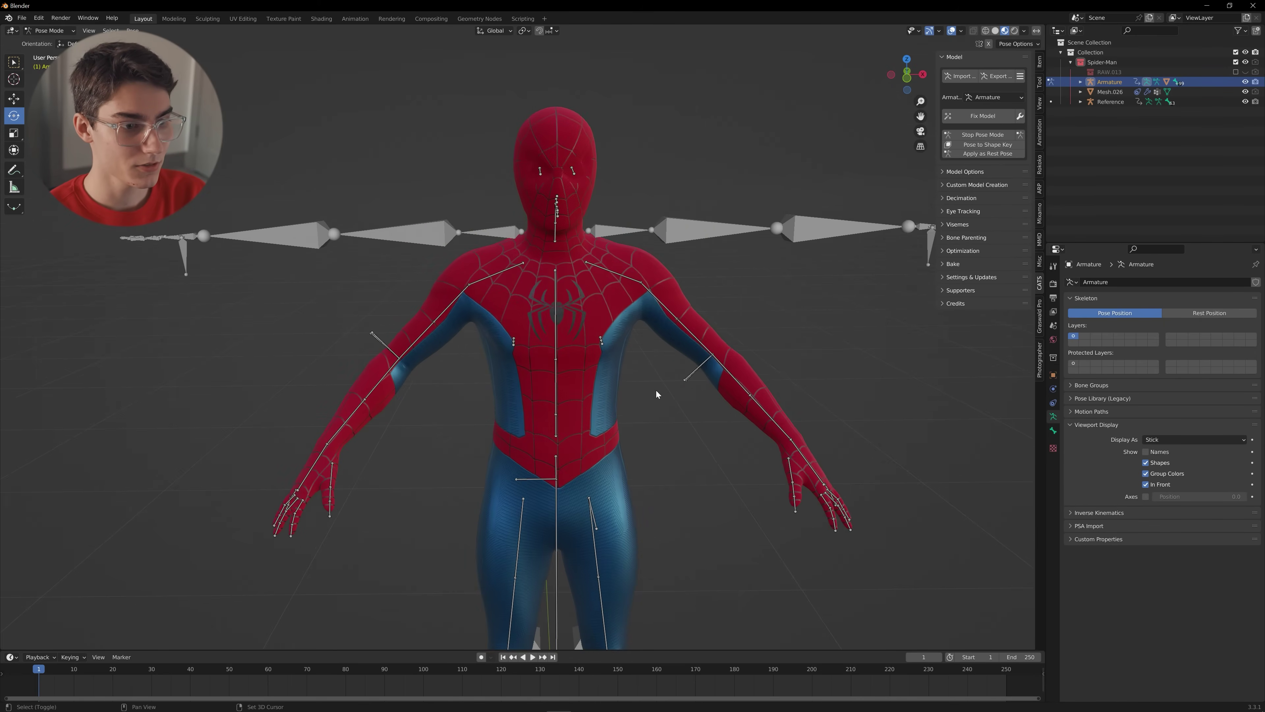
{"action": "left_click", "coordinate": [626, 291]}
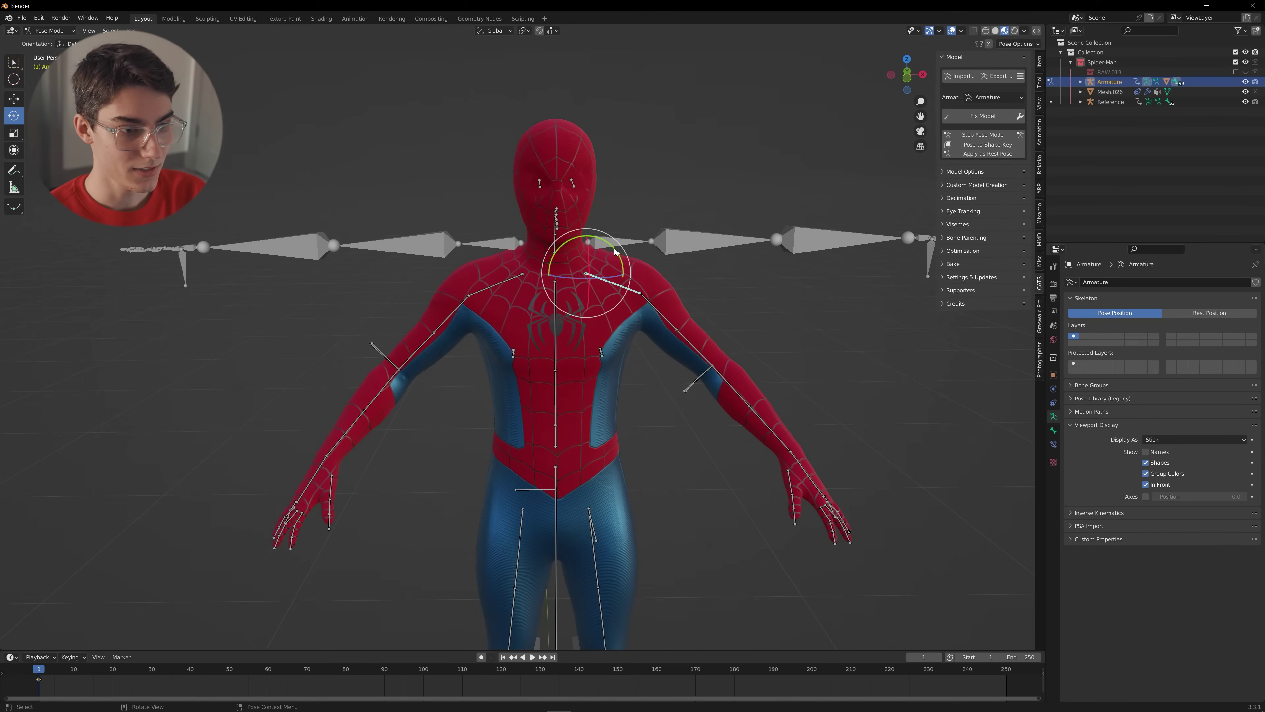
{"action": "left_click_drag", "start_coordinate": [616, 252], "coordinate": [615, 244]}
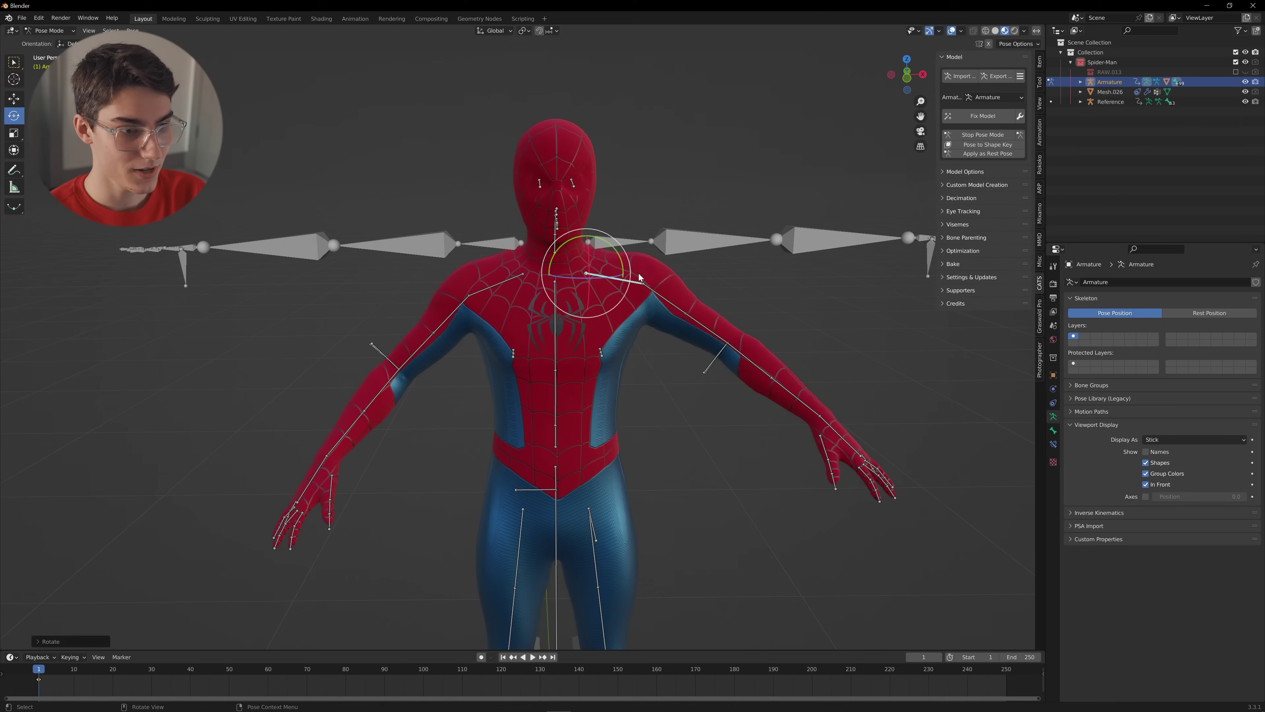
{"action": "left_click", "coordinate": [504, 283]}
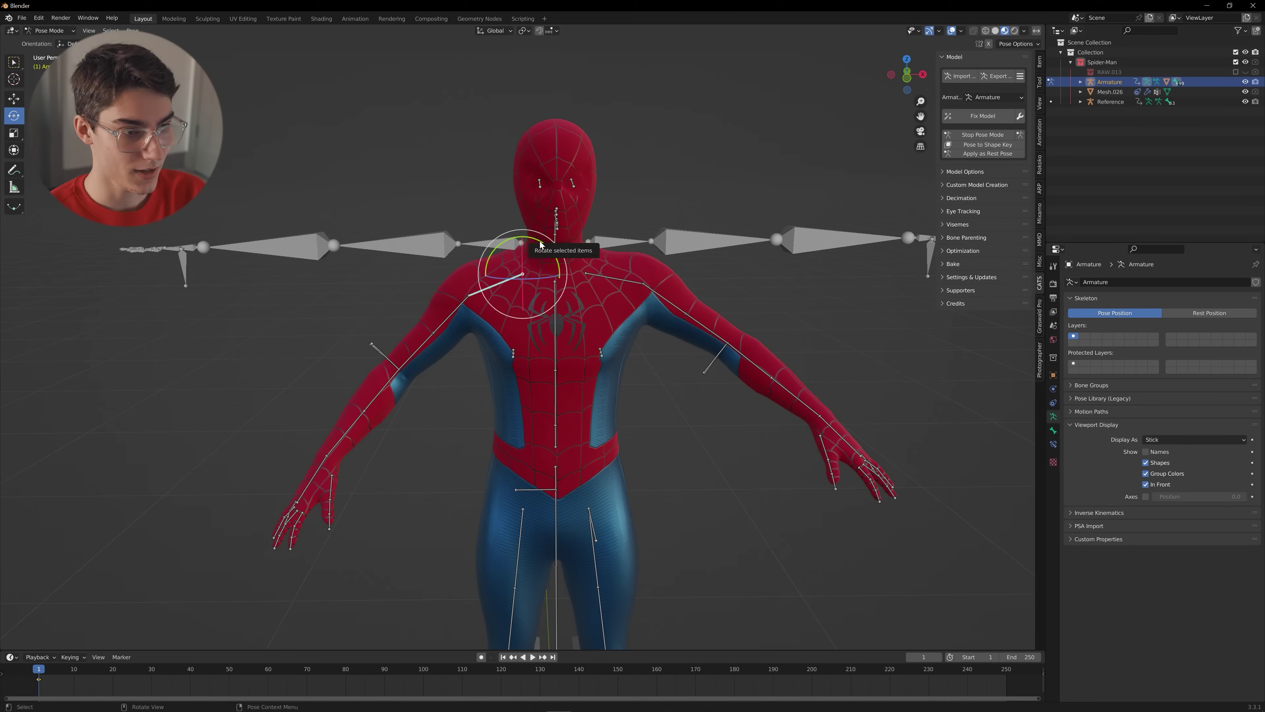
{"action": "left_click_drag", "start_coordinate": [541, 244], "coordinate": [543, 245]}
- Rotate the arms into a T-pose matching the Reference armature and apply it as the rest pose with CATS
{"action": "middle_click_drag", "start_coordinate": [543, 245], "coordinate": [626, 276]}
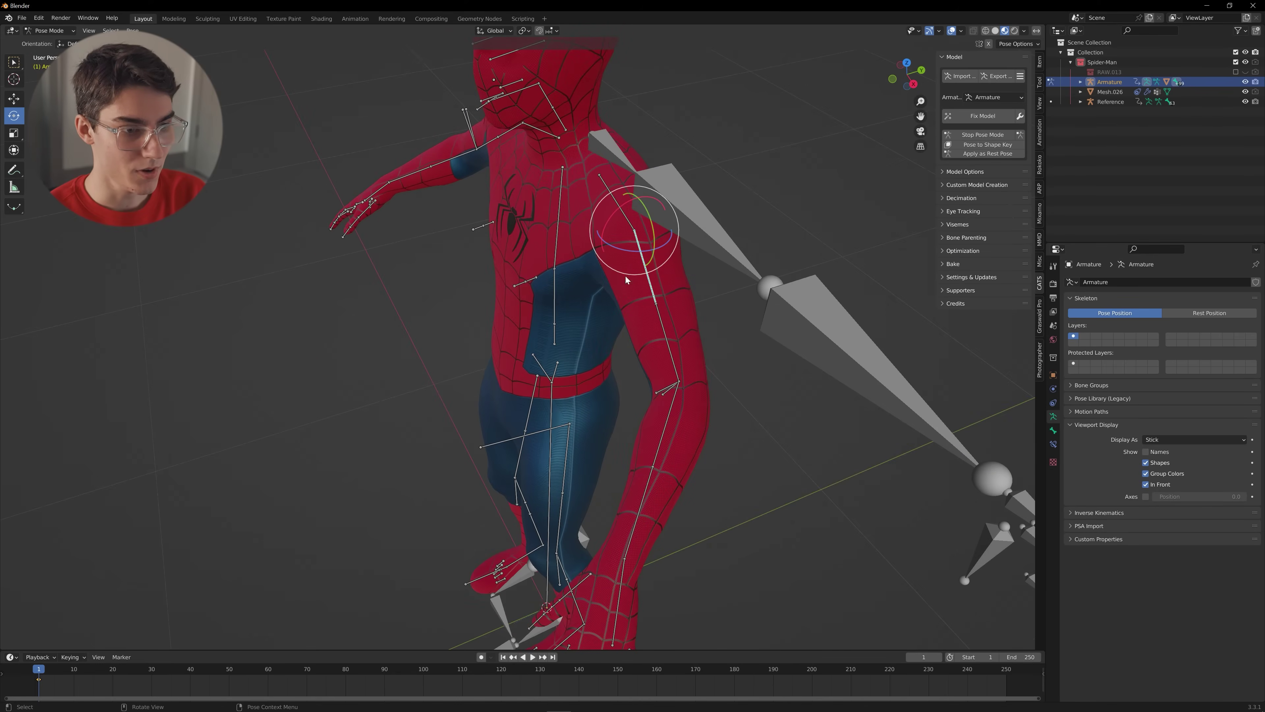
{"action": "mouse_move", "coordinate": [635, 253]}
{"action": "left_mouse_down"}
{"action": "mouse_move", "coordinate": [621, 250]}
{"action": "mouse_move", "coordinate": [646, 255]}
{"action": "left_mouse_up"}
{"action": "right_click", "coordinate": [645, 257]}
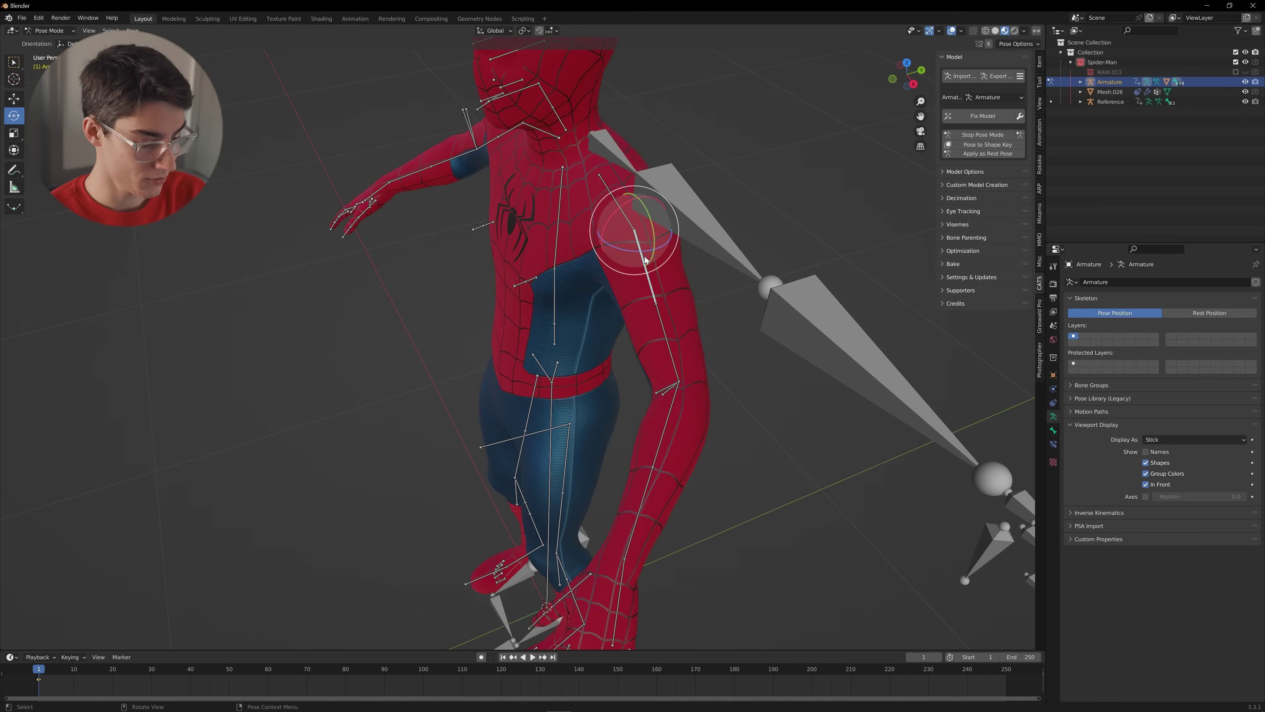
{"action": "key", "text": "h"}
{"action": "left_click", "coordinate": [641, 259]}
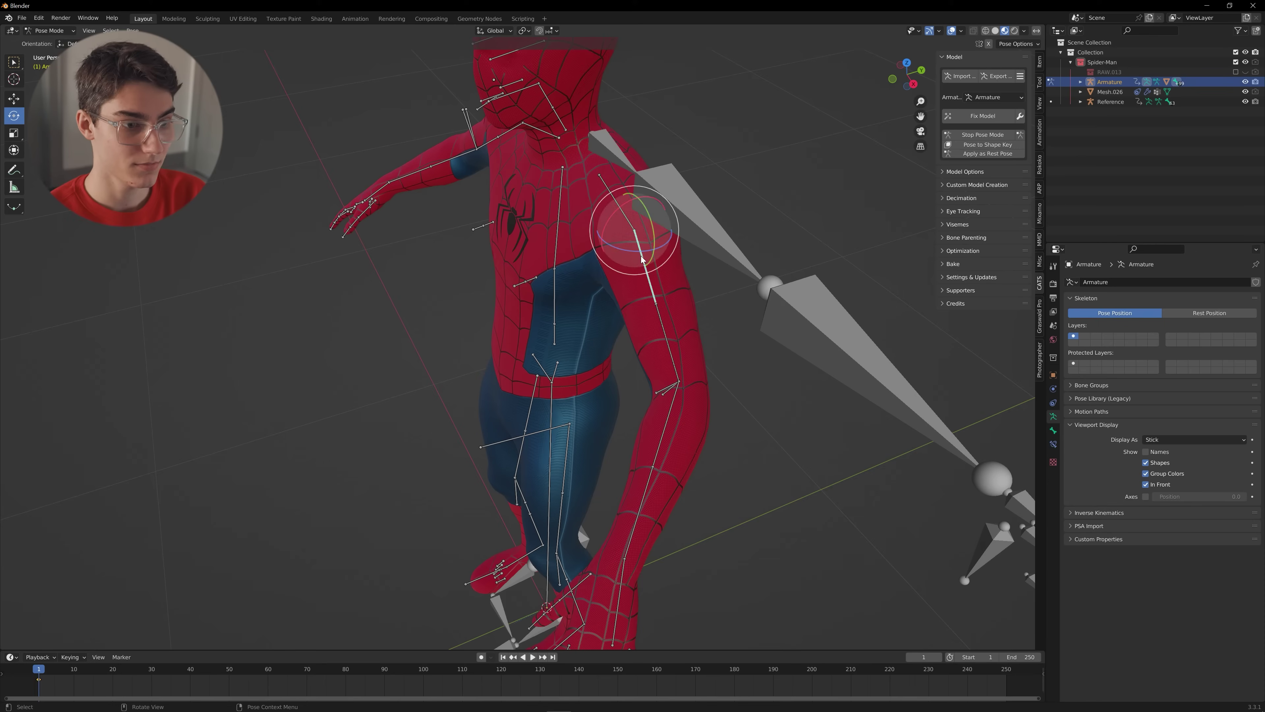
{"action": "left_click_drag", "start_coordinate": [637, 256], "coordinate": [636, 256]}
{"action": "middle_click_drag", "start_coordinate": [635, 256], "coordinate": [629, 404]}
{"action": "scroll", "coordinate": [614, 405], "scroll_direction": "down", "scroll_amount": 3}
{"action": "middle_click_drag", "start_coordinate": [817, 196], "coordinate": [693, 329]}
{"action": "scroll", "coordinate": [584, 330], "scroll_direction": "up", "scroll_amount": 3}
{"action": "scroll", "coordinate": [725, 349], "scroll_direction": "down", "scroll_amount": 4}
{"action": "scroll", "coordinate": [692, 329], "scroll_direction": "down", "scroll_amount": 2}
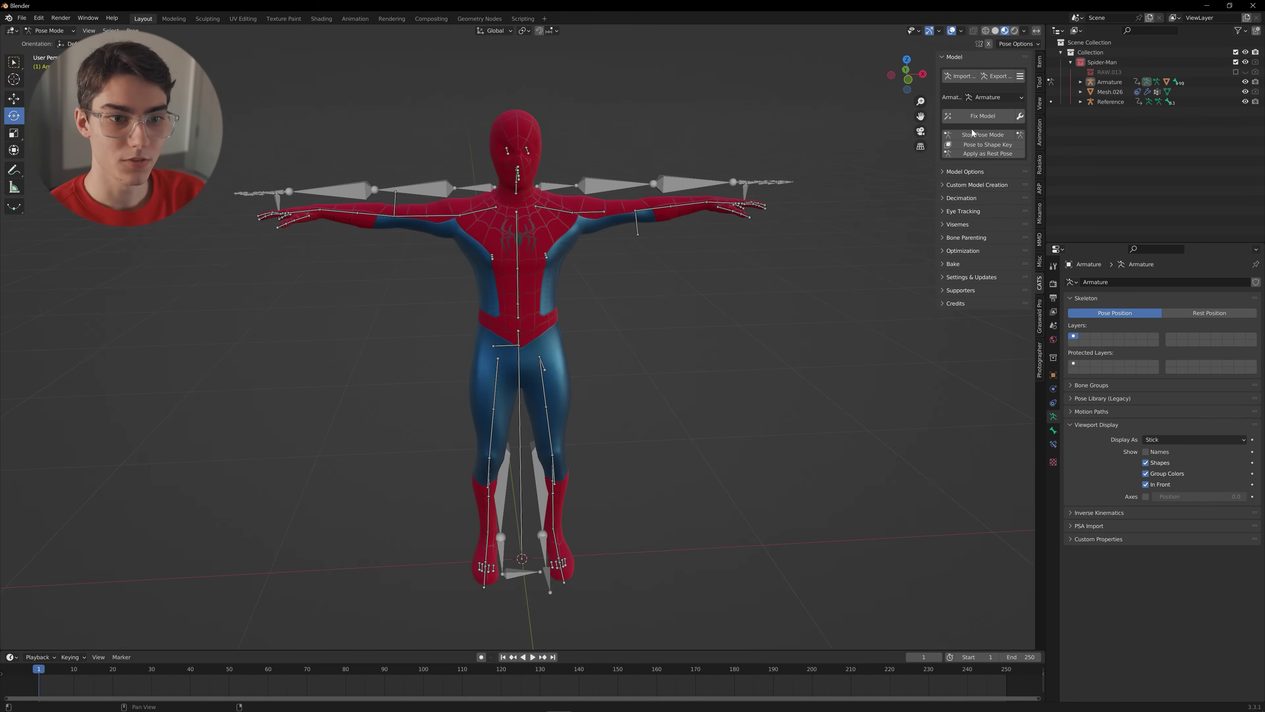
{"action": "left_click", "coordinate": [987, 153]}
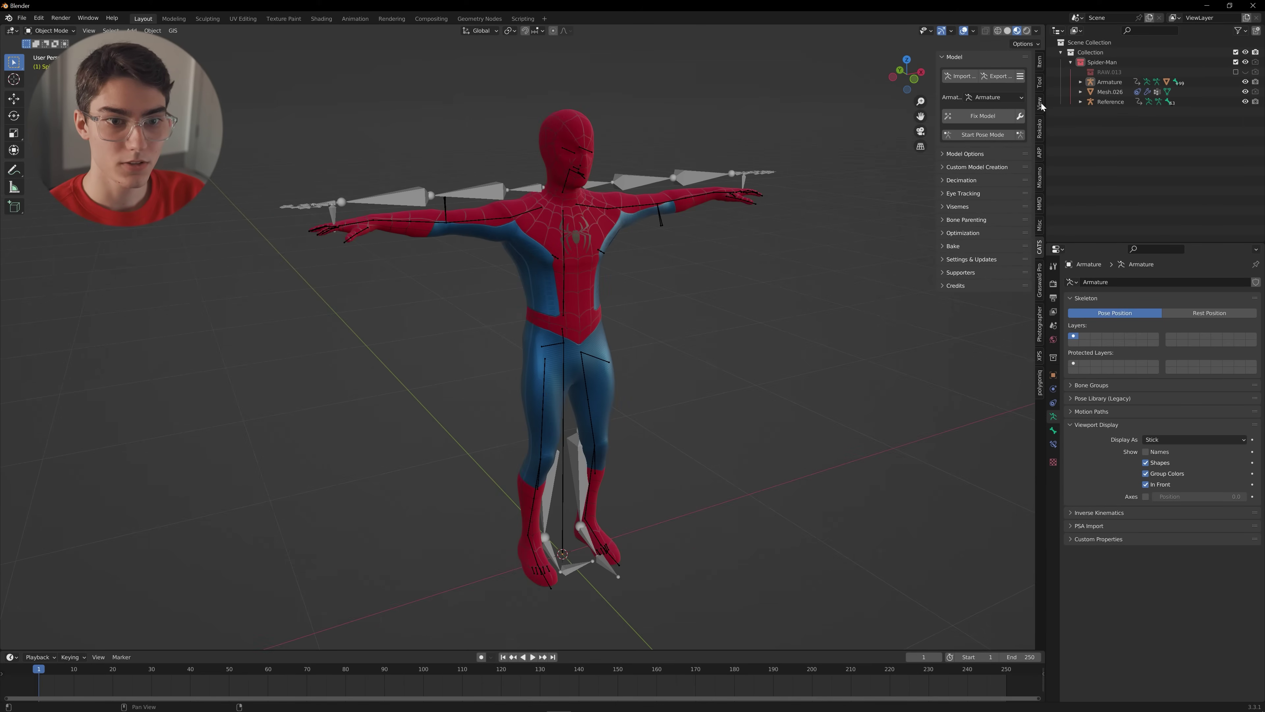
- Retarget the Reference animation onto the Armature with Rokoko, using the Rest pose, and play back the first frames
{"action": "left_click", "coordinate": [1040, 125]}
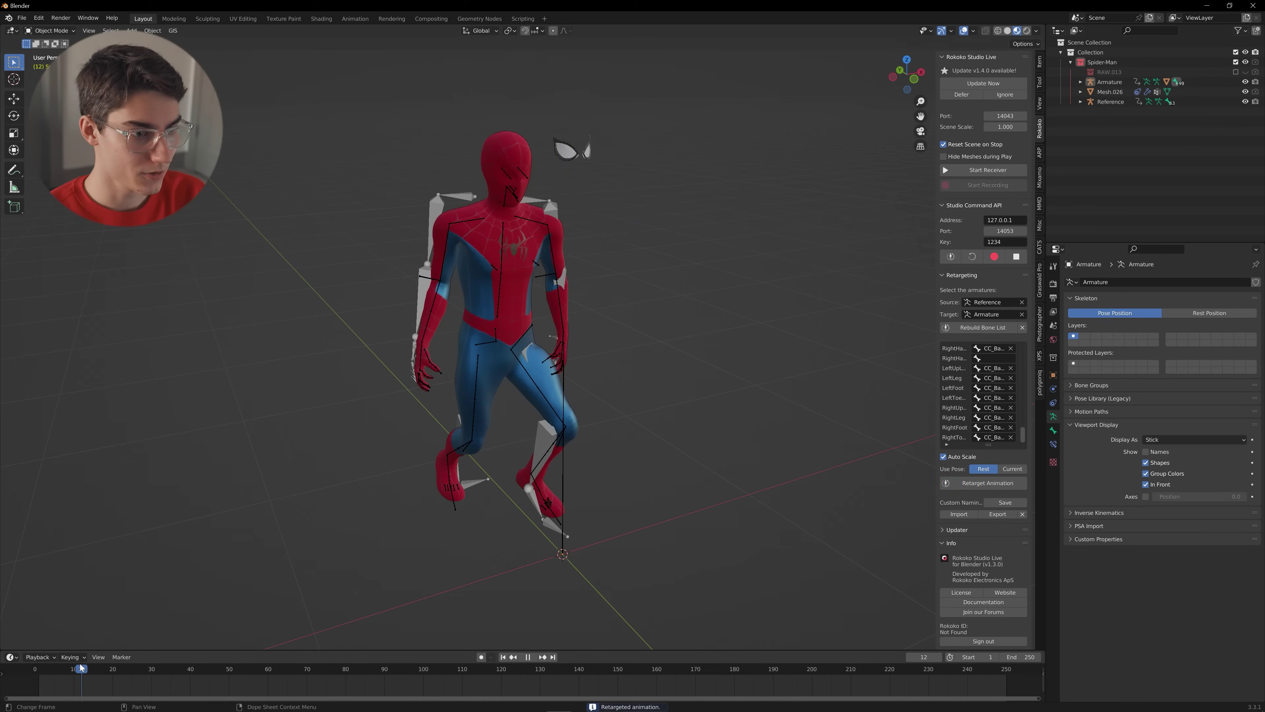
{"action": "key", "text": "space"}
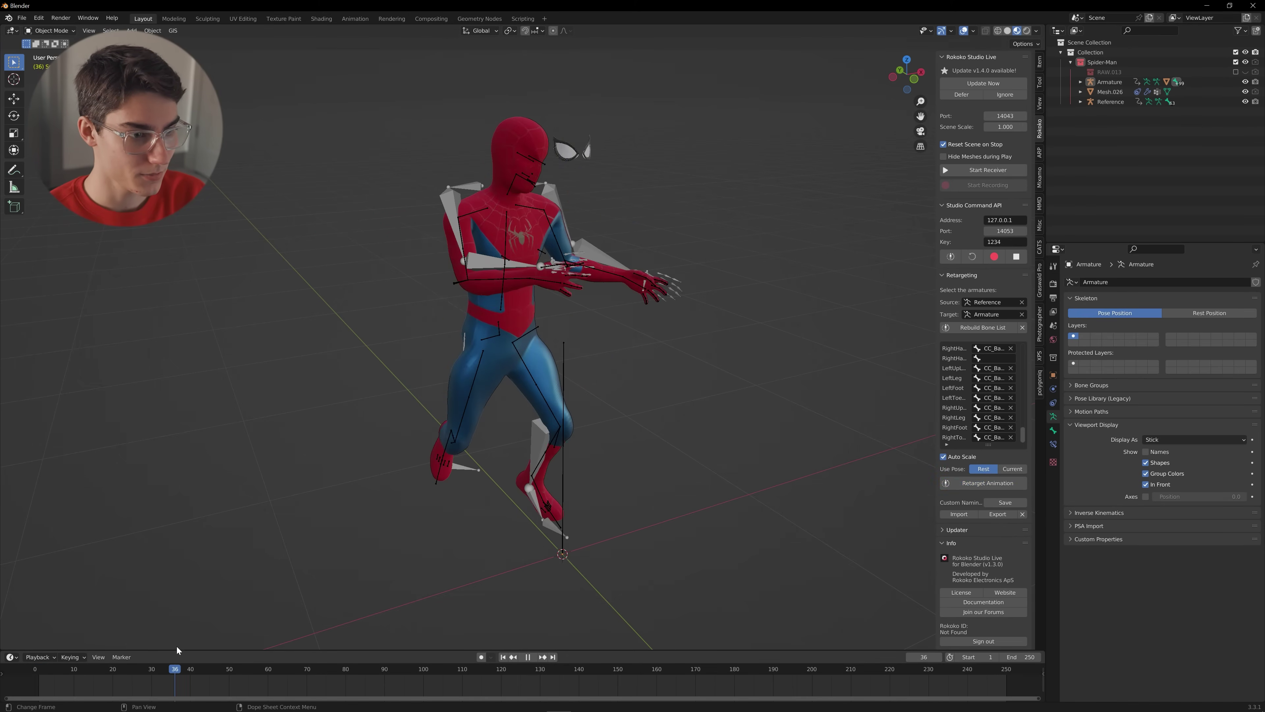
{"action": "key", "text": "space"}
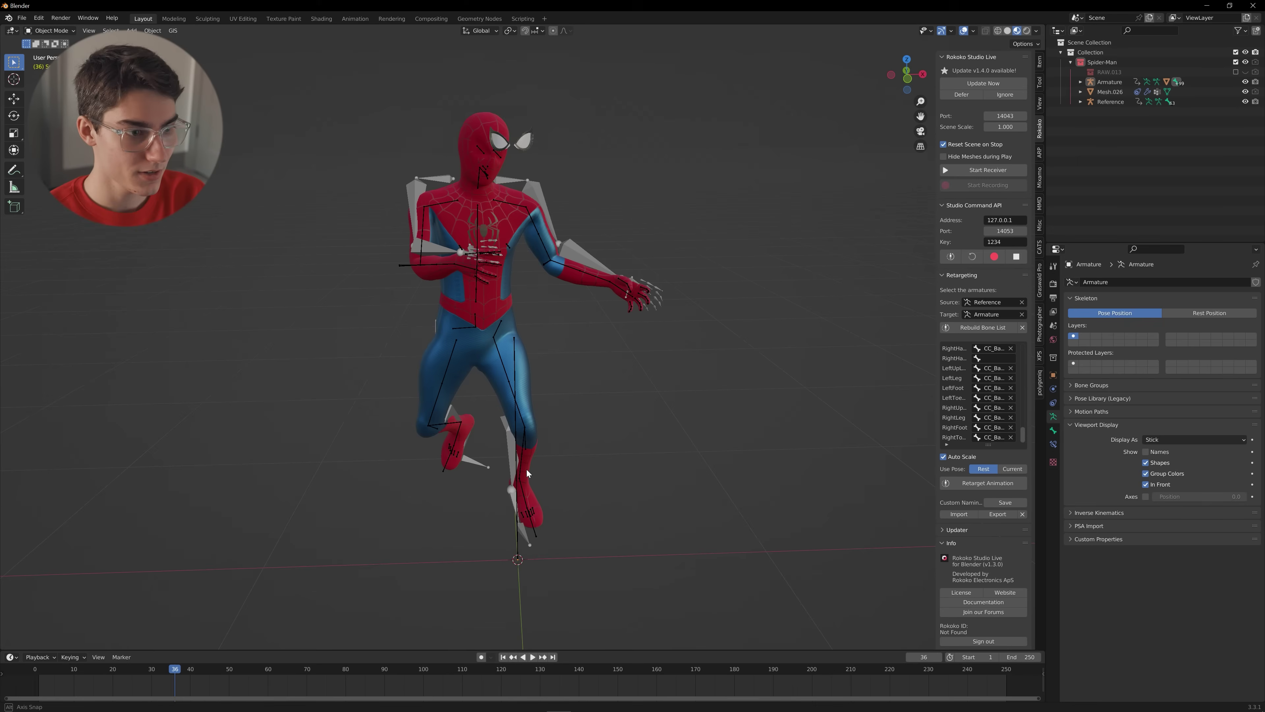
- Hide the Reference armature, play the retargeted dance and return to the first frame
{"action": "left_click", "coordinate": [1246, 101]}
{"action": "key", "text": "space"}
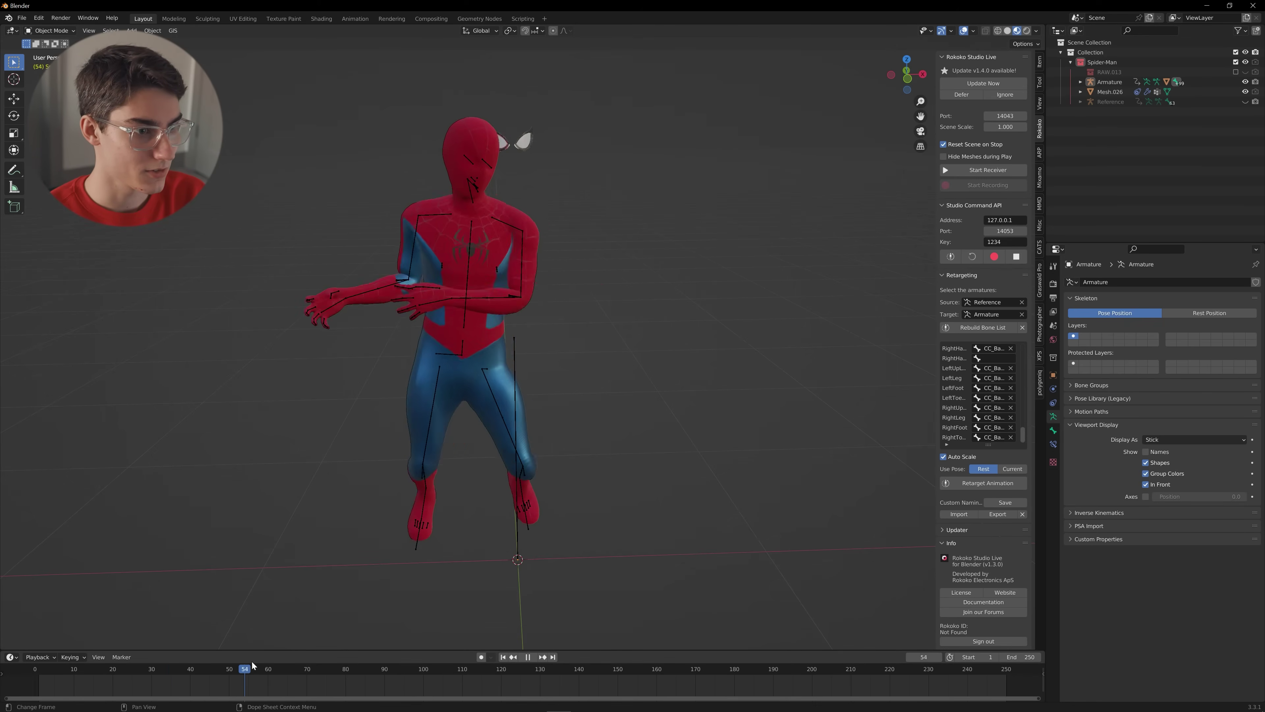
{"action": "key", "text": "space"}
{"action": "key", "text": "shift+Left"}
- Move the eye lens mesh Mesh.026 forward about 0.023 m out of the mask and hide the sidebar
{"action": "left_click", "coordinate": [600, 127]}
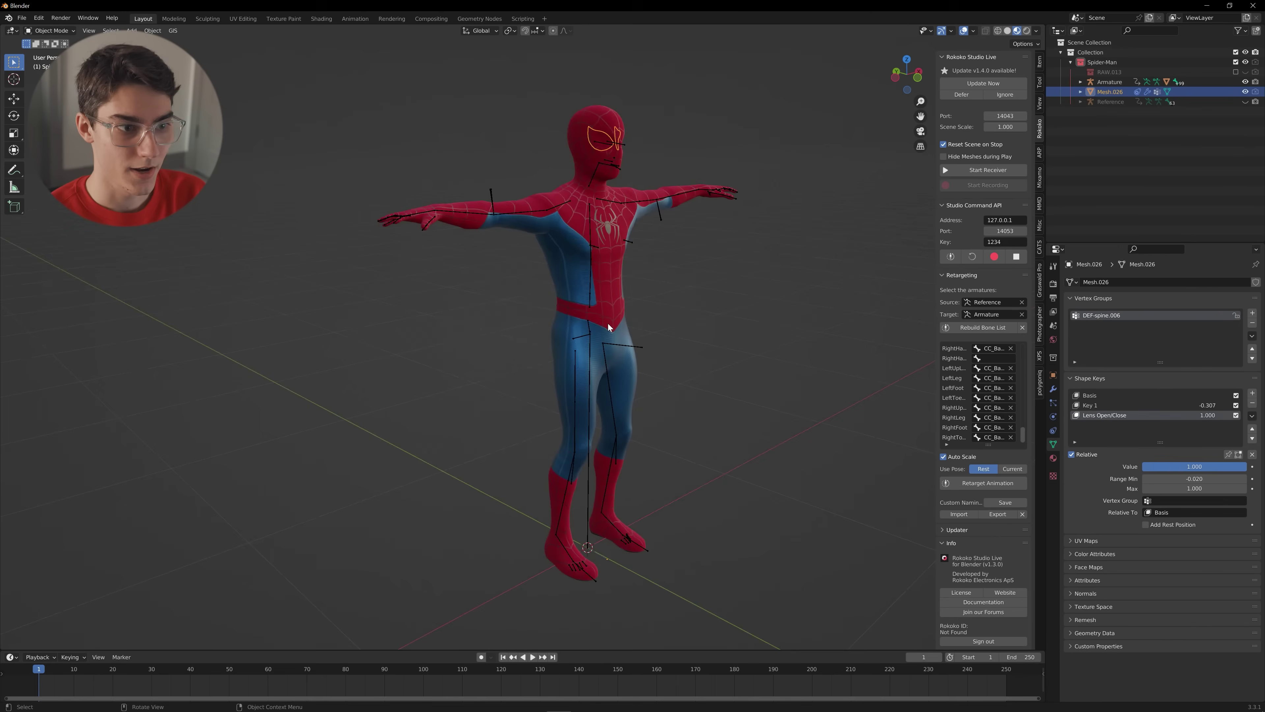
{"action": "scroll", "coordinate": [576, 412], "scroll_direction": "up", "scroll_amount": 6}
{"action": "middle_click_drag", "start_coordinate": [584, 403], "coordinate": [530, 377]}
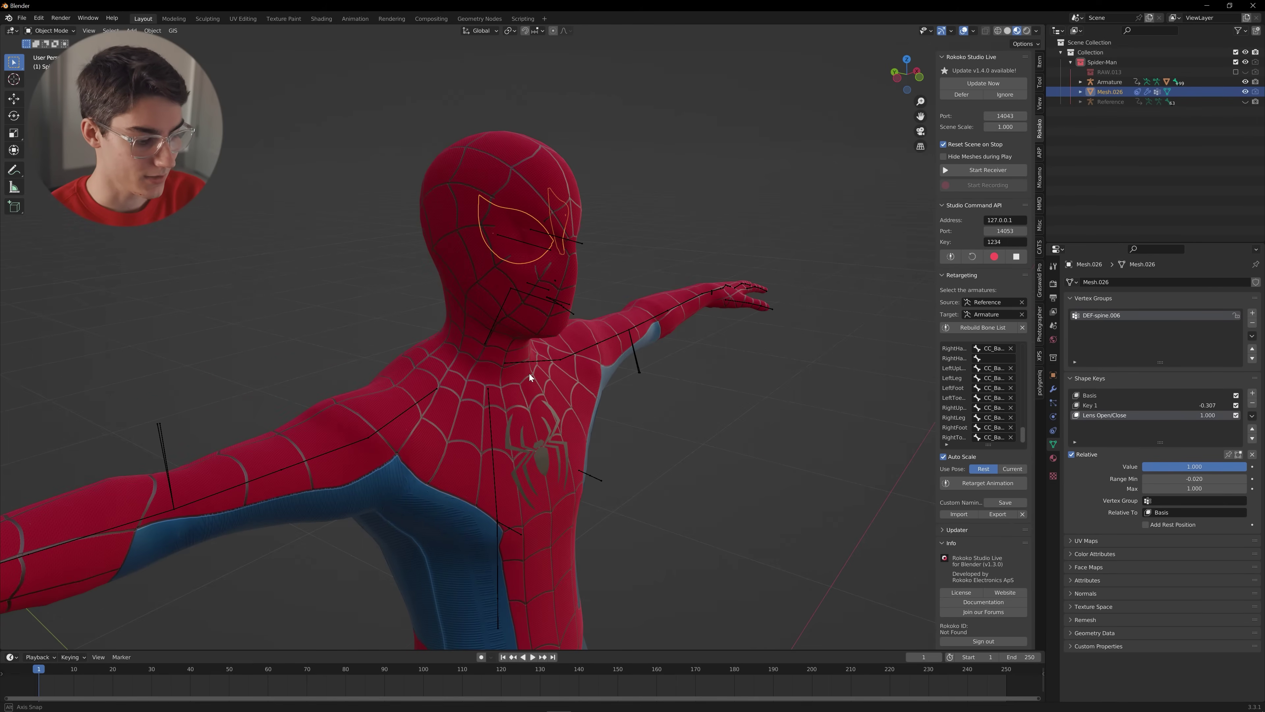
{"action": "key", "text": "g"}
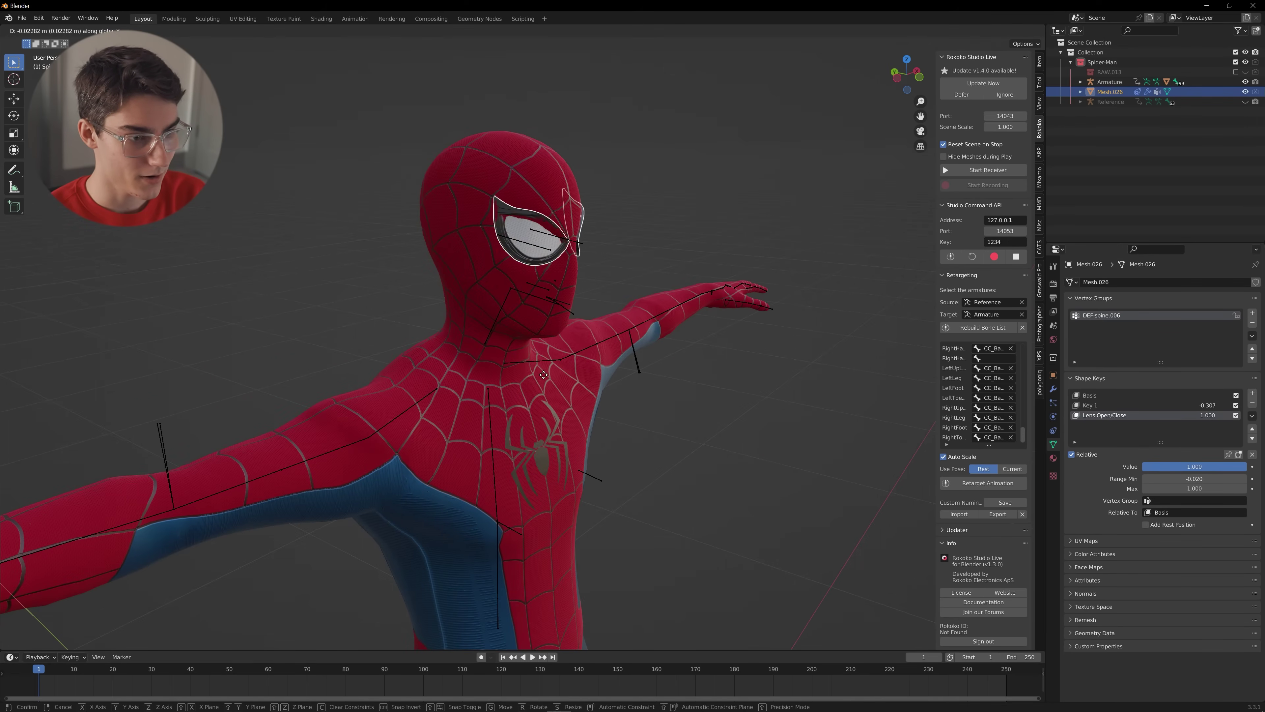
{"action": "left_click", "coordinate": [544, 375]}
{"action": "middle_click_drag", "start_coordinate": [545, 374], "coordinate": [530, 484]}
{"action": "key", "text": "n"}
{"action": "scroll", "coordinate": [602, 464], "scroll_direction": "down", "scroll_amount": 4}
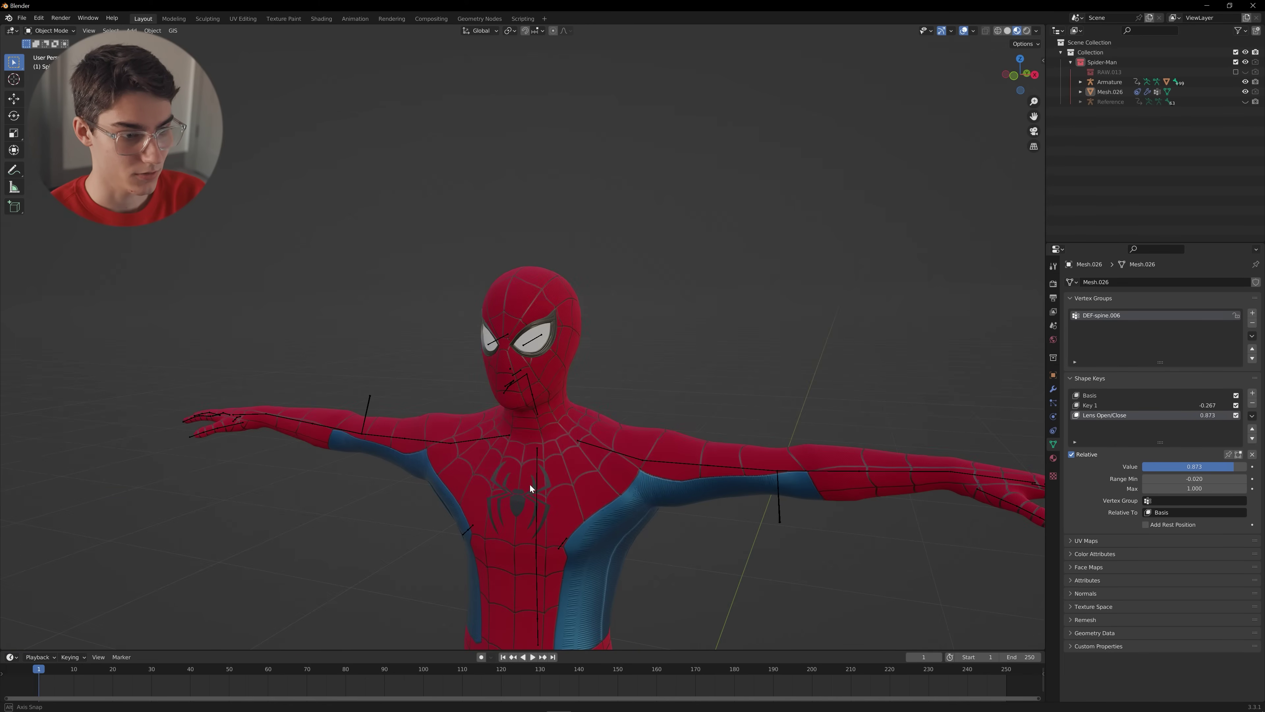
- Set the eye lenses' Child Of constraint to target the Armature's CC_Base_Head bone and set its inverse
{"action": "left_click", "coordinate": [544, 354]}
{"action": "left_click", "coordinate": [1053, 430]}
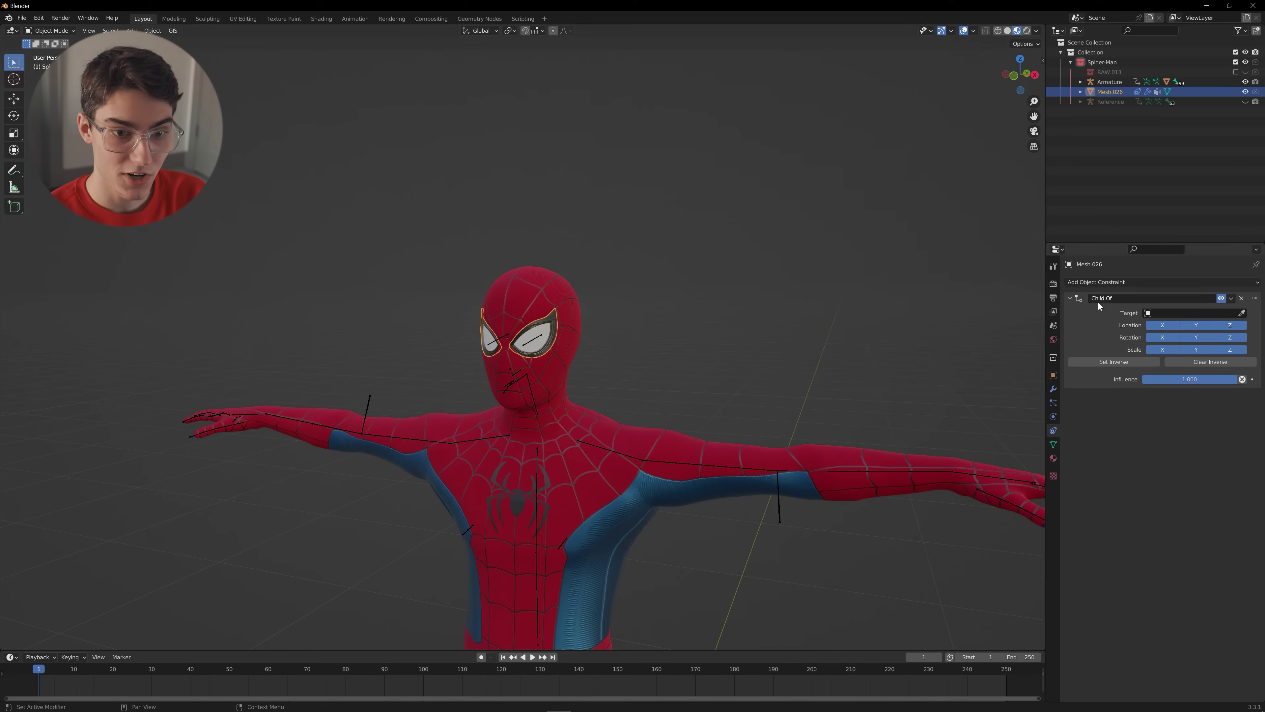
{"action": "left_click", "coordinate": [1194, 311]}
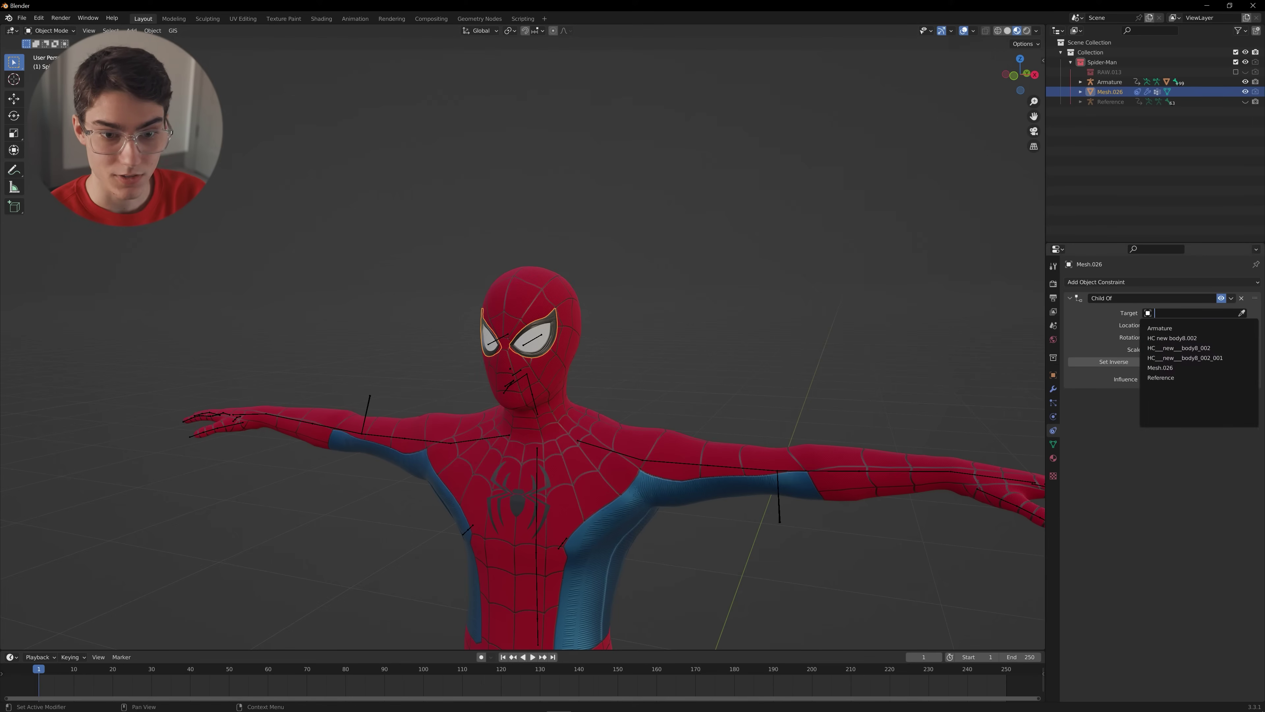
{"action": "left_click", "coordinate": [1191, 327]}
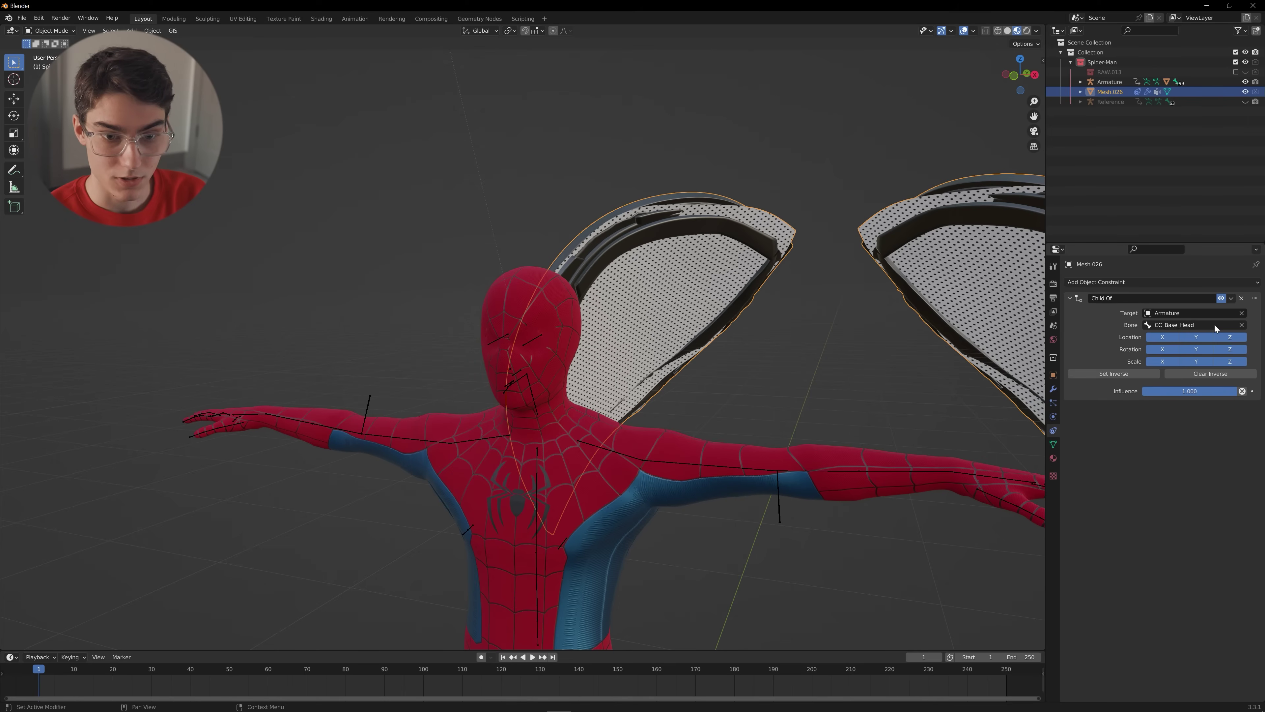
{"action": "left_click", "coordinate": [1124, 374]}
- Scrub to frame 30 and check from several angles that the eye lenses follow the head
{"action": "left_click_drag", "start_coordinate": [87, 672], "coordinate": [152, 669]}
{"action": "middle_click_drag", "start_coordinate": [570, 470], "coordinate": [629, 471]}
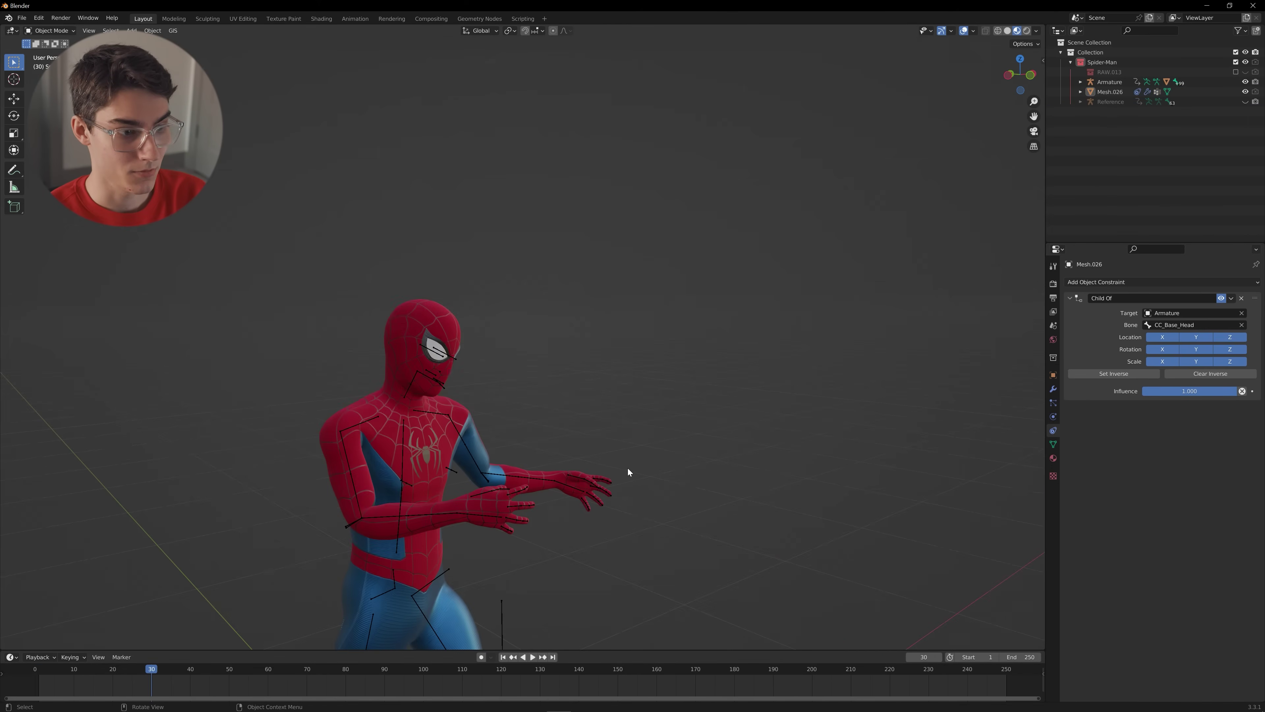
{"action": "left_click", "coordinate": [442, 350]}
{"action": "middle_click_drag", "start_coordinate": [442, 350], "coordinate": [928, 363]}
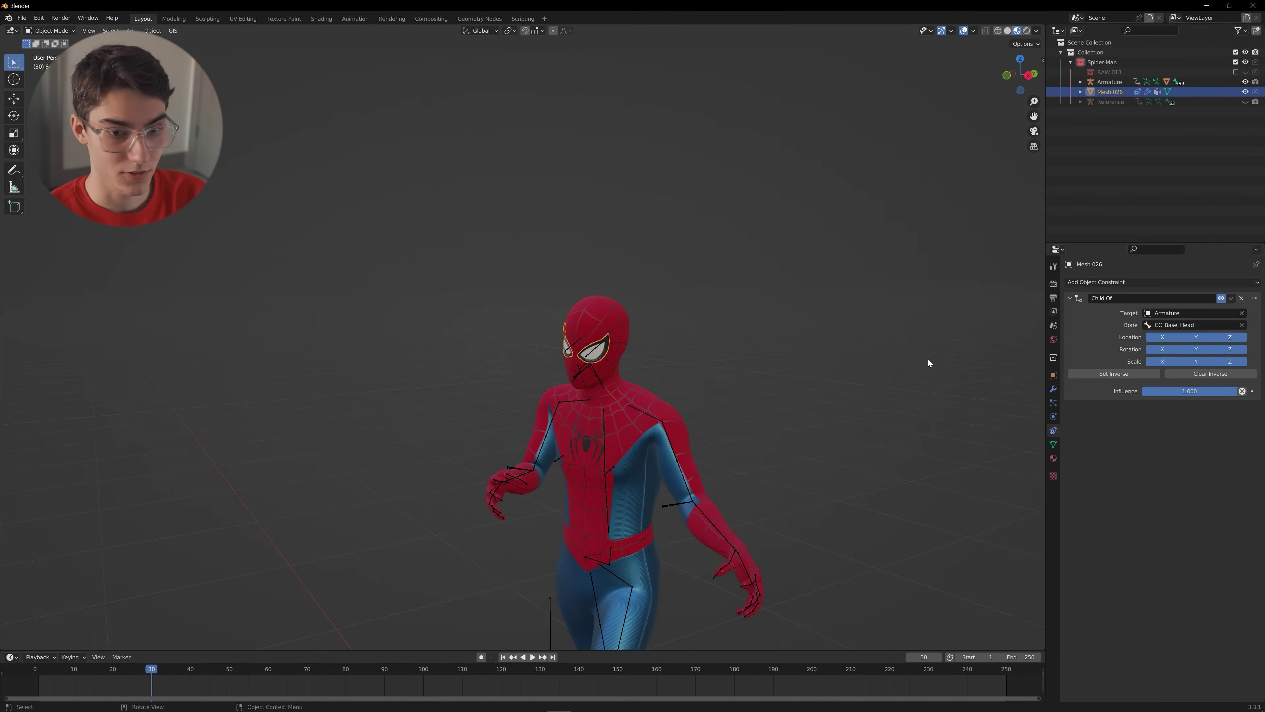
- Show the eye lenses' shape keys and play the animation to review the dance from different angles
{"action": "left_click", "coordinate": [1054, 444]}
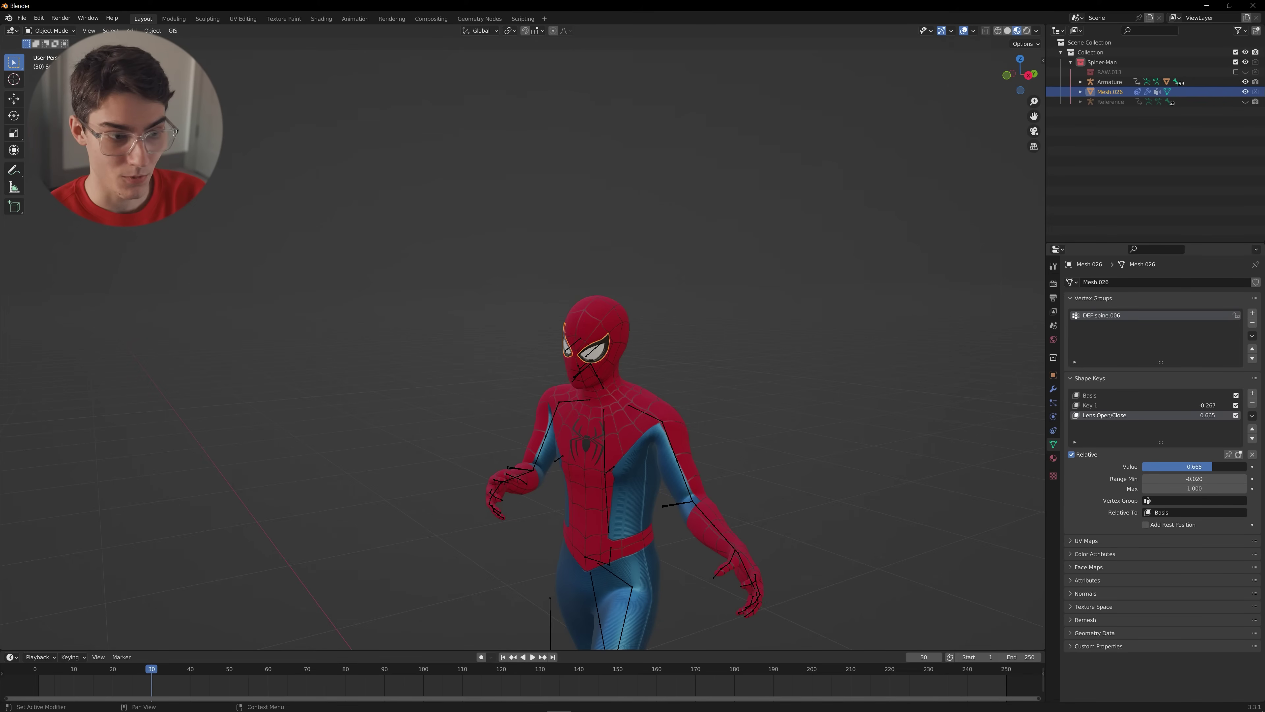
{"action": "key", "text": "space"}
{"action": "left_click", "coordinate": [734, 474]}
{"action": "scroll", "coordinate": [734, 474], "scroll_direction": "down", "scroll_amount": 3}
{"action": "middle_click_drag", "start_coordinate": [734, 475], "coordinate": [453, 432]}
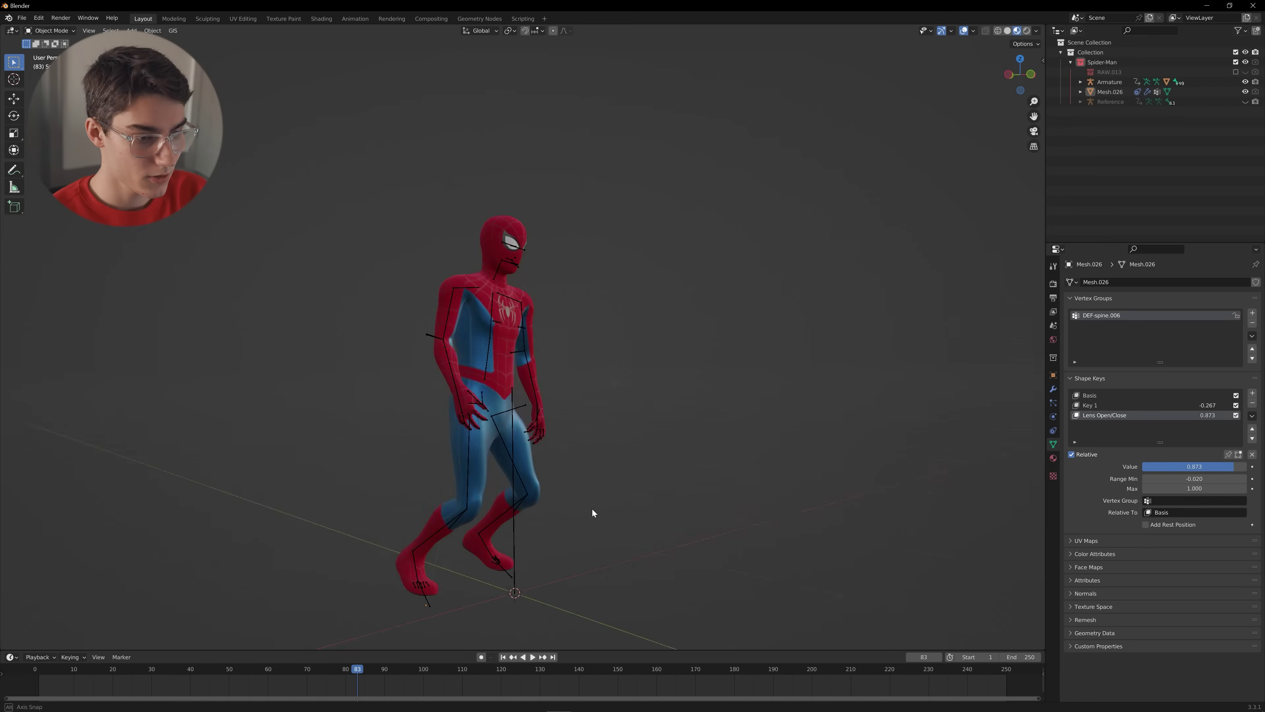
{"action": "middle_click_drag", "start_coordinate": [667, 518], "coordinate": [530, 446]}
{"action": "left_click", "coordinate": [538, 411]}
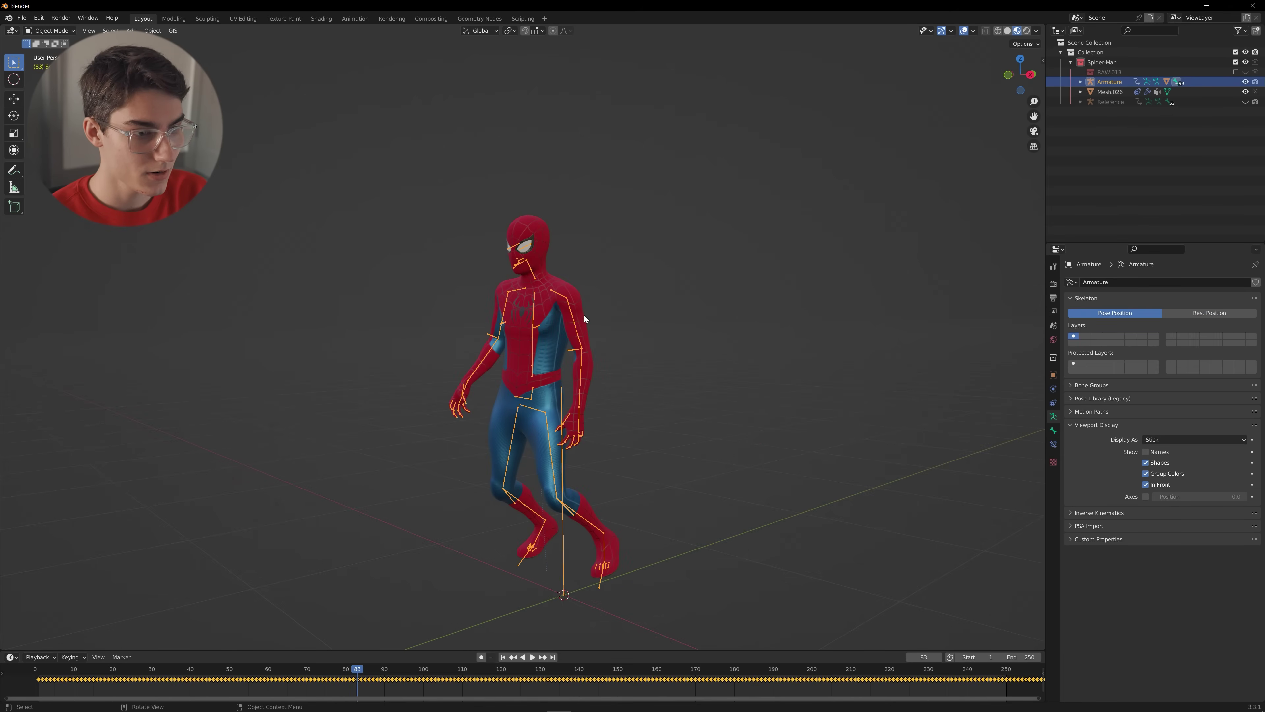
{"action": "left_click", "coordinate": [10, 657]}
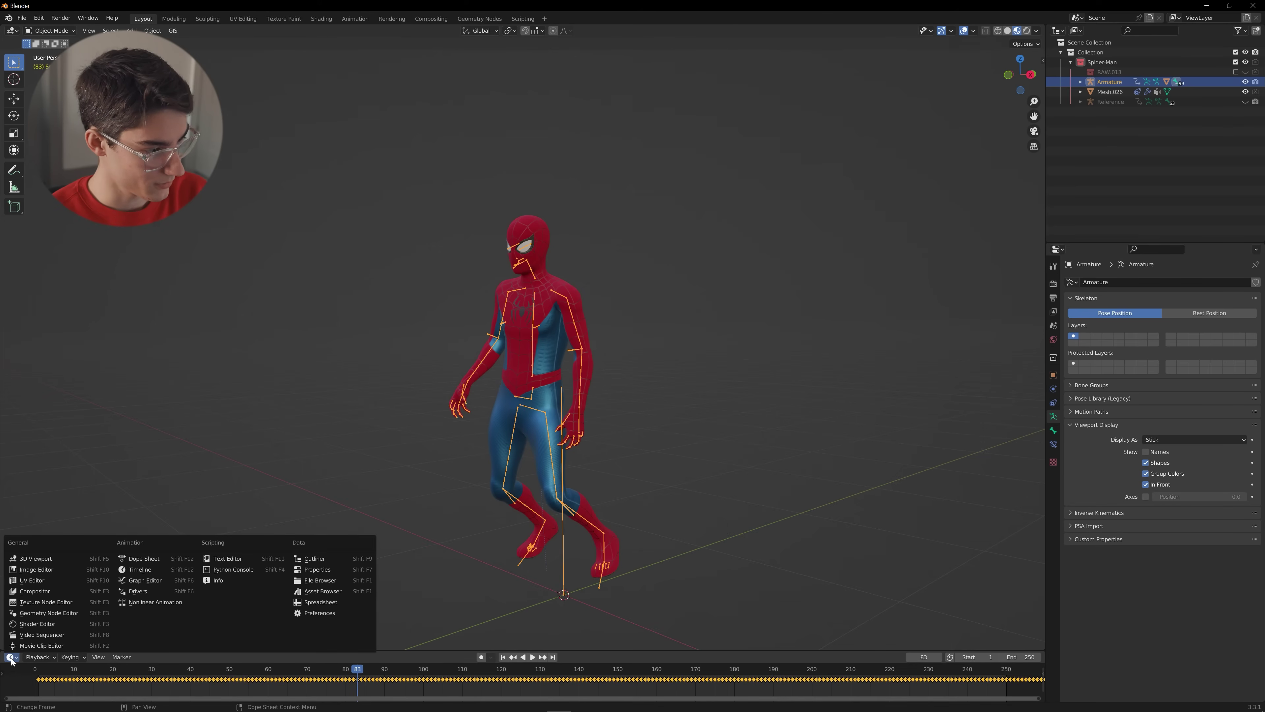
{"action": "left_click", "coordinate": [148, 600]}
{"action": "left_click", "coordinate": [4, 587]}
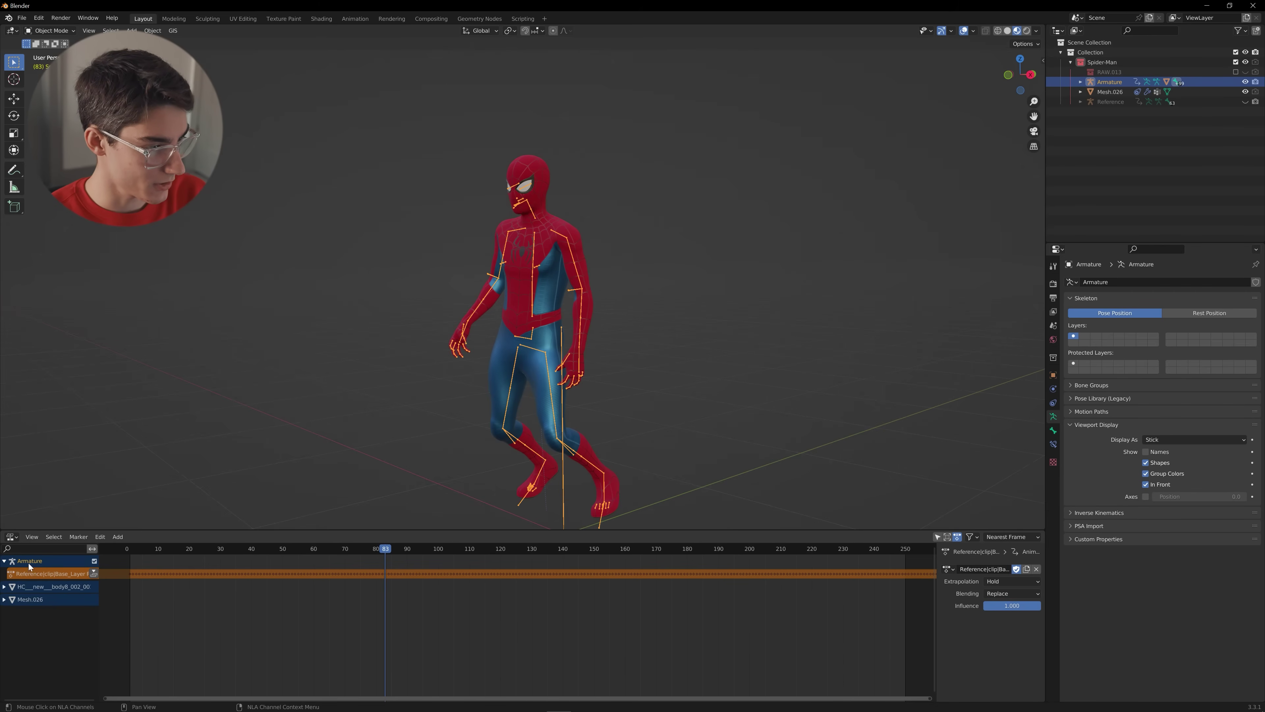
- Push the Armature's retargeted action down into an NLA strip and move the playhead to frame 73
{"action": "left_click", "coordinate": [365, 552]}
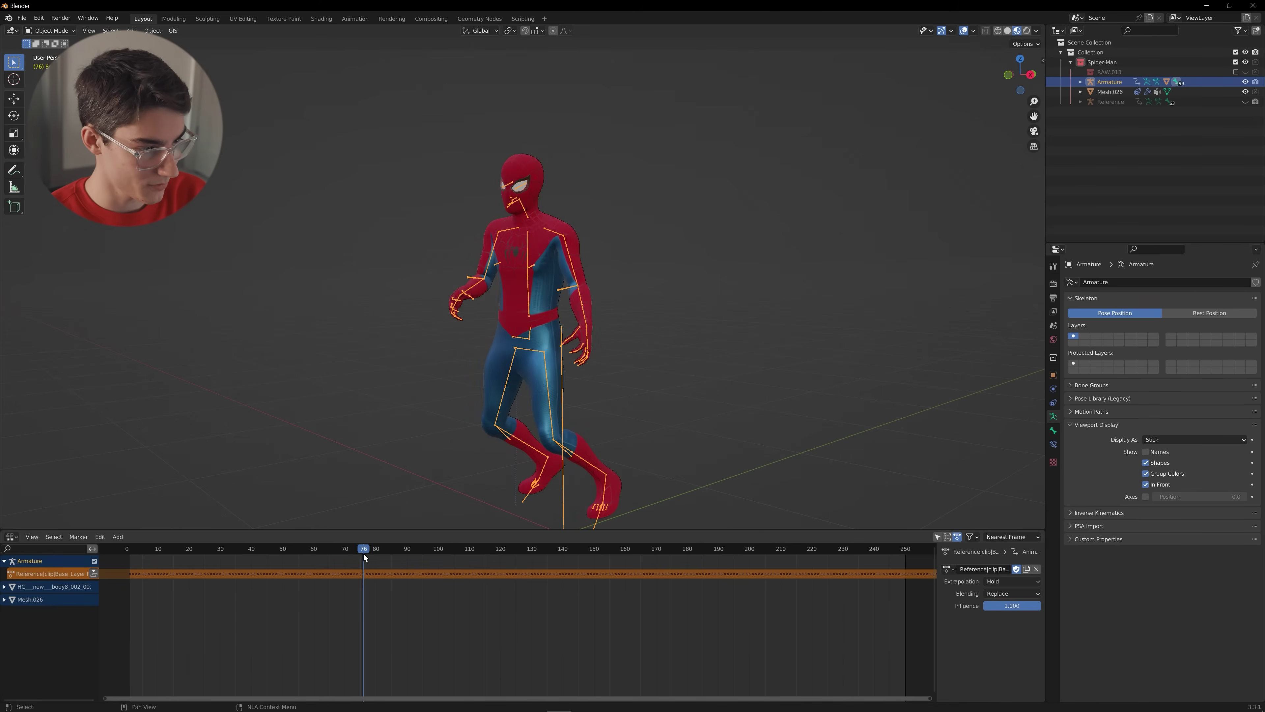
{"action": "left_click", "coordinate": [93, 574]}
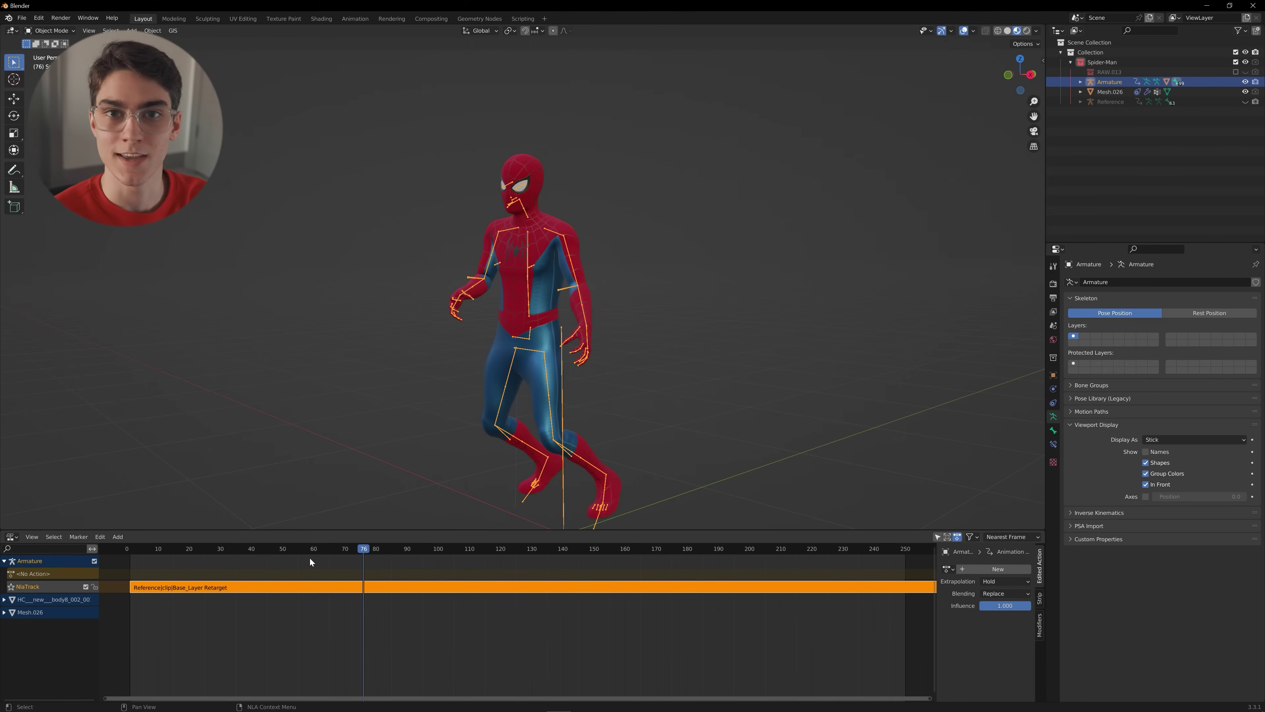
{"action": "key", "text": "Left"}
{"action": "key", "text": "Left"}
{"action": "key", "text": "Left"}
- Set the Armature's action blending to Combine in the Nonlinear Animation sidebar
{"action": "left_click", "coordinate": [1006, 593]}
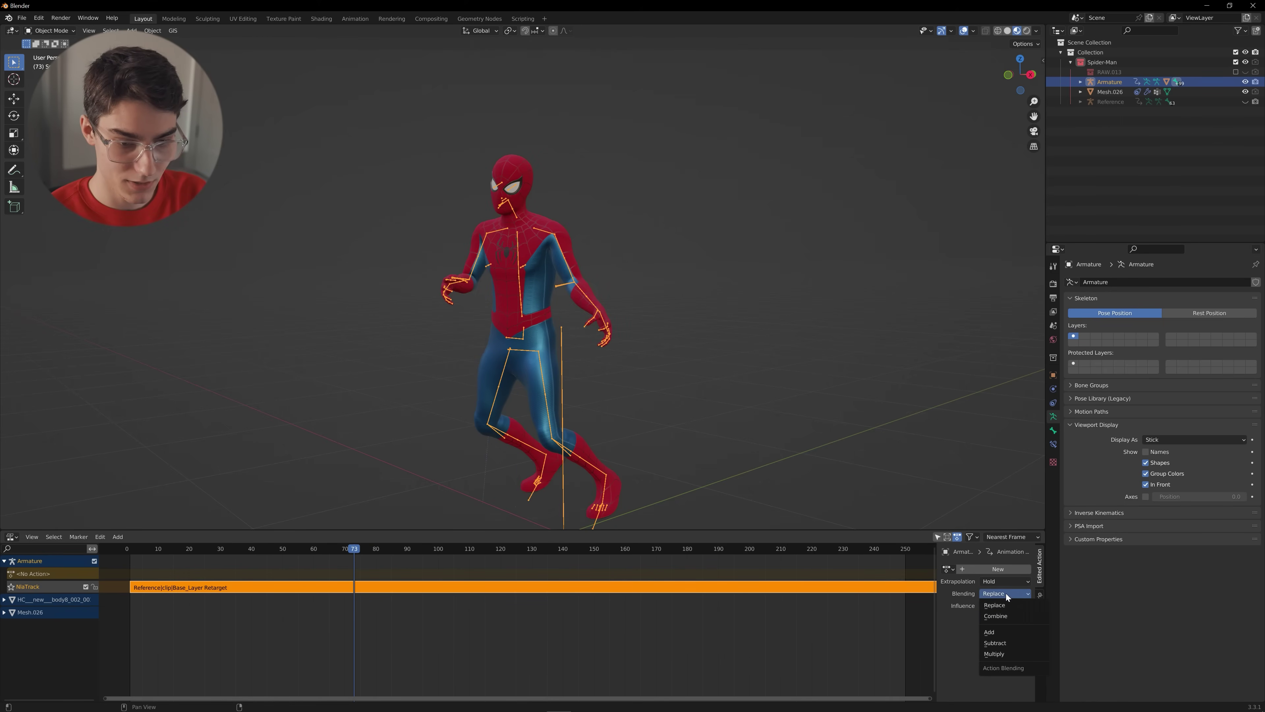
{"action": "left_click", "coordinate": [1001, 609]}
{"action": "key", "text": "n"}
{"action": "key", "text": "n"}
{"action": "key", "text": "n"}
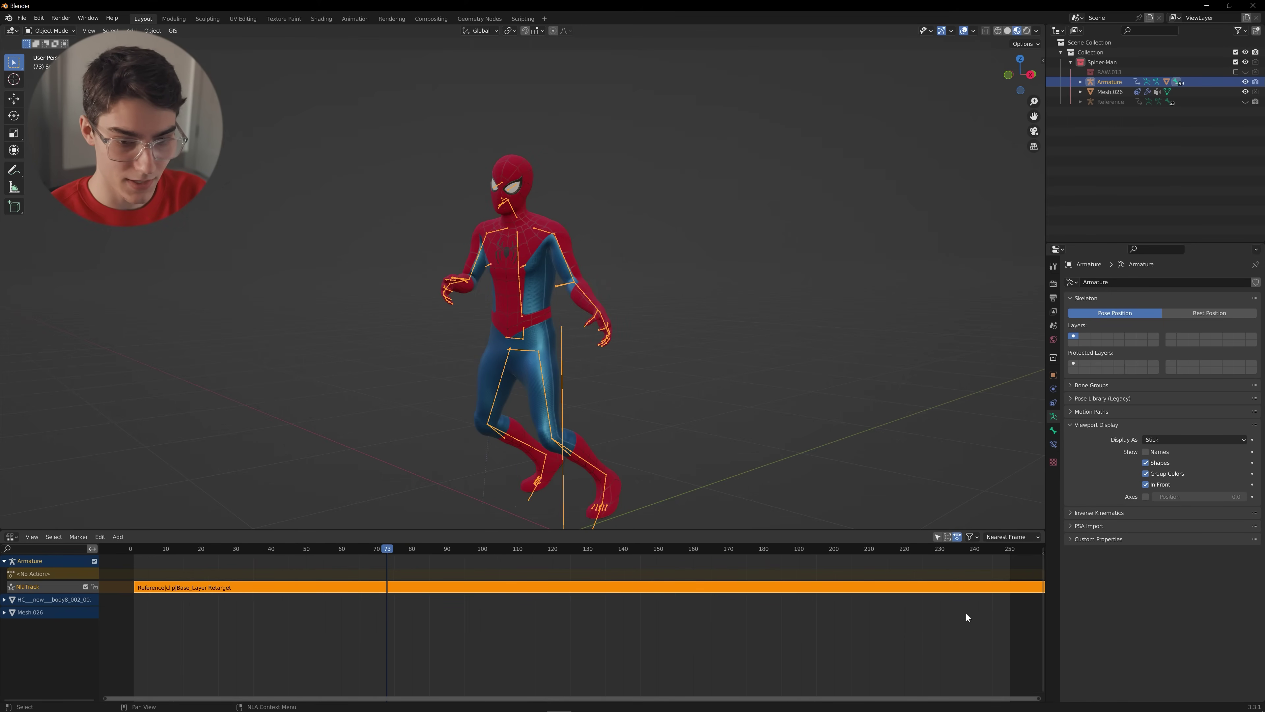
{"action": "key", "text": "n"}
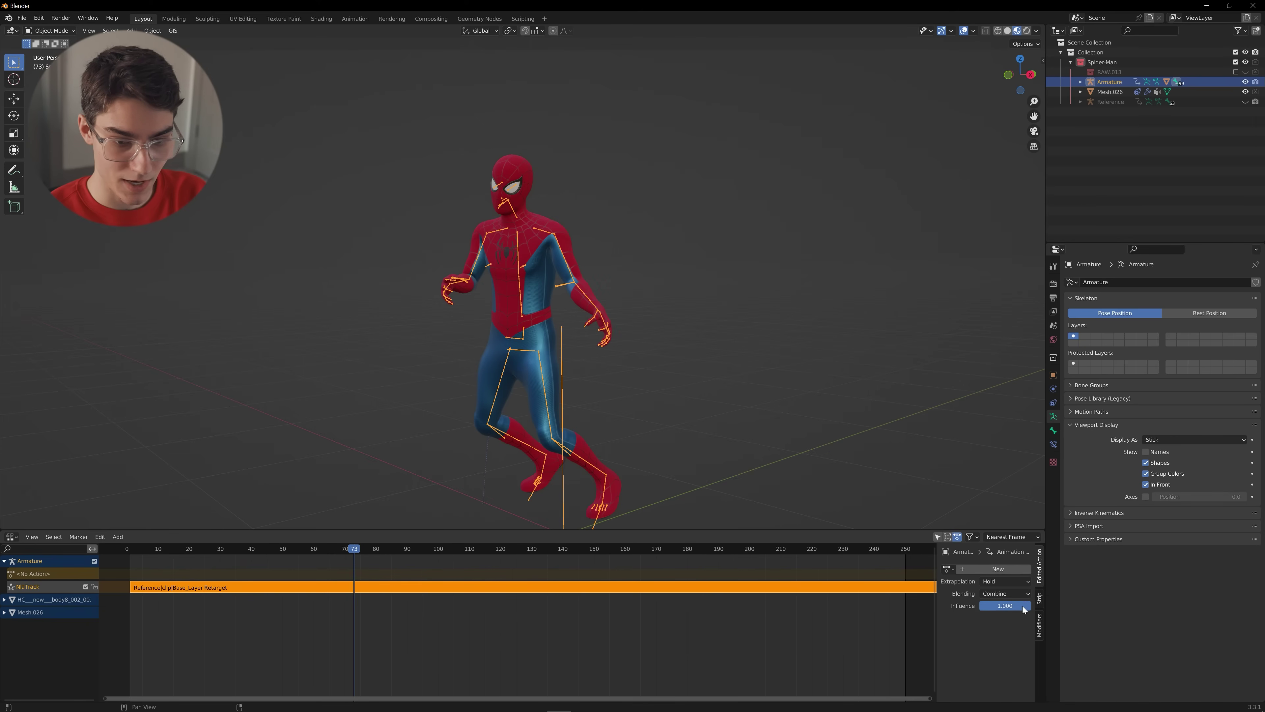
- Change the Nonlinear Animation editor to a Timeline, shrink its area and put the Armature into Pose Mode
{"action": "left_click", "coordinate": [11, 537]}
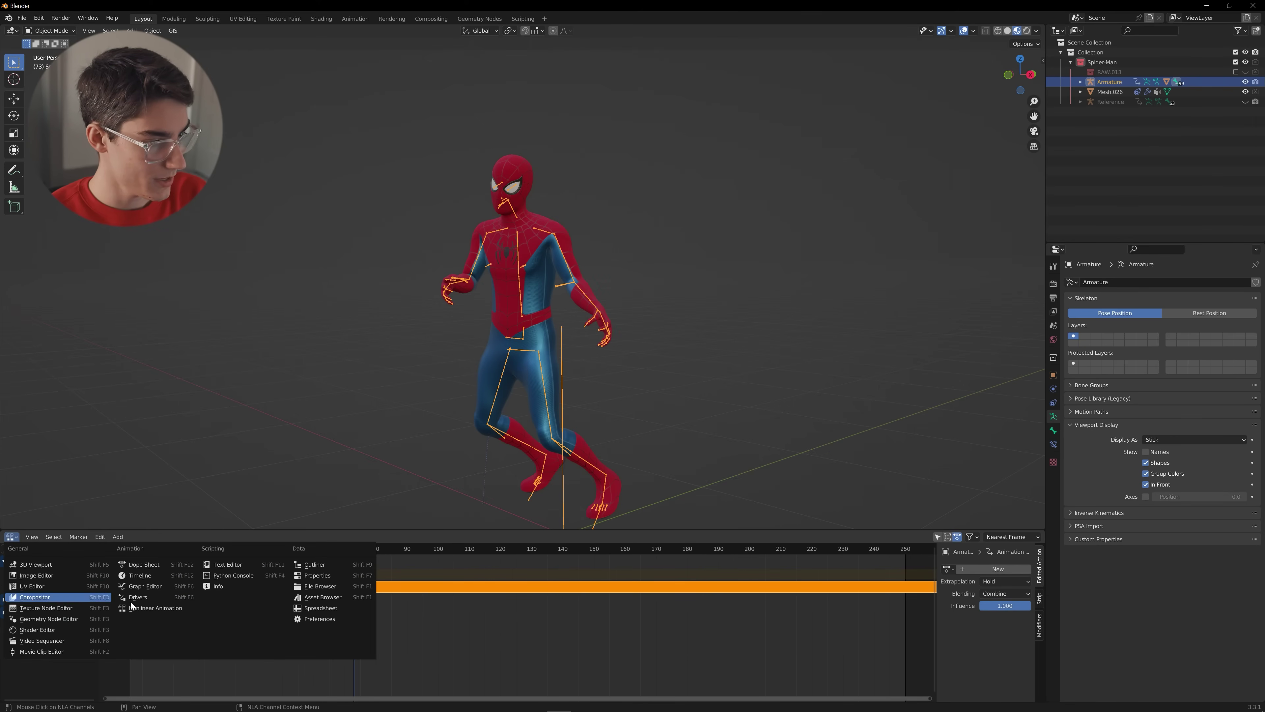
{"action": "left_click", "coordinate": [140, 575]}
{"action": "left_click_drag", "start_coordinate": [300, 530], "coordinate": [301, 636]}
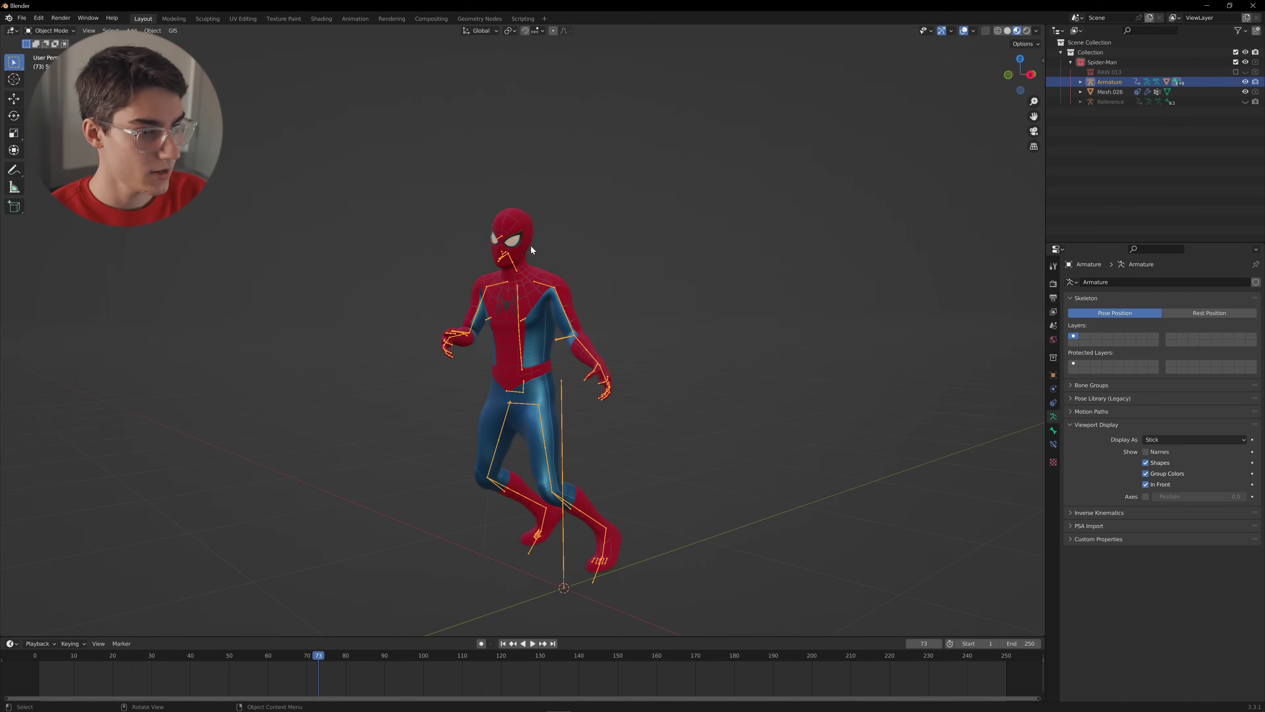
{"action": "left_click", "coordinate": [39, 33]}
{"action": "left_click", "coordinate": [41, 65]}
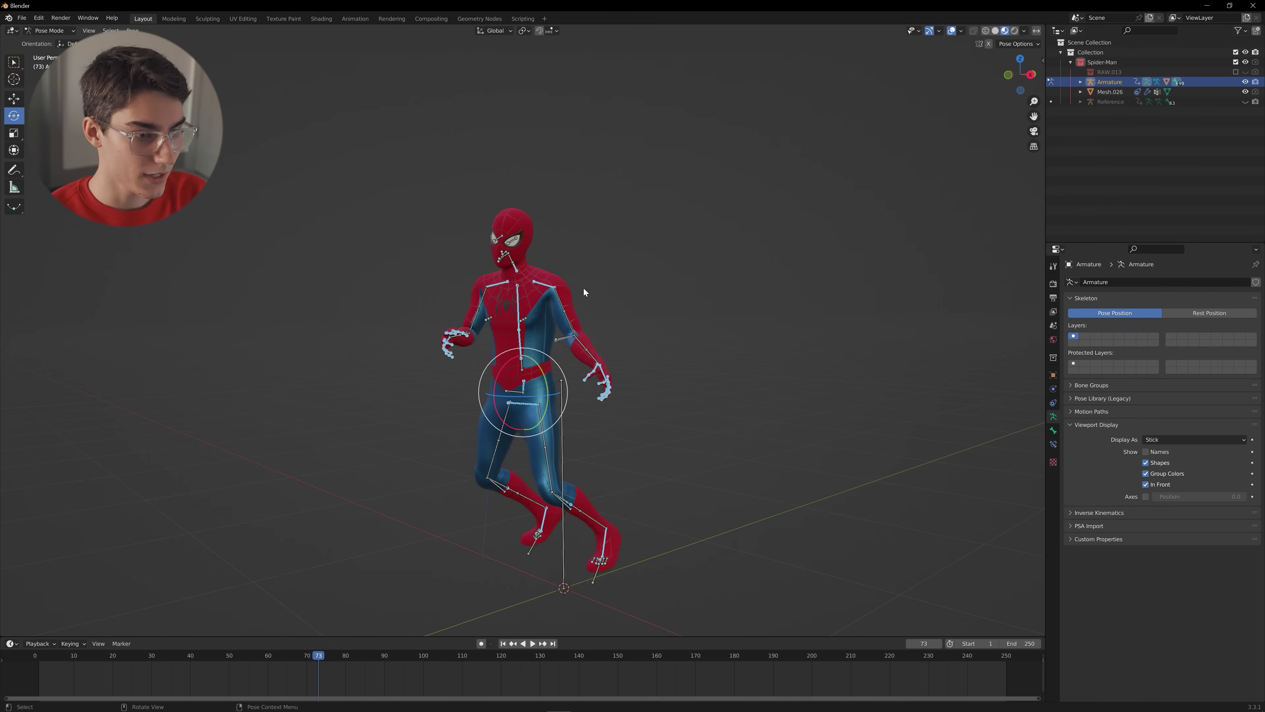
- Select all of the Armature's bones, insert a transform keyframe for them at frame 73 and show the object properties
{"action": "key", "text": "a"}
{"action": "middle_click_drag", "start_coordinate": [535, 272], "coordinate": [474, 421]}
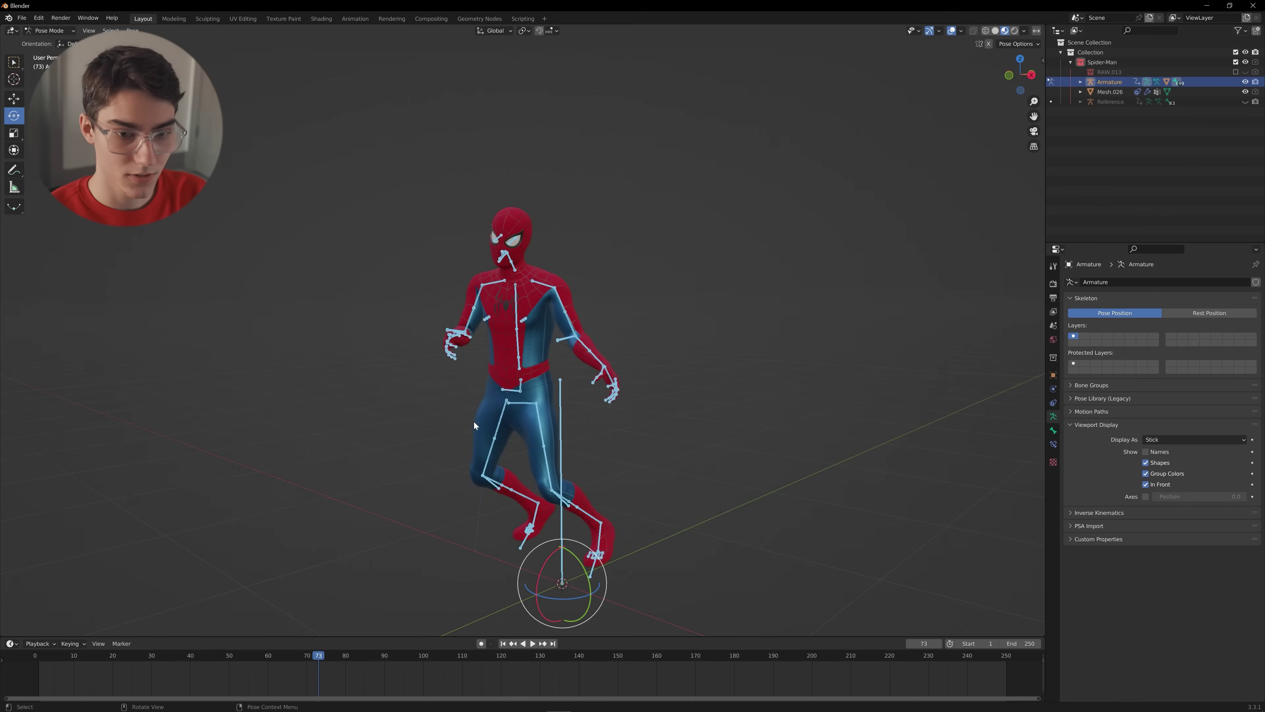
{"action": "left_click", "coordinate": [1053, 376]}
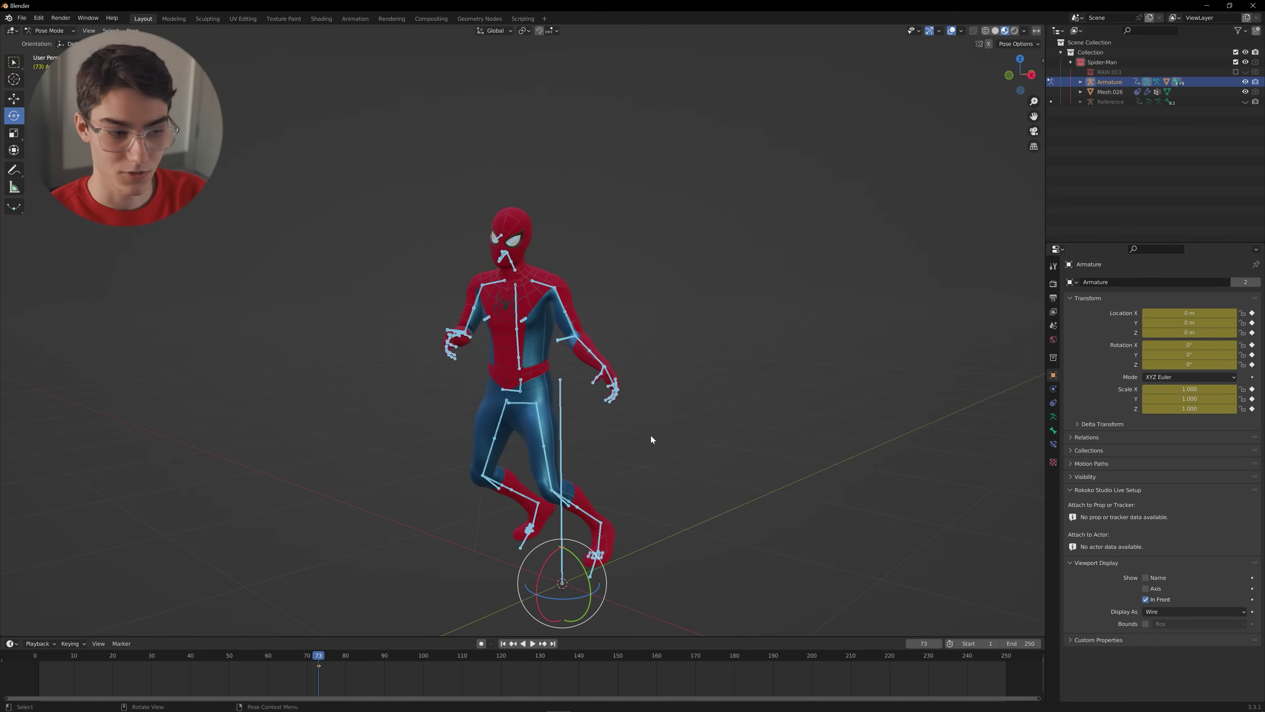
{"action": "middle_click_drag", "start_coordinate": [651, 436], "coordinate": [646, 434]}
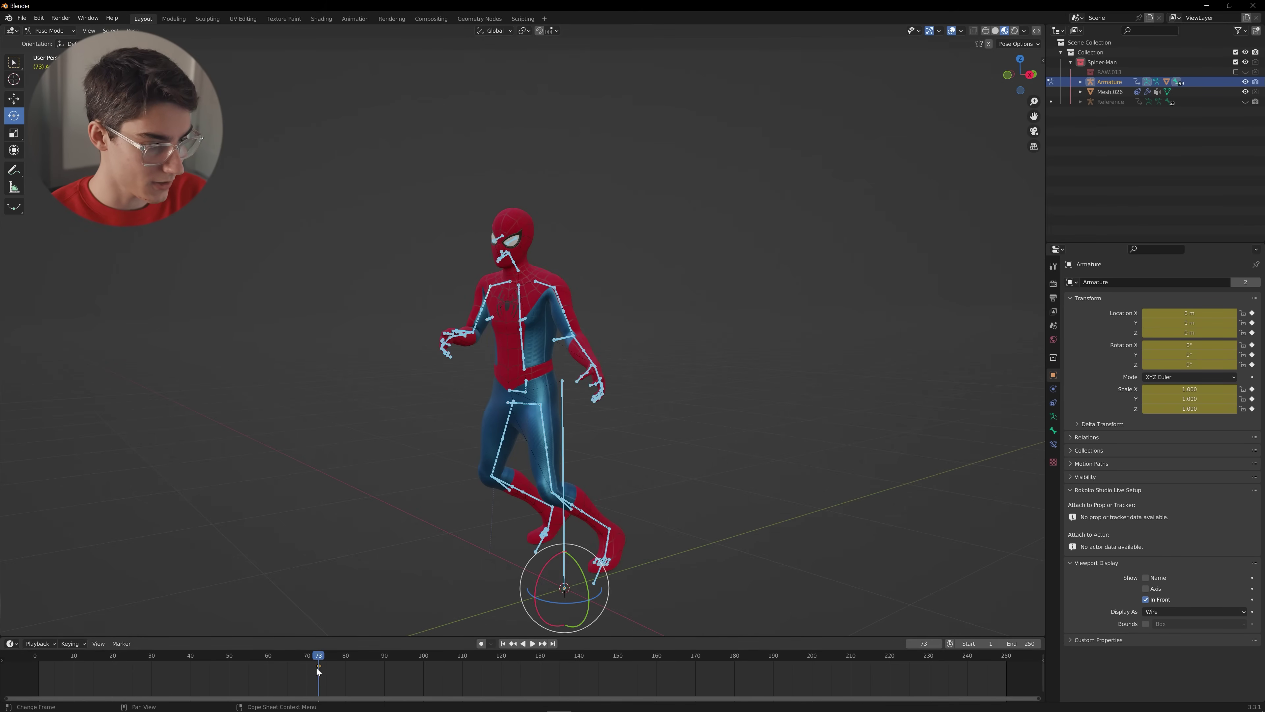
- Enable auto keying and move the bones' keyframe at frame 73 to frame 1
{"action": "left_click", "coordinate": [481, 644]}
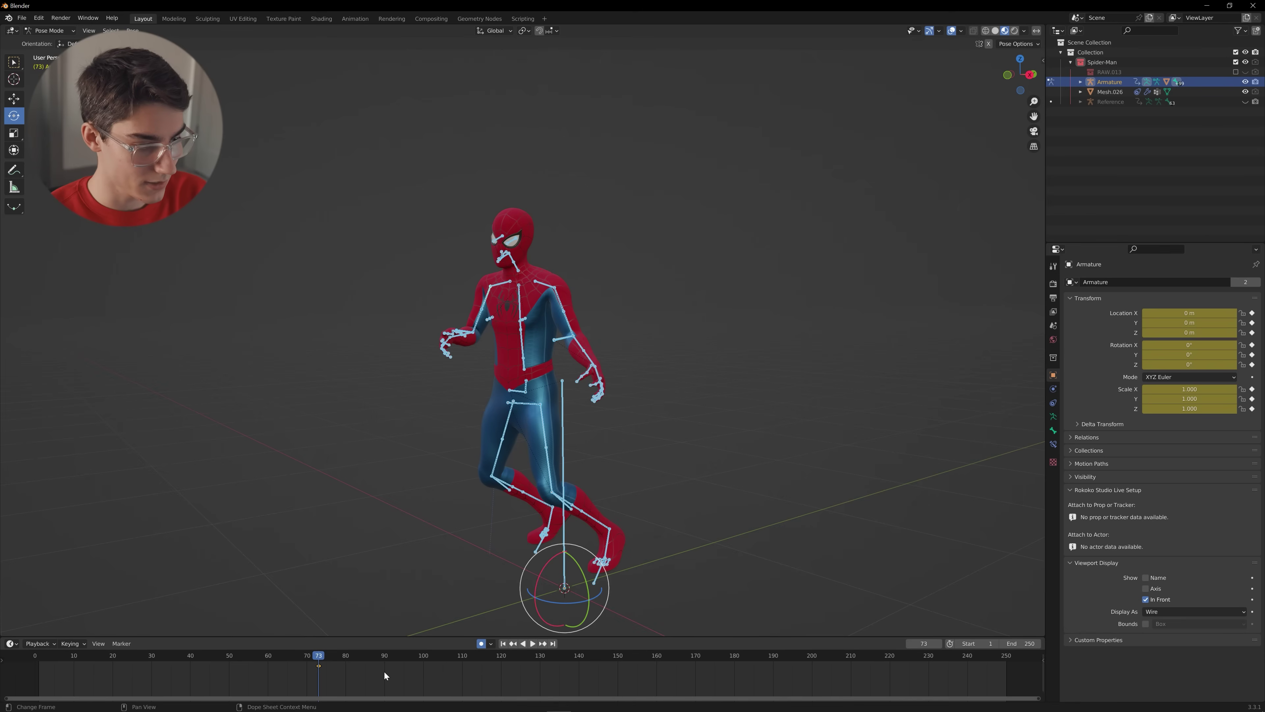
{"action": "left_click_drag", "start_coordinate": [323, 659], "coordinate": [339, 658]}
{"action": "key", "text": "g"}
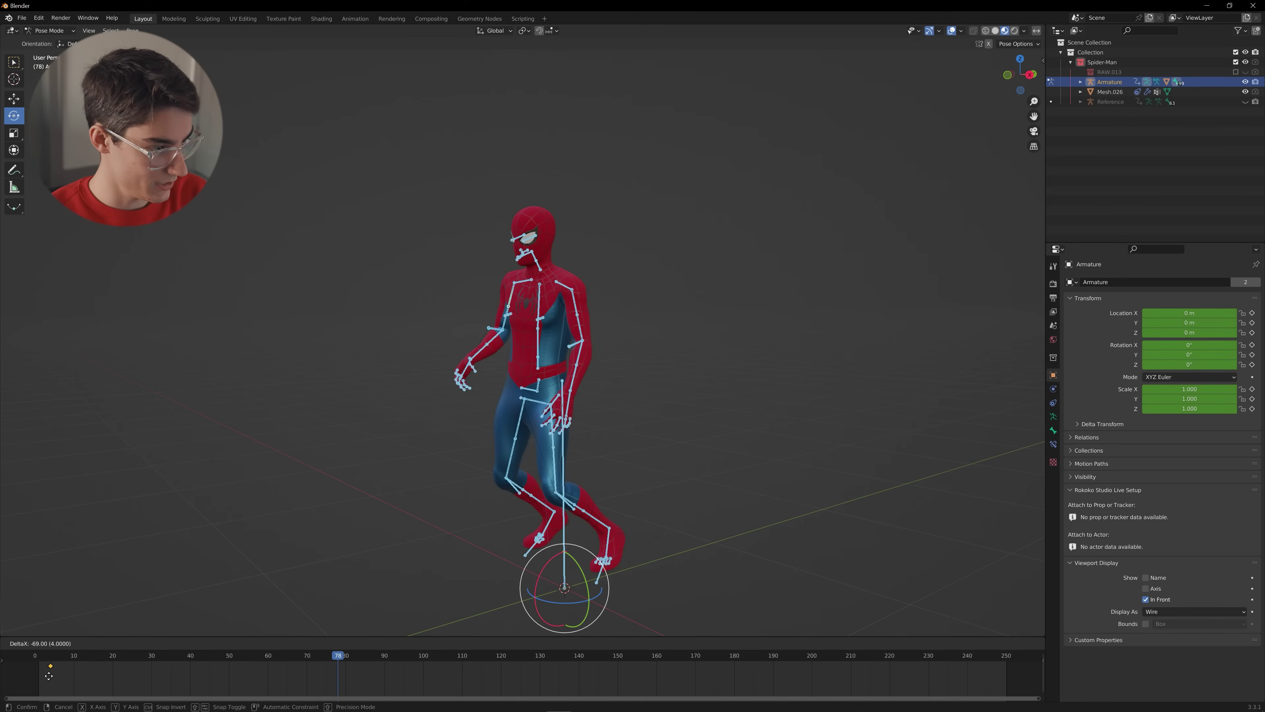
{"action": "left_click", "coordinate": [38, 676]}
- Select the root bone and, at frame 109, rotate it slightly so the whole character leans backward
{"action": "left_click", "coordinate": [72, 659]}
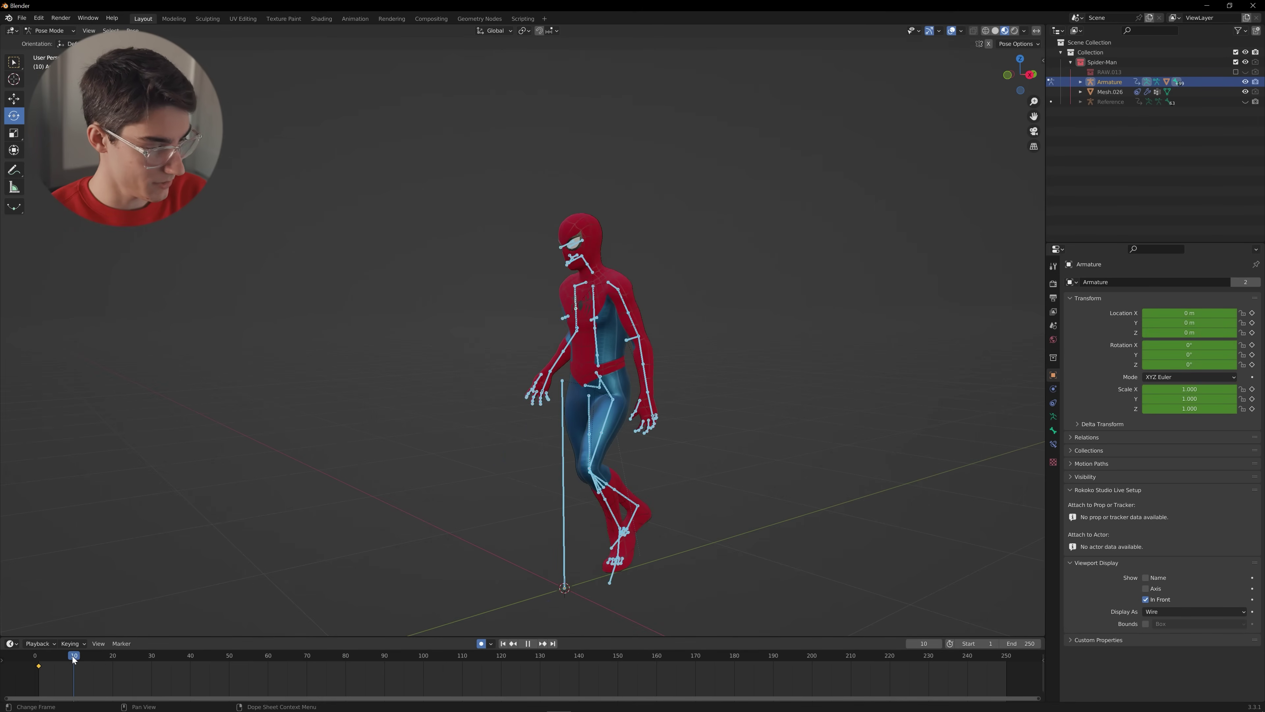
{"action": "key", "text": "space"}
{"action": "middle_click_drag", "start_coordinate": [503, 493], "coordinate": [446, 505]}
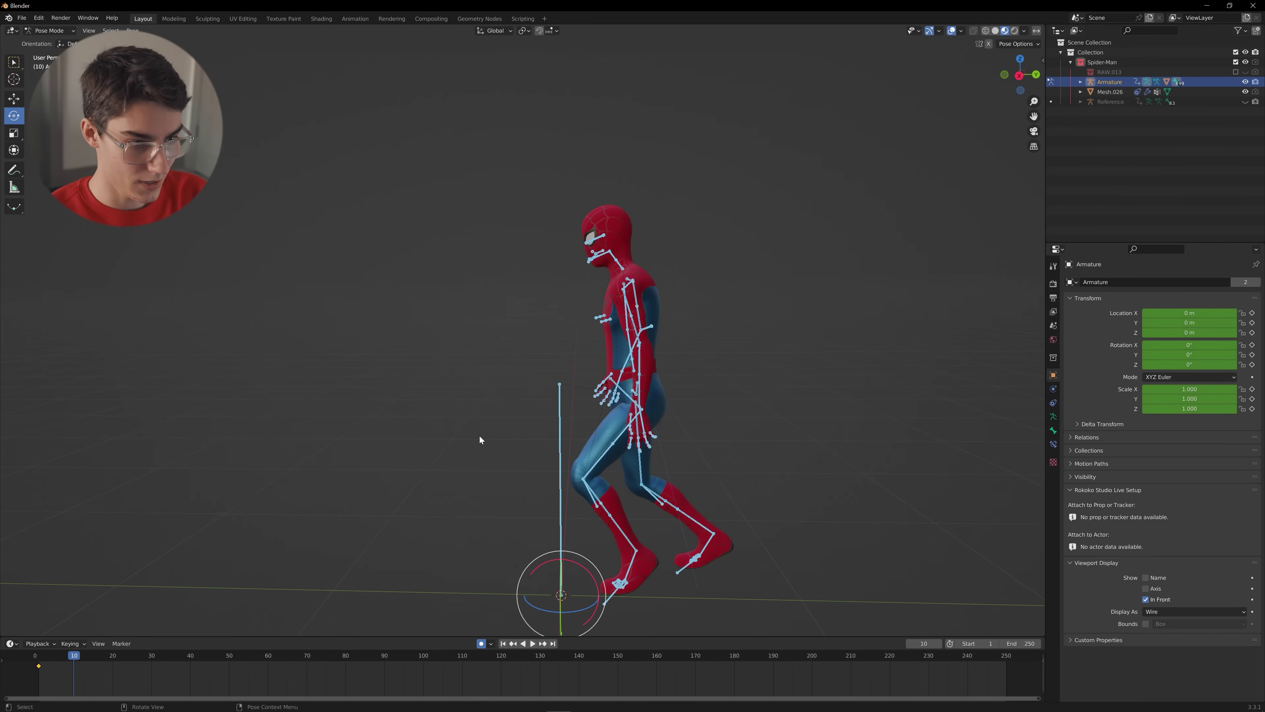
{"action": "left_click", "coordinate": [765, 491]}
{"action": "middle_click_drag", "start_coordinate": [765, 491], "coordinate": [494, 481]}
{"action": "left_click", "coordinate": [494, 481]}
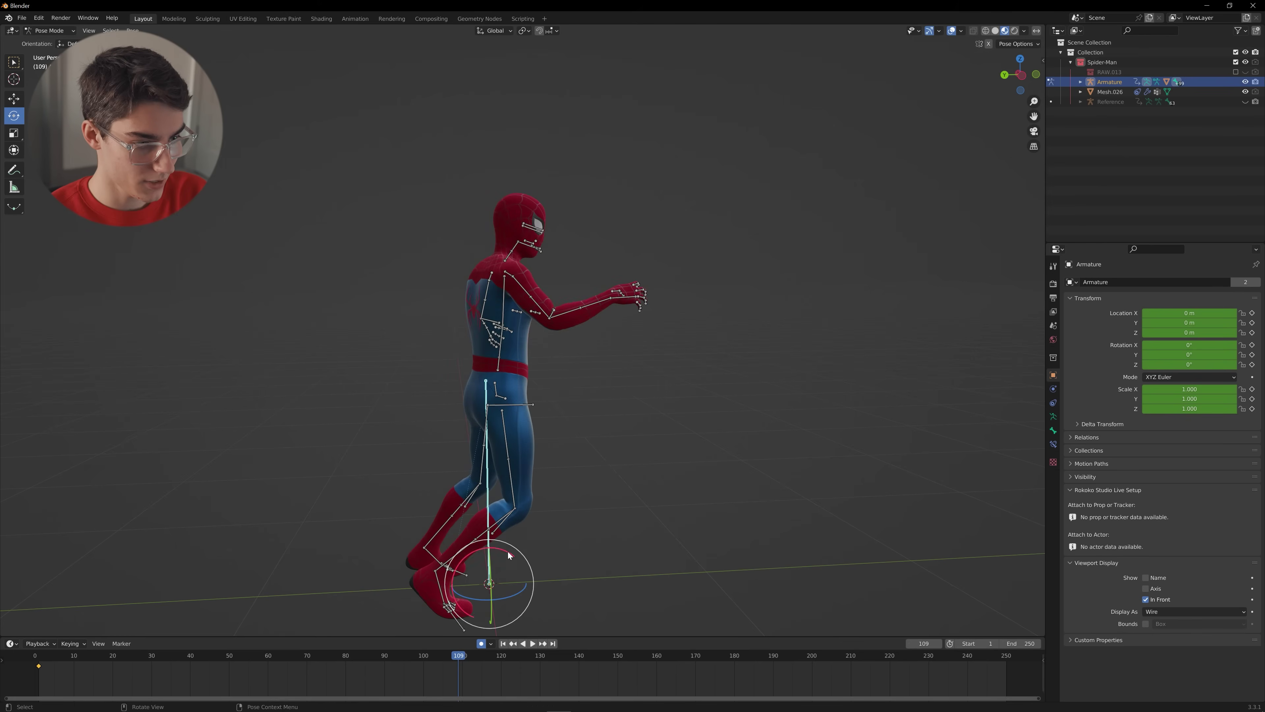
{"action": "left_click_drag", "start_coordinate": [509, 555], "coordinate": [543, 525]}
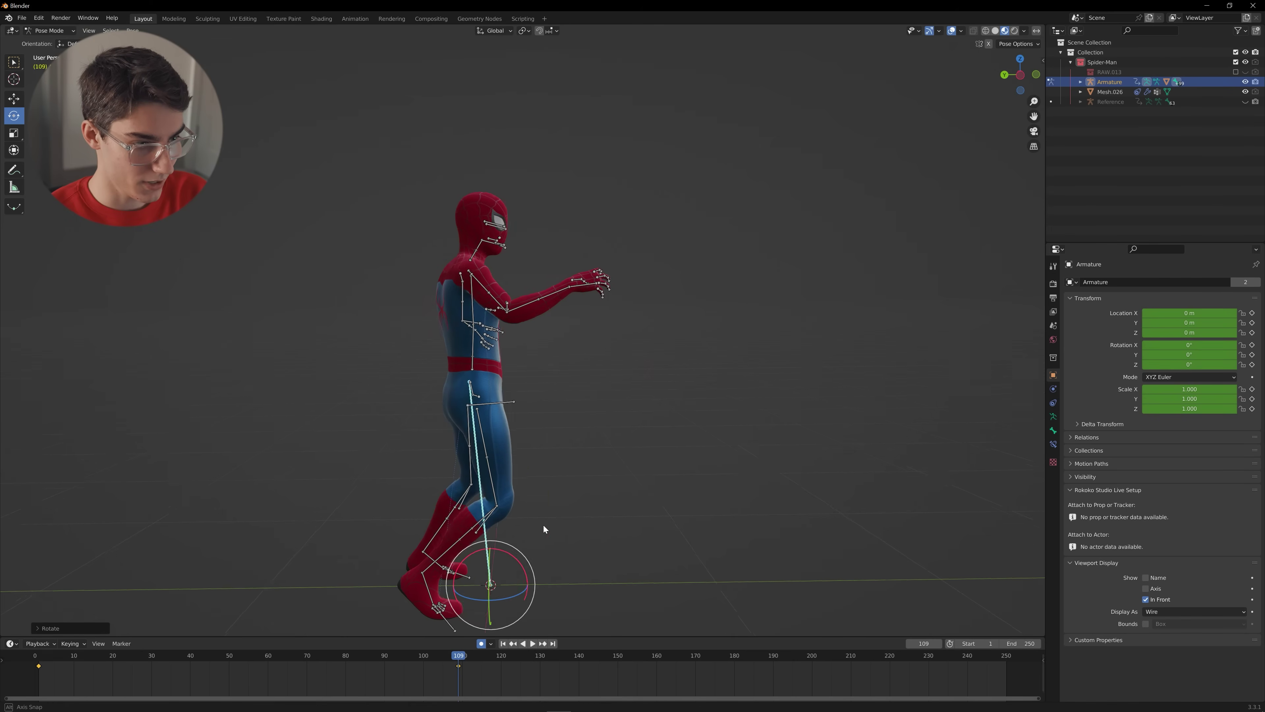
{"action": "middle_click_drag", "start_coordinate": [544, 525], "coordinate": [357, 528]}
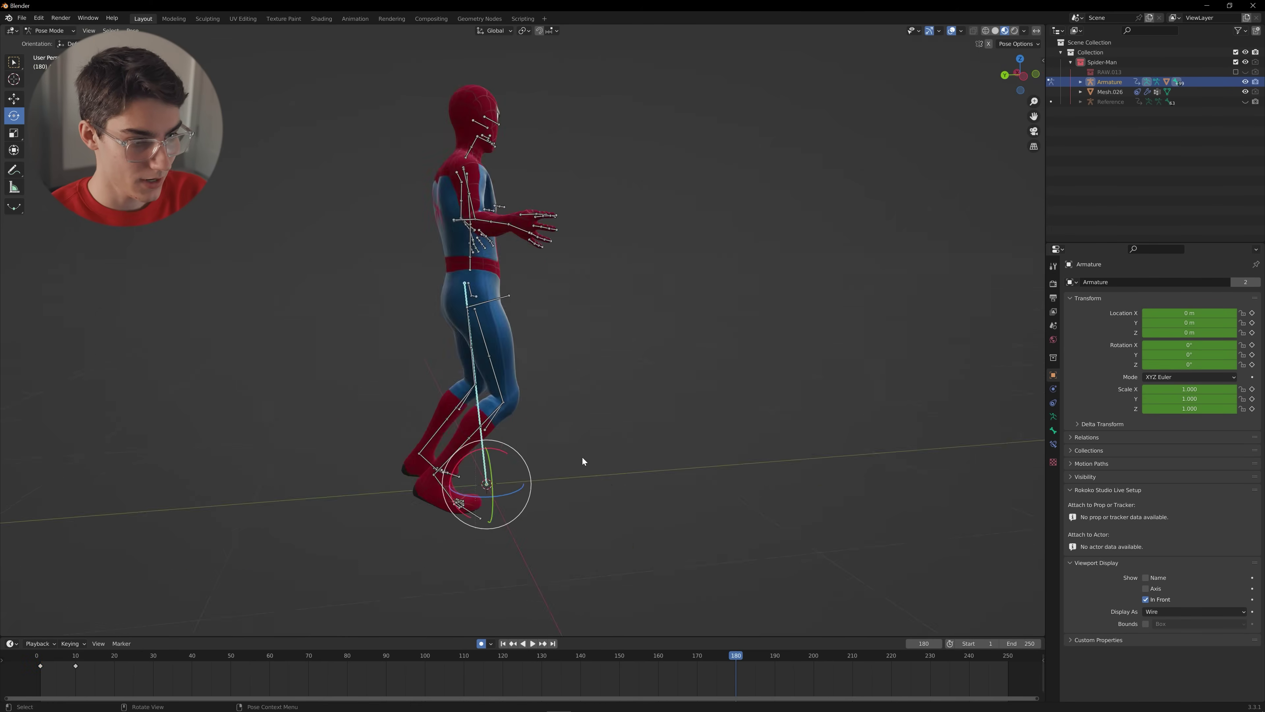
- Select the character's left elbow bone and rotate it at frame 180 to repose the forearm
{"action": "middle_click_drag", "start_coordinate": [582, 457], "coordinate": [575, 497]}
{"action": "left_click", "coordinate": [639, 442]}
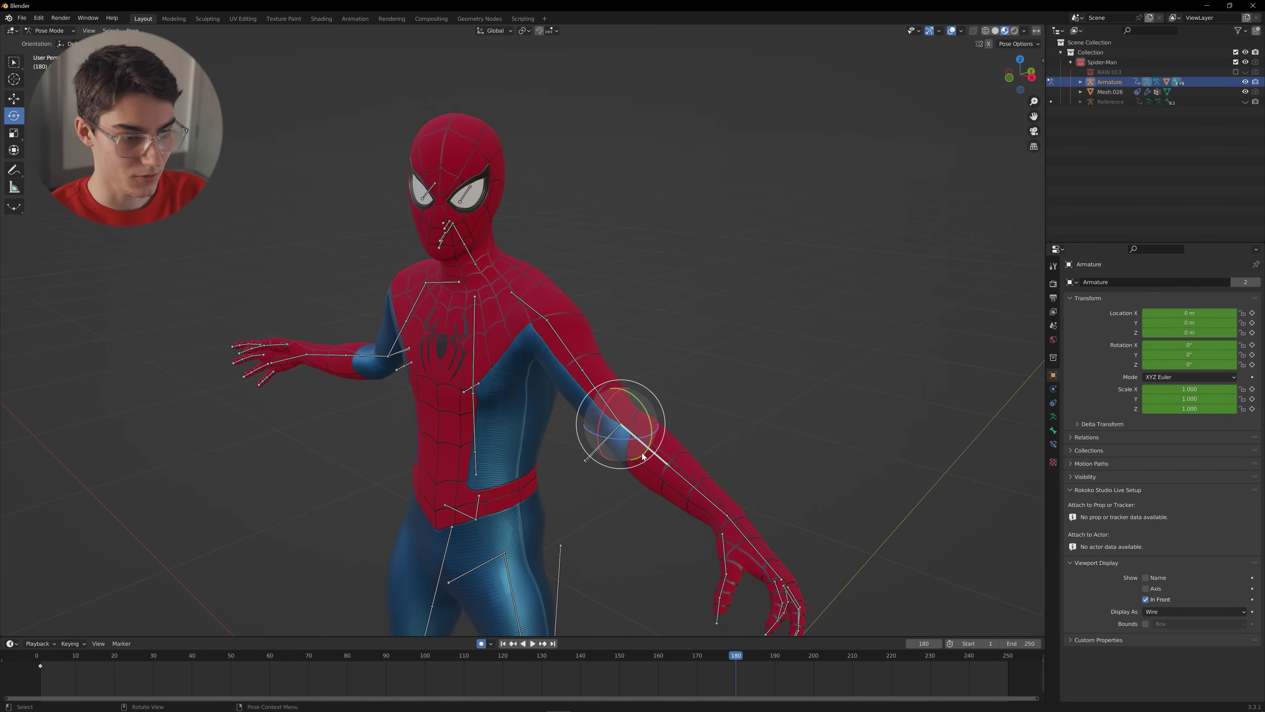
{"action": "mouse_move", "coordinate": [640, 443]}
{"action": "middle_mouse_down", "text": "shift"}
{"action": "mouse_move", "coordinate": [607, 504]}
{"action": "mouse_move", "coordinate": [638, 423]}
{"action": "middle_mouse_up", "text": "shift"}
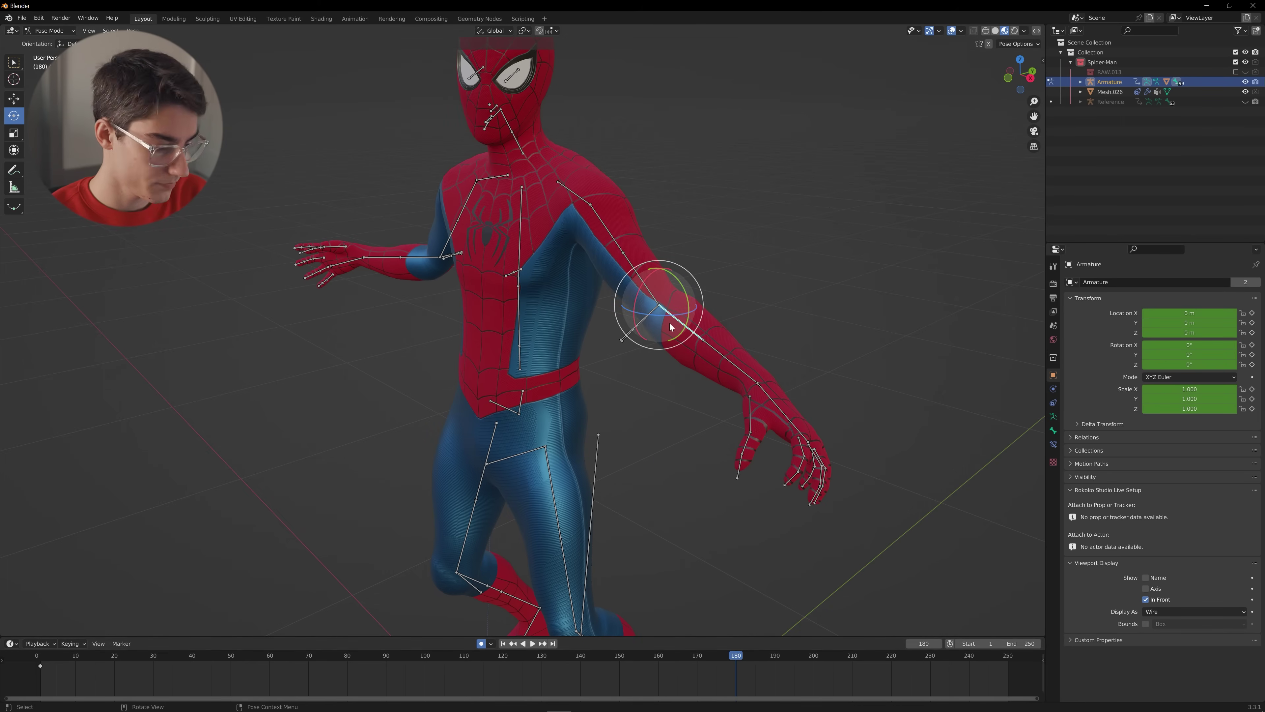
{"action": "key", "text": "h"}
{"action": "key", "text": "ctrl+z"}
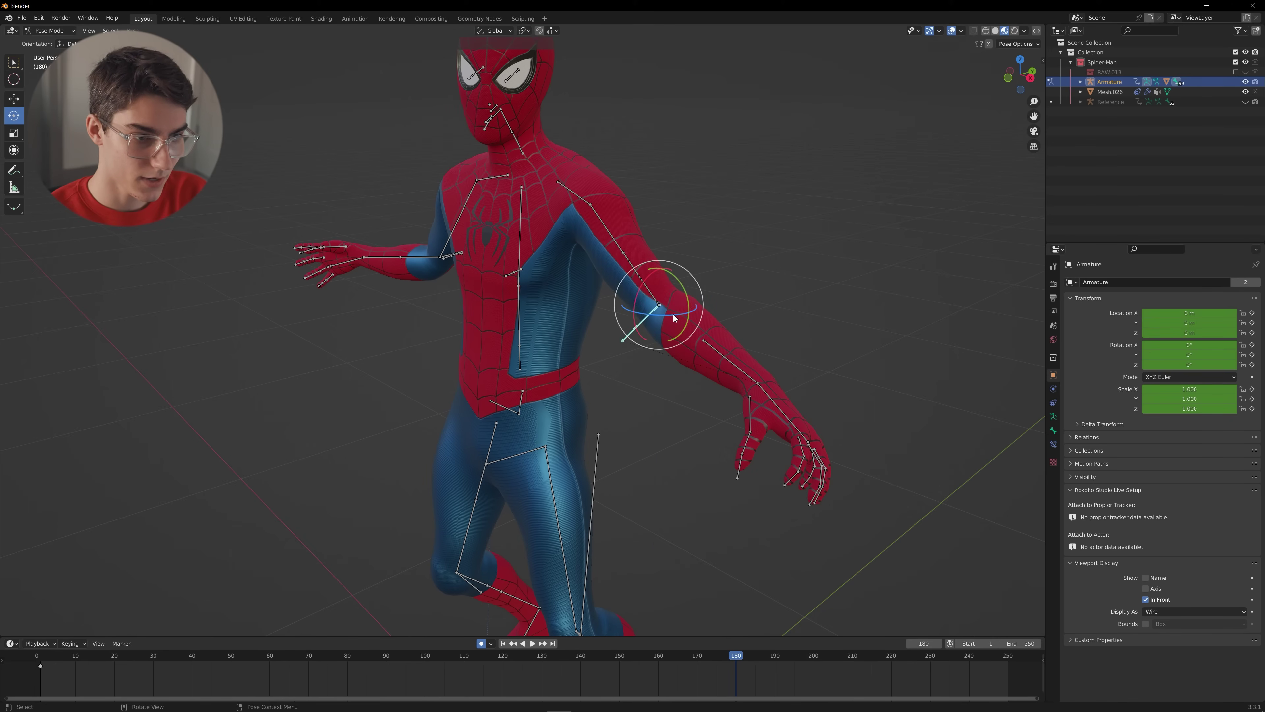
{"action": "left_click_drag", "start_coordinate": [673, 314], "coordinate": [659, 331]}
- Rotate the left elbow bone at frame 196 so the forearm swings outward, and play back the surrounding frames
{"action": "key", "text": "space"}
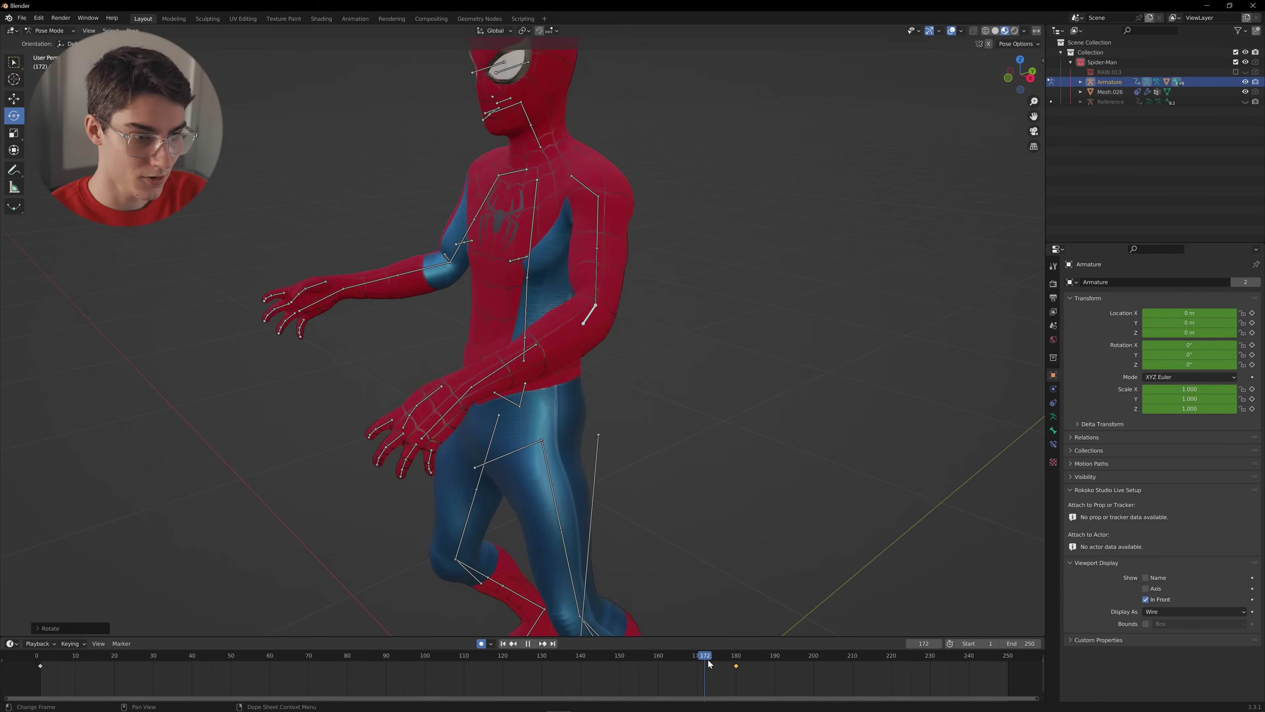
{"action": "key", "text": "space"}
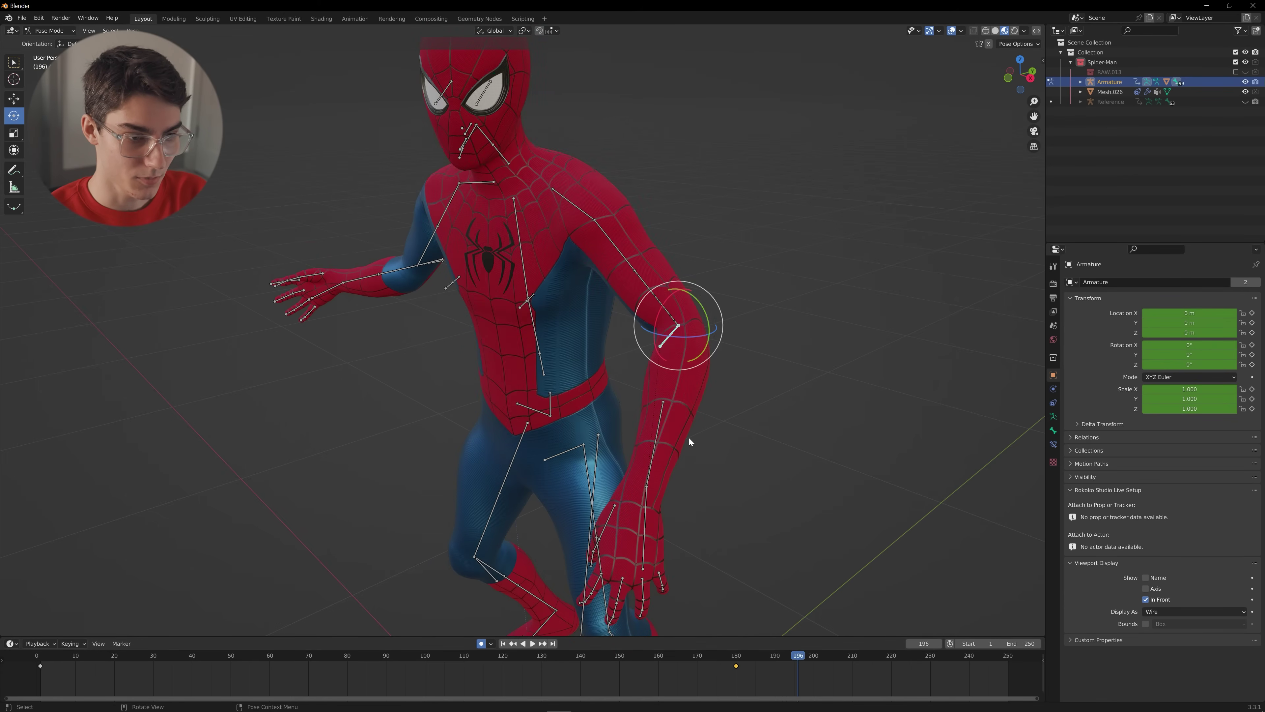
{"action": "left_click_drag", "start_coordinate": [672, 339], "coordinate": [642, 366]}
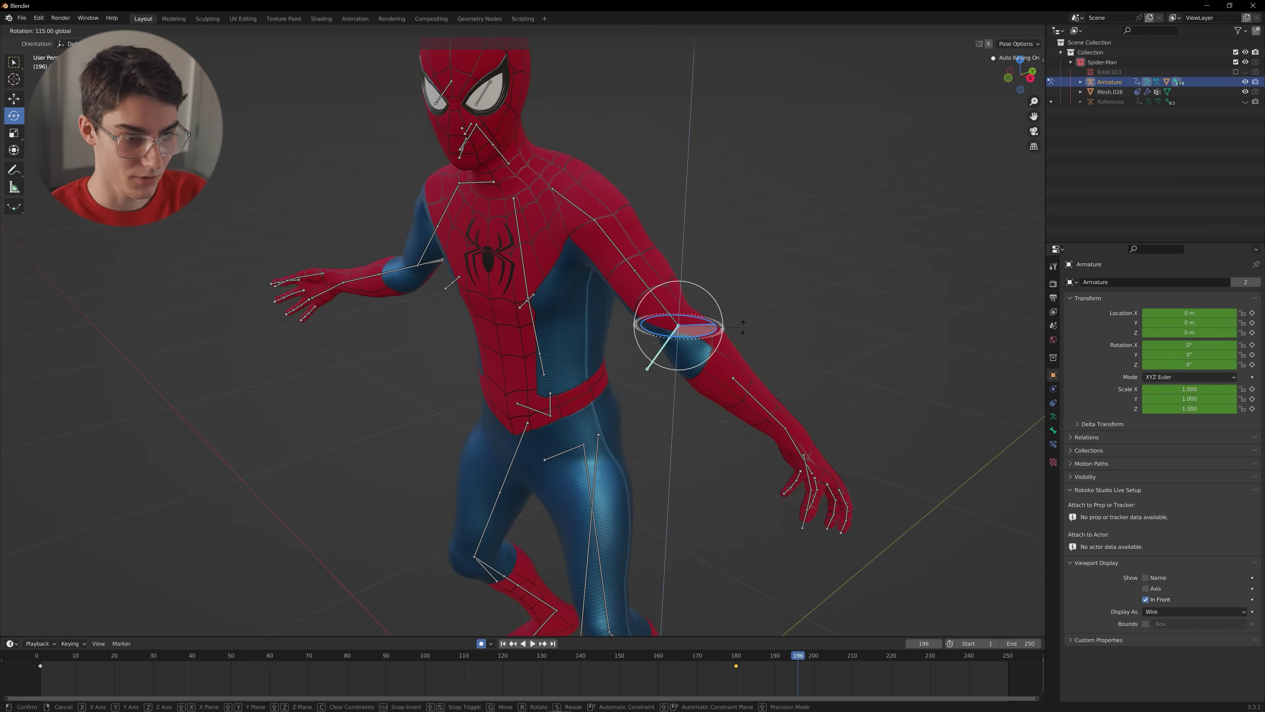
{"action": "left_click_drag", "start_coordinate": [742, 327], "coordinate": [777, 414]}
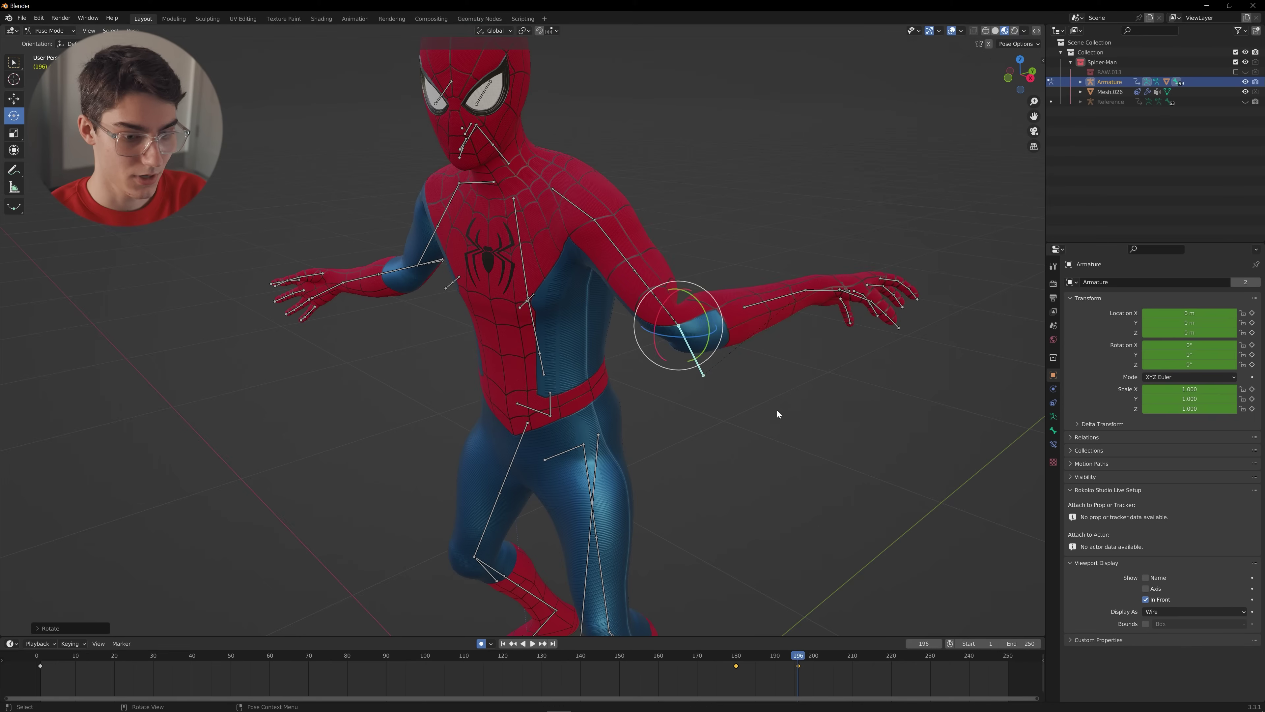
{"action": "left_click_drag", "start_coordinate": [775, 658], "coordinate": [827, 666]}
{"action": "key", "text": "space"}
{"action": "key", "text": "space"}
{"action": "middle_click_drag", "start_coordinate": [722, 549], "coordinate": [747, 472]}
{"action": "key", "text": "Down"}
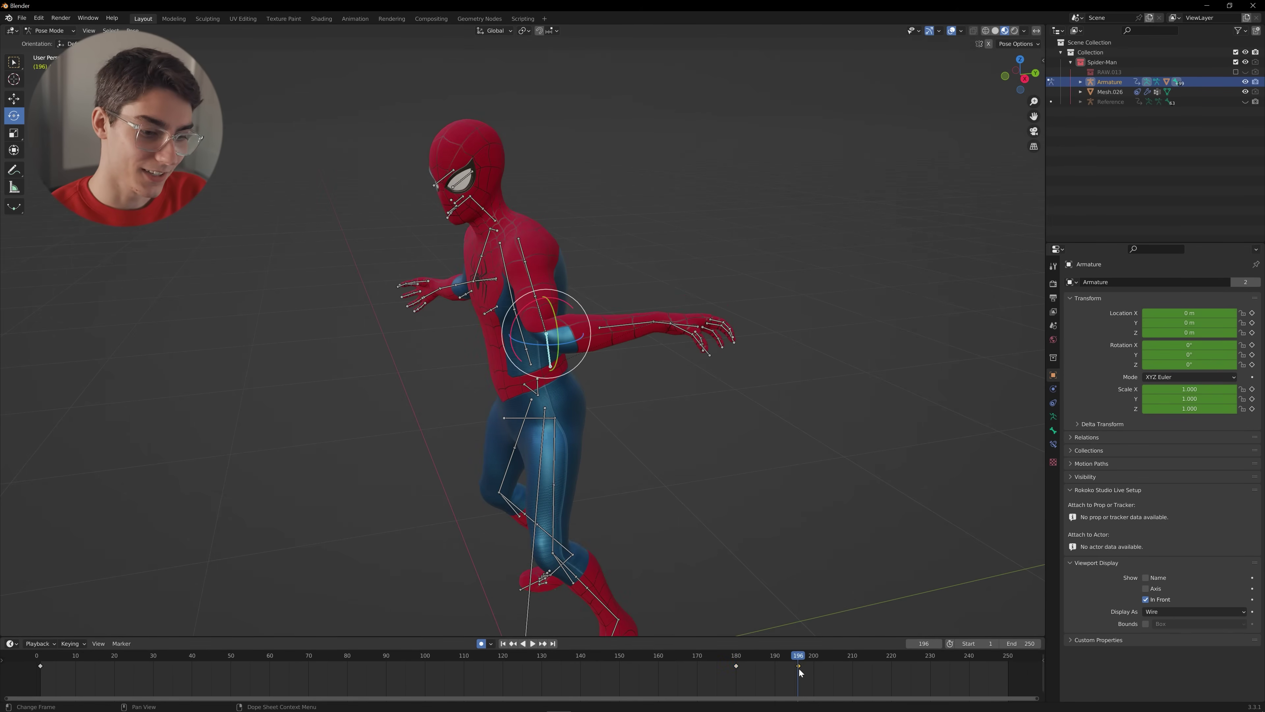
- Select the left upper arm bone and adjust it at frame 201 with a trackball rotation
{"action": "left_click", "coordinate": [627, 324]}
{"action": "key", "text": "Right"}
{"action": "key", "text": "Right"}
{"action": "key", "text": "Right"}
{"action": "key", "text": "Right"}
{"action": "key", "text": "Right"}
{"action": "middle_click_drag", "start_coordinate": [626, 324], "coordinate": [522, 359]}
{"action": "key", "text": "r"}
{"action": "key", "text": "r"}
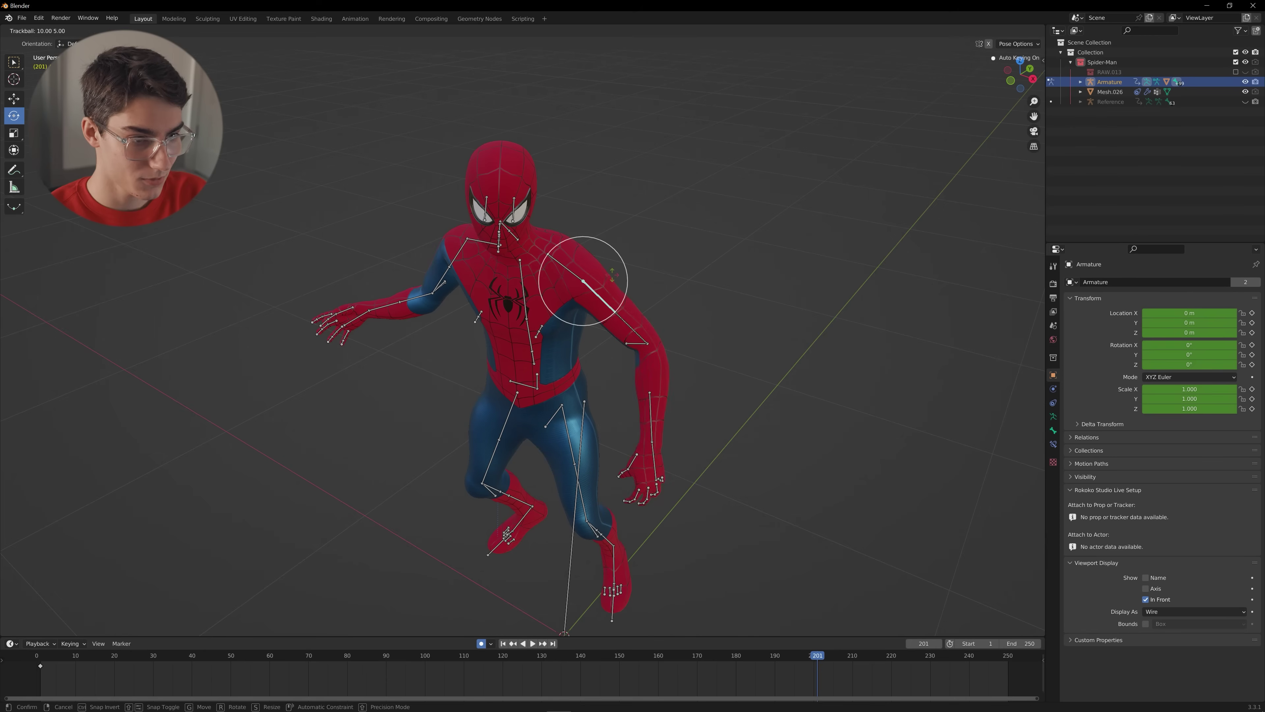
{"action": "left_click", "coordinate": [583, 244]}
- Refine the left upper arm's rotation at frame 201 so the arm hangs closer to the body
{"action": "key", "text": "r"}
{"action": "key", "text": "r"}
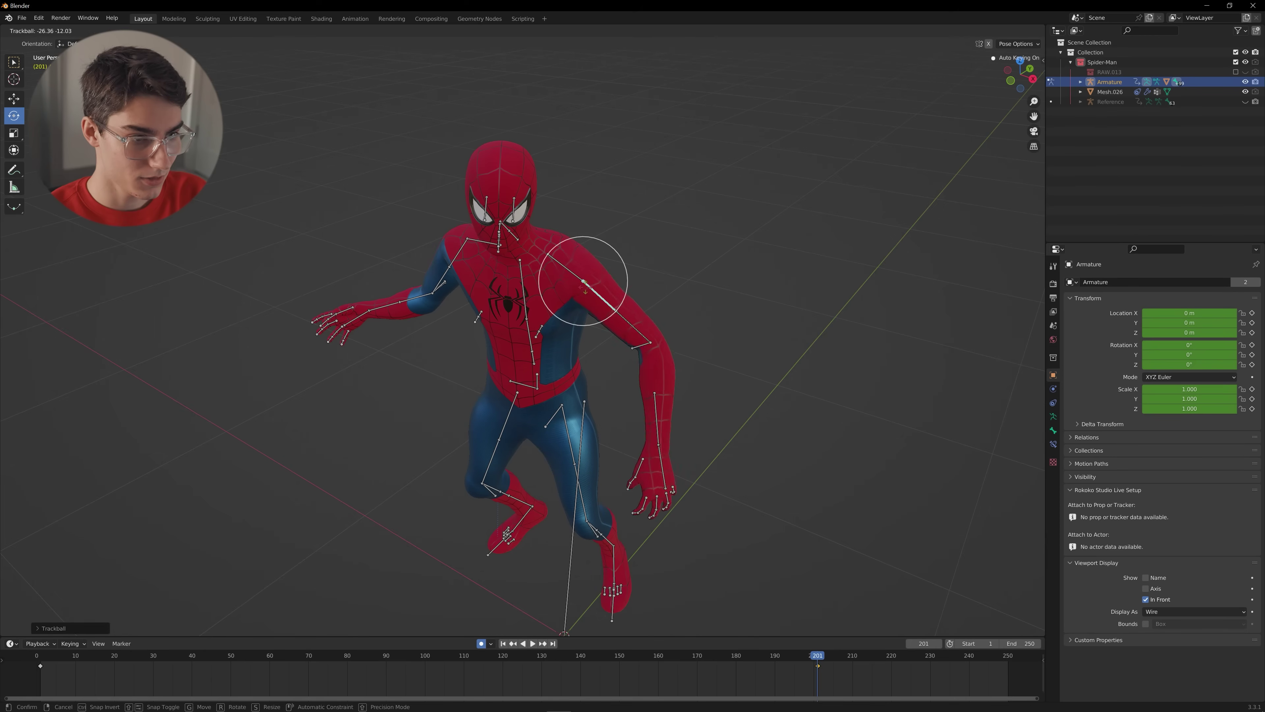
{"action": "left_click", "coordinate": [584, 243]}
{"action": "left_click_drag", "start_coordinate": [583, 243], "coordinate": [601, 284]}
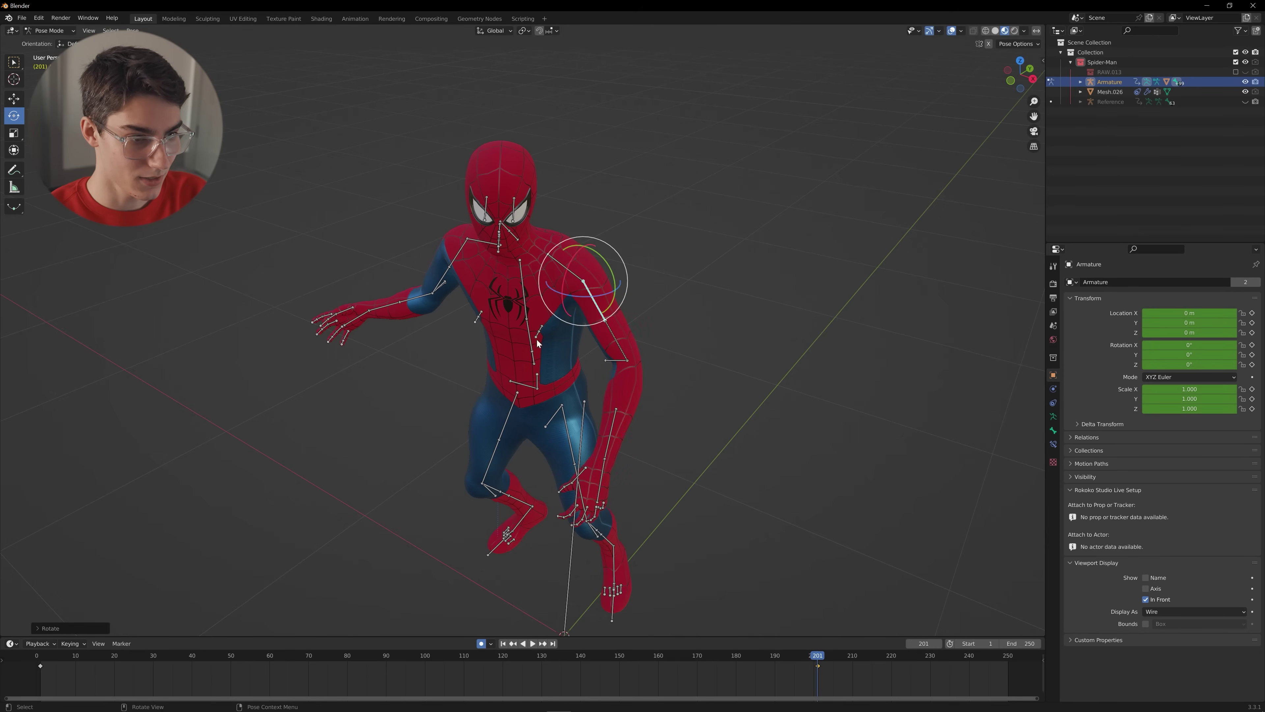
- Play back the dance and inspect the adjusted pose from several angles around frame 101
{"action": "middle_click_drag", "start_coordinate": [600, 284], "coordinate": [599, 426]}
{"action": "left_click_drag", "start_coordinate": [816, 653], "coordinate": [432, 635]}
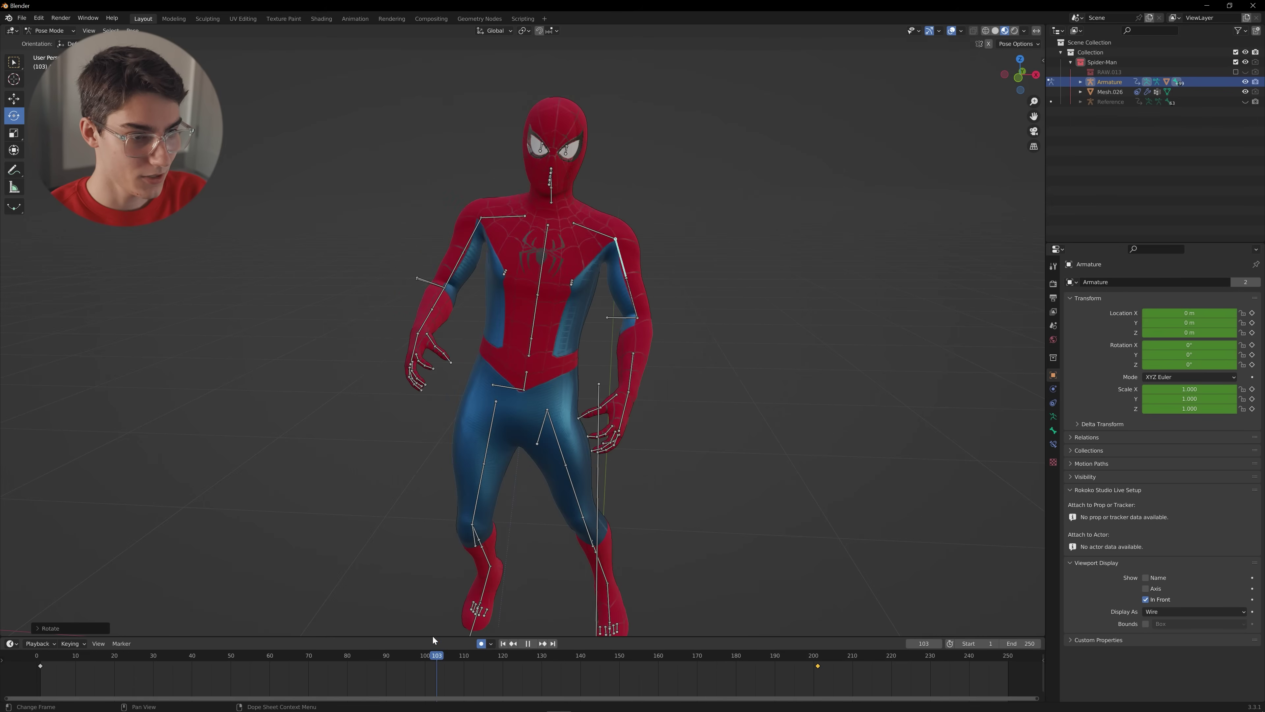
{"action": "middle_click_drag", "start_coordinate": [762, 350], "coordinate": [706, 358]}
{"action": "scroll", "coordinate": [661, 424], "scroll_direction": "up", "scroll_amount": 8}
{"action": "scroll", "coordinate": [694, 373], "scroll_direction": "down", "scroll_amount": 6}
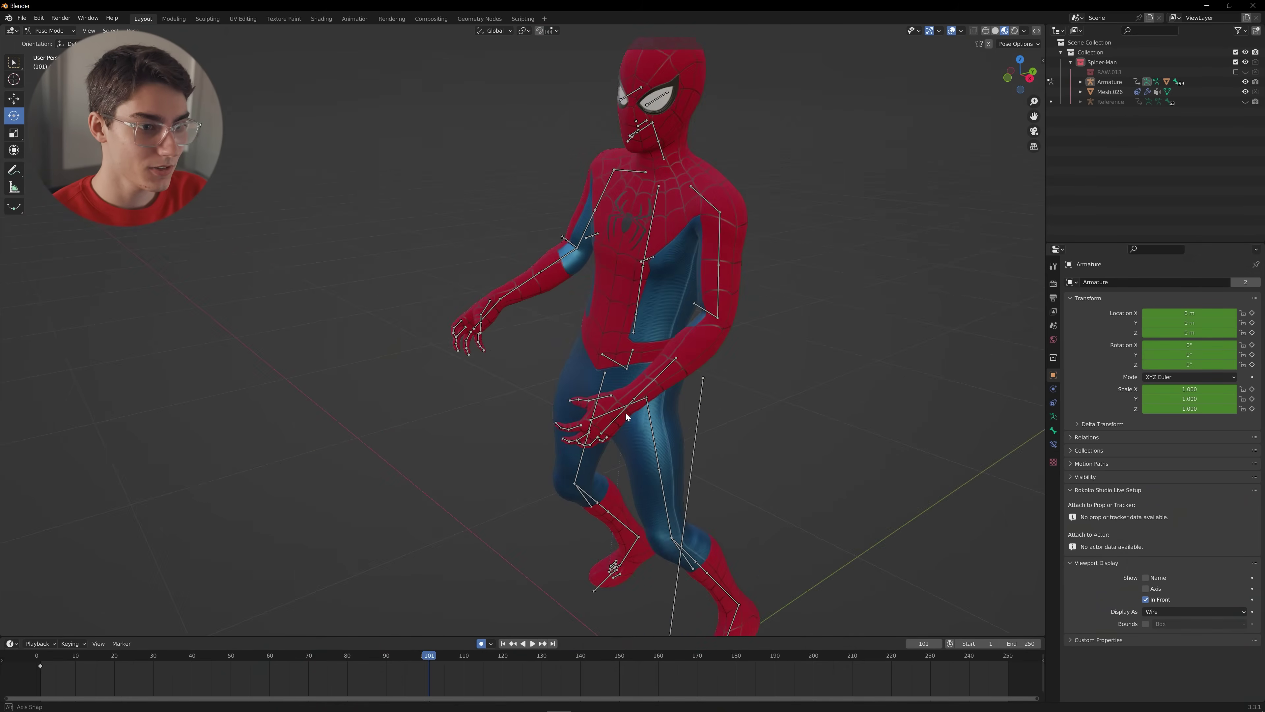
{"action": "middle_click_drag", "start_coordinate": [625, 412], "coordinate": [622, 444]}
{"action": "scroll", "coordinate": [538, 451], "scroll_direction": "down", "scroll_amount": 3}
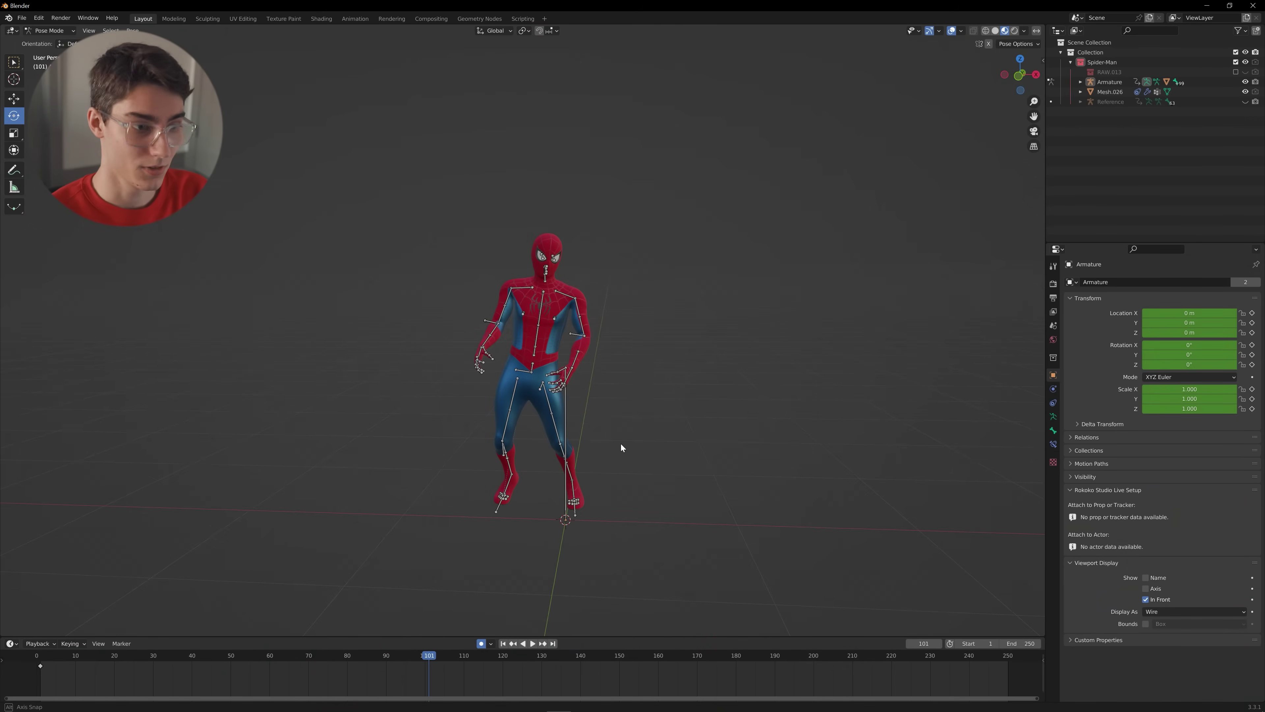